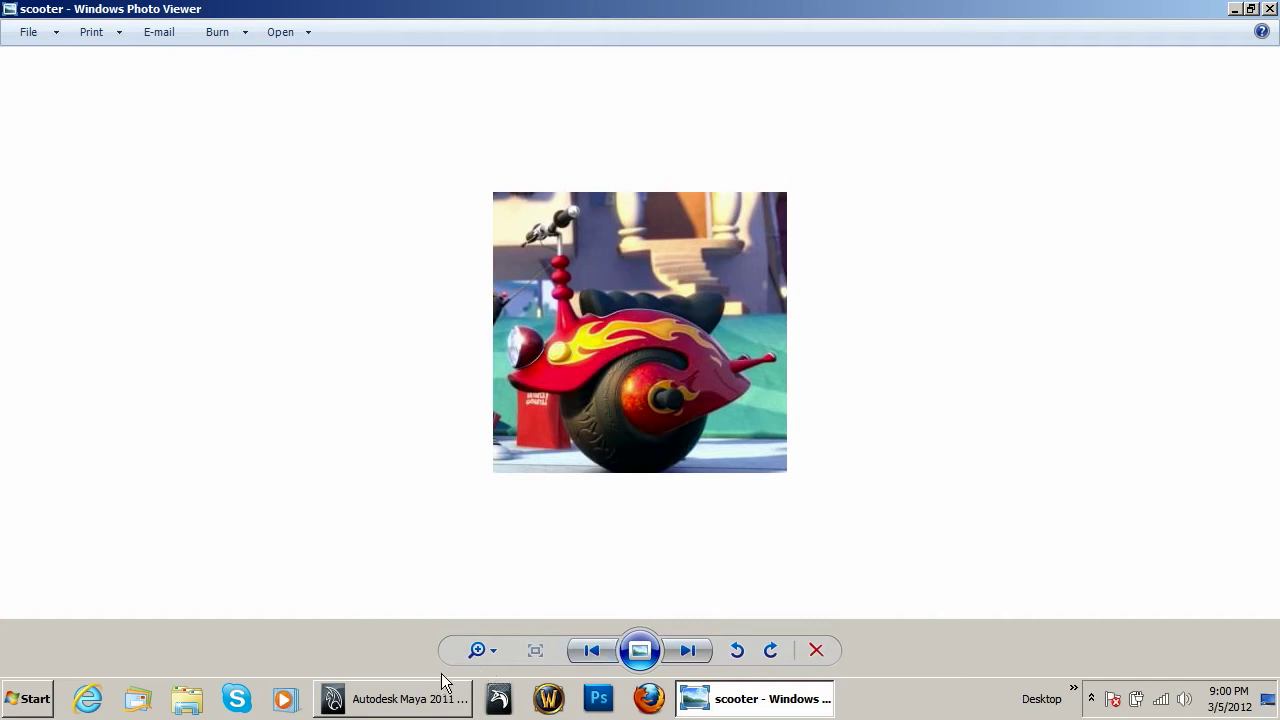
Switch to Maya and compare its tire model with the scooter reference photo, finishing in Maya.
{"action": "mouse_move", "coordinate": [449, 710]}
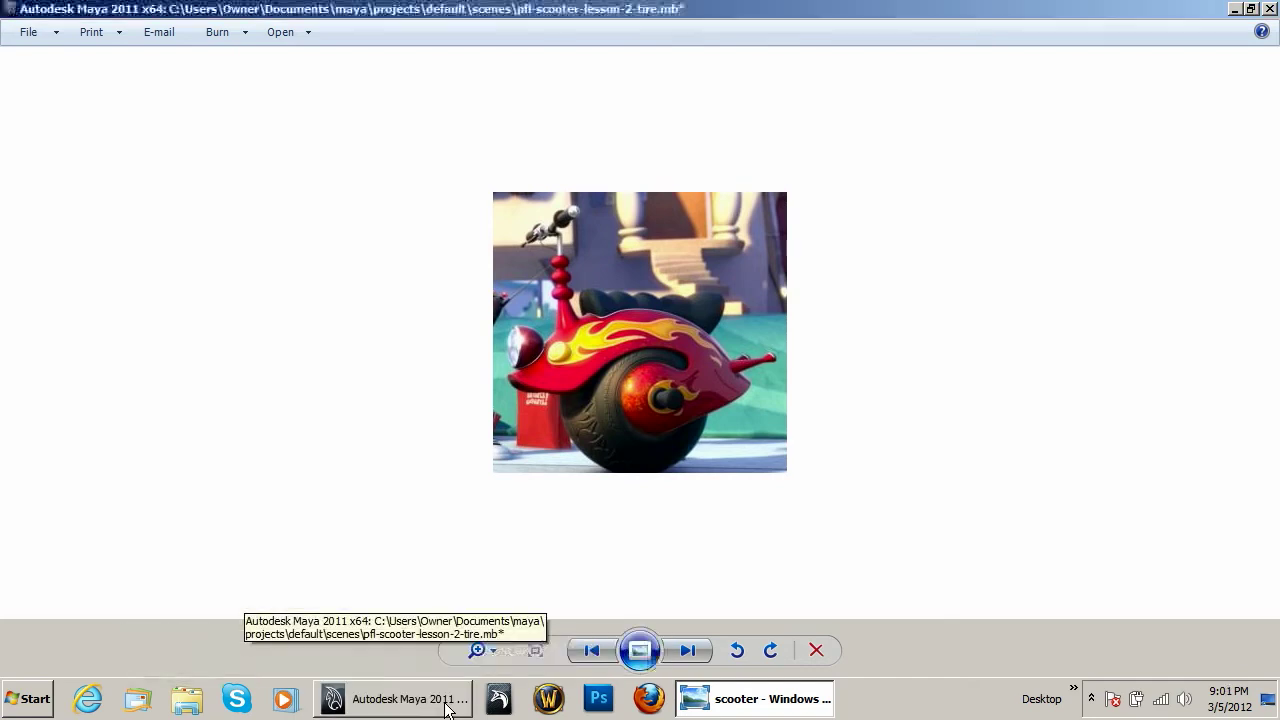
{"action": "left_click", "coordinate": [445, 702]}
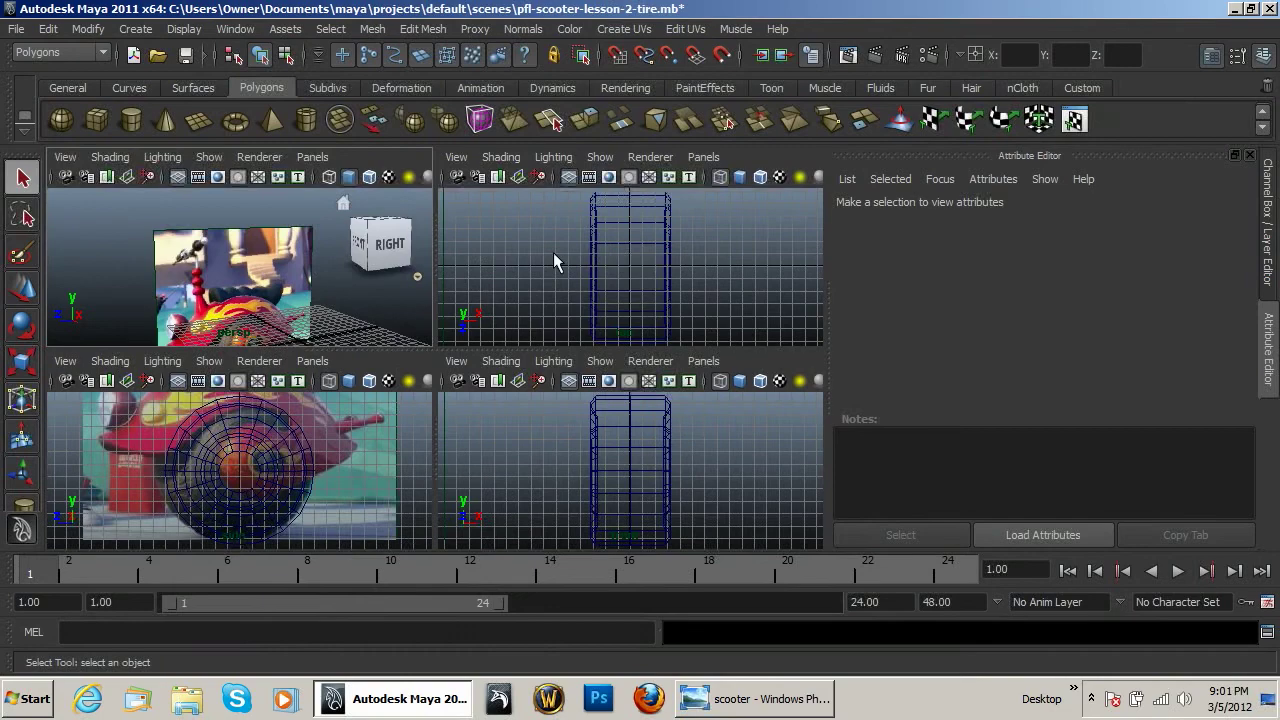
{"action": "left_click", "coordinate": [800, 710]}
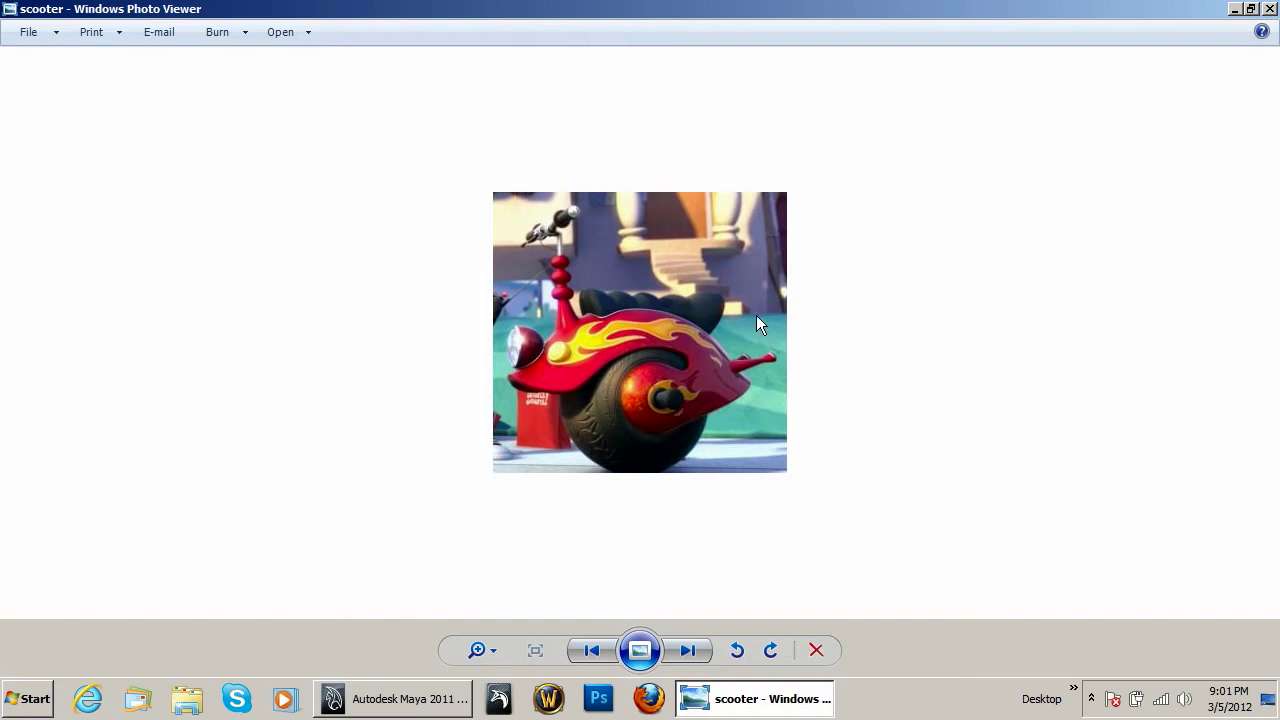
{"action": "left_click", "coordinate": [395, 698]}
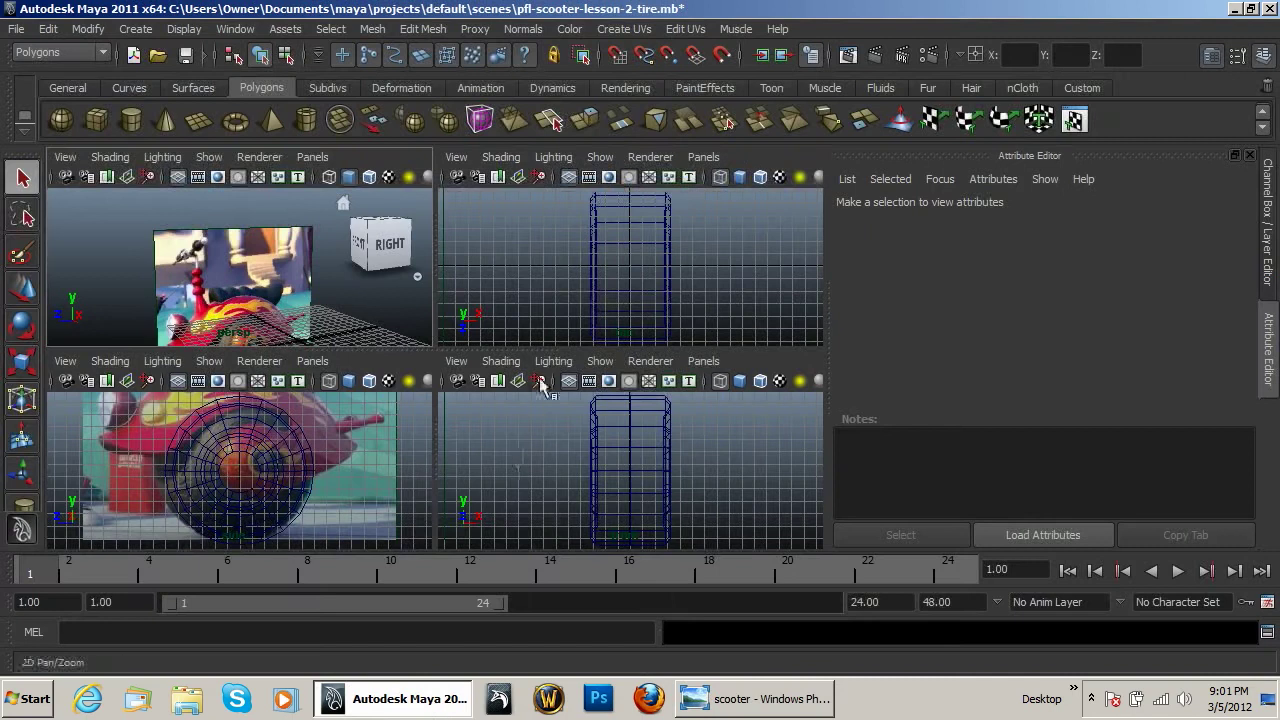
Assign the tire cylinder to a new display layer named tire and give the layer a black color.
{"action": "left_click", "coordinate": [623, 280]}
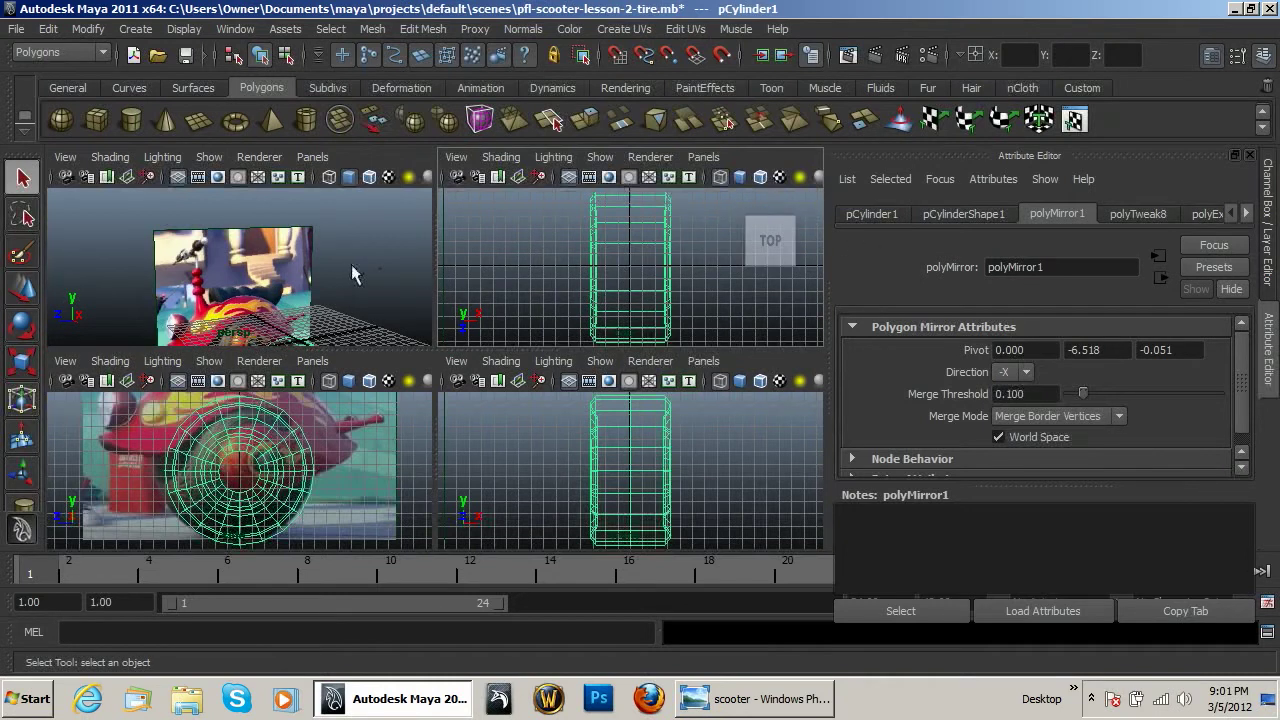
{"action": "key", "text": "ctrl+a"}
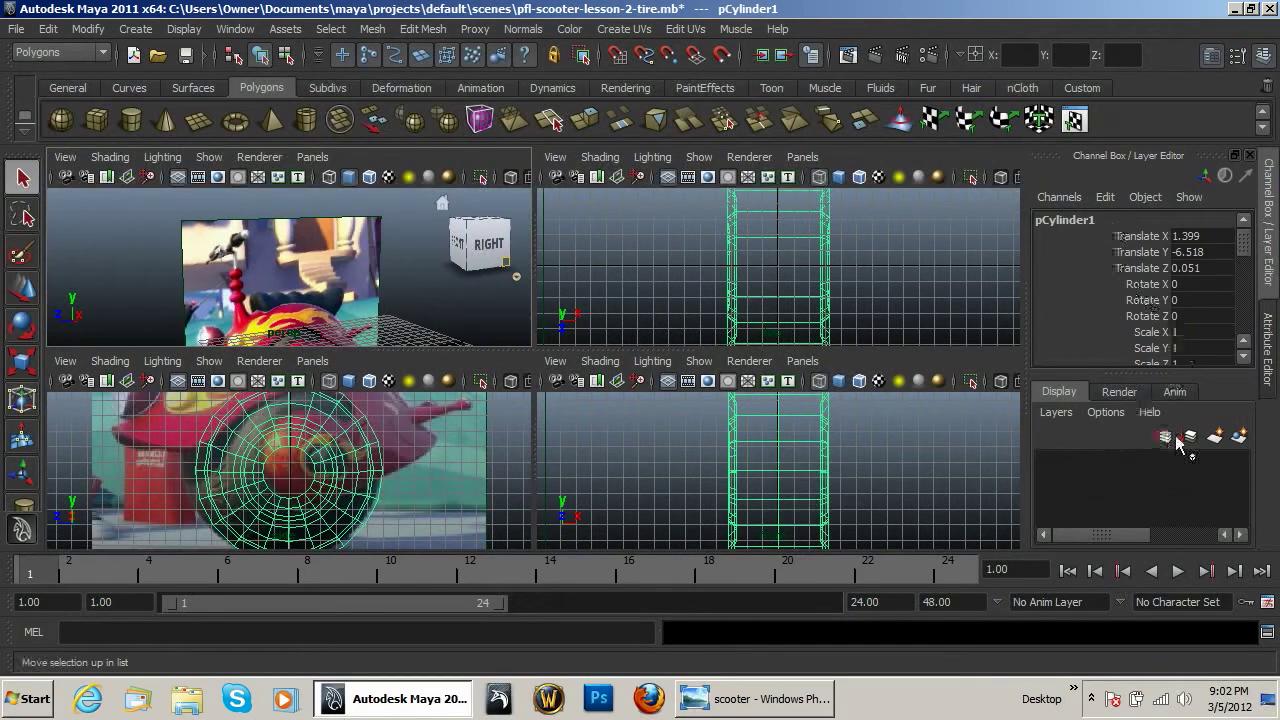
{"action": "left_click", "coordinate": [1240, 437]}
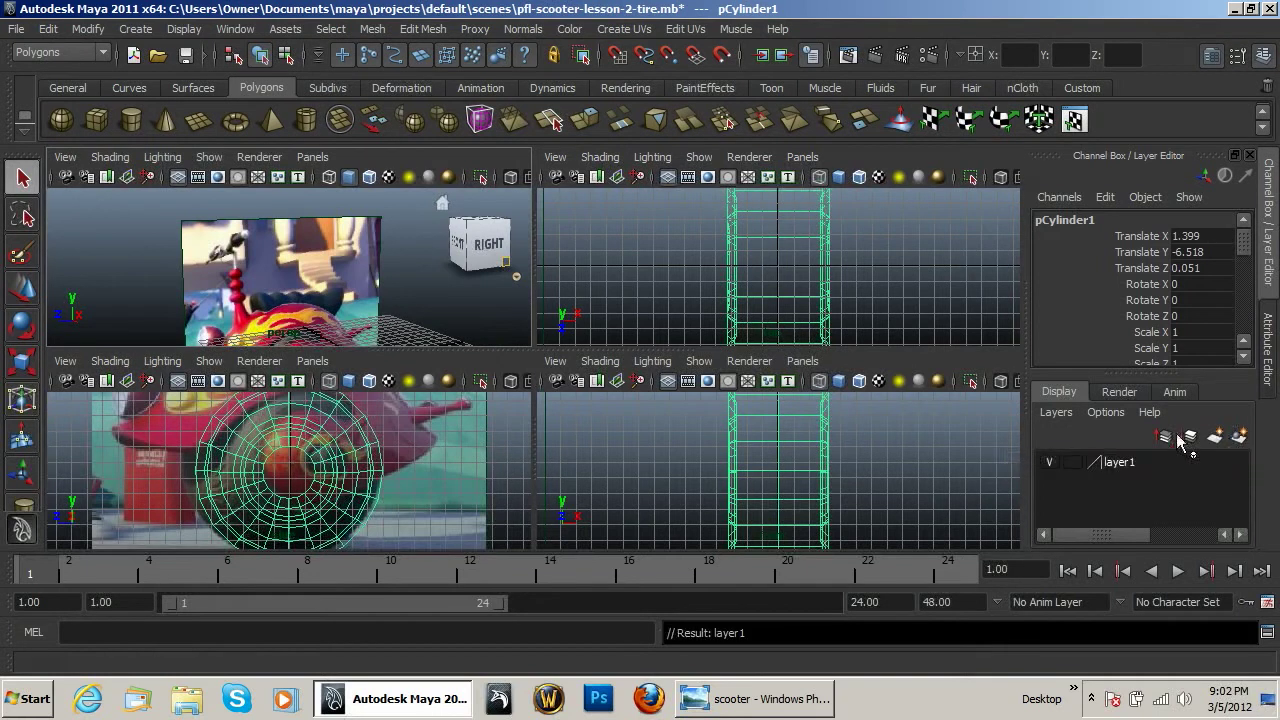
{"action": "double_click", "coordinate": [1114, 463]}
{"action": "double_click", "coordinate": [563, 264]}
{"action": "type", "text": "tire"}
{"action": "left_click", "coordinate": [534, 340]}
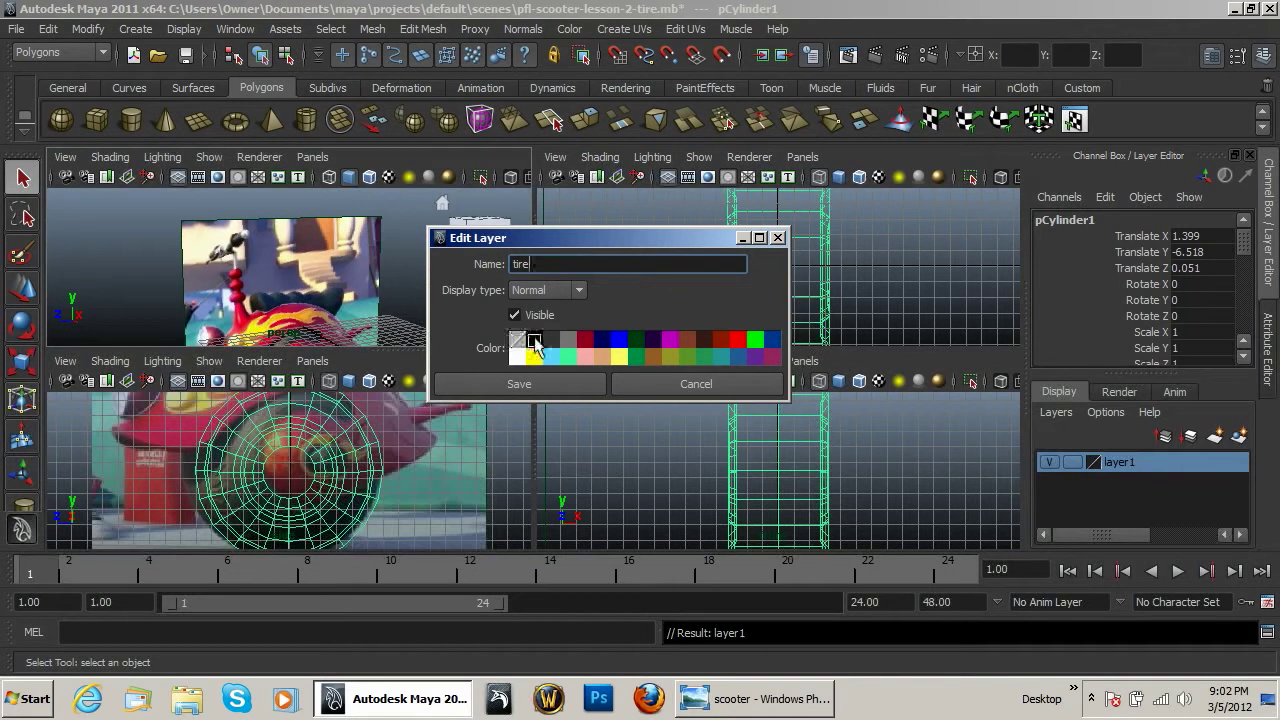
{"action": "left_click", "coordinate": [531, 386]}
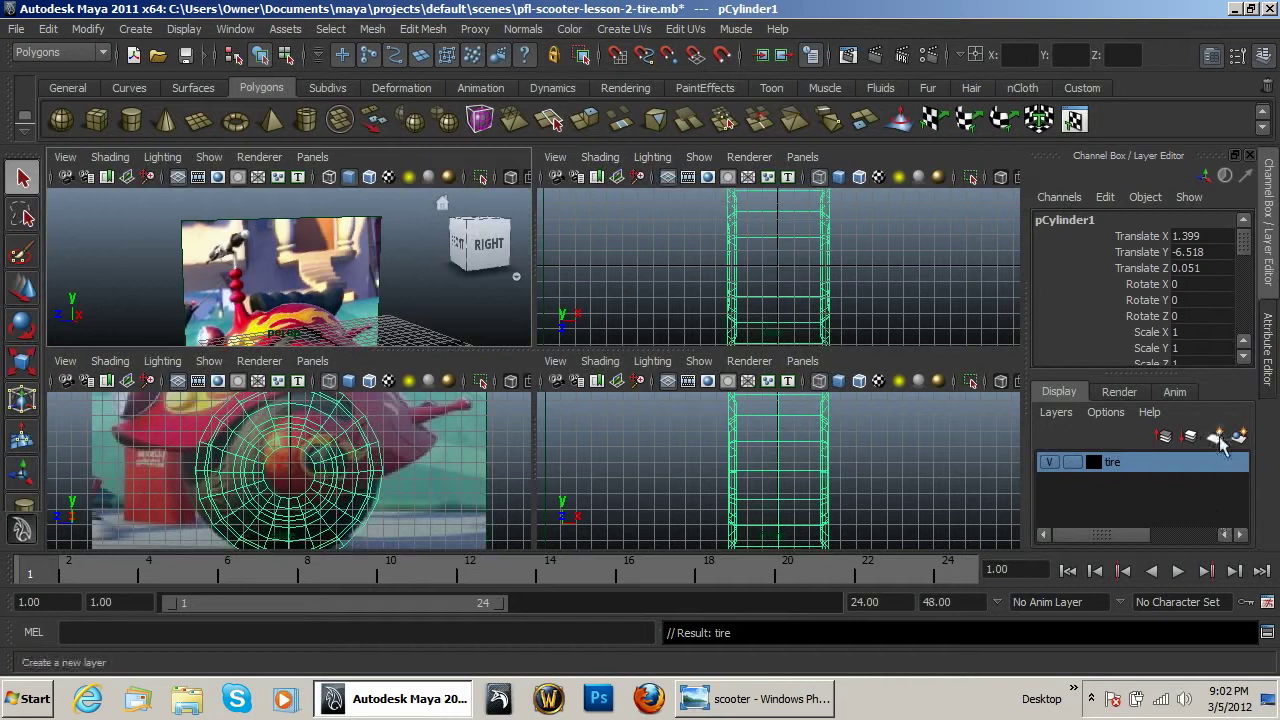
Toggle the tire layer's visibility off and on to check that it controls the tire.
{"action": "left_click", "coordinate": [1049, 462]}
{"action": "left_click", "coordinate": [1049, 462]}
{"action": "left_click", "coordinate": [1049, 462]}
{"action": "left_click", "coordinate": [1049, 462]}
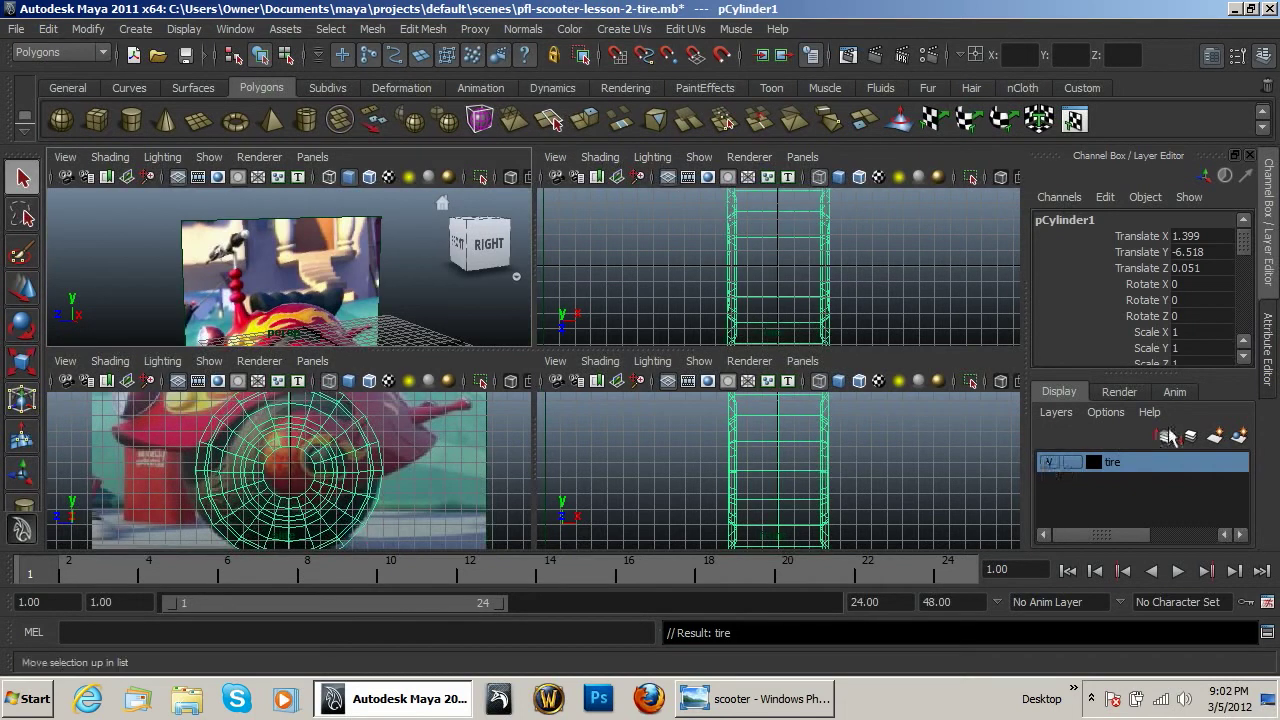
Create a second, empty display layer named handlebar with a dark grey color.
{"action": "left_click", "coordinate": [1217, 440]}
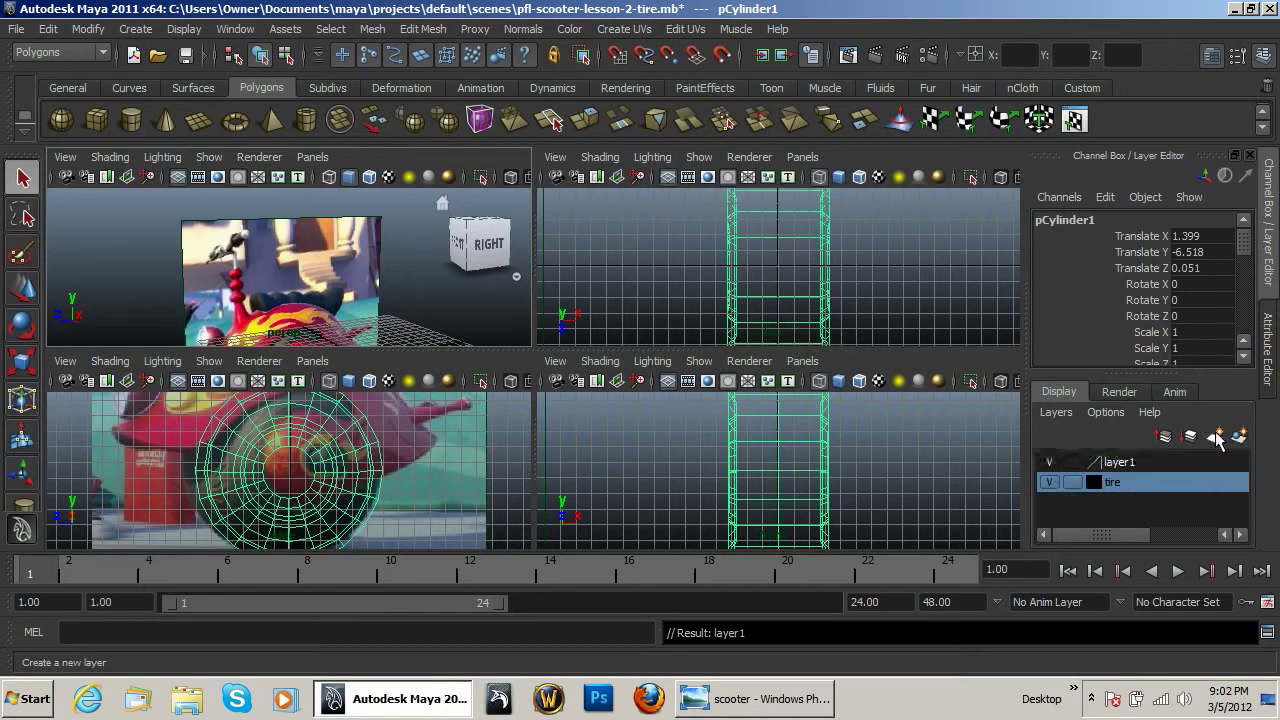
{"action": "double_click", "coordinate": [1120, 462]}
{"action": "left_click_drag", "start_coordinate": [643, 262], "coordinate": [512, 264]}
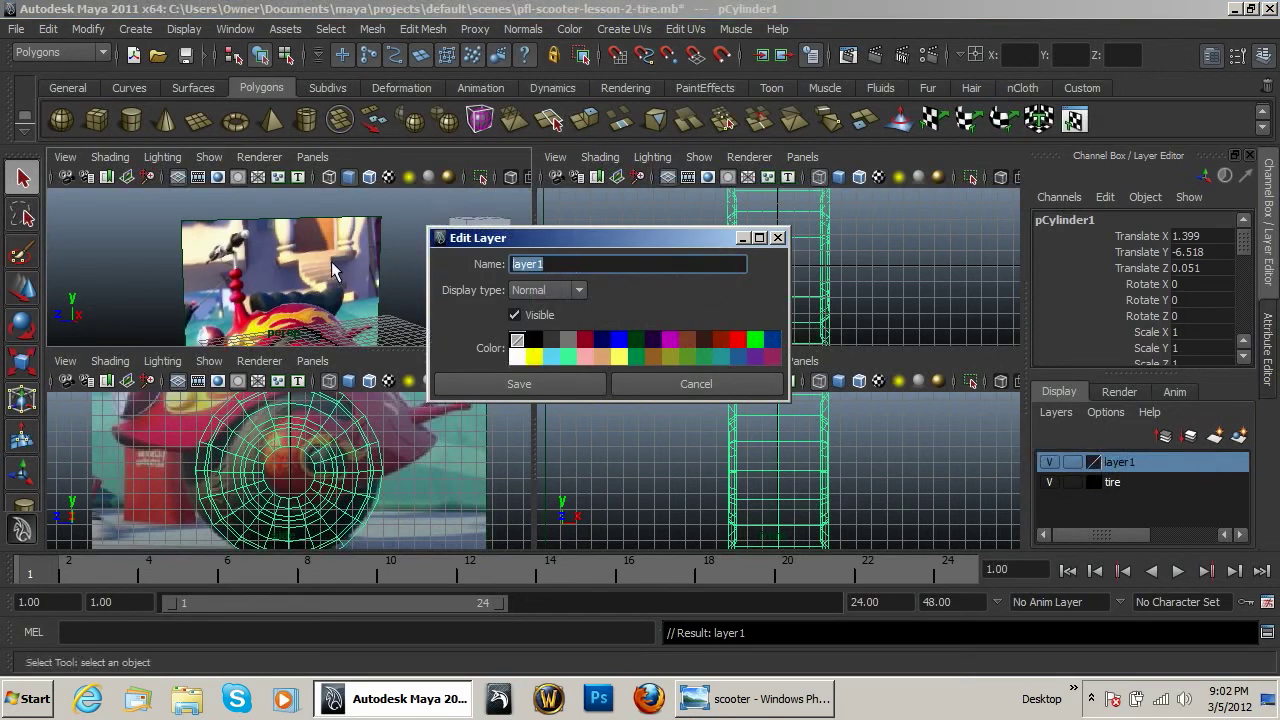
{"action": "type", "text": "handle-b"}
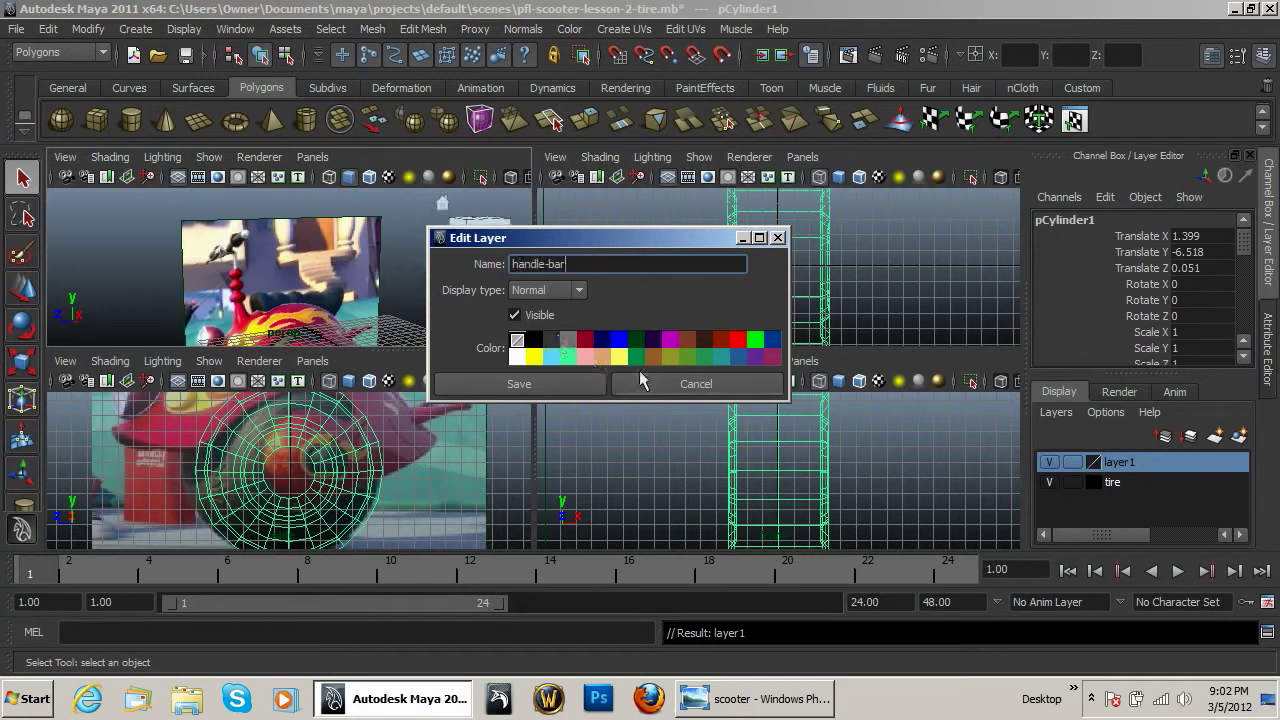
{"action": "left_click", "coordinate": [543, 384]}
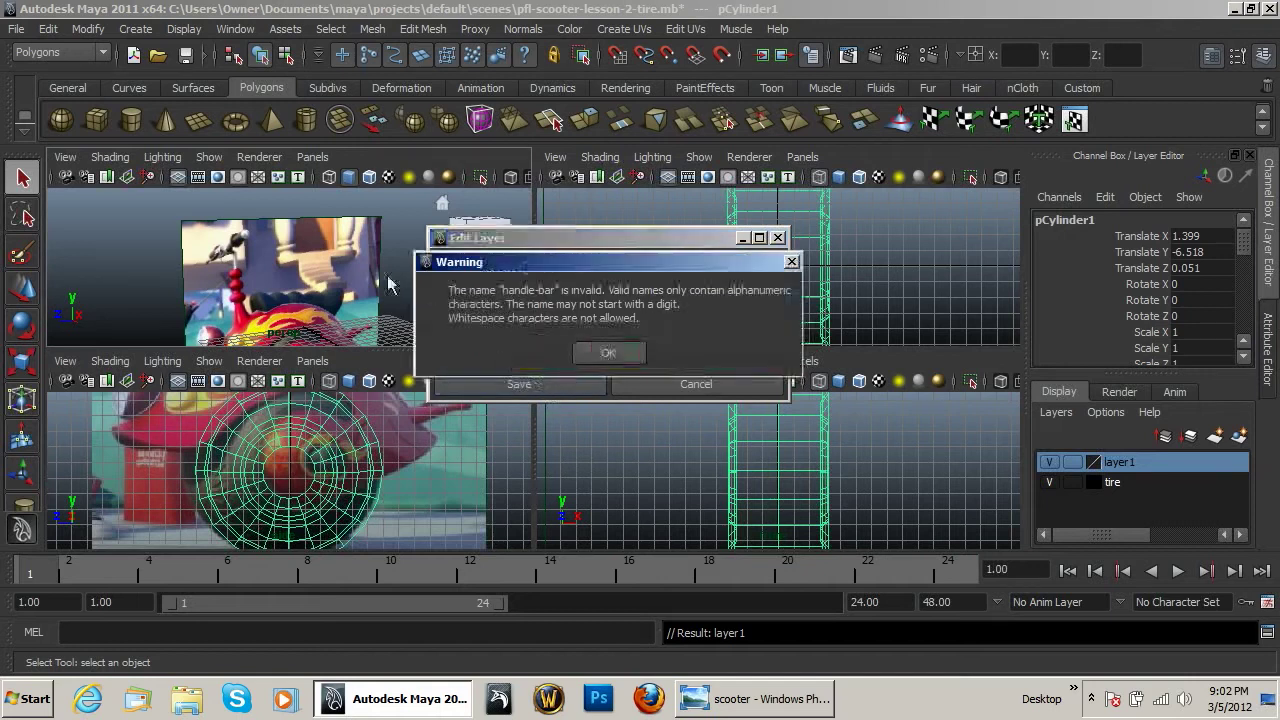
{"action": "left_click", "coordinate": [609, 353]}
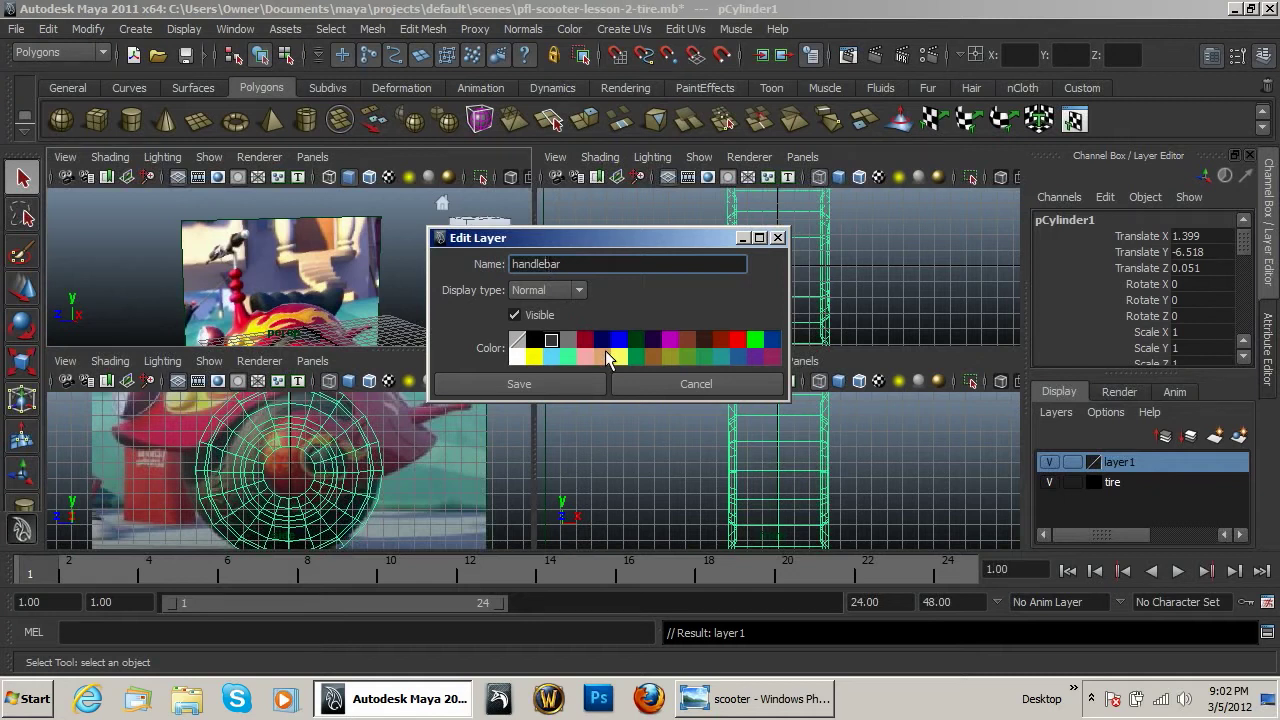
{"action": "left_click", "coordinate": [538, 386]}
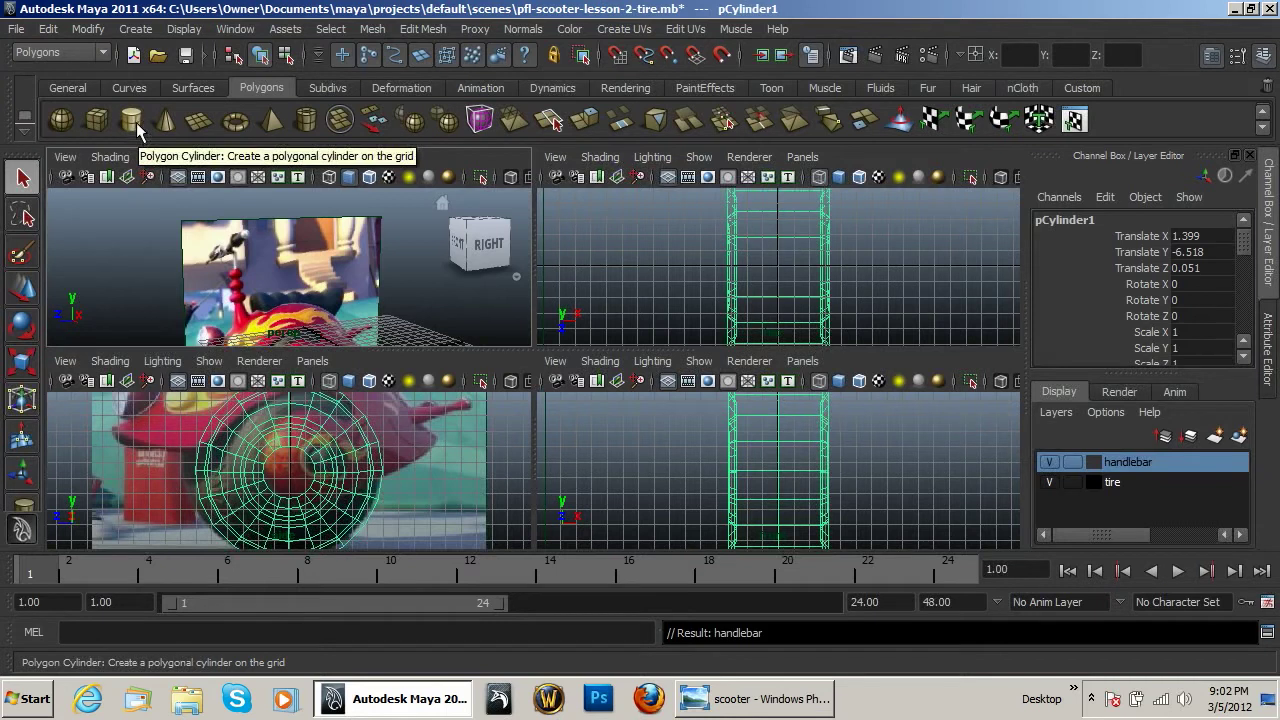
Draw a polygon cylinder with a radius of about 0.545 and height of about 0.288 beside the handlebar in the side view.
{"action": "scroll", "coordinate": [323, 478], "scroll_direction": "down", "scroll_amount": 3}
{"action": "left_click", "coordinate": [297, 471]}
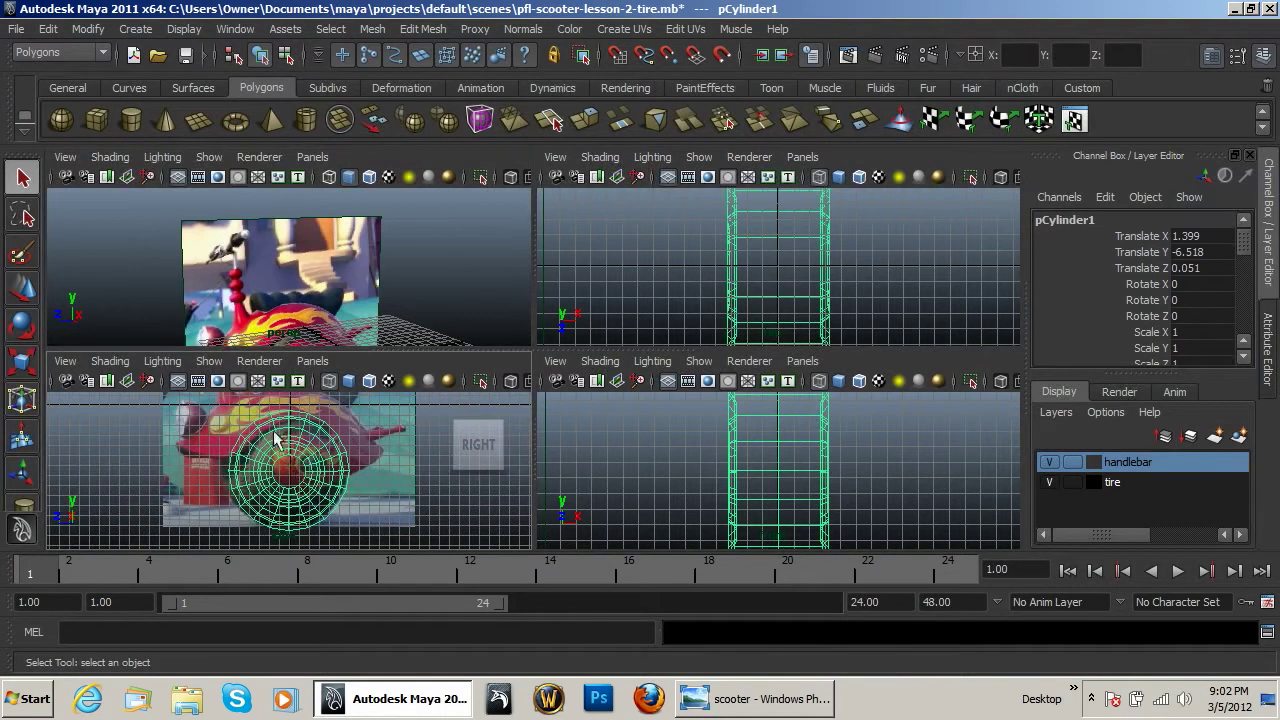
{"action": "middle_click_drag", "start_coordinate": [283, 445], "coordinate": [306, 535], "text": "alt"}
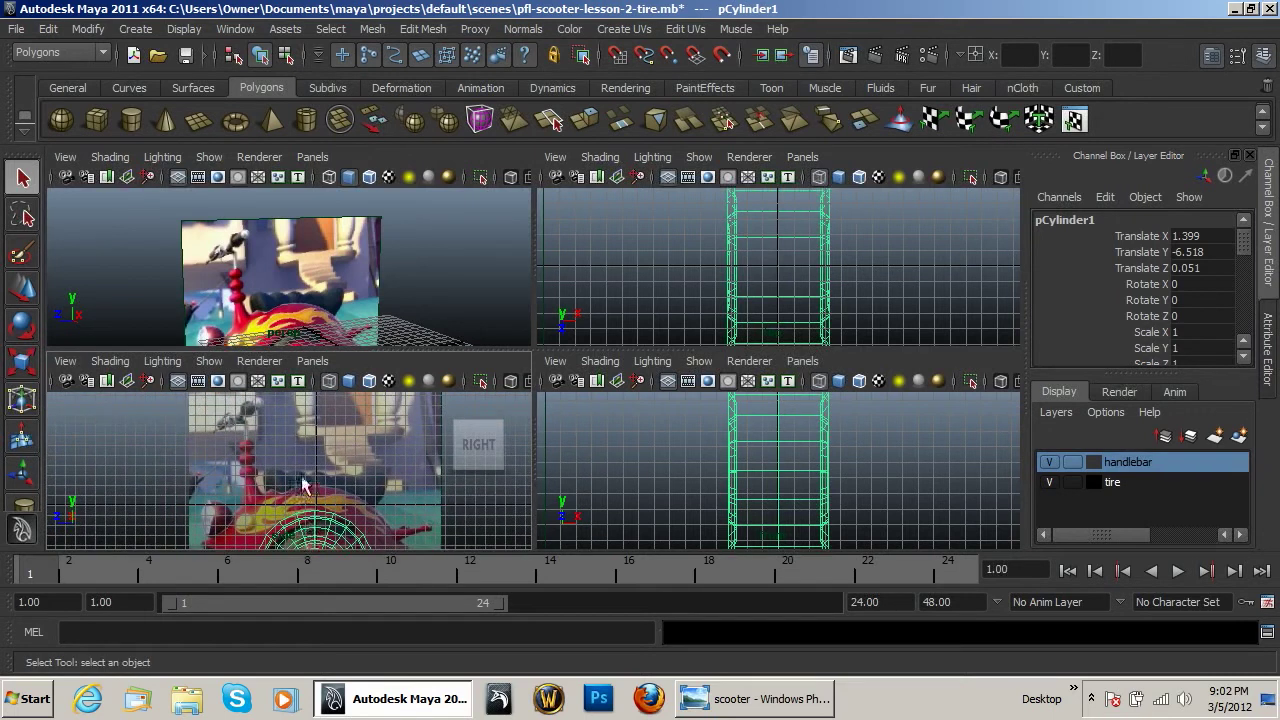
{"action": "scroll", "coordinate": [254, 430], "scroll_direction": "up", "scroll_amount": 4}
{"action": "middle_click_drag", "start_coordinate": [254, 433], "coordinate": [260, 517], "text": "alt"}
{"action": "scroll", "coordinate": [344, 450], "scroll_direction": "up", "scroll_amount": 4}
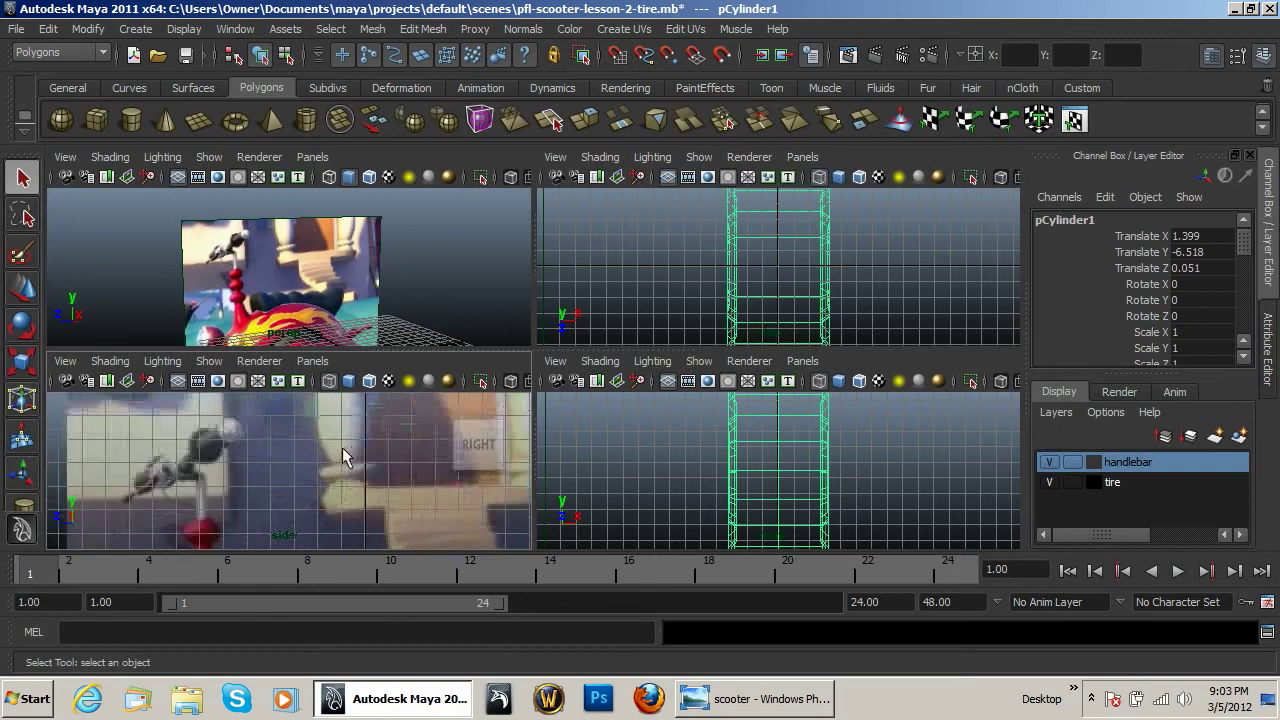
{"action": "middle_click_drag", "start_coordinate": [339, 435], "coordinate": [329, 472], "text": "alt"}
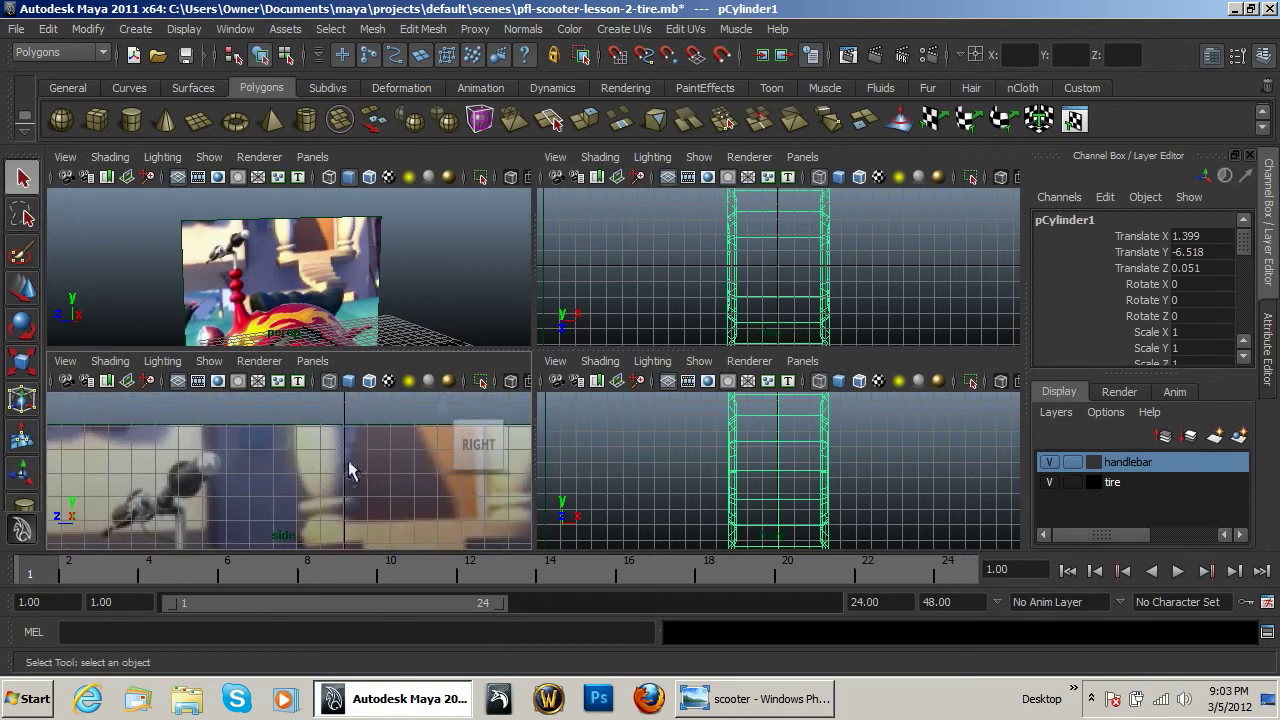
{"action": "left_click", "coordinate": [131, 124]}
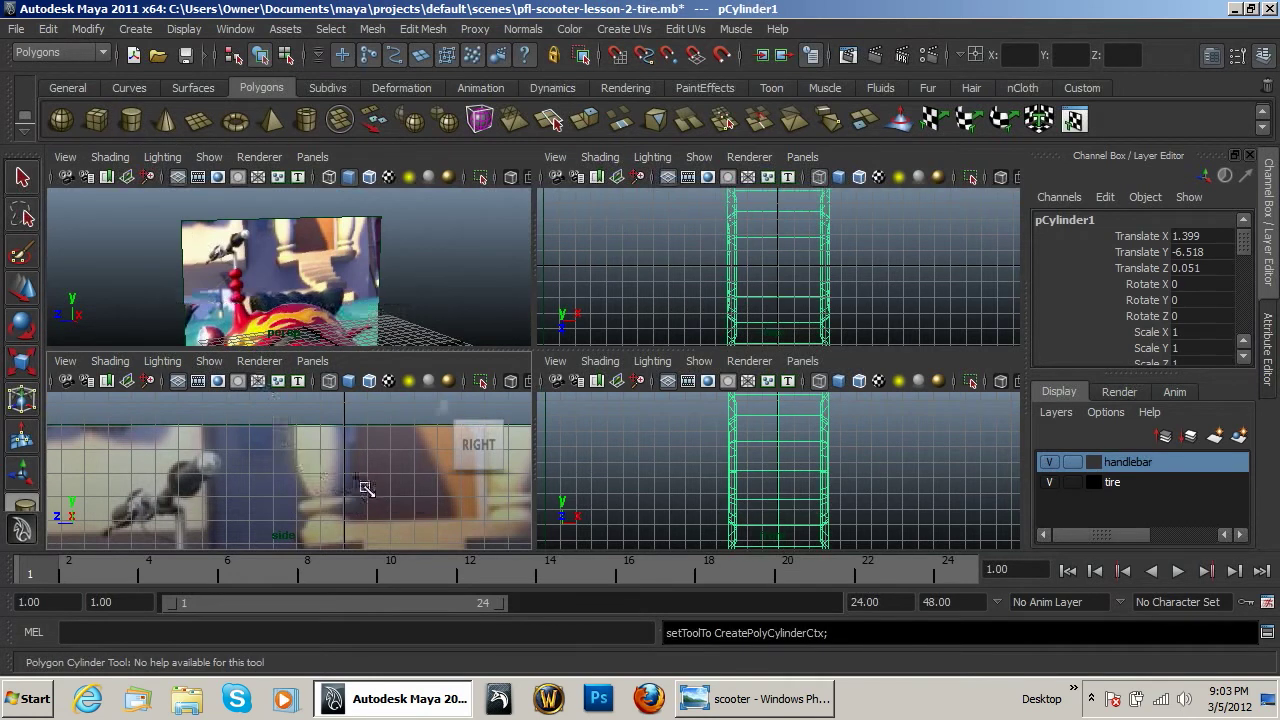
{"action": "mouse_move", "coordinate": [350, 479]}
{"action": "left_mouse_down"}
{"action": "mouse_move", "coordinate": [373, 511]}
{"action": "mouse_move", "coordinate": [364, 493]}
{"action": "left_mouse_up"}
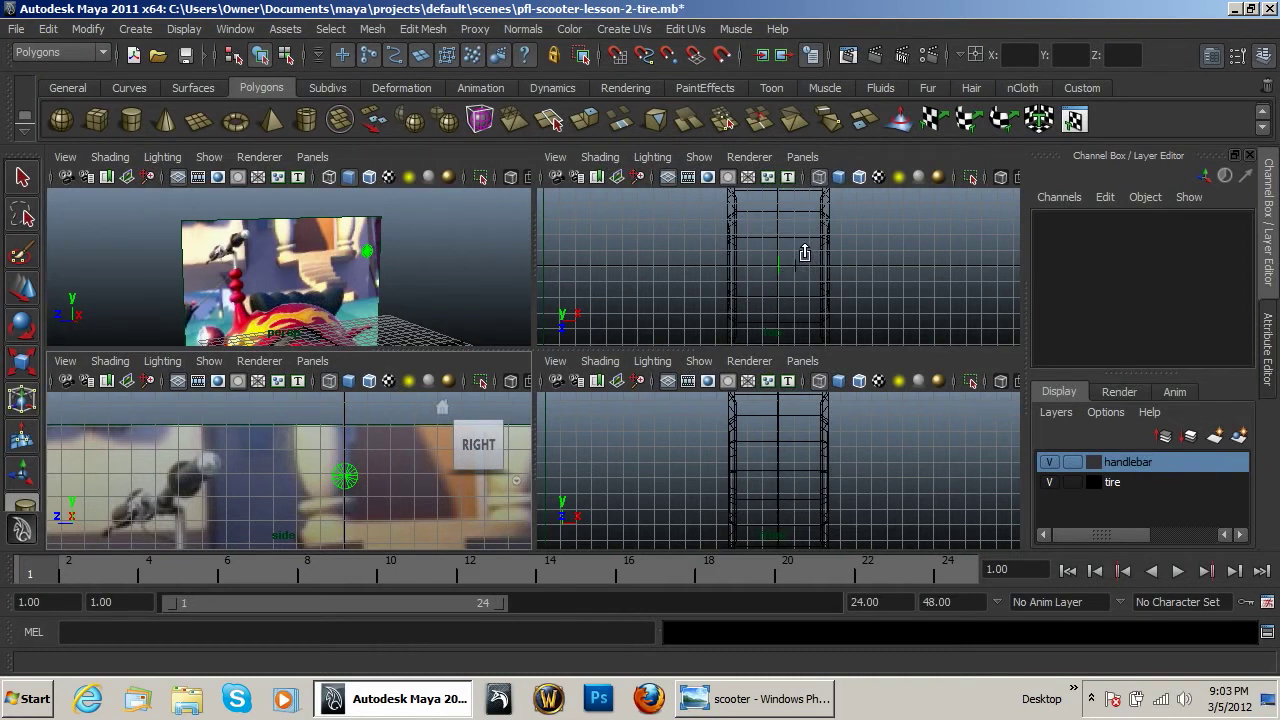
{"action": "left_click_drag", "start_coordinate": [799, 254], "coordinate": [790, 259]}
Set the new cylinder's Subdivisions Axis to 12.
{"action": "scroll", "coordinate": [1196, 314], "scroll_direction": "down", "scroll_amount": 1}
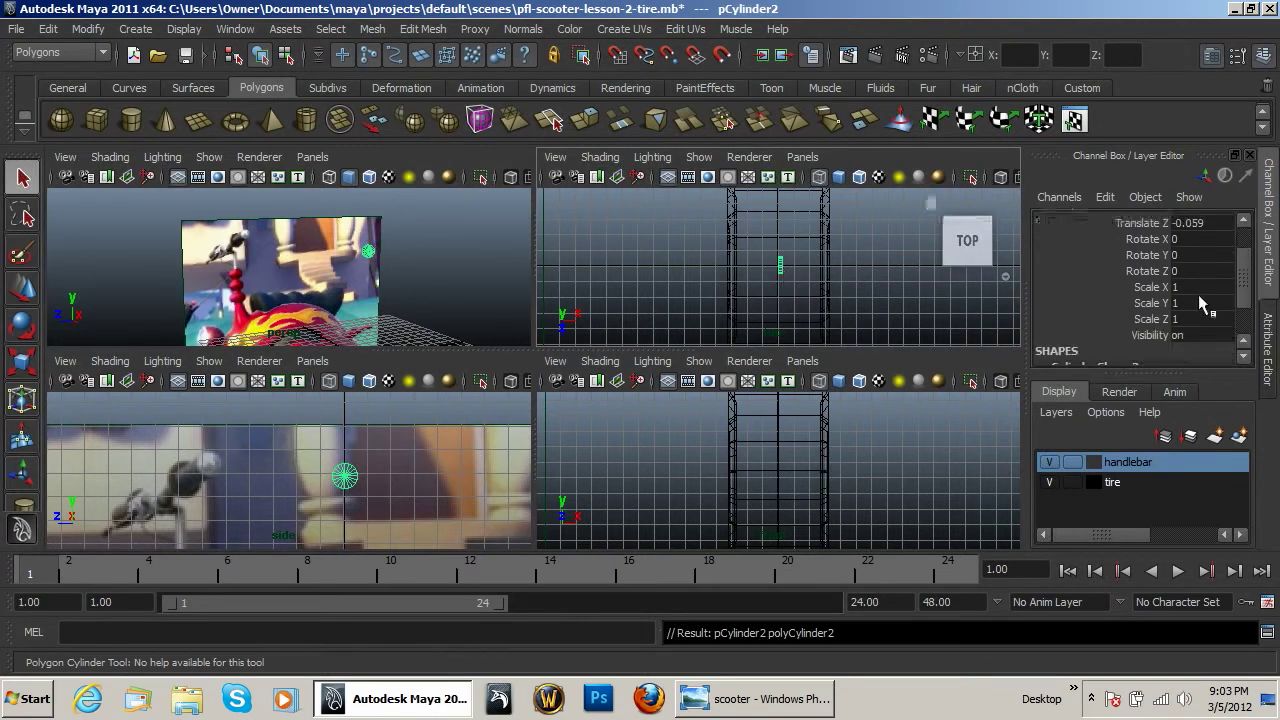
{"action": "scroll", "coordinate": [1196, 319], "scroll_direction": "down", "scroll_amount": 5}
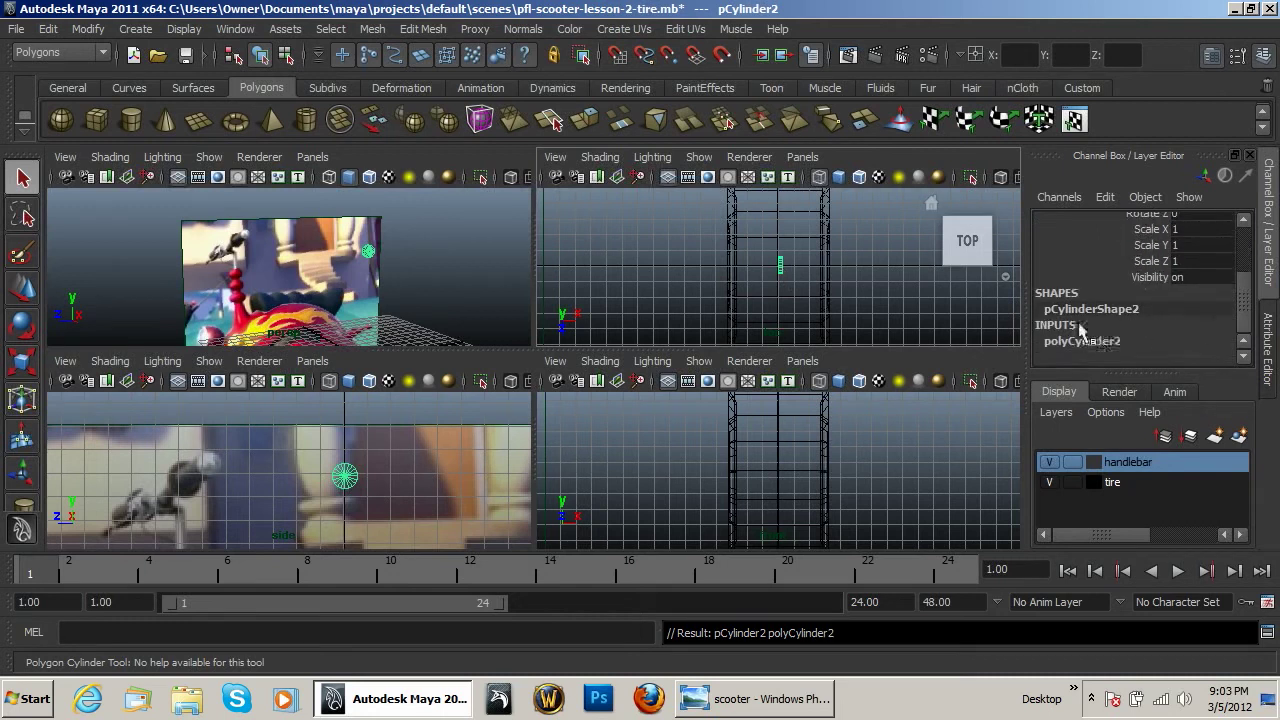
{"action": "left_click", "coordinate": [1180, 277]}
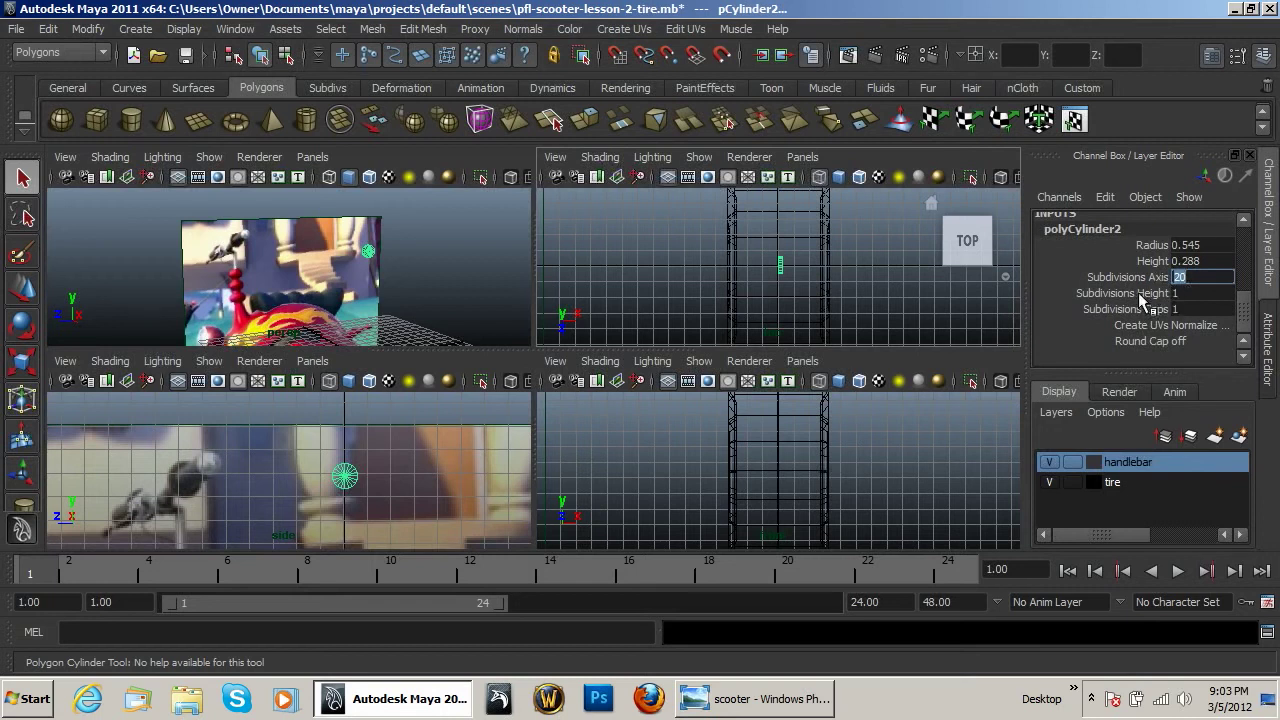
{"action": "type", "text": "12"}
{"action": "key", "text": "Return"}
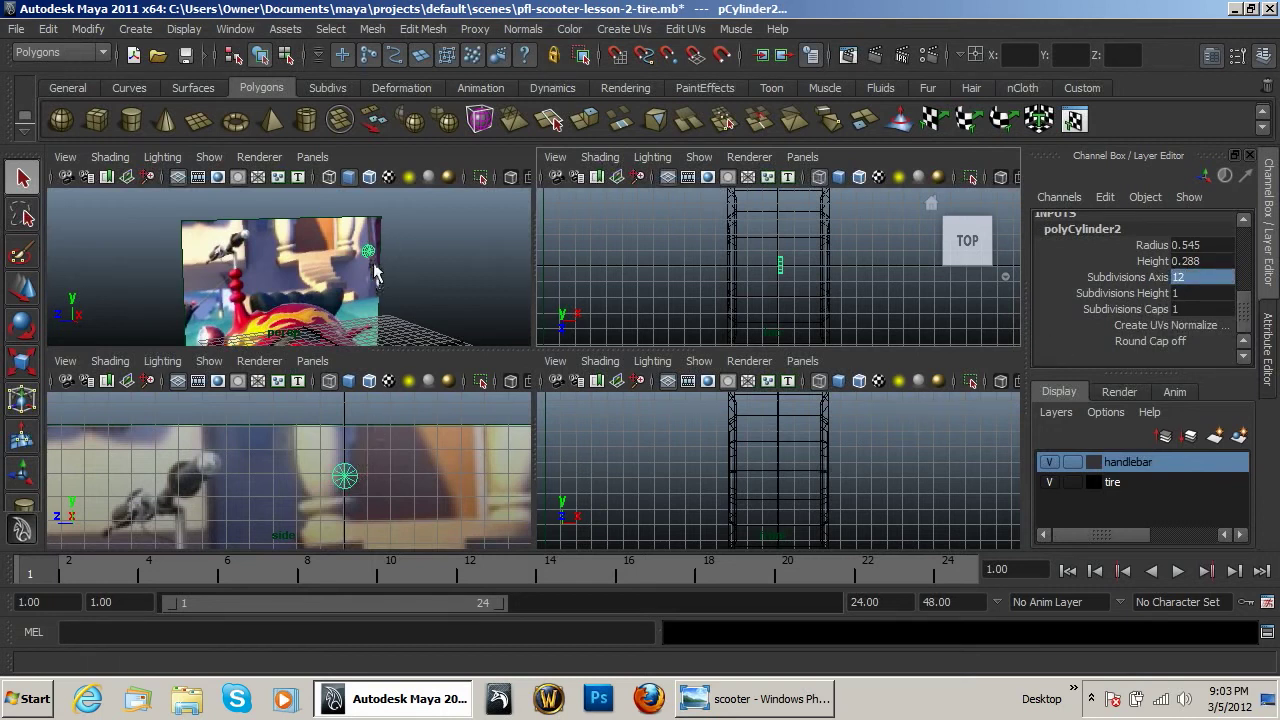
Delete the cap faces at both ends of the small cylinder, keeping only its outer ring of faces.
{"action": "key", "text": "f"}
{"action": "right_click_drag", "start_coordinate": [299, 299], "coordinate": [312, 358]}
{"action": "left_click", "coordinate": [345, 480]}
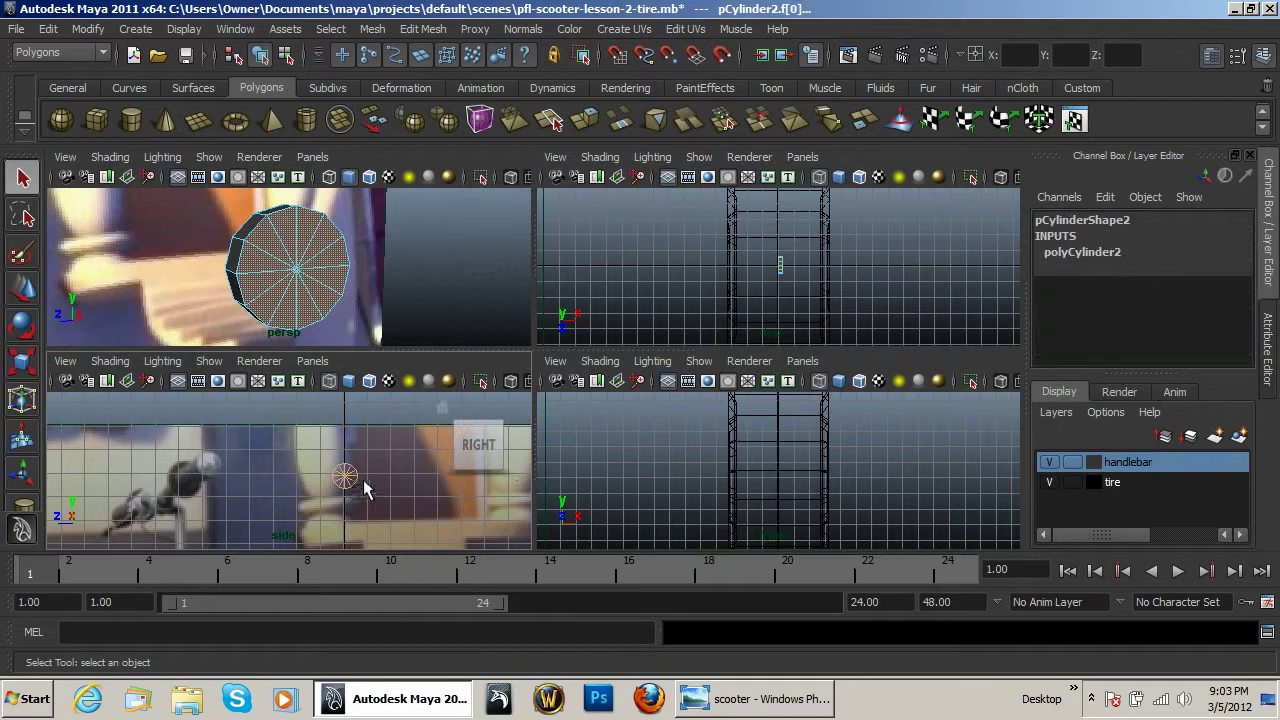
{"action": "key", "text": "Delete"}
{"action": "key", "text": "ctrl+z"}
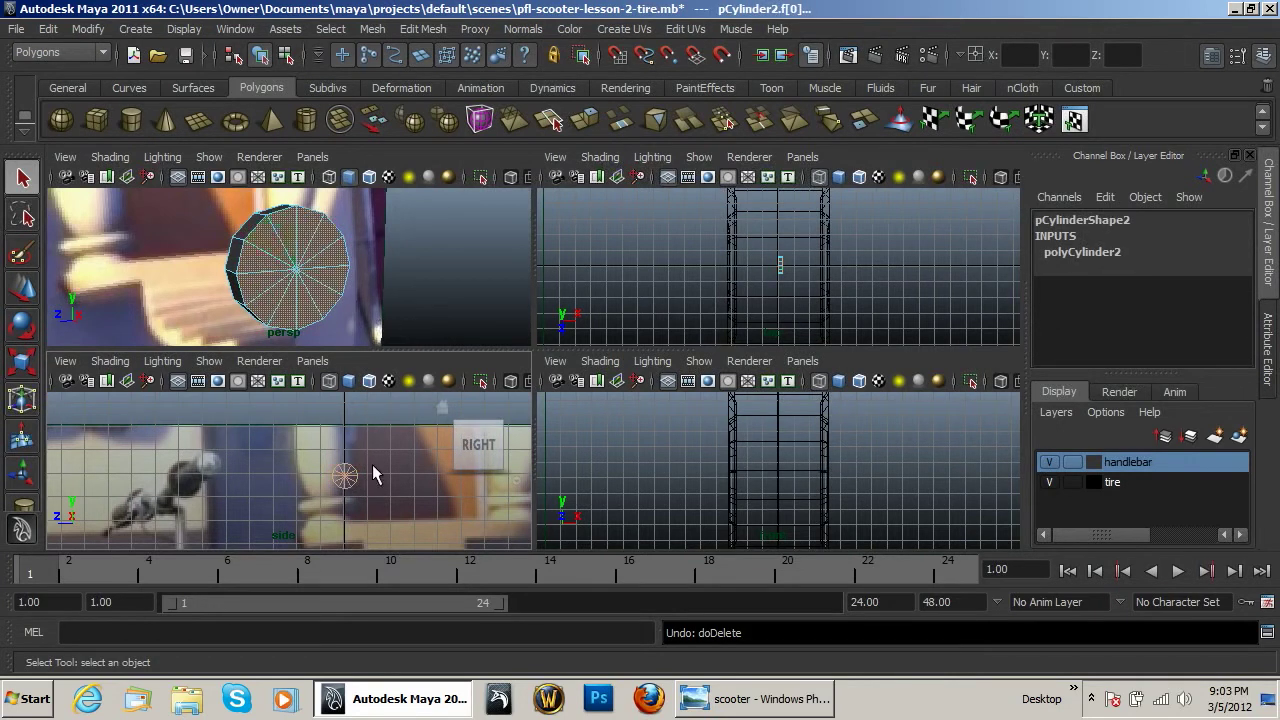
{"action": "left_click", "coordinate": [343, 478]}
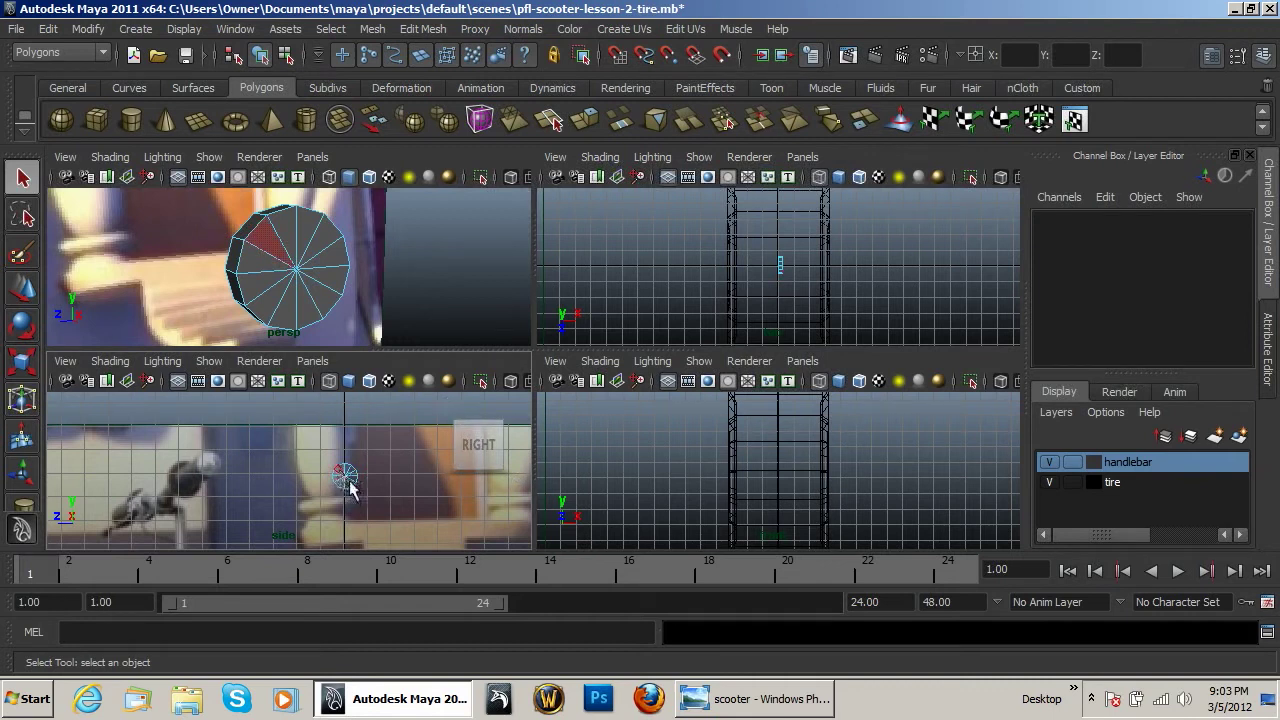
{"action": "left_click_drag", "start_coordinate": [345, 476], "coordinate": [362, 496]}
{"action": "key", "text": "Delete"}
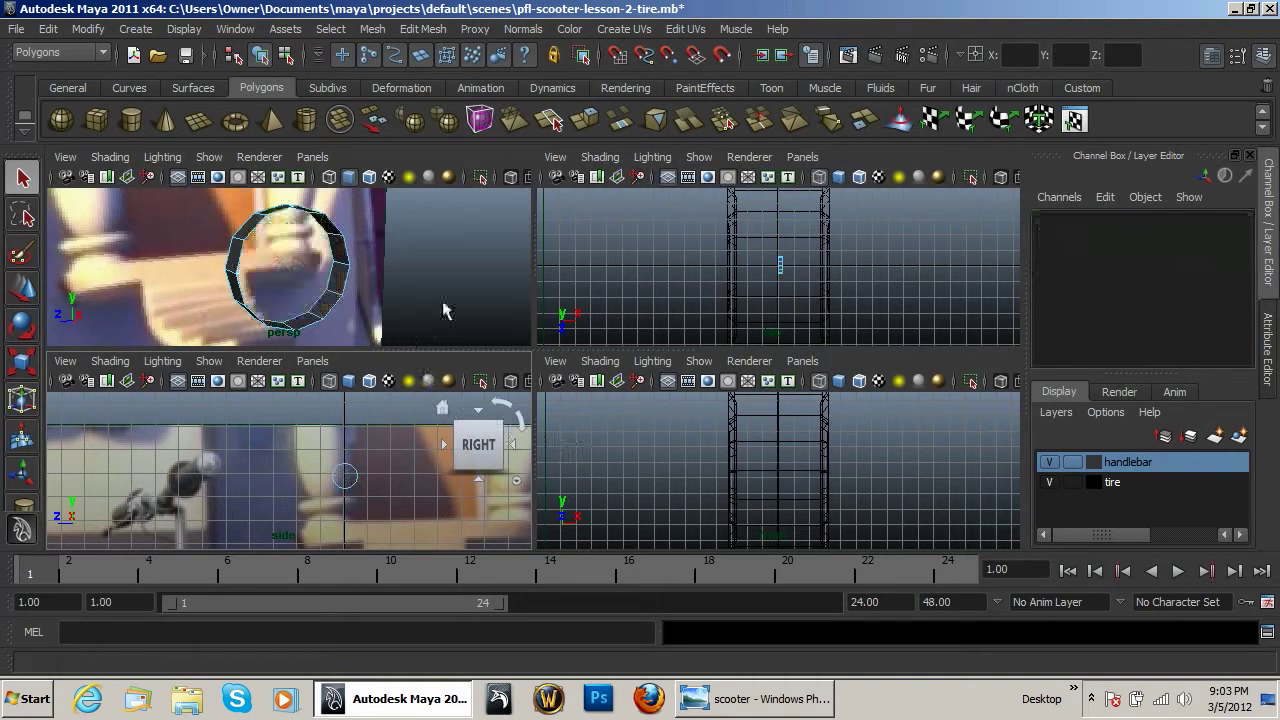
Extrude the edge loop around one open end of the ring and scale the new edges slightly inward.
{"action": "left_click_drag", "start_coordinate": [396, 287], "coordinate": [323, 360], "text": "alt"}
{"action": "scroll", "coordinate": [387, 318], "scroll_direction": "down", "scroll_amount": 5}
{"action": "scroll", "coordinate": [290, 282], "scroll_direction": "up", "scroll_amount": 5}
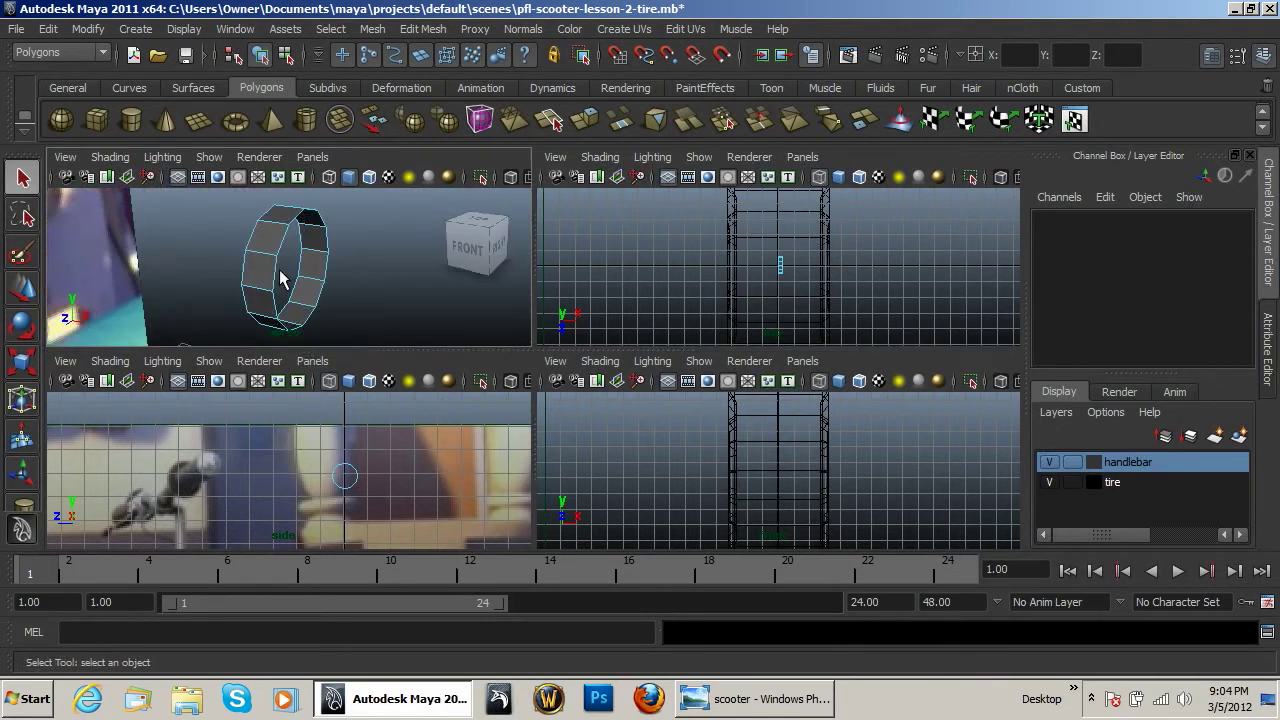
{"action": "right_click", "coordinate": [260, 270]}
{"action": "right_click_drag", "start_coordinate": [260, 270], "coordinate": [266, 218]}
{"action": "double_click", "coordinate": [282, 288]}
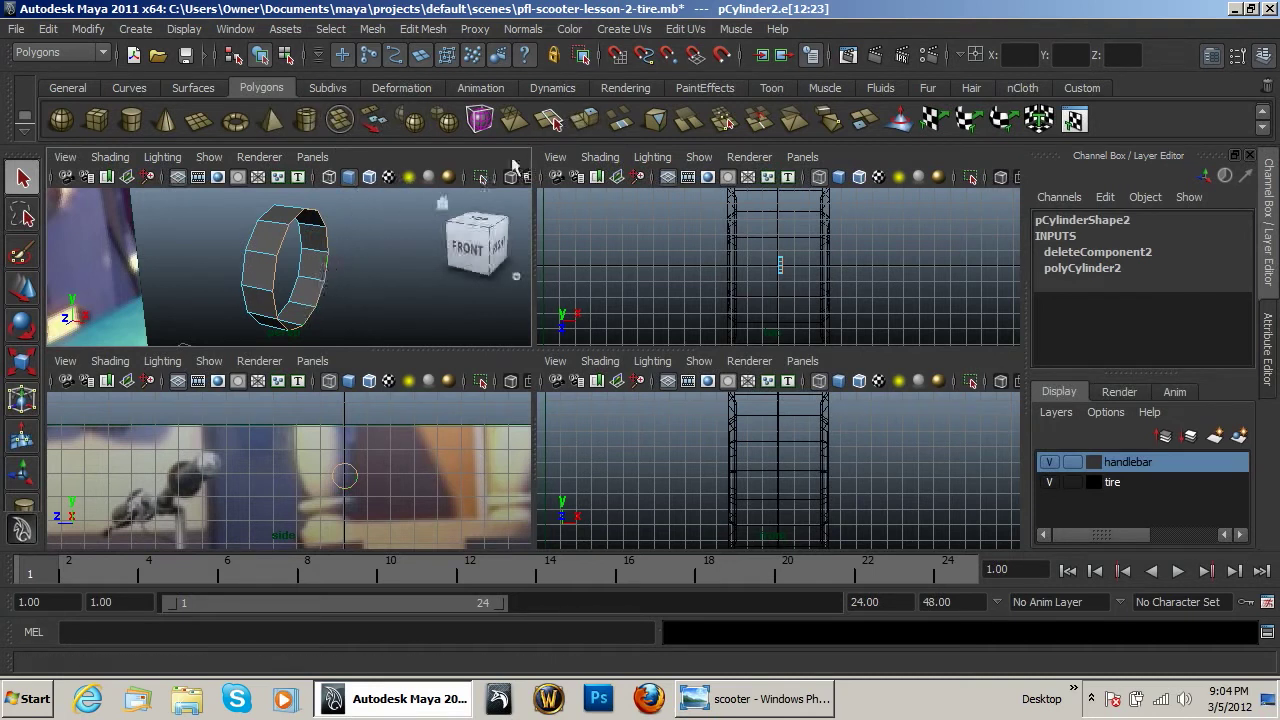
{"action": "left_click", "coordinate": [583, 120]}
{"action": "left_click_drag", "start_coordinate": [293, 265], "coordinate": [317, 213]}
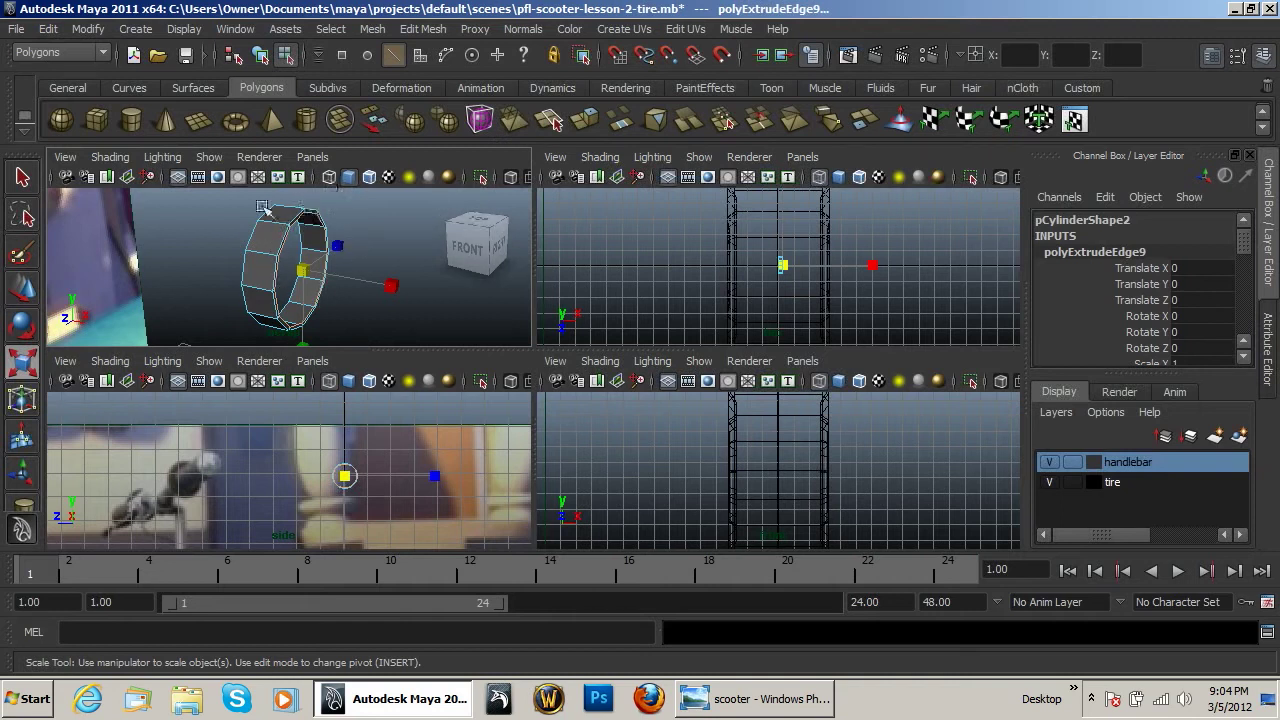
Extrude the inner edge loop again and scale it toward the center to narrow the opening, finishing with another extrusion.
{"action": "left_click", "coordinate": [584, 120]}
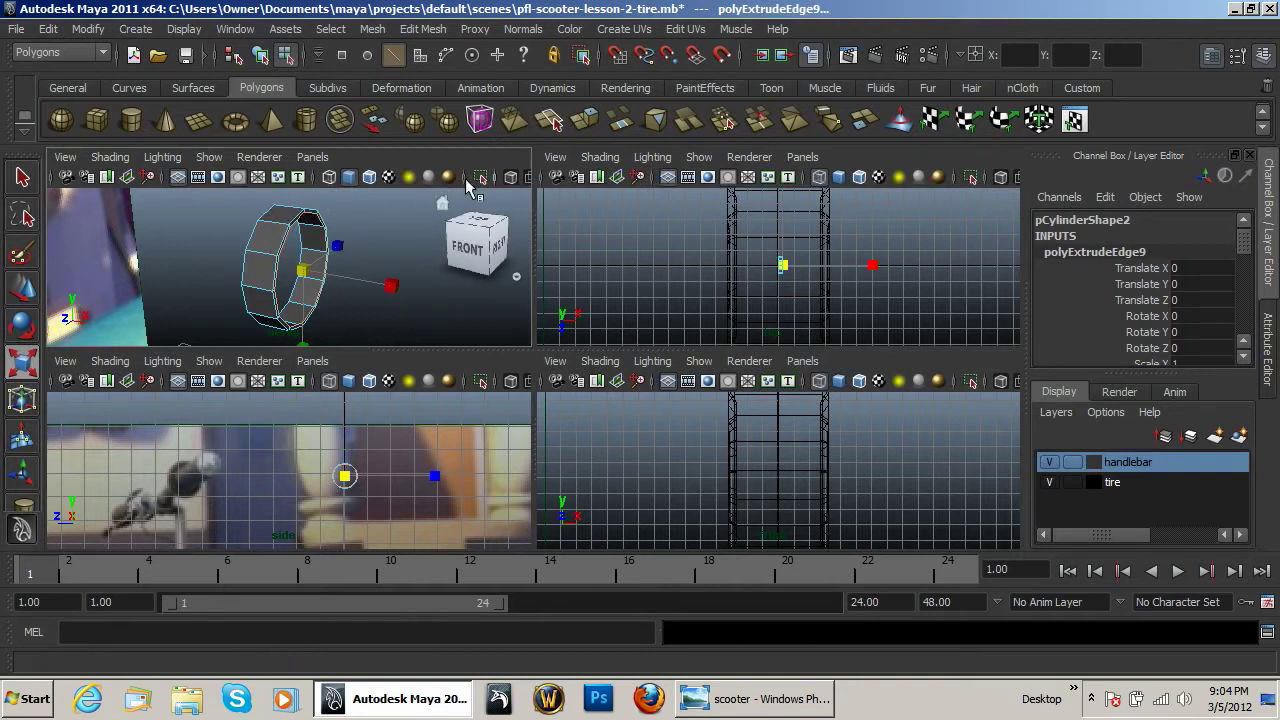
{"action": "mouse_move", "coordinate": [304, 272]}
{"action": "left_mouse_down"}
{"action": "mouse_move", "coordinate": [272, 275]}
{"action": "mouse_move", "coordinate": [296, 260]}
{"action": "left_mouse_up"}
{"action": "left_click", "coordinate": [586, 122]}
{"action": "left_click", "coordinate": [366, 234]}
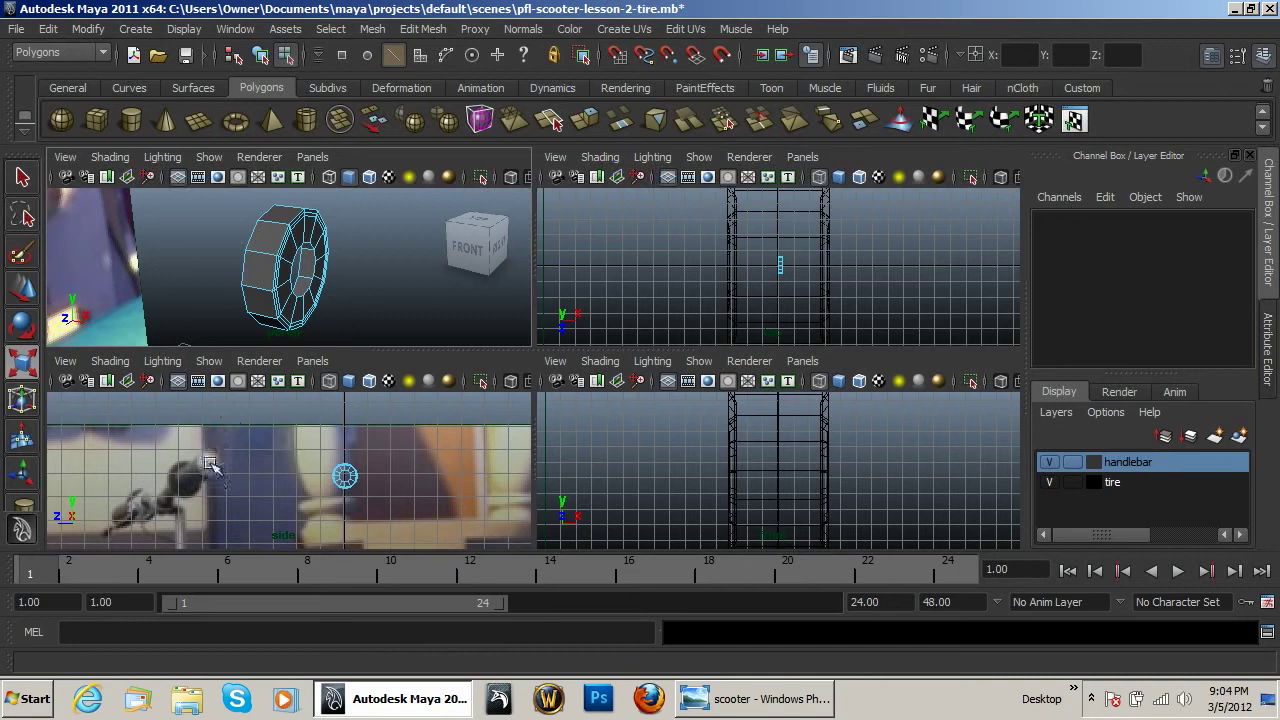
Move the extruded ring object sideways along X to about 7.88, out past the side of the tire.
{"action": "right_click_drag", "start_coordinate": [272, 263], "coordinate": [355, 240]}
{"action": "left_click", "coordinate": [285, 262]}
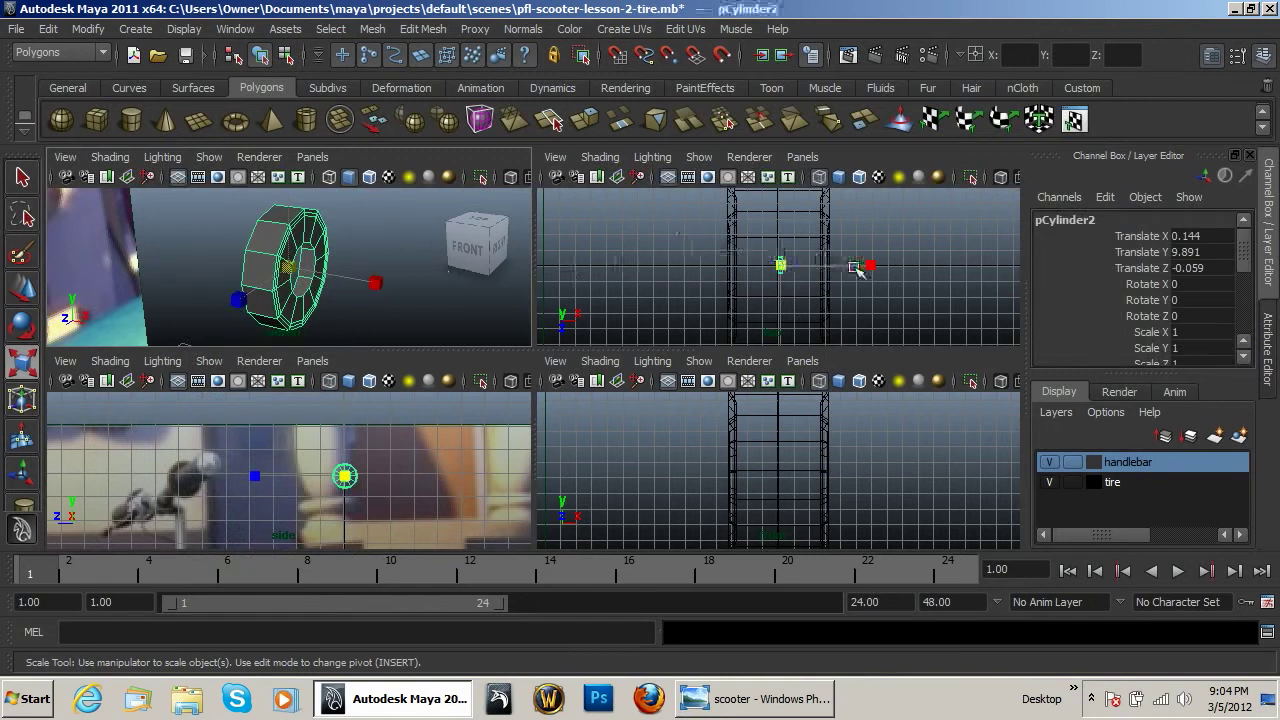
{"action": "key", "text": "w"}
{"action": "left_click_drag", "start_coordinate": [868, 266], "coordinate": [968, 286]}
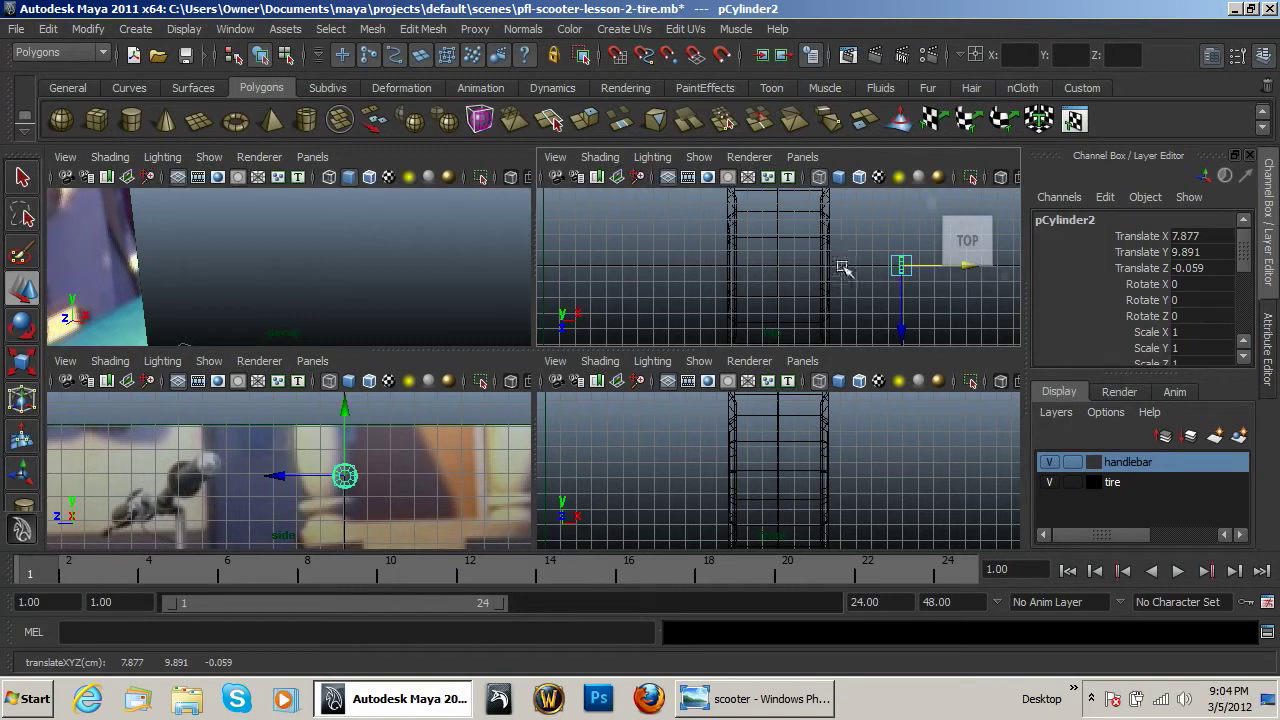
{"action": "left_click", "coordinate": [908, 270]}
{"action": "left_click", "coordinate": [902, 265]}
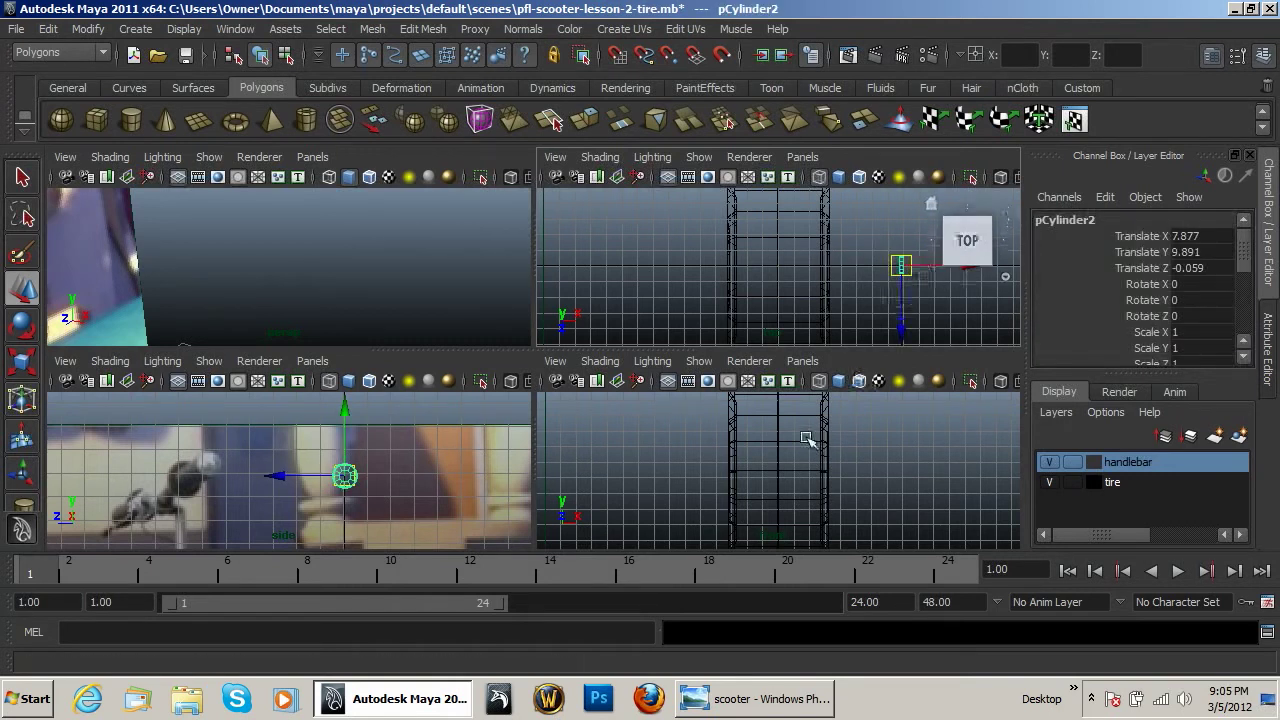
Shift the ring farther outward along X to about 9.03 and clear the selection.
{"action": "scroll", "coordinate": [345, 322], "scroll_direction": "down", "scroll_amount": 3}
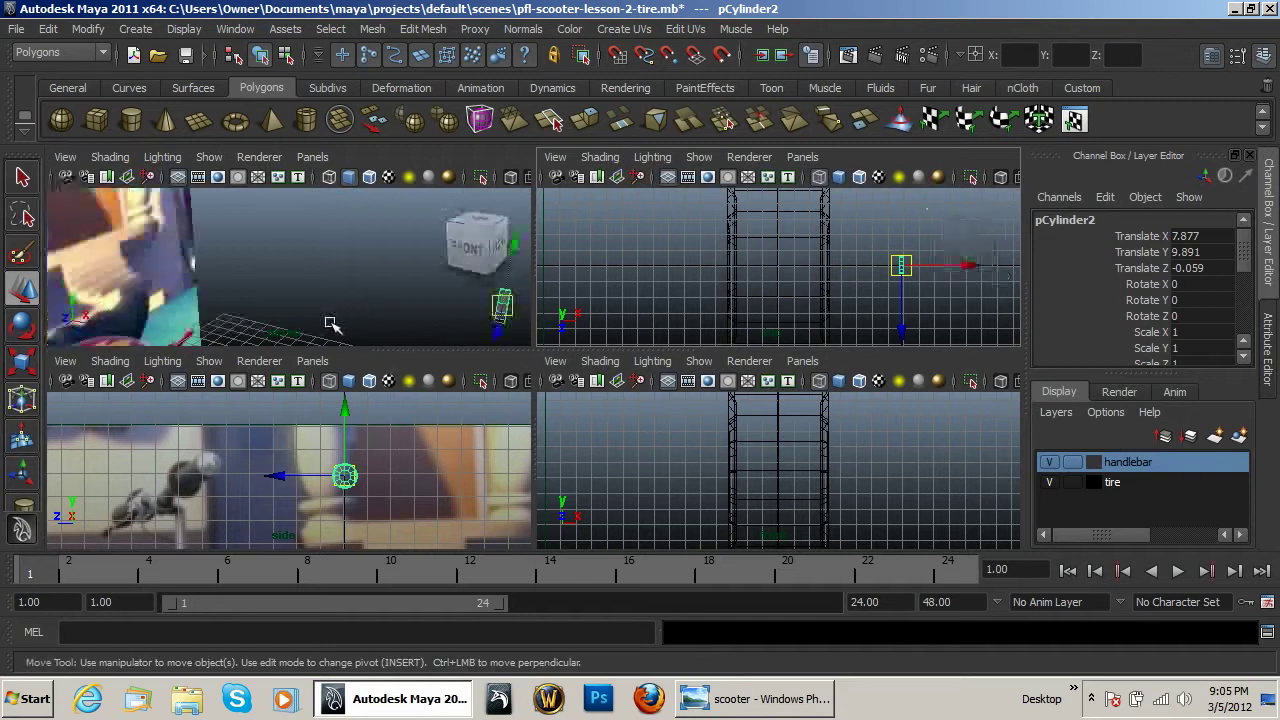
{"action": "scroll", "coordinate": [472, 321], "scroll_direction": "down", "scroll_amount": 1}
{"action": "left_click_drag", "start_coordinate": [430, 297], "coordinate": [446, 301]}
{"action": "scroll", "coordinate": [902, 258], "scroll_direction": "up", "scroll_amount": 3}
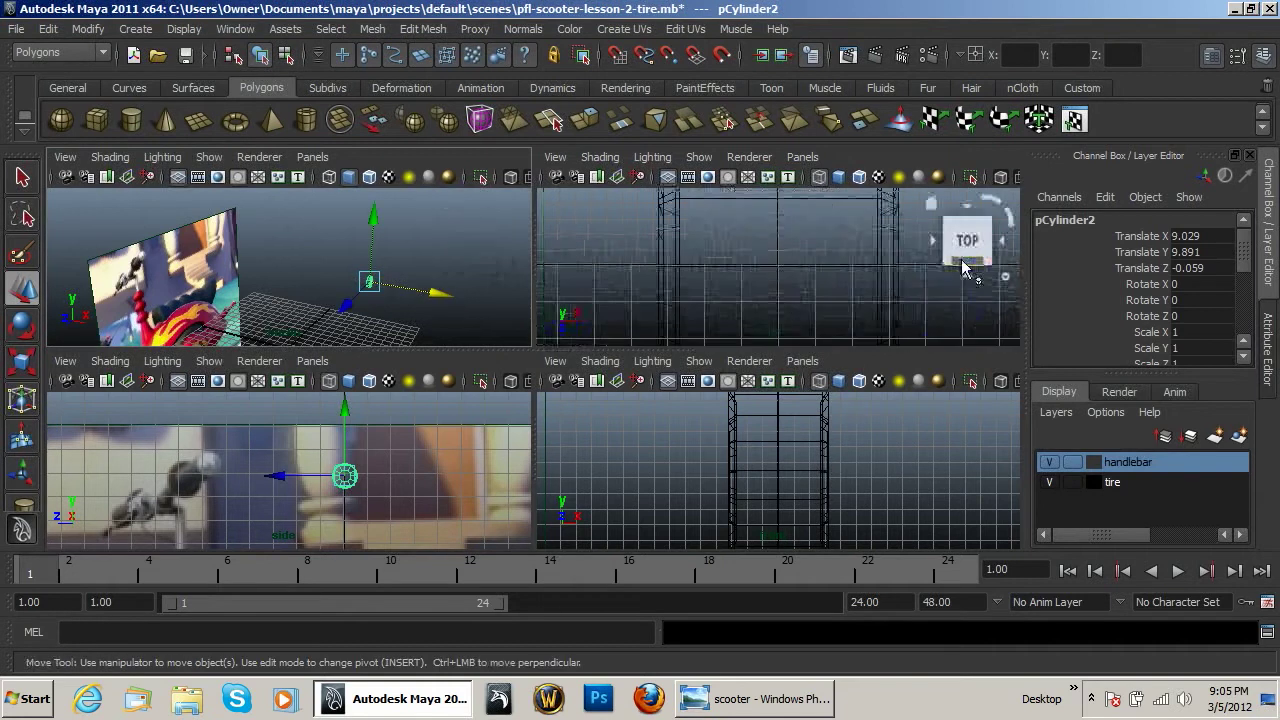
{"action": "middle_click_drag", "start_coordinate": [952, 290], "coordinate": [835, 258], "text": "alt"}
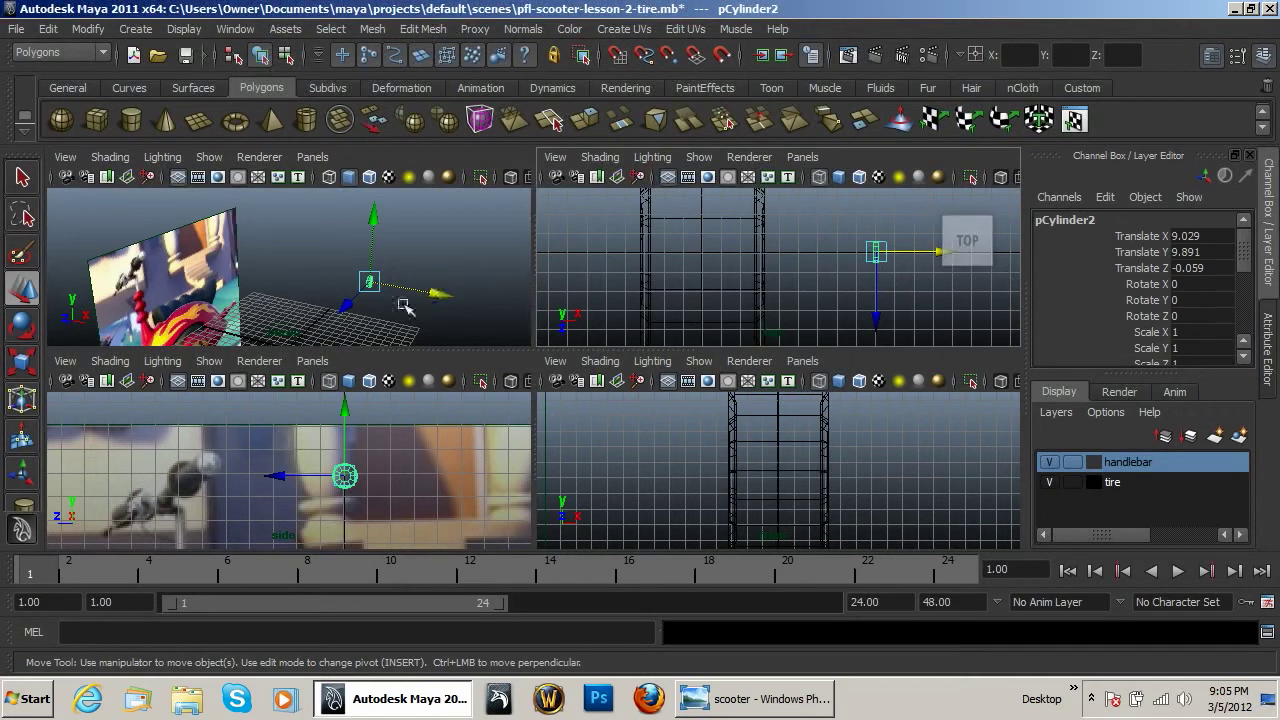
{"action": "left_click", "coordinate": [460, 251]}
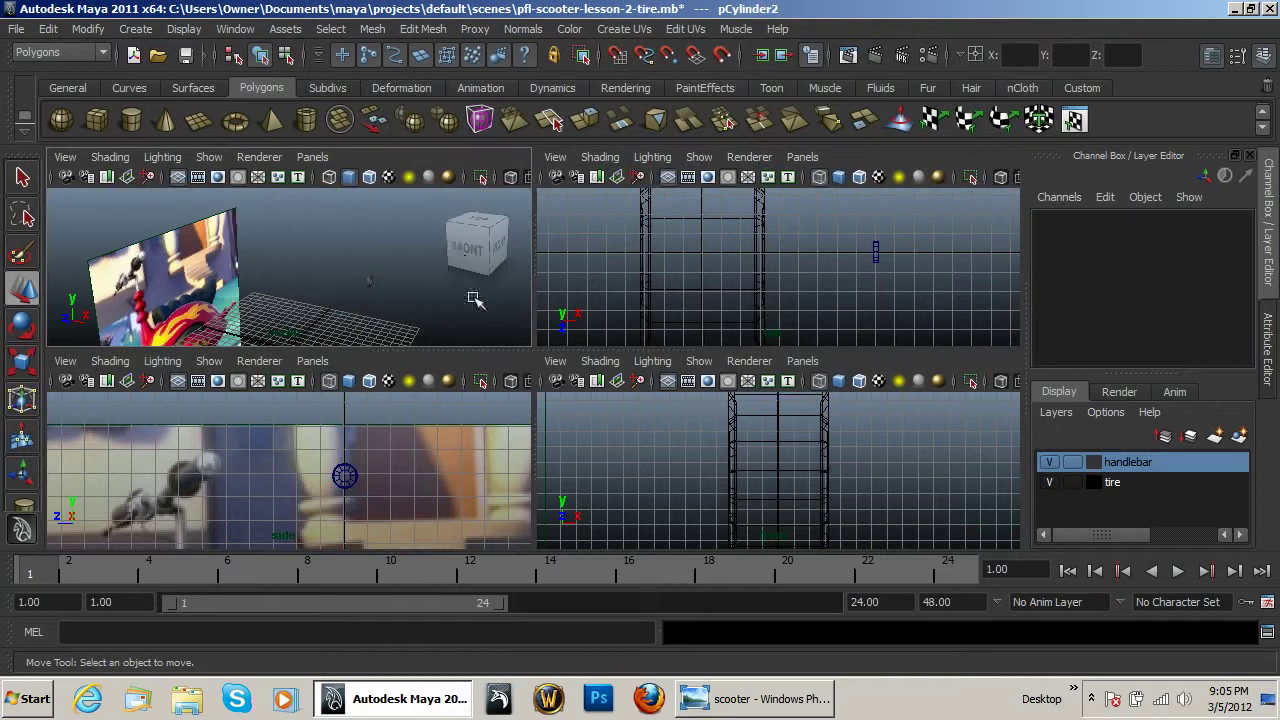
{"action": "left_click", "coordinate": [367, 283]}
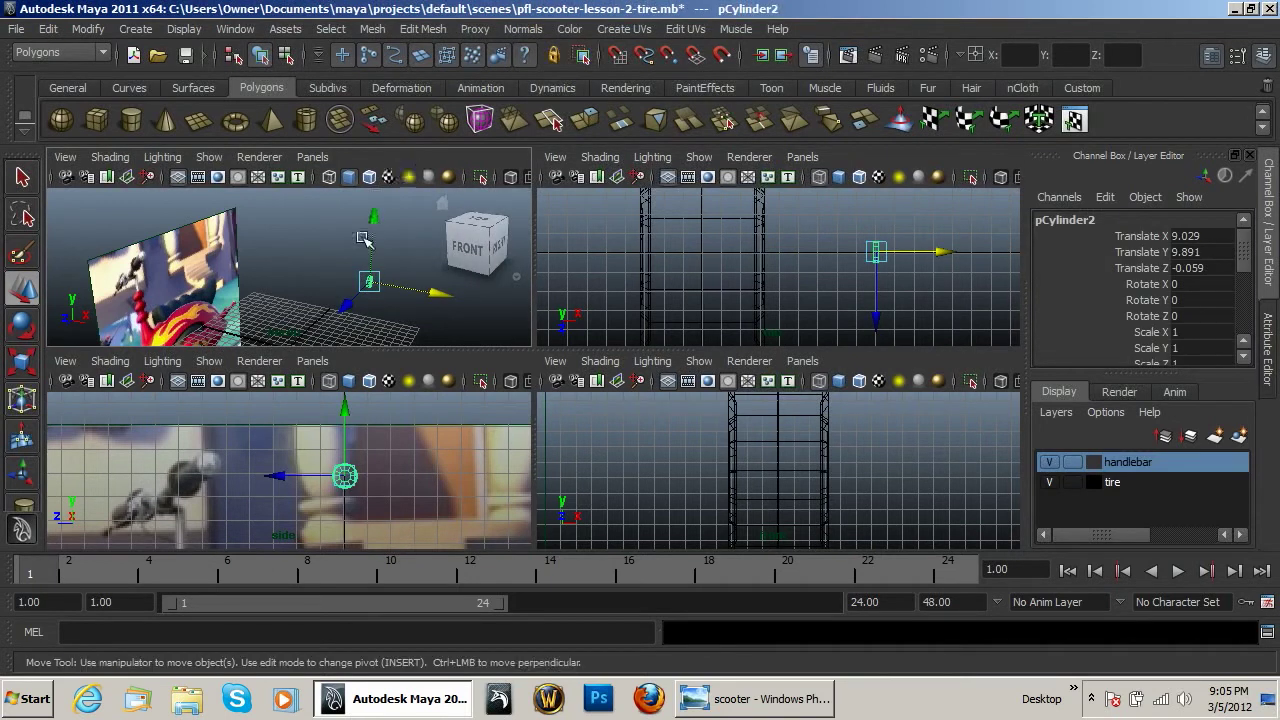
{"action": "left_click", "coordinate": [364, 245]}
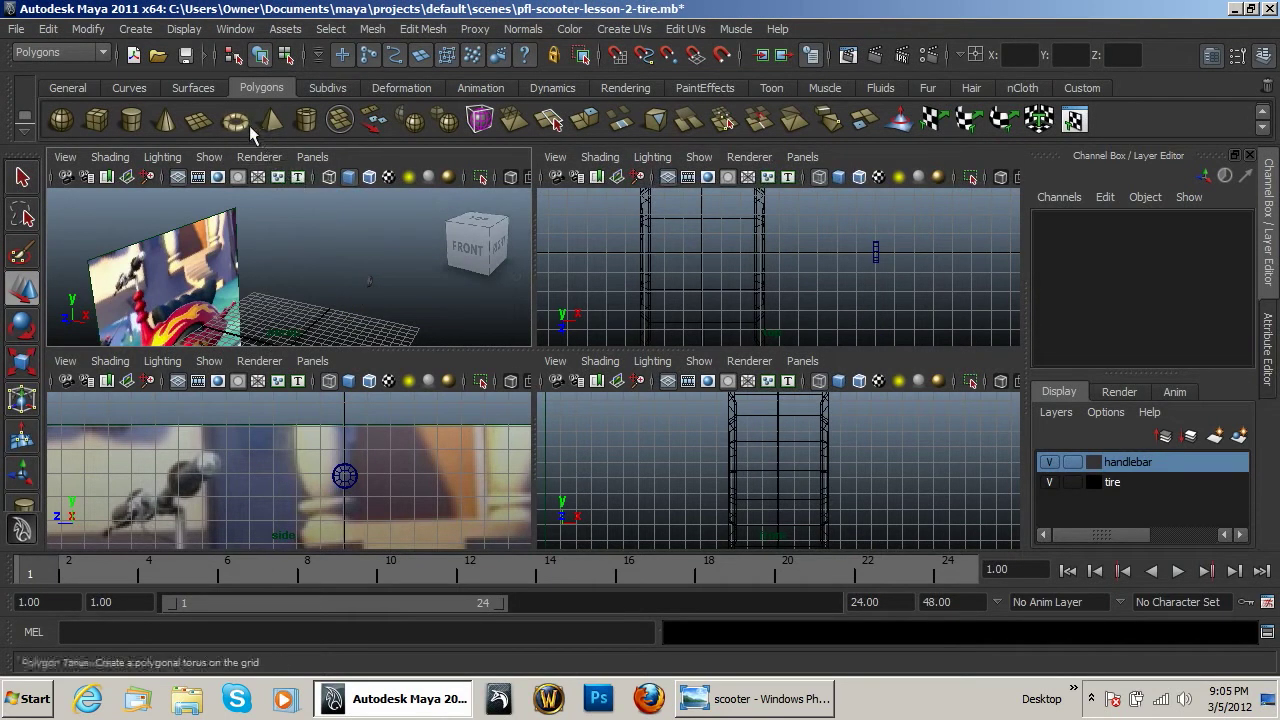
Create a polygon cylinder in the side view over the ring, about 0.59 in radius and 2.52 in height.
{"action": "left_click", "coordinate": [131, 120]}
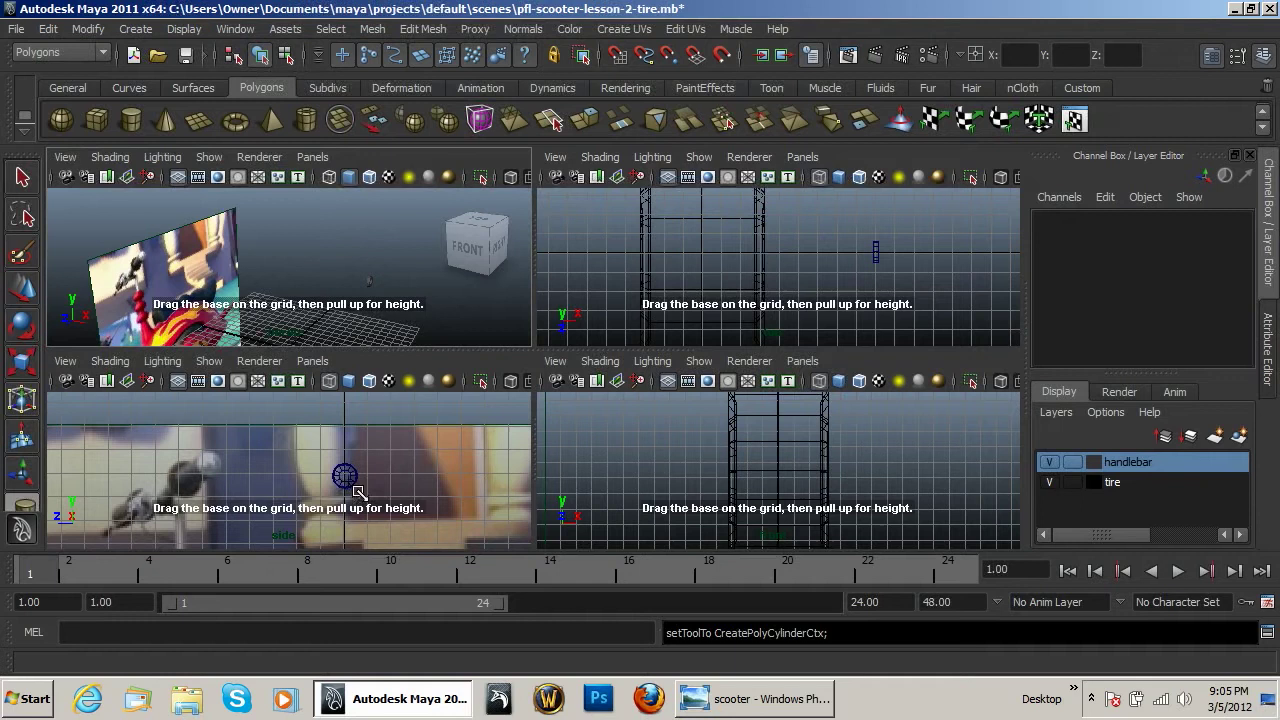
{"action": "left_click_drag", "start_coordinate": [351, 482], "coordinate": [366, 490]}
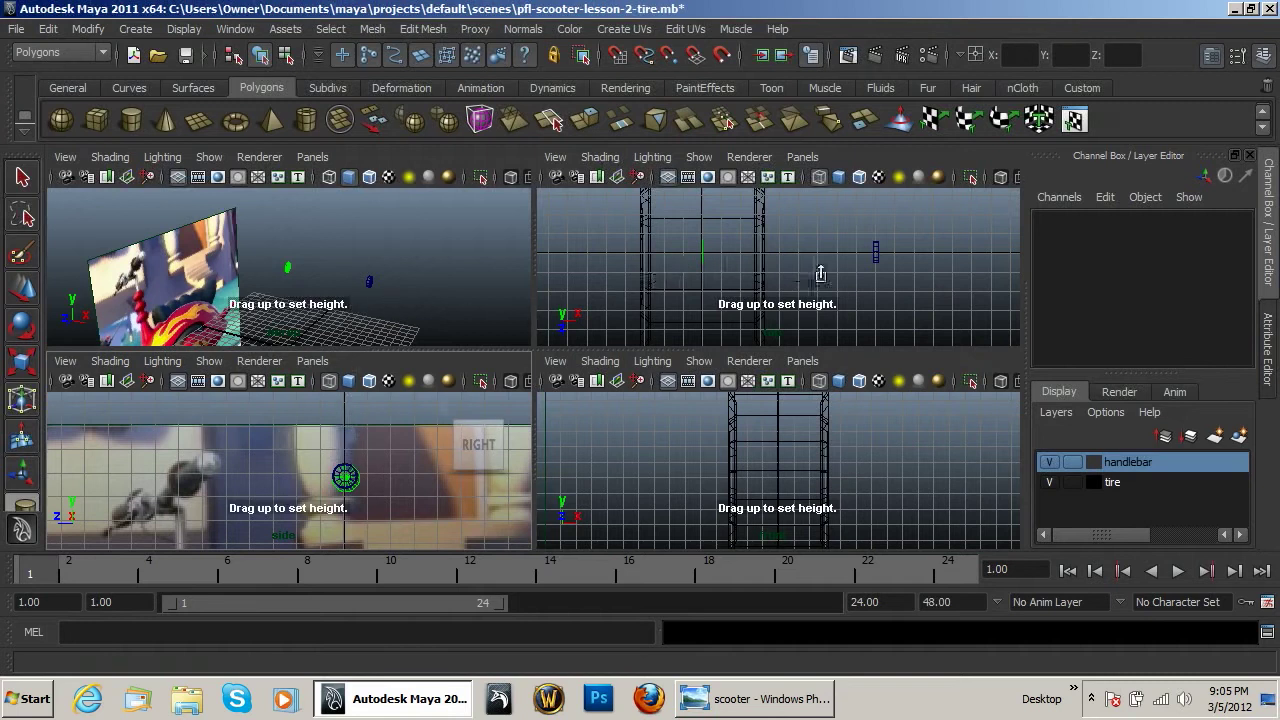
{"action": "left_click_drag", "start_coordinate": [724, 244], "coordinate": [767, 236]}
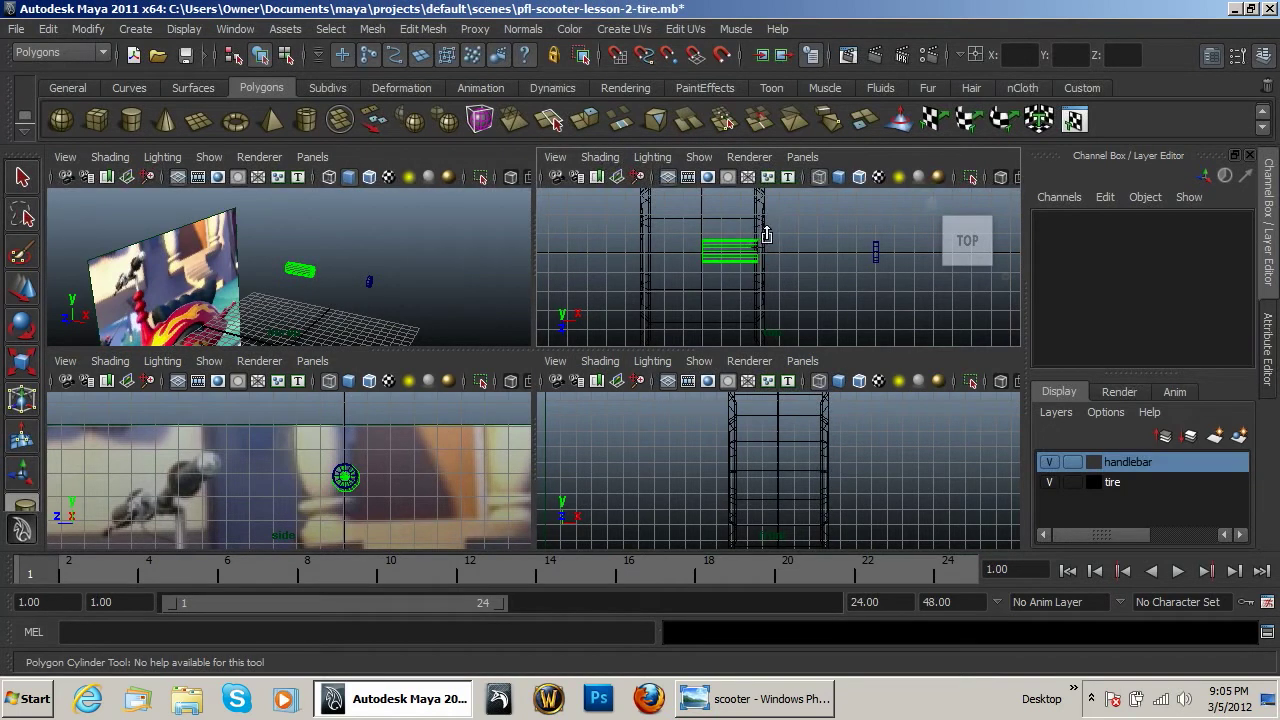
{"action": "left_click_drag", "start_coordinate": [760, 234], "coordinate": [762, 236]}
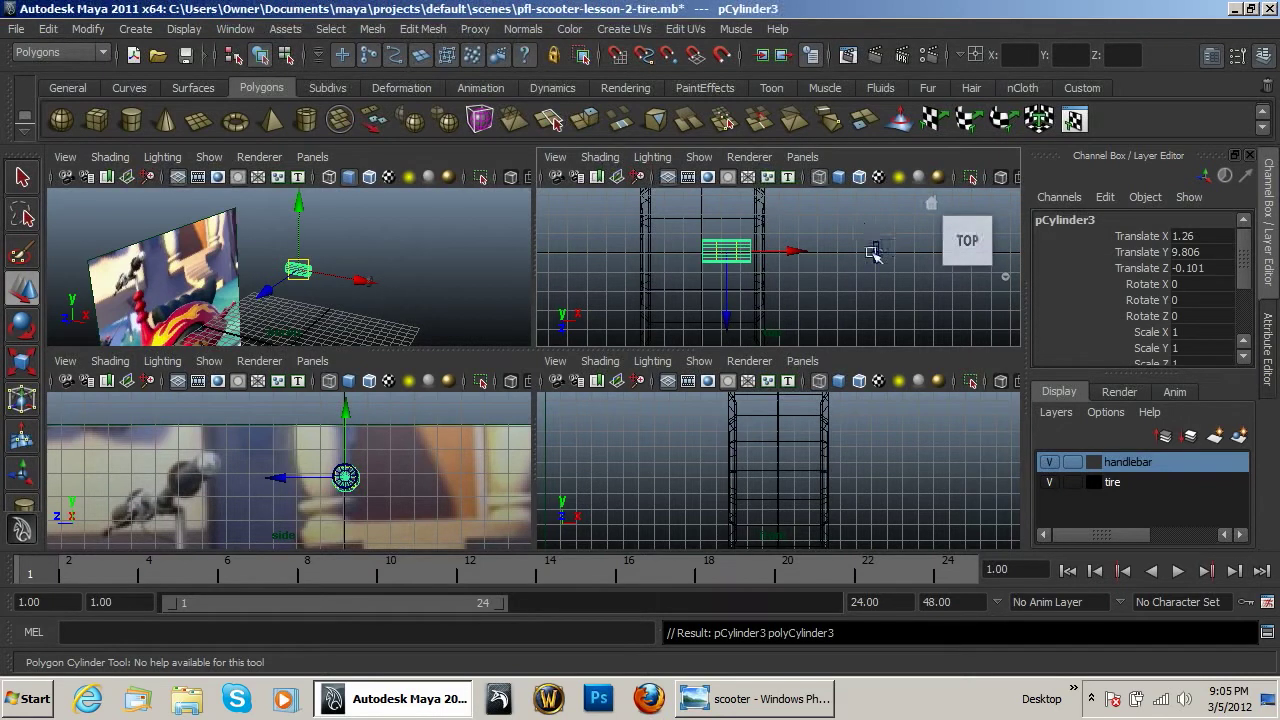
Move the new cylinder along X to about 7.39 beside the ring and center it on the ring in the side view.
{"action": "left_click_drag", "start_coordinate": [795, 256], "coordinate": [913, 256]}
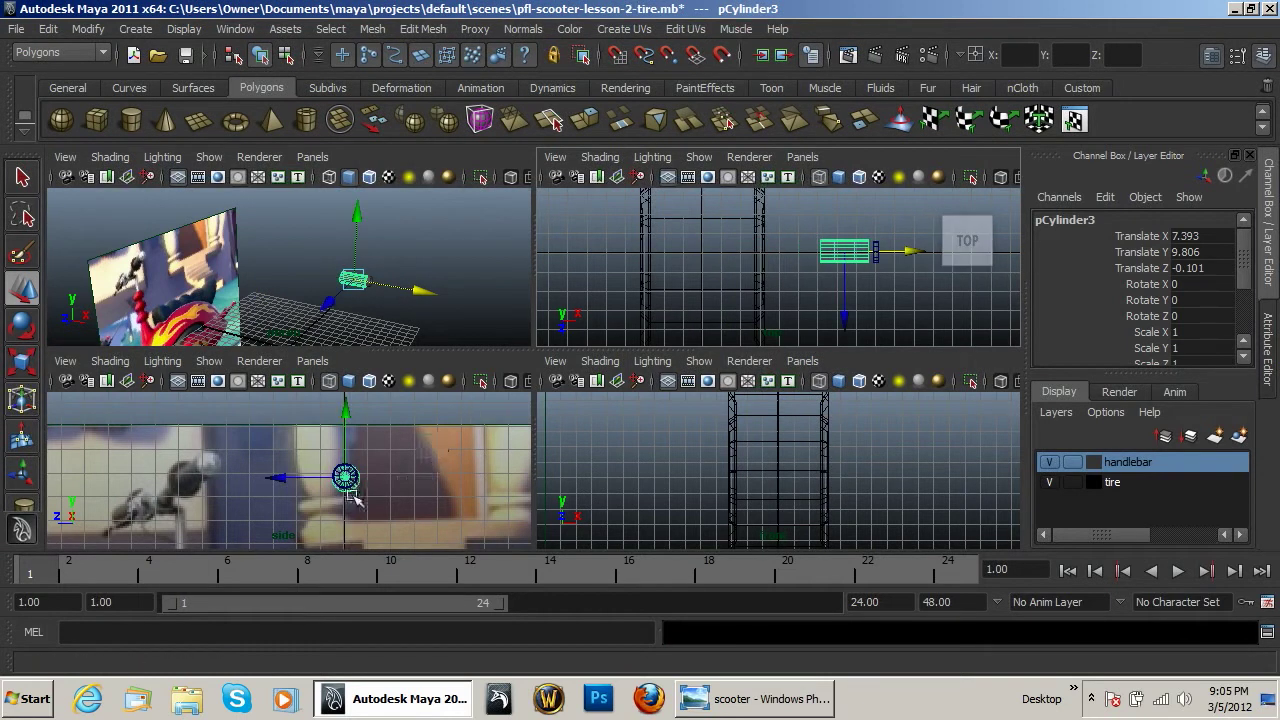
{"action": "key", "text": "f"}
{"action": "left_click_drag", "start_coordinate": [289, 470], "coordinate": [293, 460]}
{"action": "left_click_drag", "start_coordinate": [287, 400], "coordinate": [289, 402]}
Set the long cylinder's Subdivisions Axis to 12.
{"action": "scroll", "coordinate": [1180, 300], "scroll_direction": "down", "scroll_amount": 3}
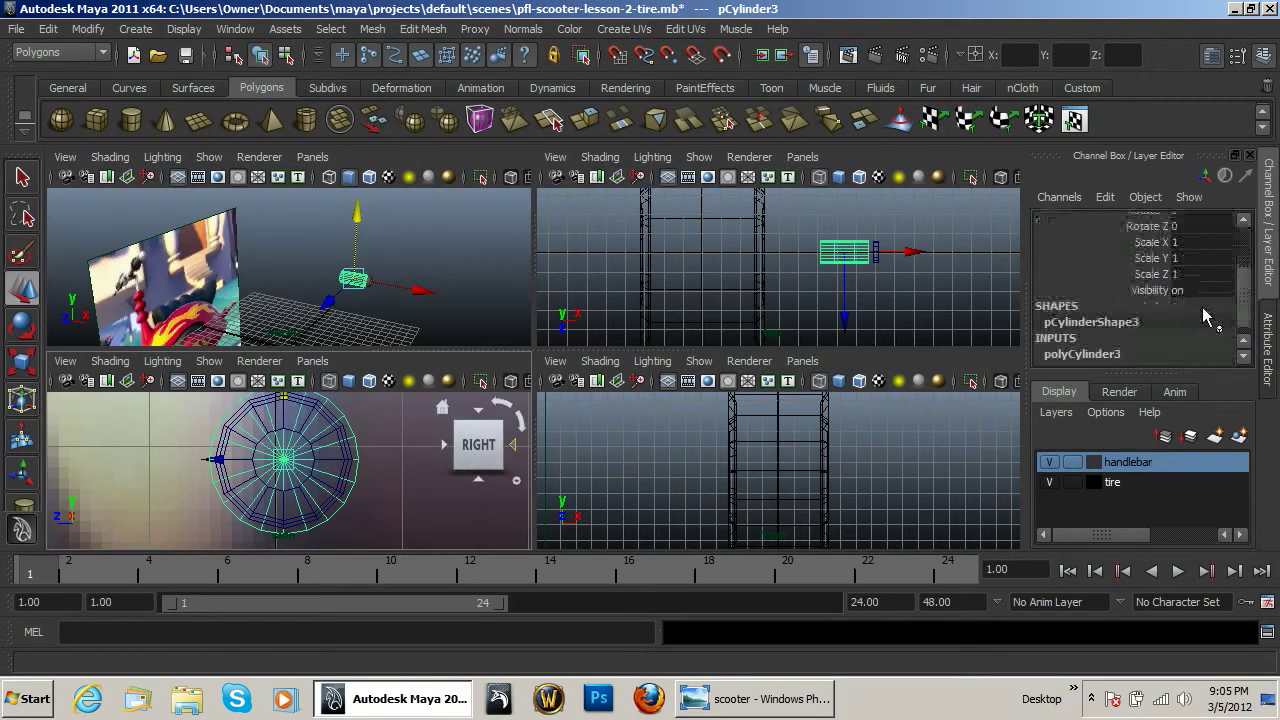
{"action": "left_click", "coordinate": [1143, 350]}
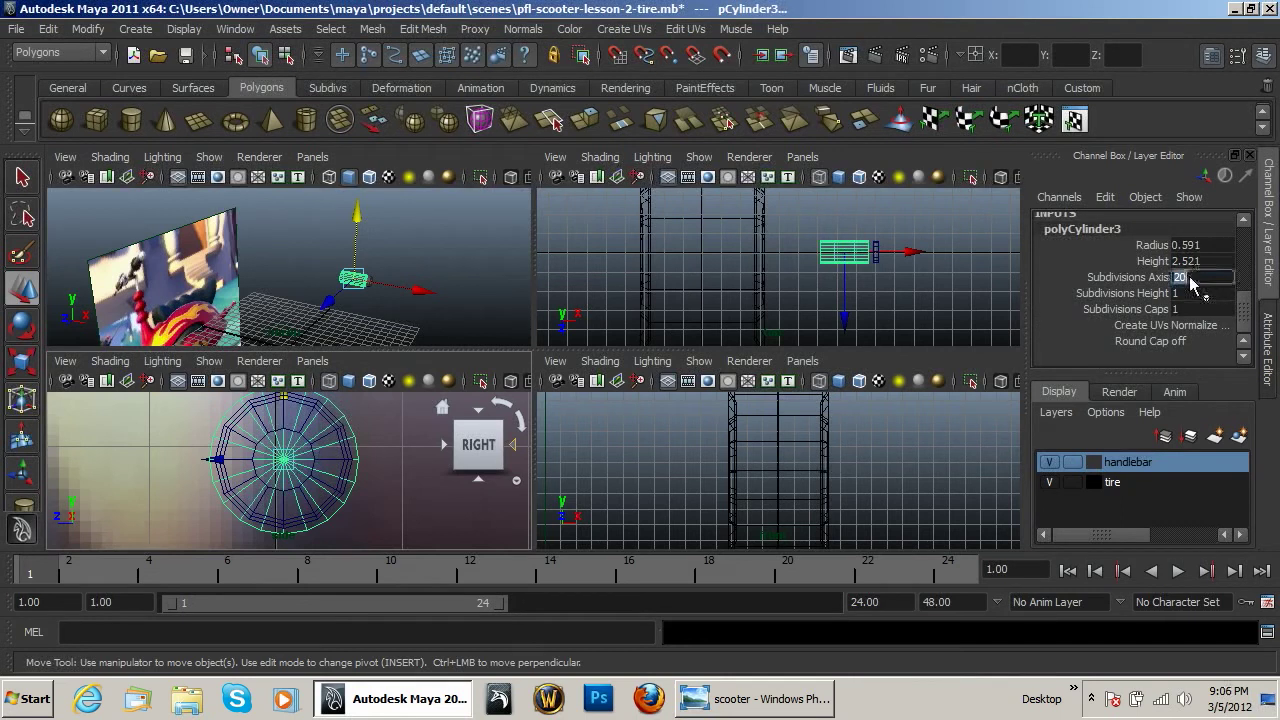
{"action": "type", "text": "12"}
{"action": "key", "text": "Return"}
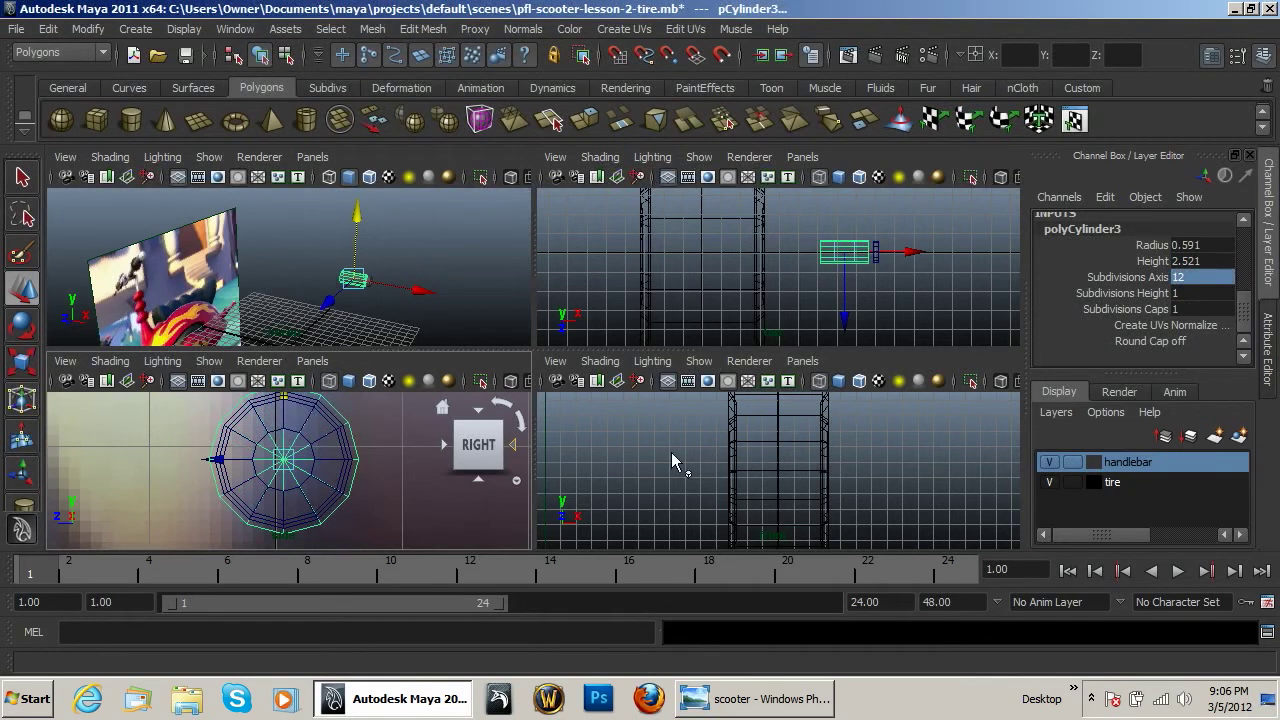
Scale the long cylinder down uniformly to about 0.869 so it is slimmer than the ring.
{"action": "key", "text": "r"}
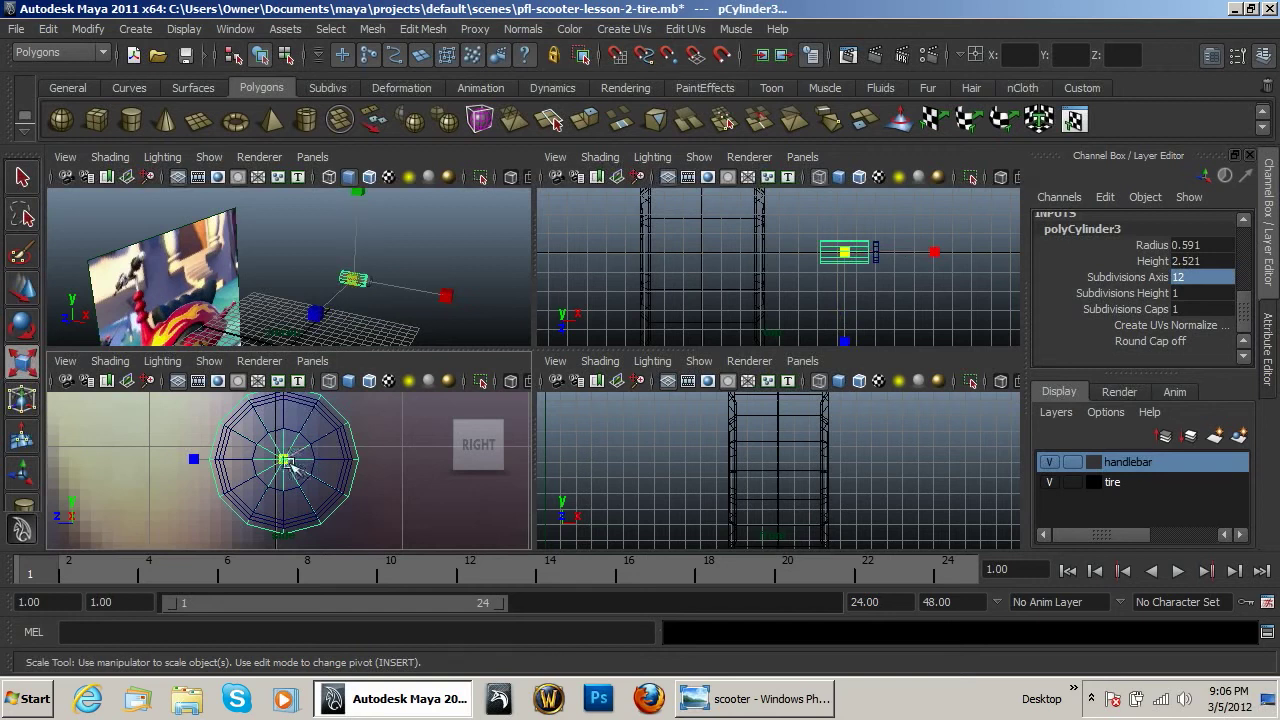
{"action": "left_click_drag", "start_coordinate": [283, 460], "coordinate": [272, 463]}
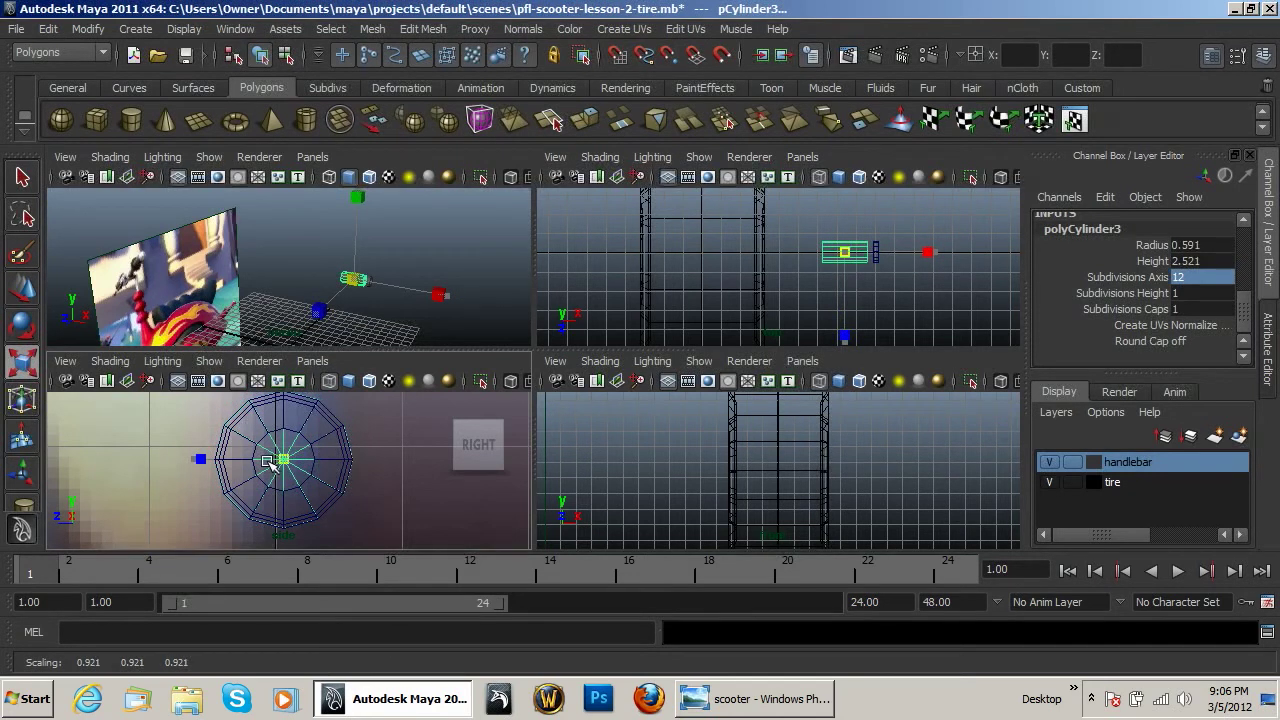
{"action": "left_click_drag", "start_coordinate": [270, 463], "coordinate": [260, 463]}
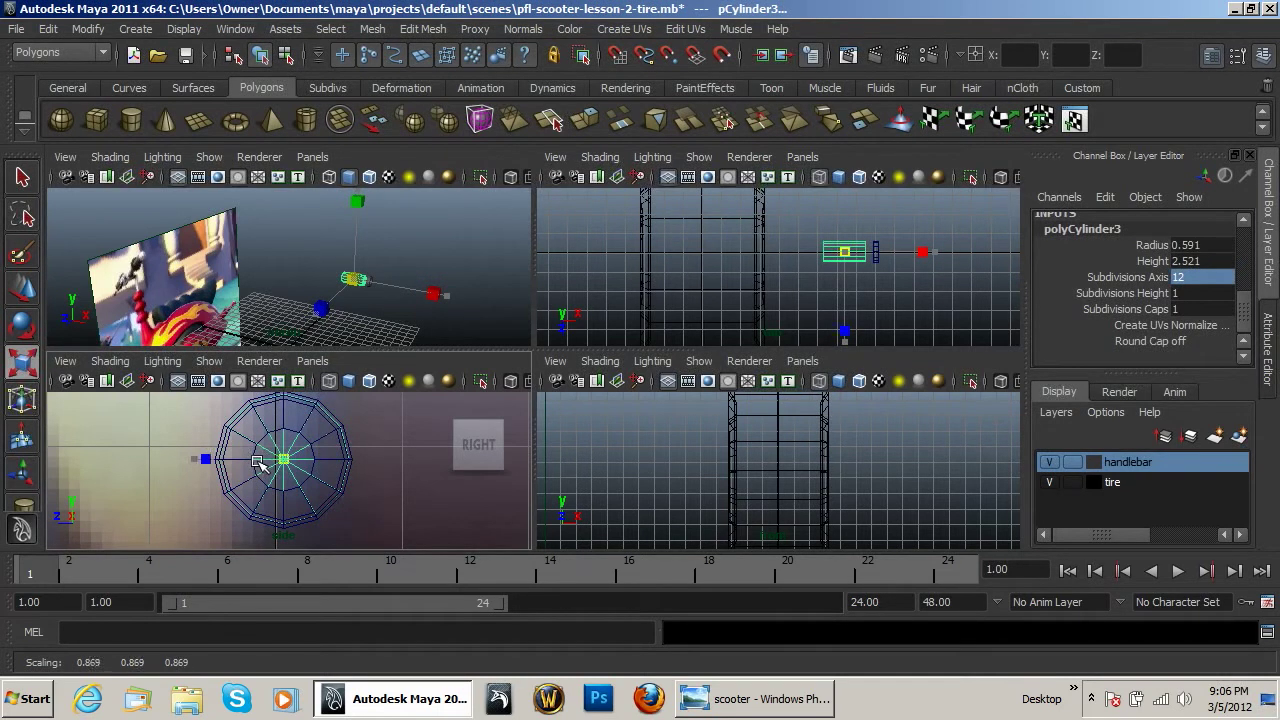
{"action": "key", "text": "f"}
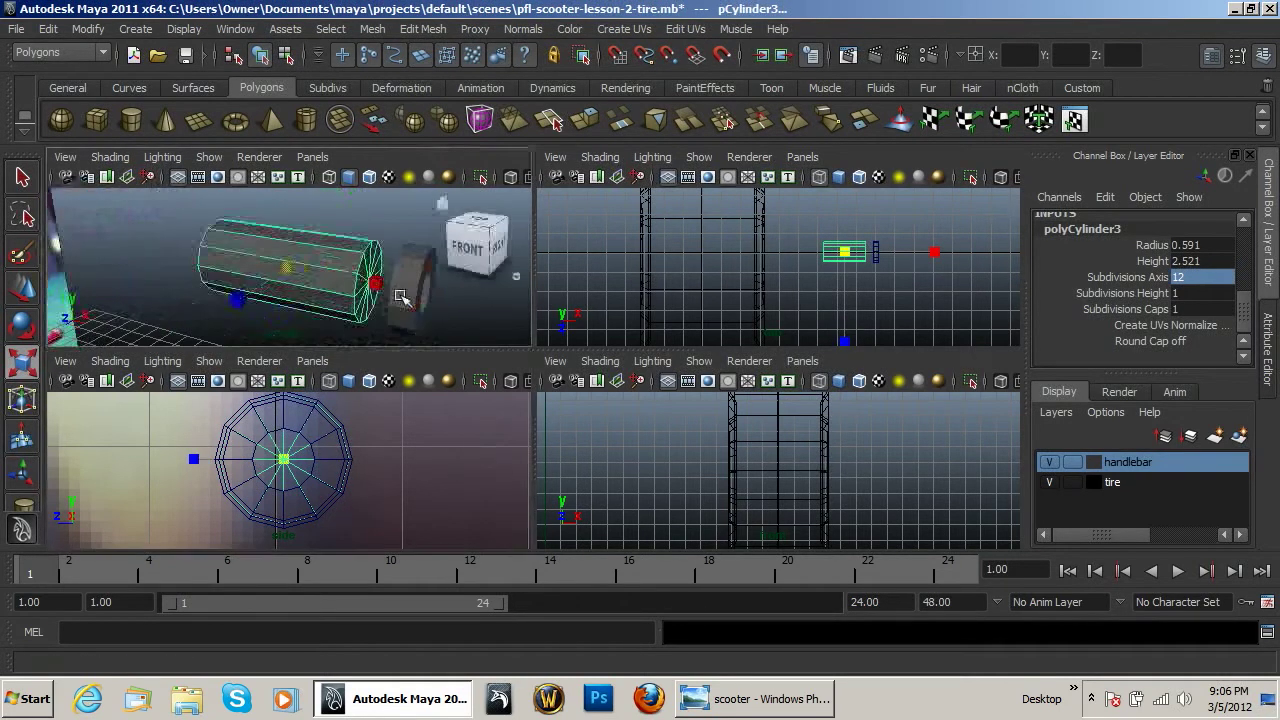
Move the long cylinder along X to about 7.81 so its end meets the ring.
{"action": "key", "text": "w"}
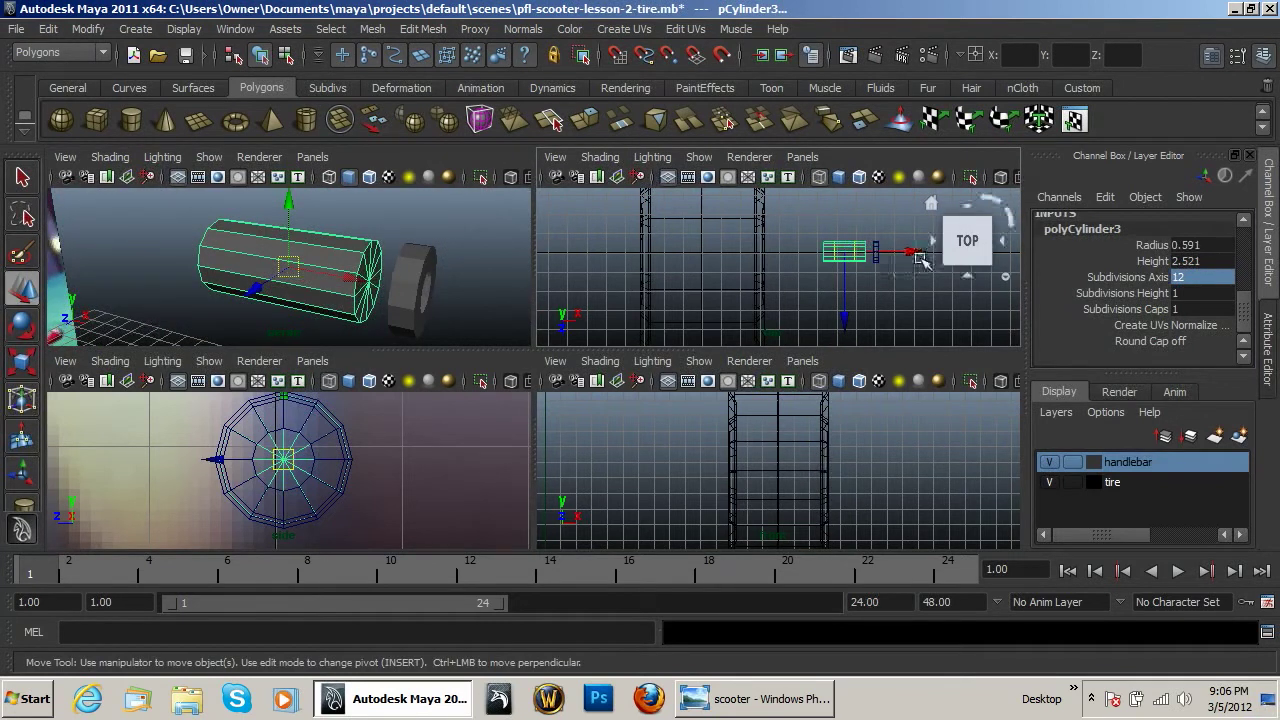
{"action": "left_click", "coordinate": [925, 257]}
{"action": "left_click", "coordinate": [866, 250]}
{"action": "left_click_drag", "start_coordinate": [914, 252], "coordinate": [926, 257]}
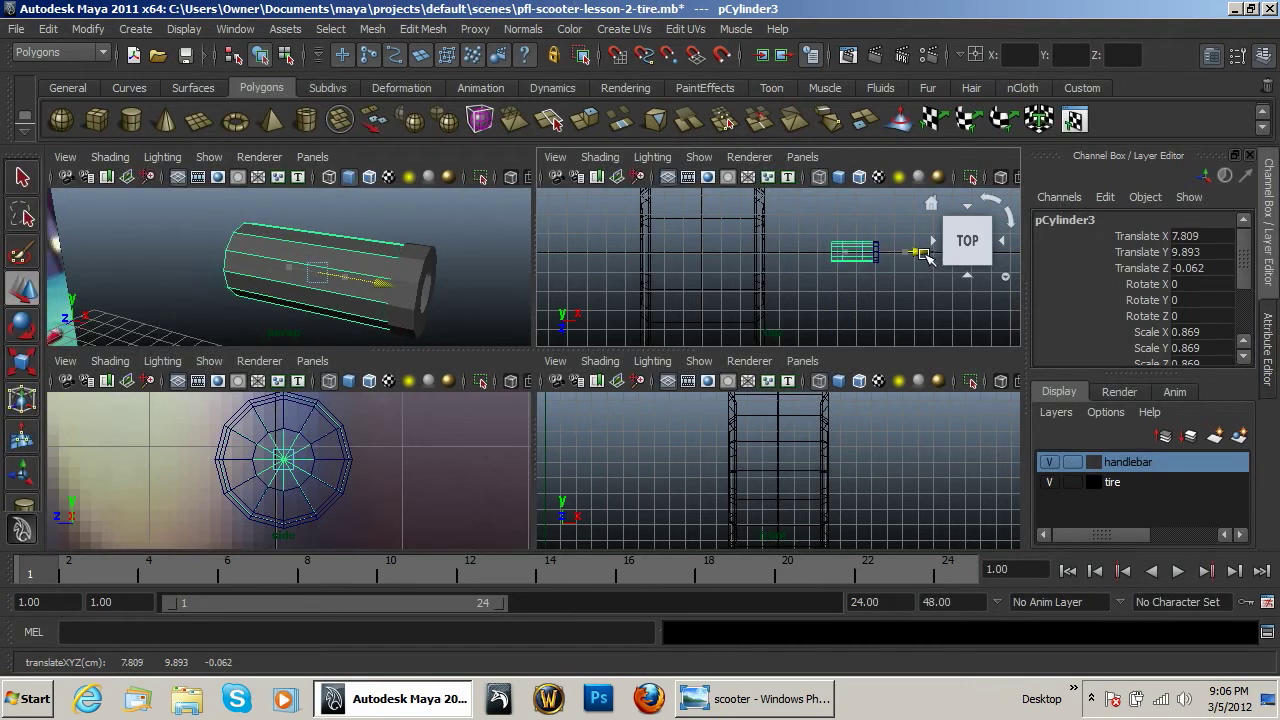
Delete the cap faces at both ends of the long cylinder.
{"action": "right_click_drag", "start_coordinate": [335, 272], "coordinate": [340, 320]}
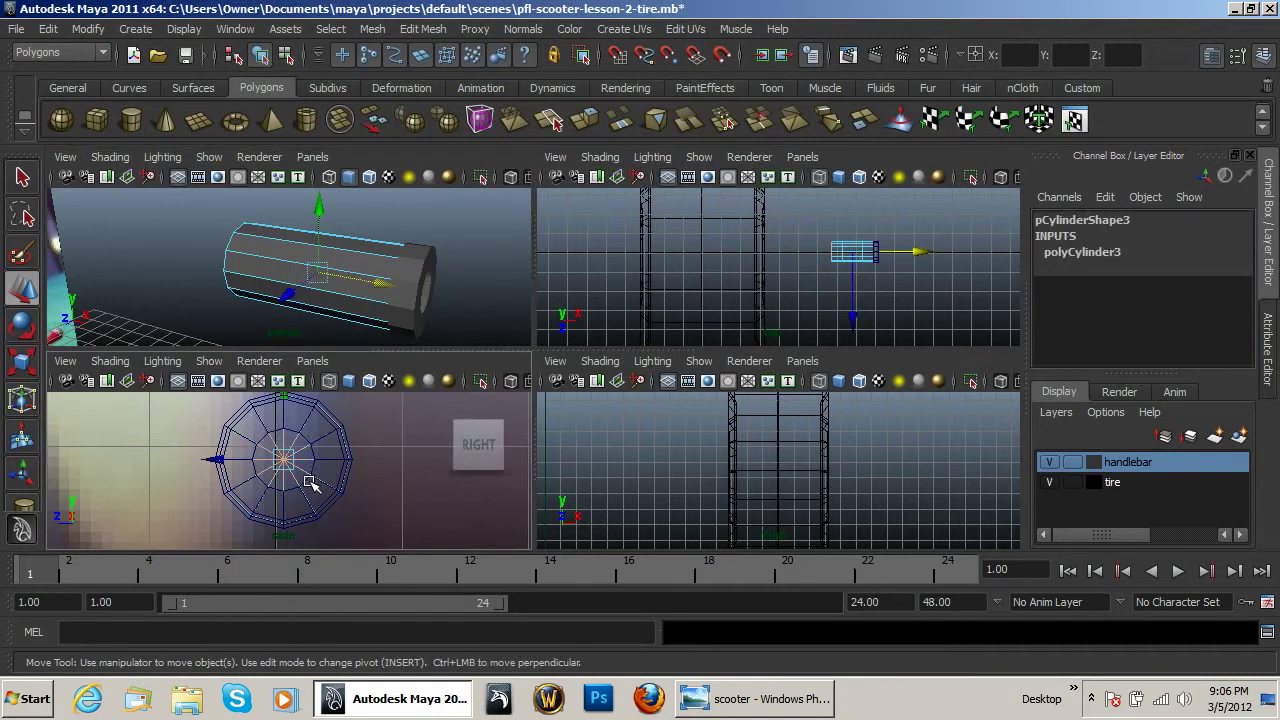
{"action": "key", "text": "Delete"}
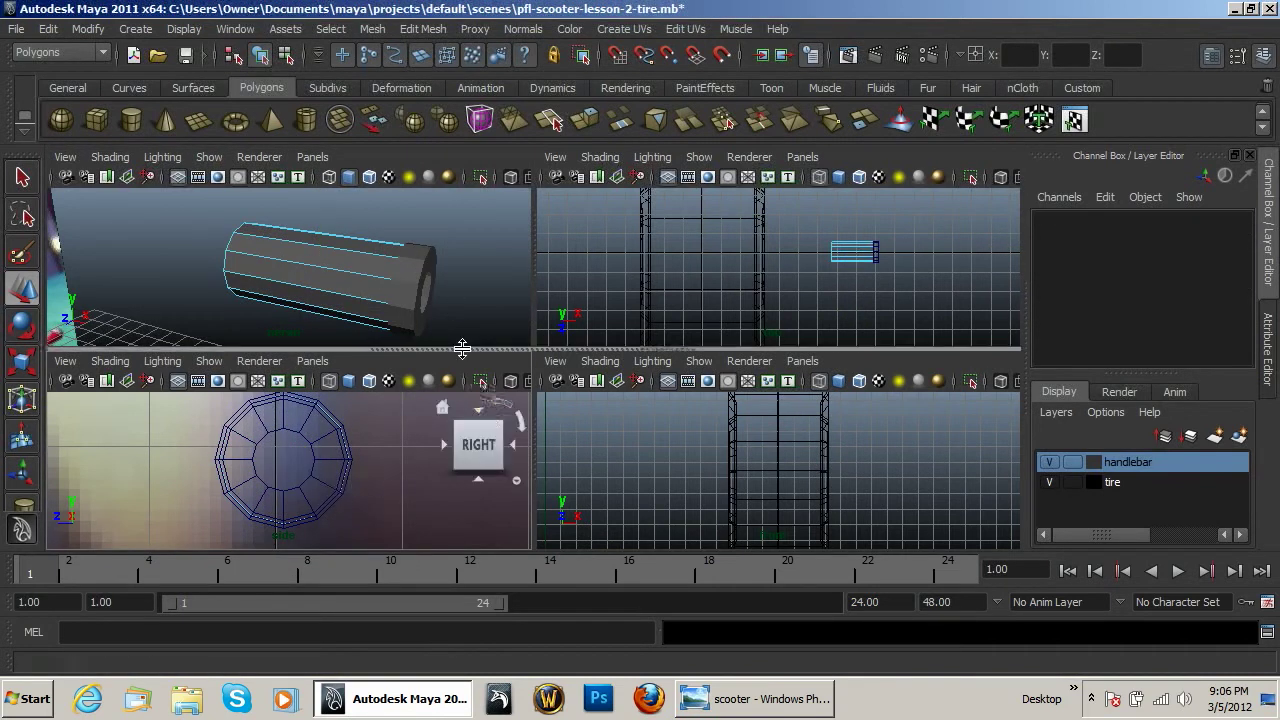
{"action": "left_click", "coordinate": [410, 287]}
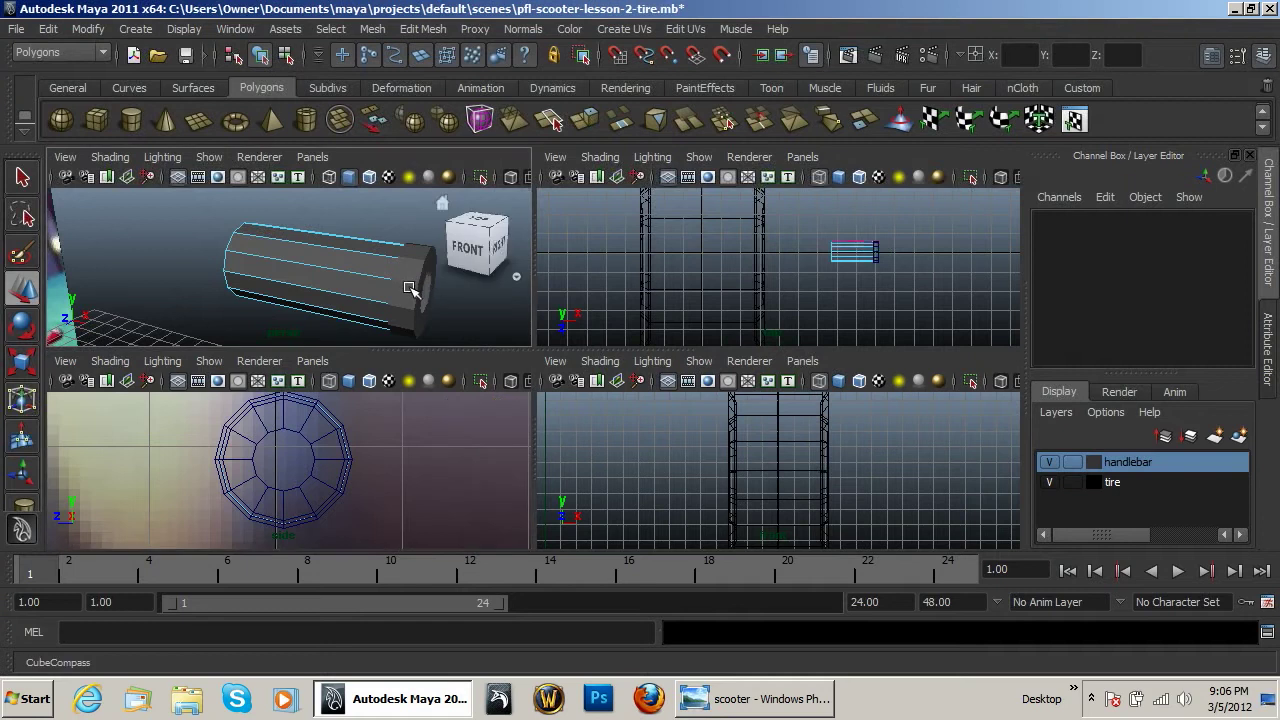
Extrude the ring's open edge loop on the side facing the long cylinder and scale the new edges slightly inward.
{"action": "right_click_drag", "start_coordinate": [368, 284], "coordinate": [432, 265]}
{"action": "left_click", "coordinate": [420, 287]}
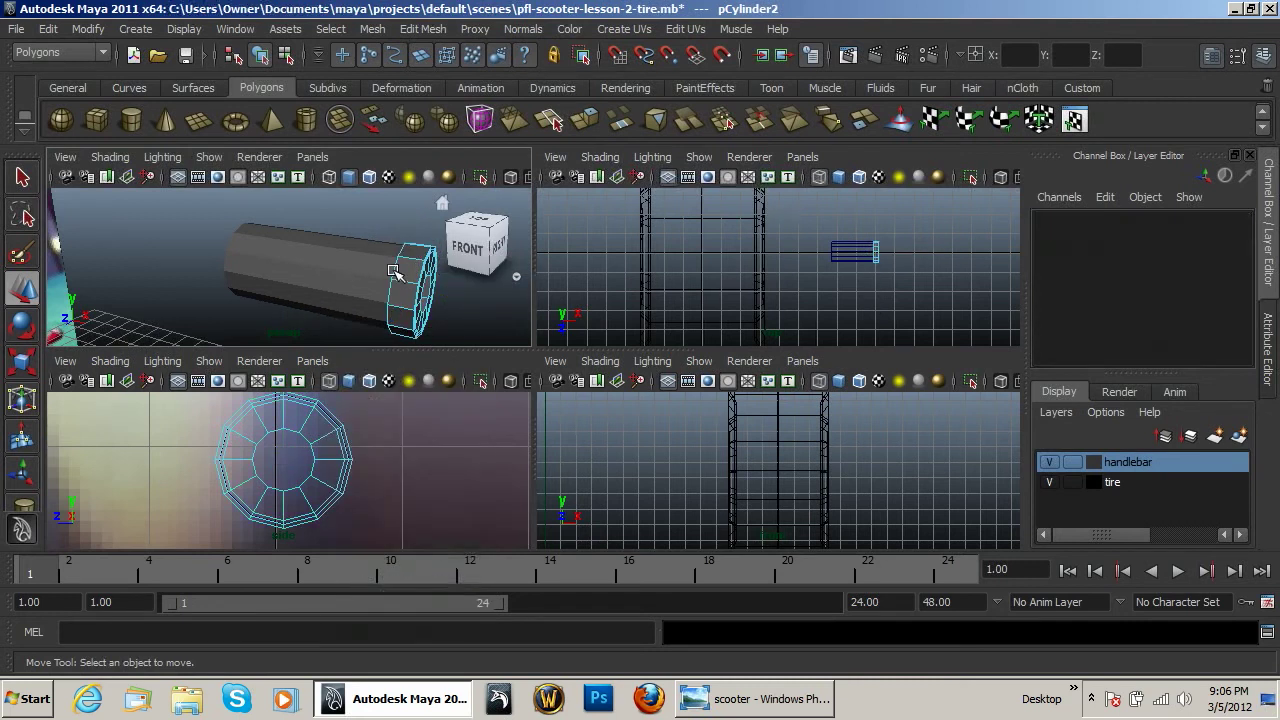
{"action": "double_click", "coordinate": [394, 271]}
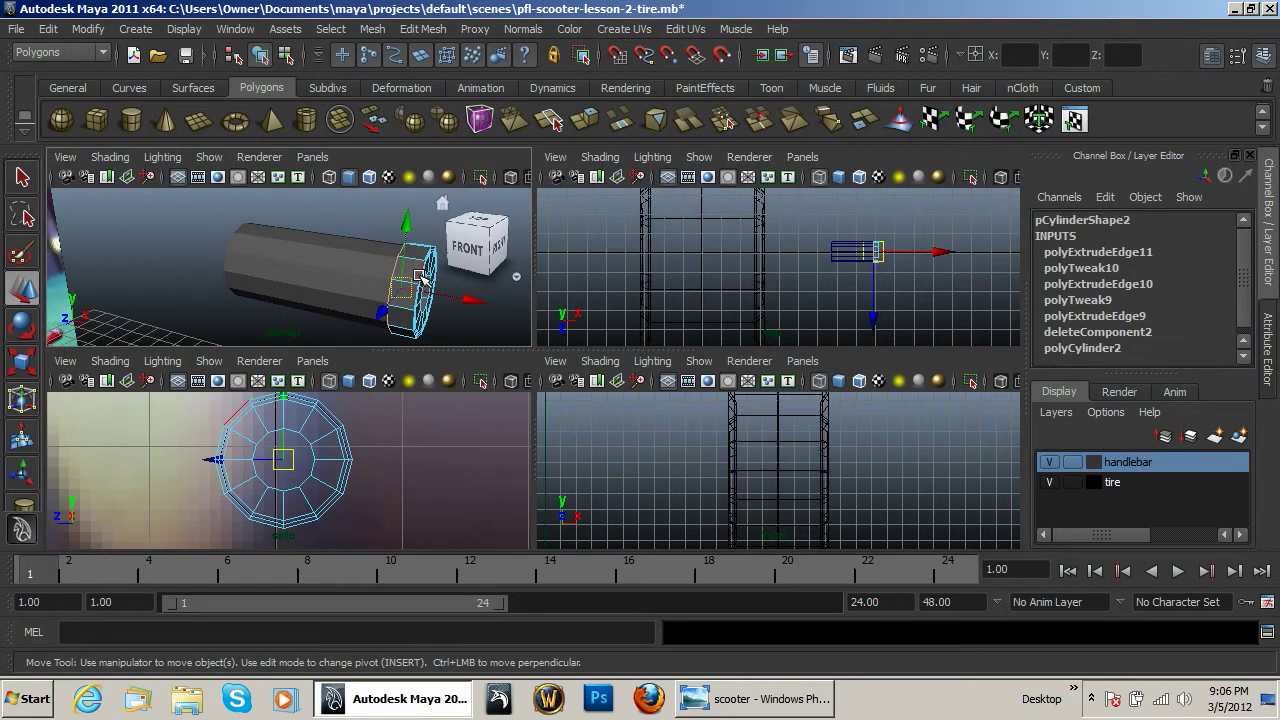
{"action": "left_click", "coordinate": [586, 126]}
{"action": "key", "text": "r"}
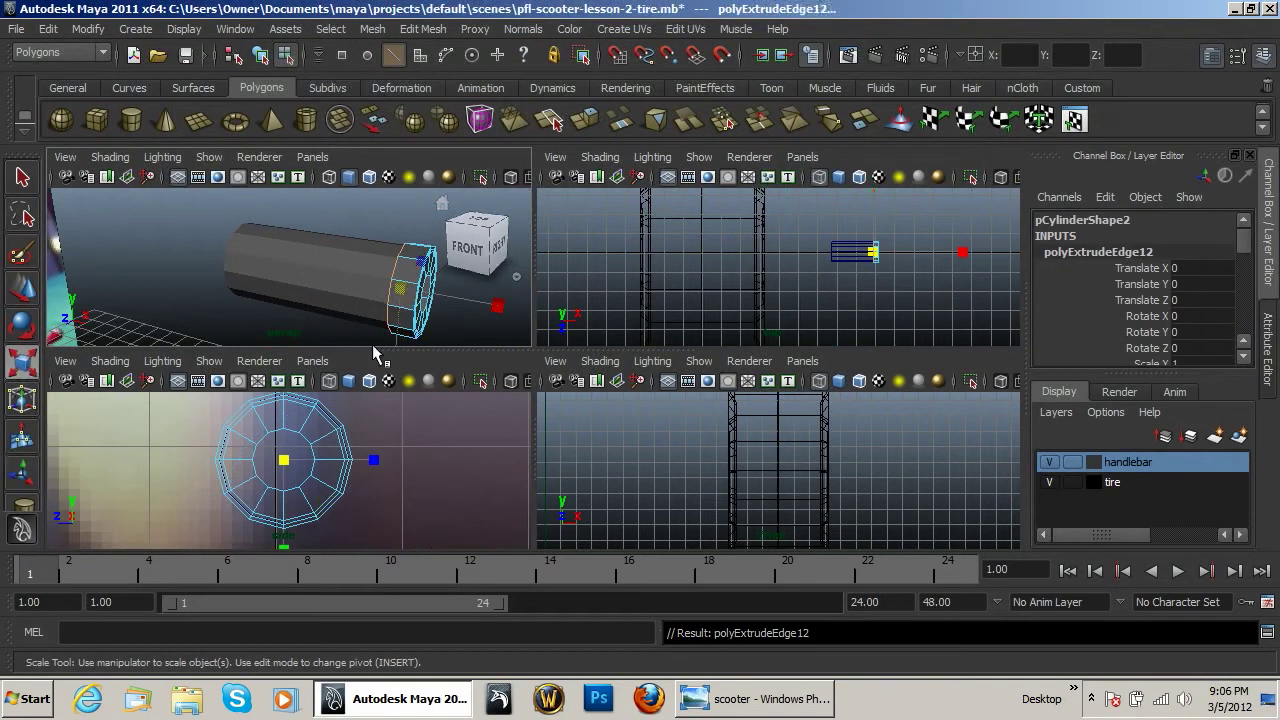
{"action": "left_click_drag", "start_coordinate": [406, 289], "coordinate": [403, 289]}
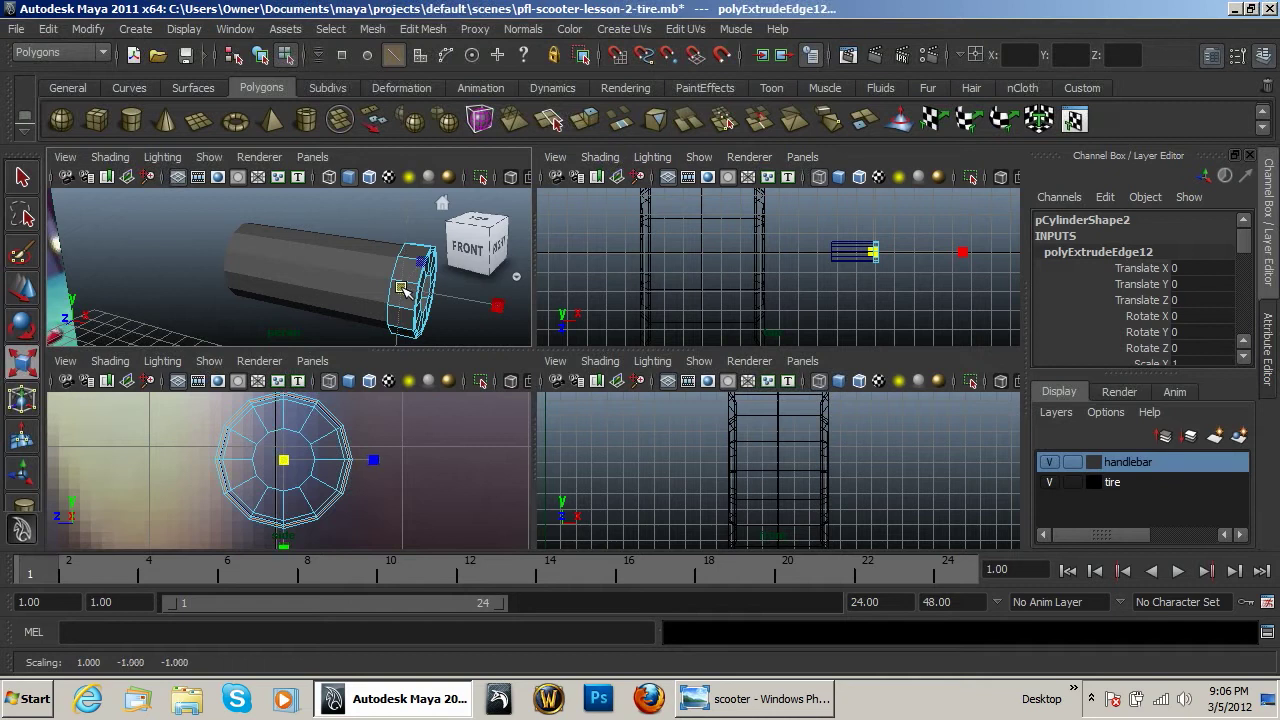
Extrude the same edge loop a second time and scale it very slightly inward for a tight supporting edge.
{"action": "left_click", "coordinate": [586, 120]}
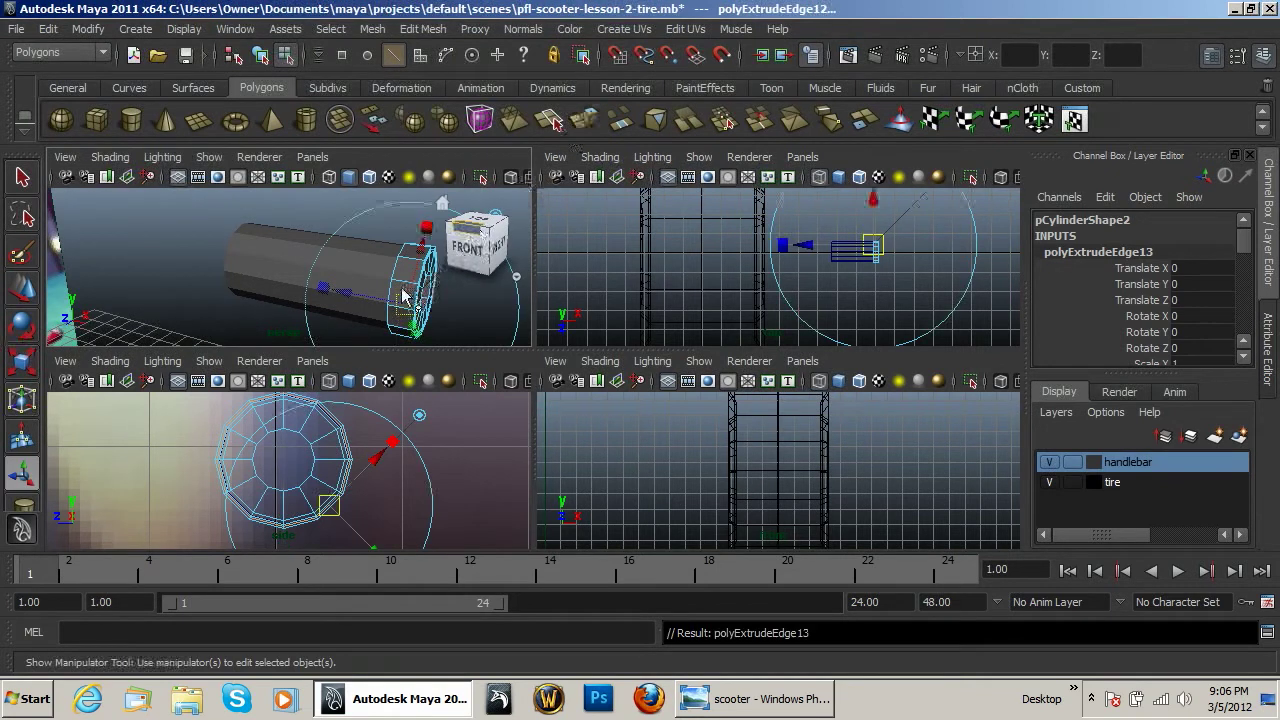
{"action": "key", "text": "r"}
{"action": "left_click_drag", "start_coordinate": [403, 292], "coordinate": [403, 293]}
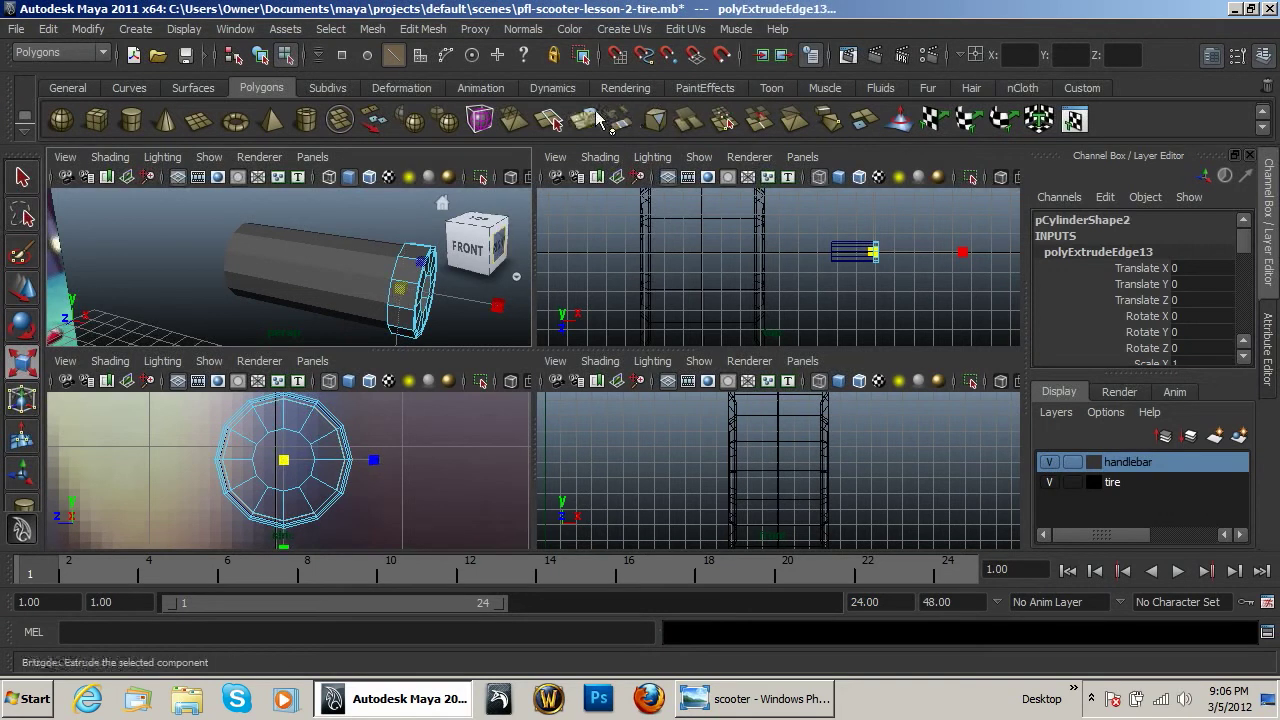
Extrude the loop once more, scale it toward the ring's center to narrow the opening, and clear the selection.
{"action": "left_click", "coordinate": [588, 120]}
{"action": "key", "text": "r"}
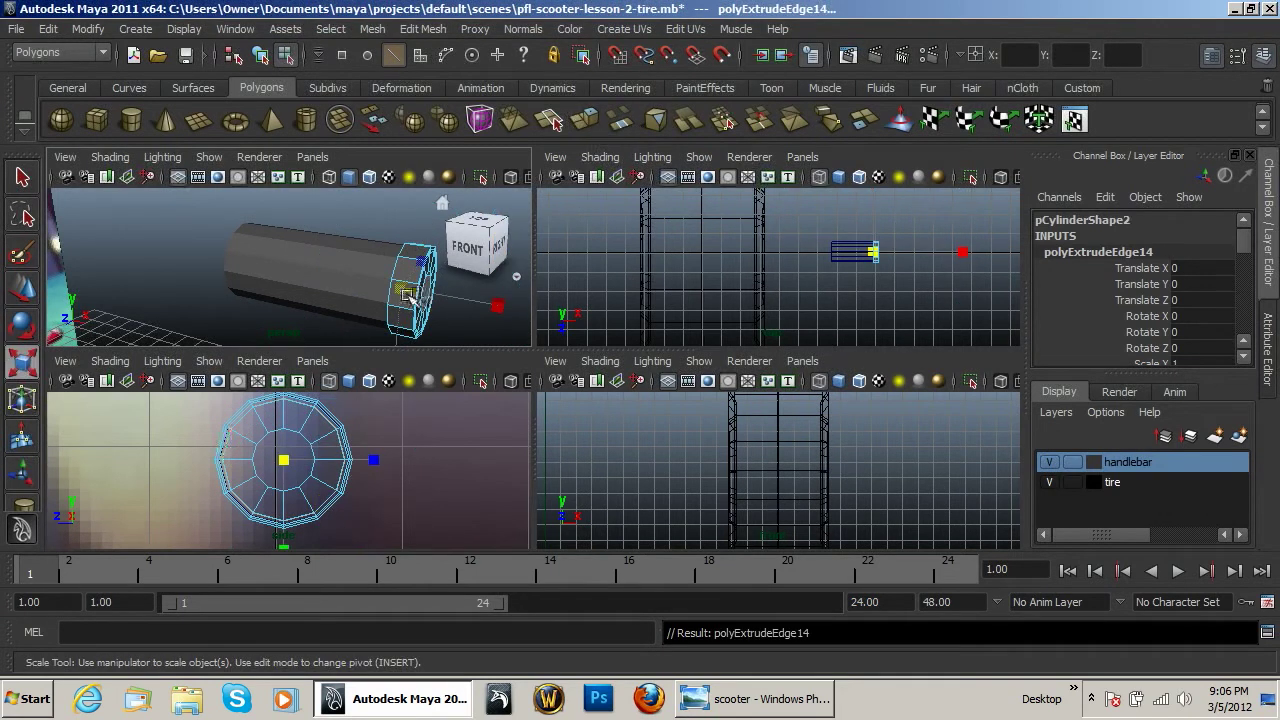
{"action": "left_click_drag", "start_coordinate": [405, 293], "coordinate": [381, 297]}
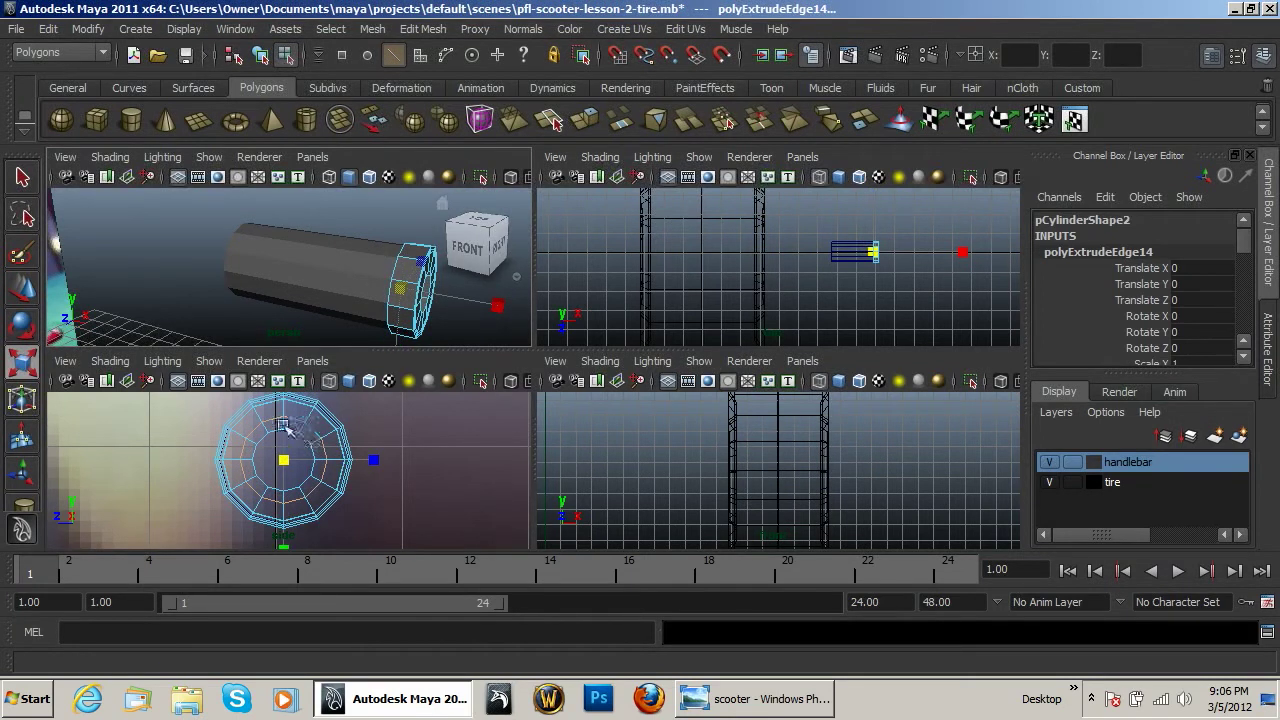
{"action": "left_click", "coordinate": [460, 328]}
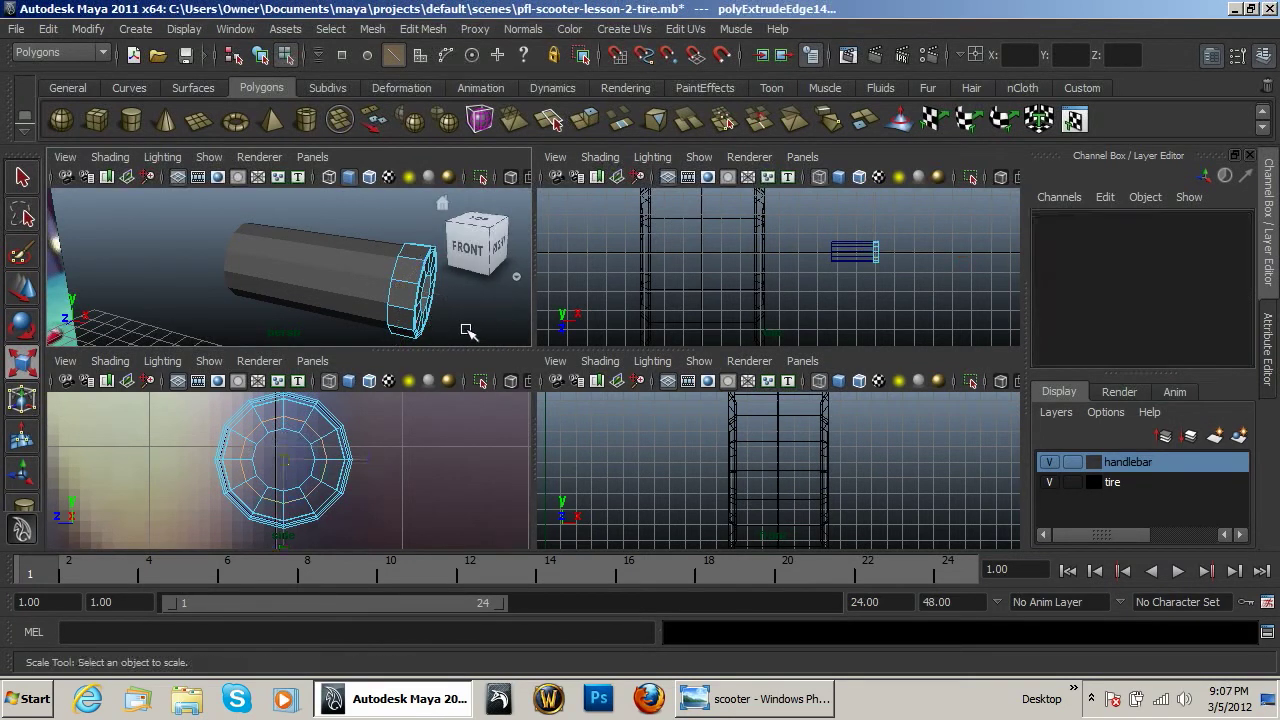
Select the end ring as an object, frame its inner opening in the perspective view, and switch the ring to edge selection.
{"action": "mouse_move", "coordinate": [465, 309]}
{"action": "left_mouse_down", "text": "alt"}
{"action": "mouse_move", "coordinate": [371, 260]}
{"action": "mouse_move", "coordinate": [280, 266]}
{"action": "mouse_move", "coordinate": [252, 289]}
{"action": "mouse_move", "coordinate": [171, 271]}
{"action": "mouse_move", "coordinate": [100, 277]}
{"action": "mouse_move", "coordinate": [370, 284]}
{"action": "mouse_move", "coordinate": [462, 305]}
{"action": "left_mouse_up", "text": "alt"}
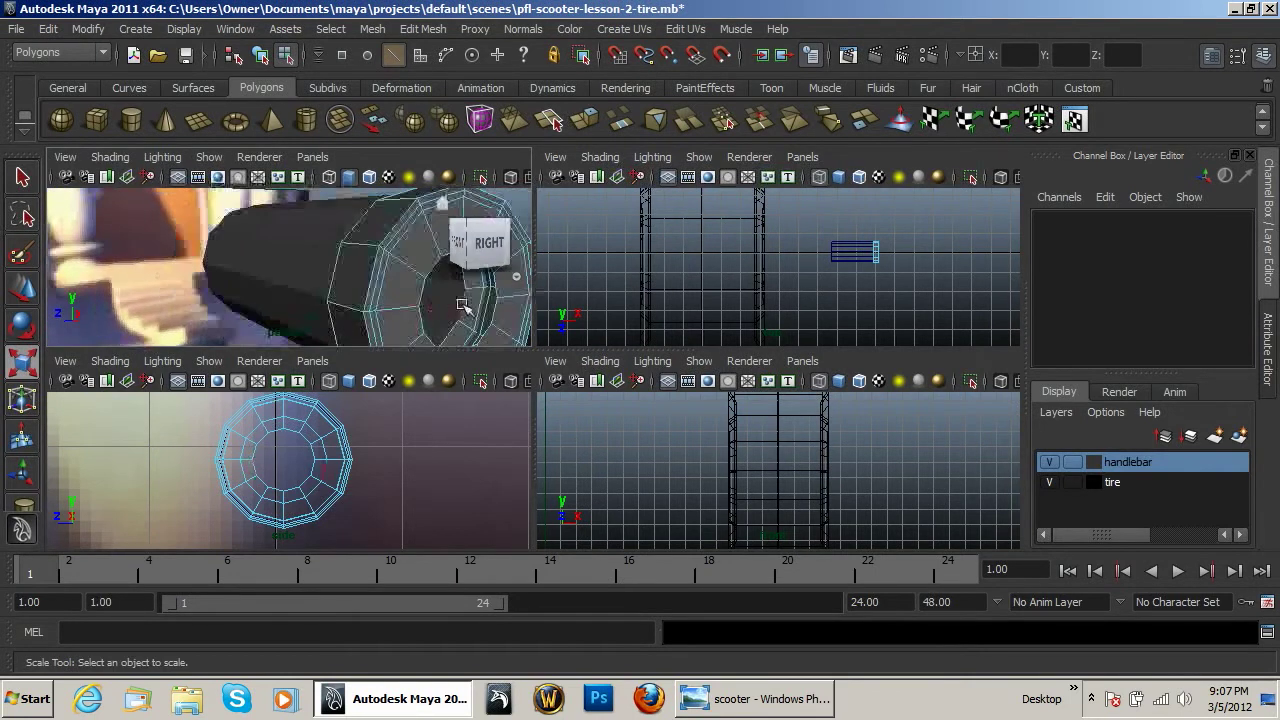
{"action": "key", "text": "space"}
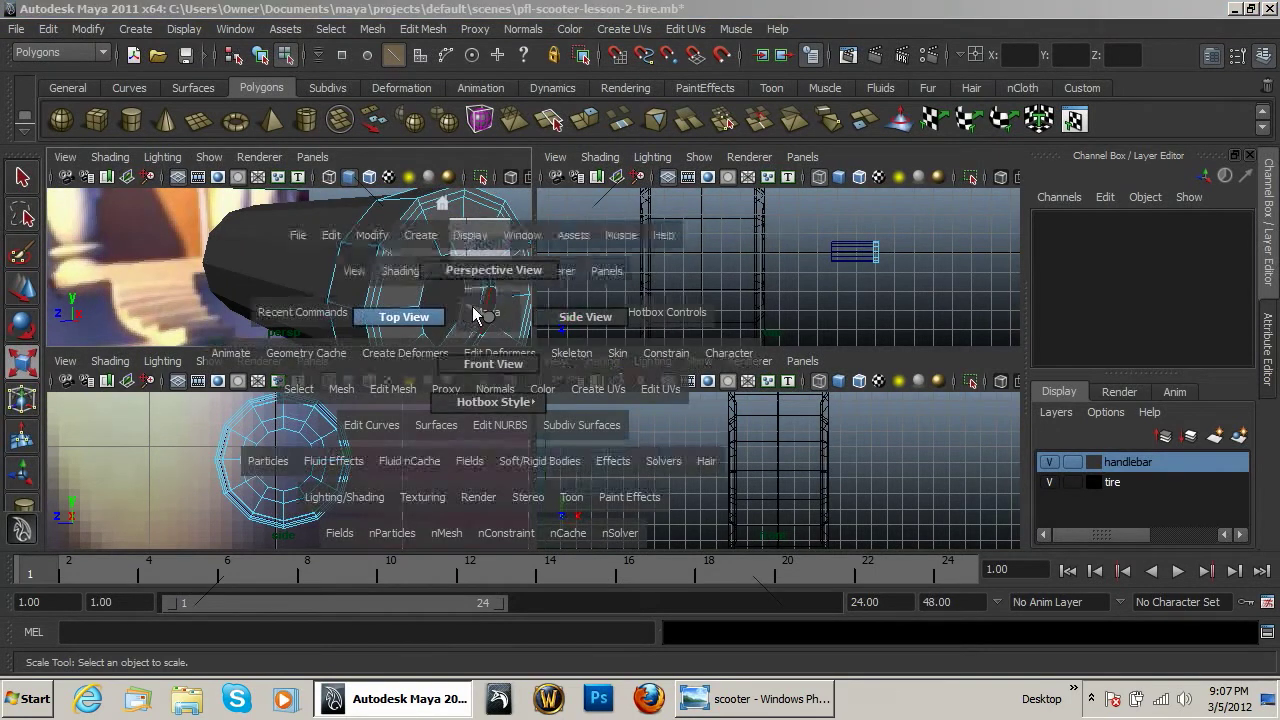
{"action": "left_click_drag", "start_coordinate": [455, 310], "coordinate": [415, 260], "text": "alt"}
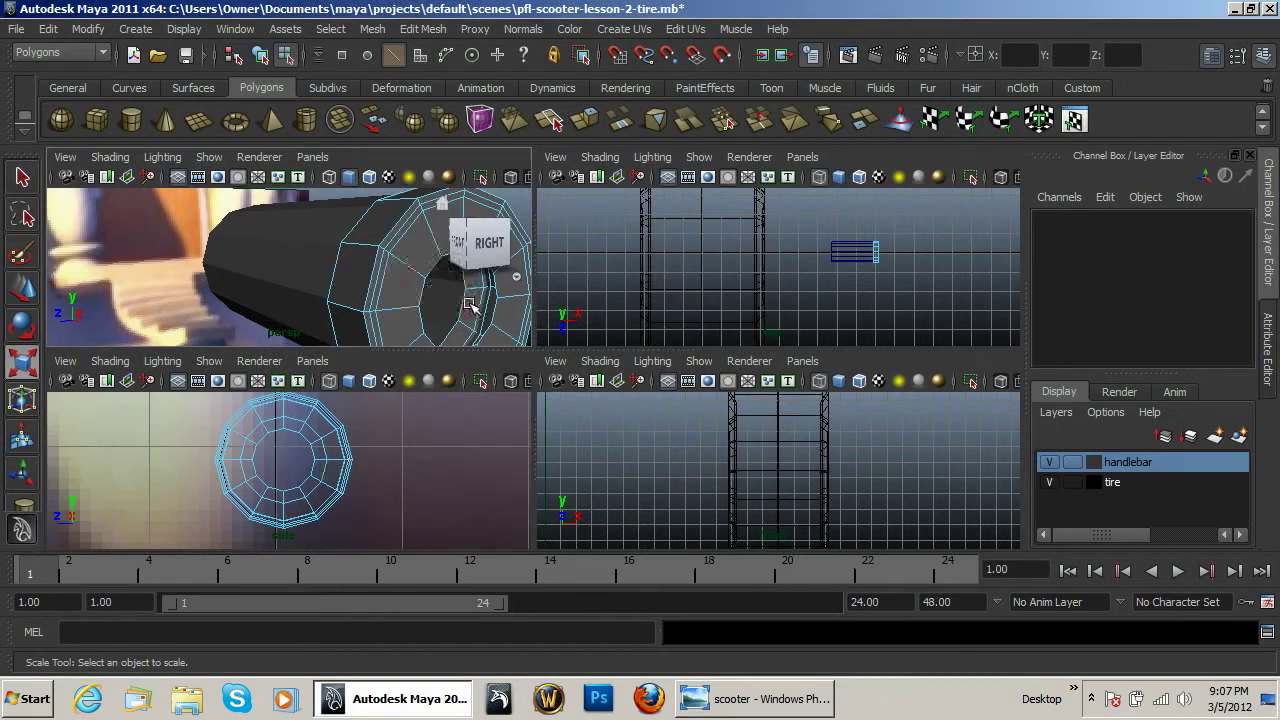
{"action": "right_click", "coordinate": [398, 295]}
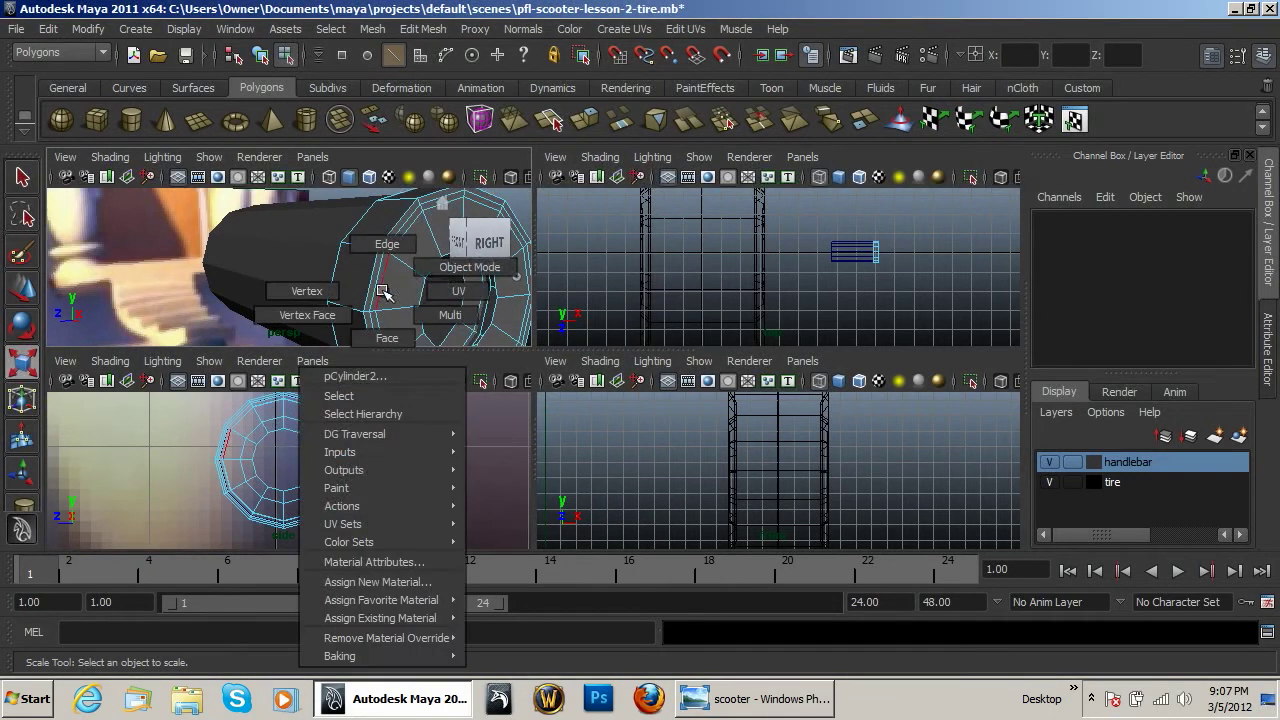
{"action": "left_click", "coordinate": [398, 296]}
{"action": "key", "text": "f"}
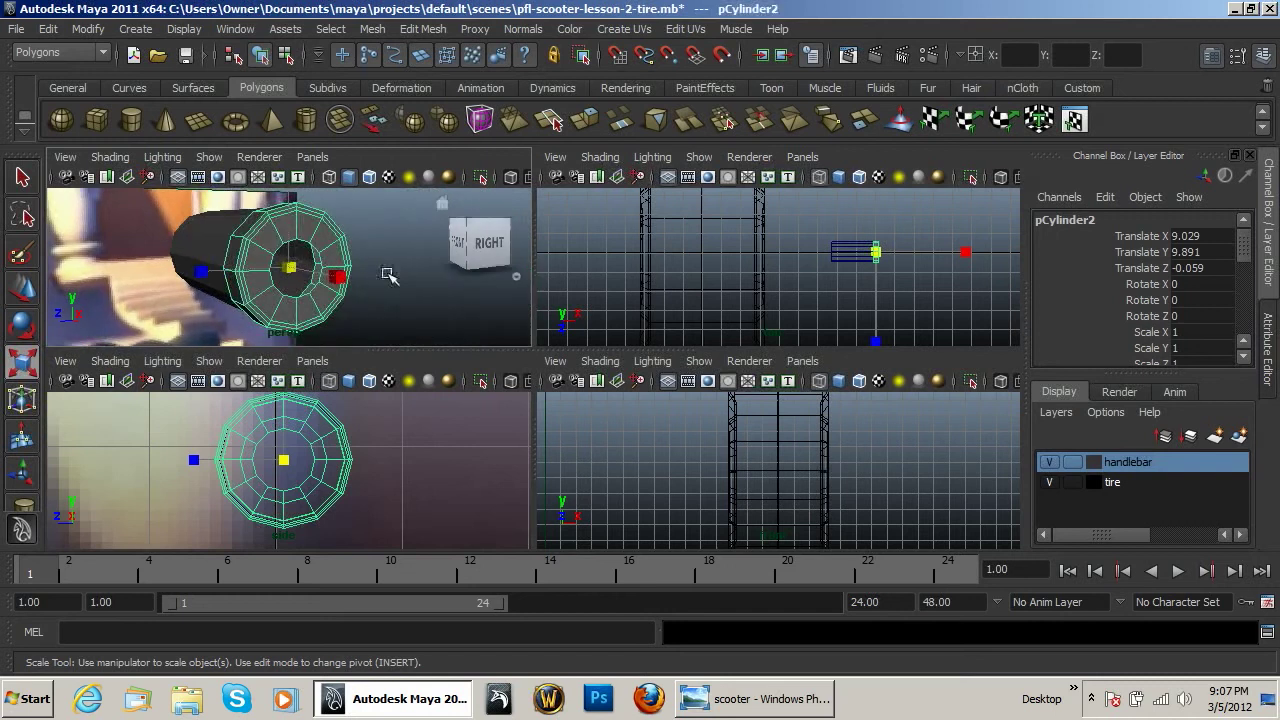
{"action": "left_click", "coordinate": [340, 300]}
{"action": "left_click", "coordinate": [334, 305]}
{"action": "left_click_drag", "start_coordinate": [334, 305], "coordinate": [463, 302], "text": "alt"}
{"action": "right_click_drag", "start_coordinate": [338, 261], "coordinate": [341, 307]}
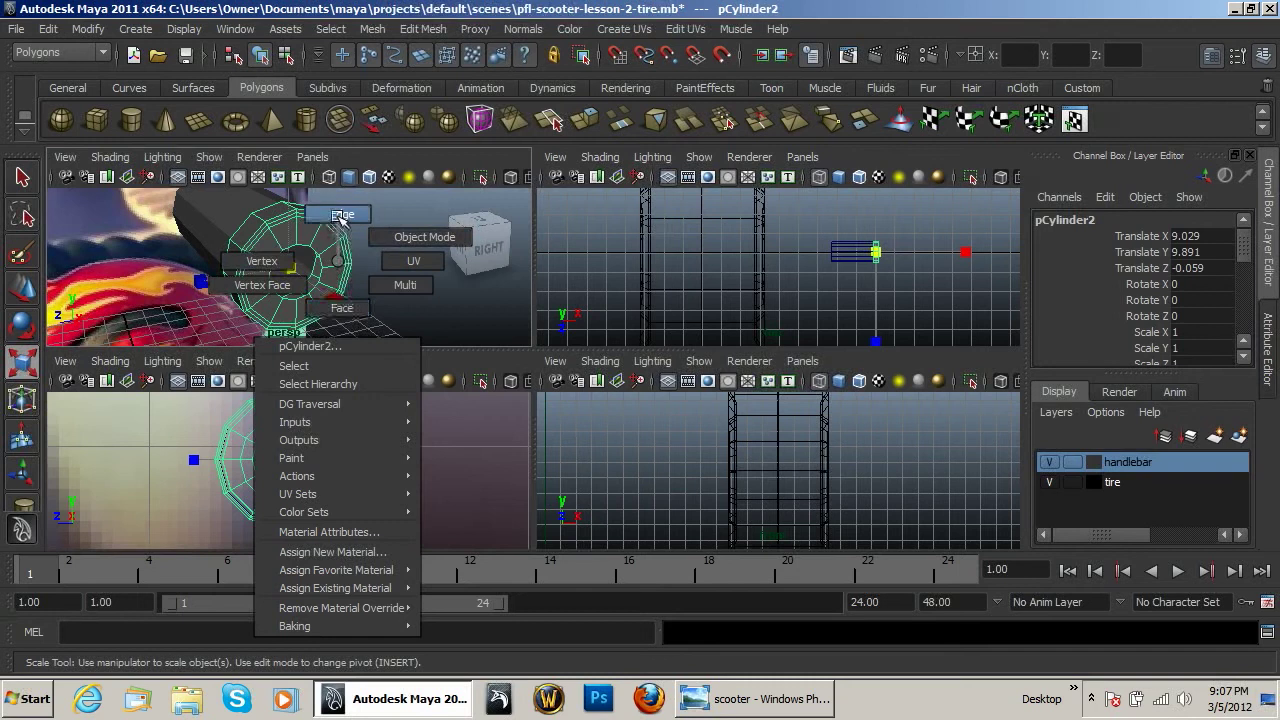
{"action": "right_click_drag", "start_coordinate": [340, 218], "coordinate": [340, 218]}
Bridge two opposite edges across the ring's inner opening and set the bridge's divisions to 2.
{"action": "left_click", "coordinate": [326, 264]}
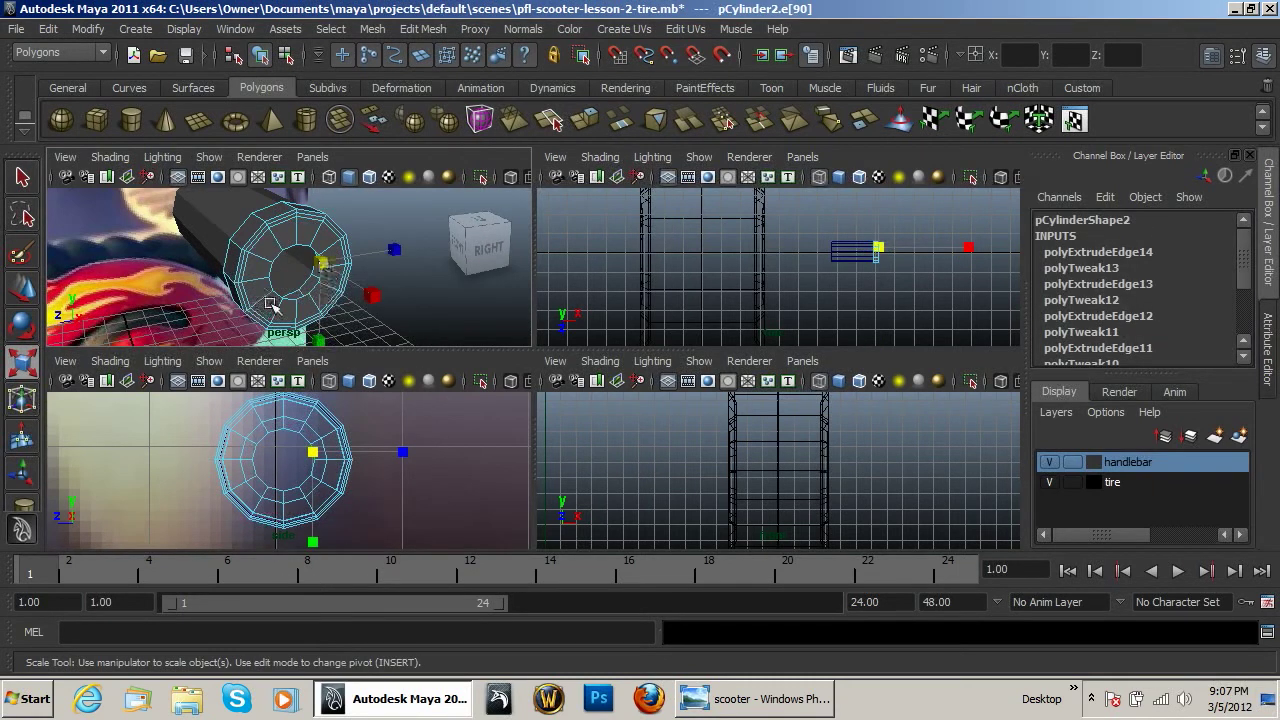
{"action": "key", "text": "w"}
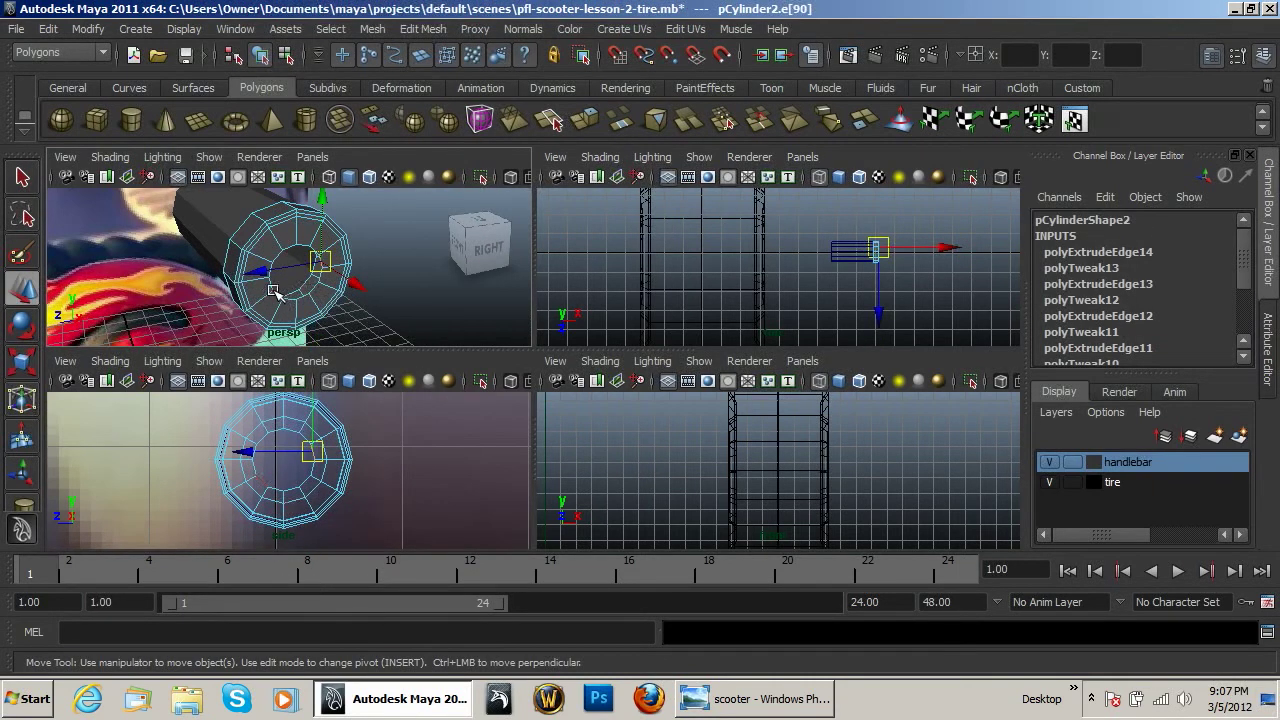
{"action": "double_click", "coordinate": [272, 286]}
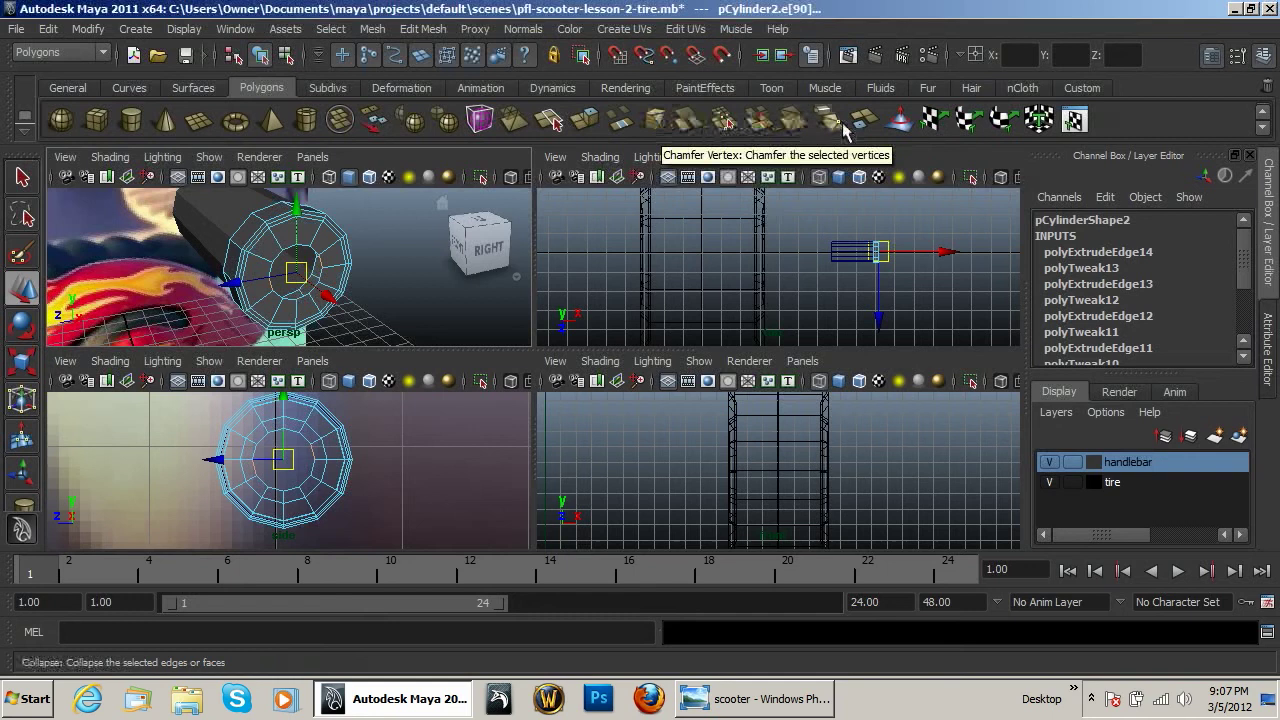
{"action": "left_click", "coordinate": [627, 118]}
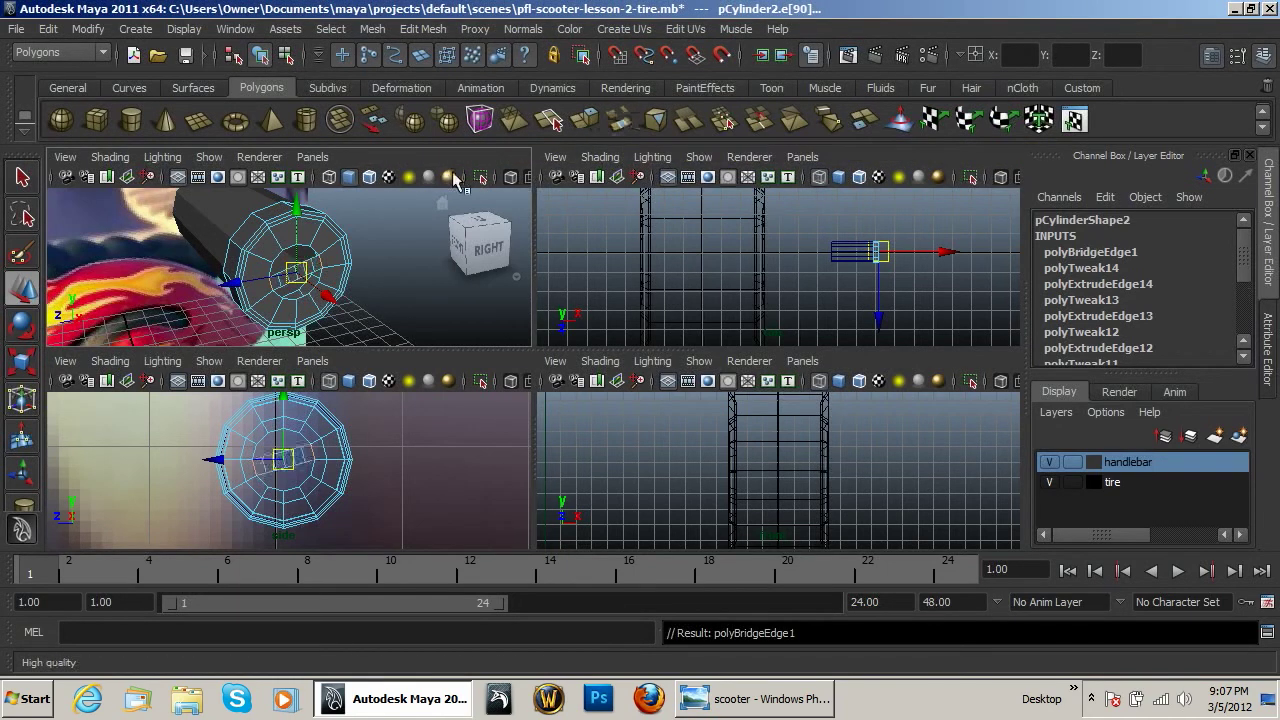
{"action": "scroll", "coordinate": [305, 278], "scroll_direction": "up", "scroll_amount": 5}
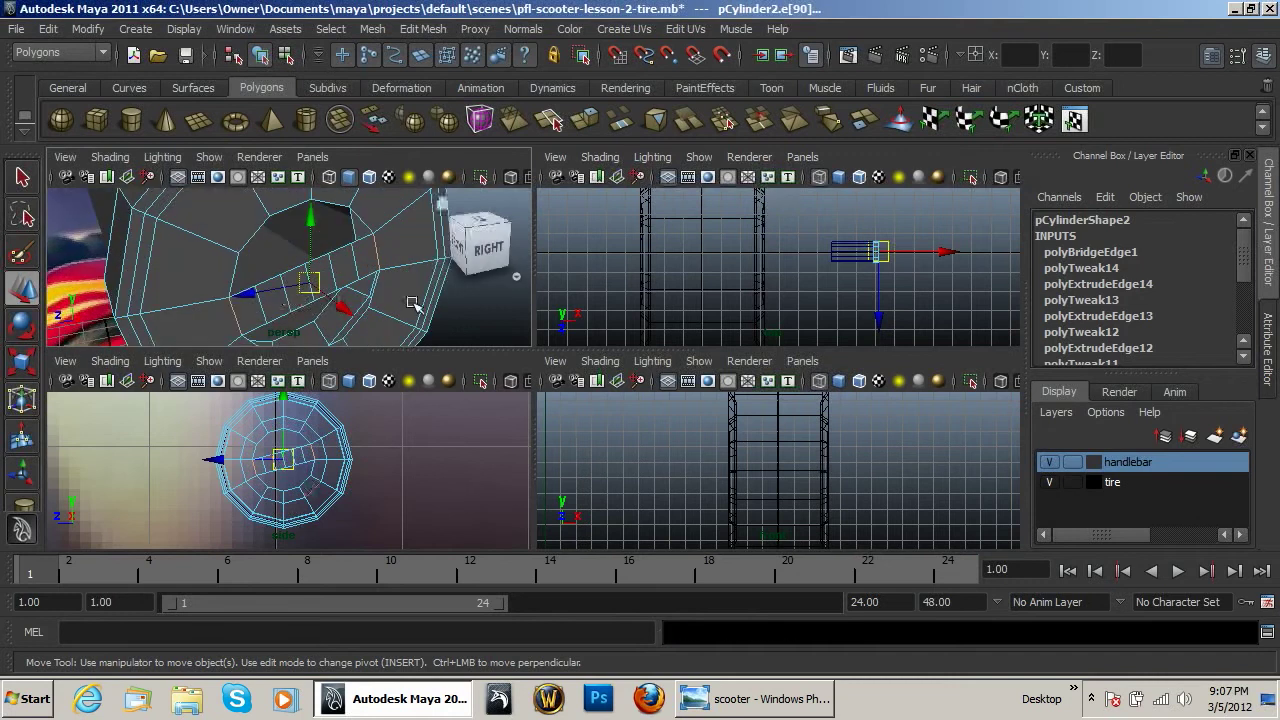
{"action": "left_click", "coordinate": [1090, 252]}
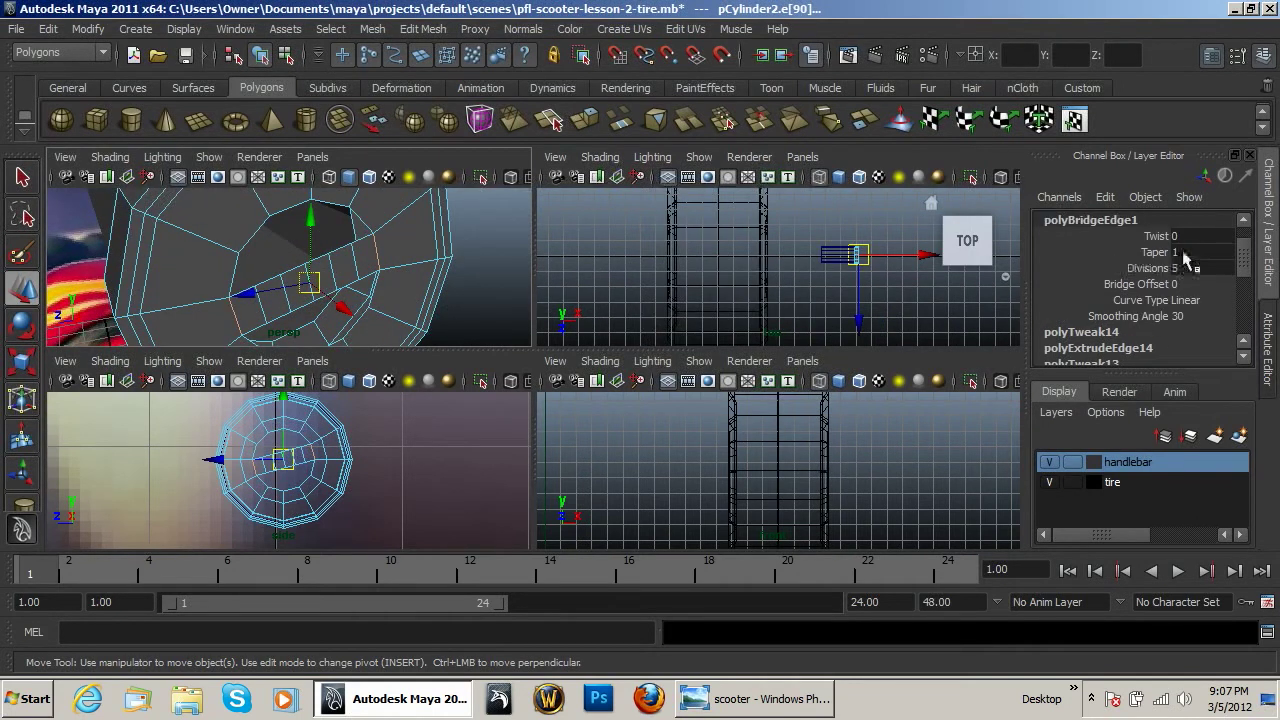
{"action": "double_click", "coordinate": [1187, 268]}
{"action": "type", "text": "2"}
{"action": "key", "text": "Tab"}
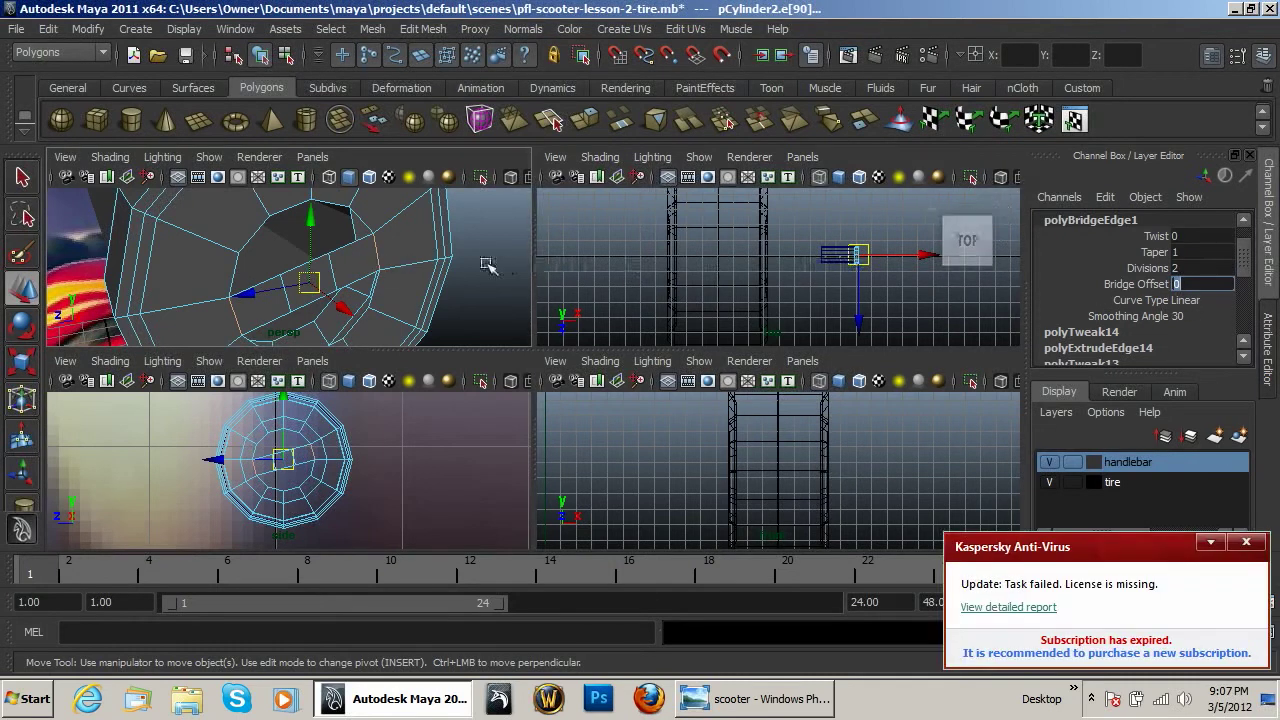
Try the bridge across the opening with 1 division, and set it back to 2.
{"action": "left_click", "coordinate": [1190, 268]}
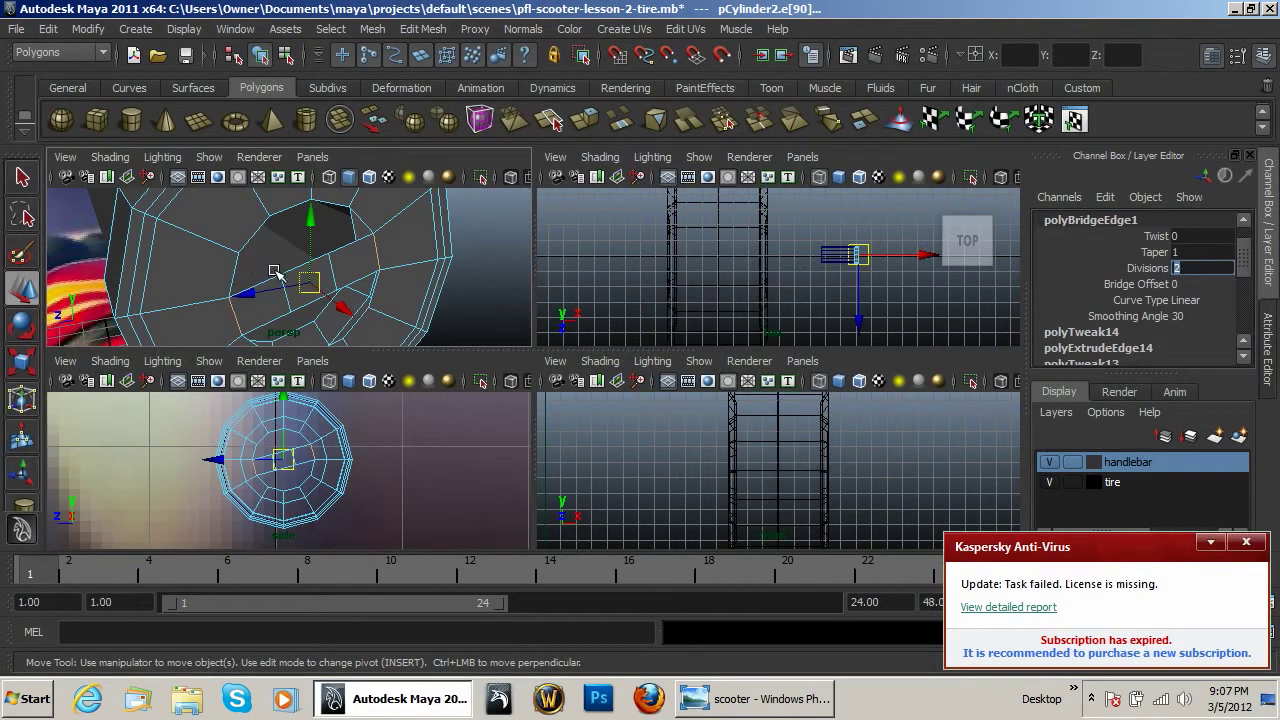
{"action": "type", "text": "1"}
{"action": "key", "text": "Tab"}
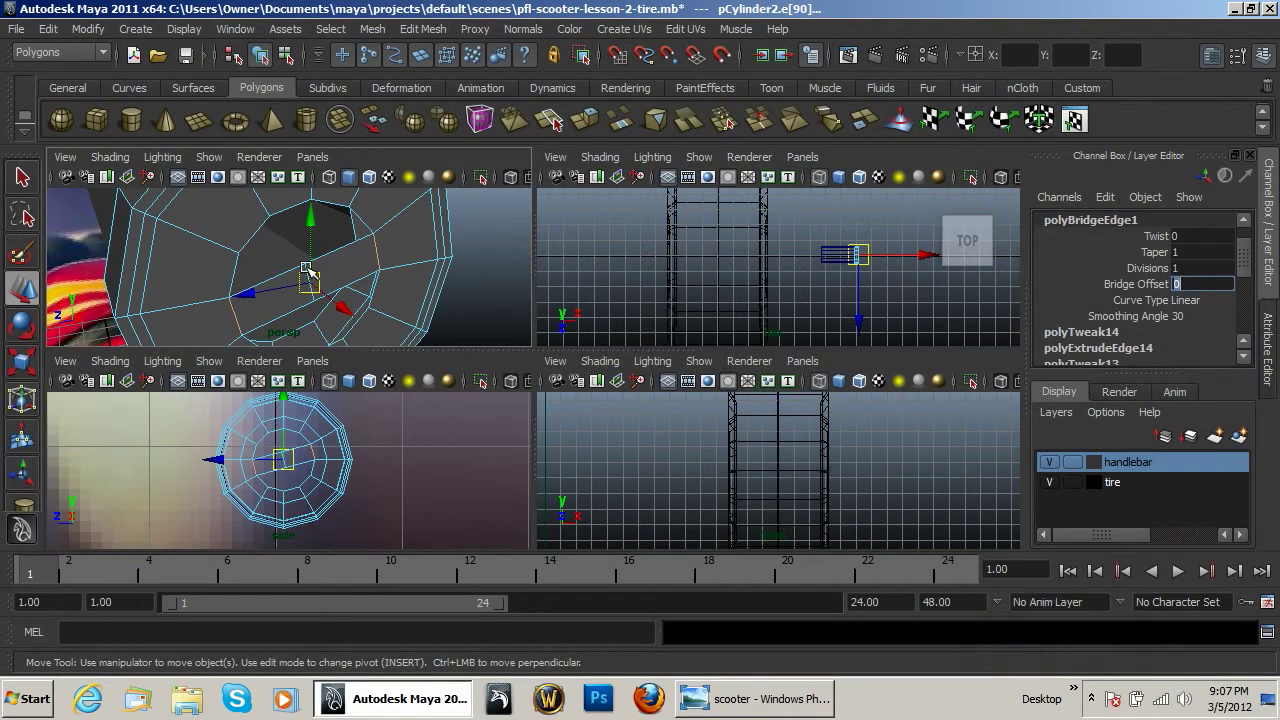
{"action": "left_click", "coordinate": [1190, 268]}
{"action": "type", "text": "2"}
{"action": "key", "text": "Tab"}
Bridge the upper-left rim edge of the opening to the left segment of the central strip's upper side.
{"action": "left_click", "coordinate": [246, 245]}
{"action": "left_click", "coordinate": [257, 287]}
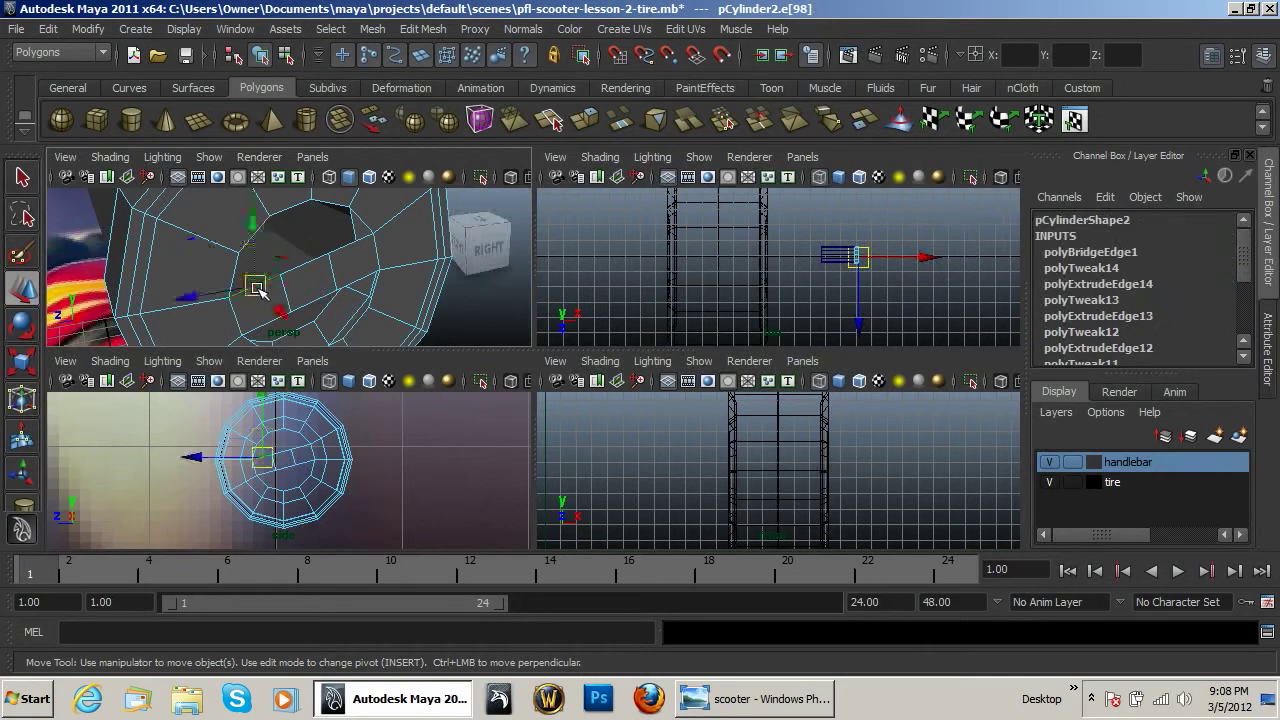
{"action": "left_click", "coordinate": [620, 122]}
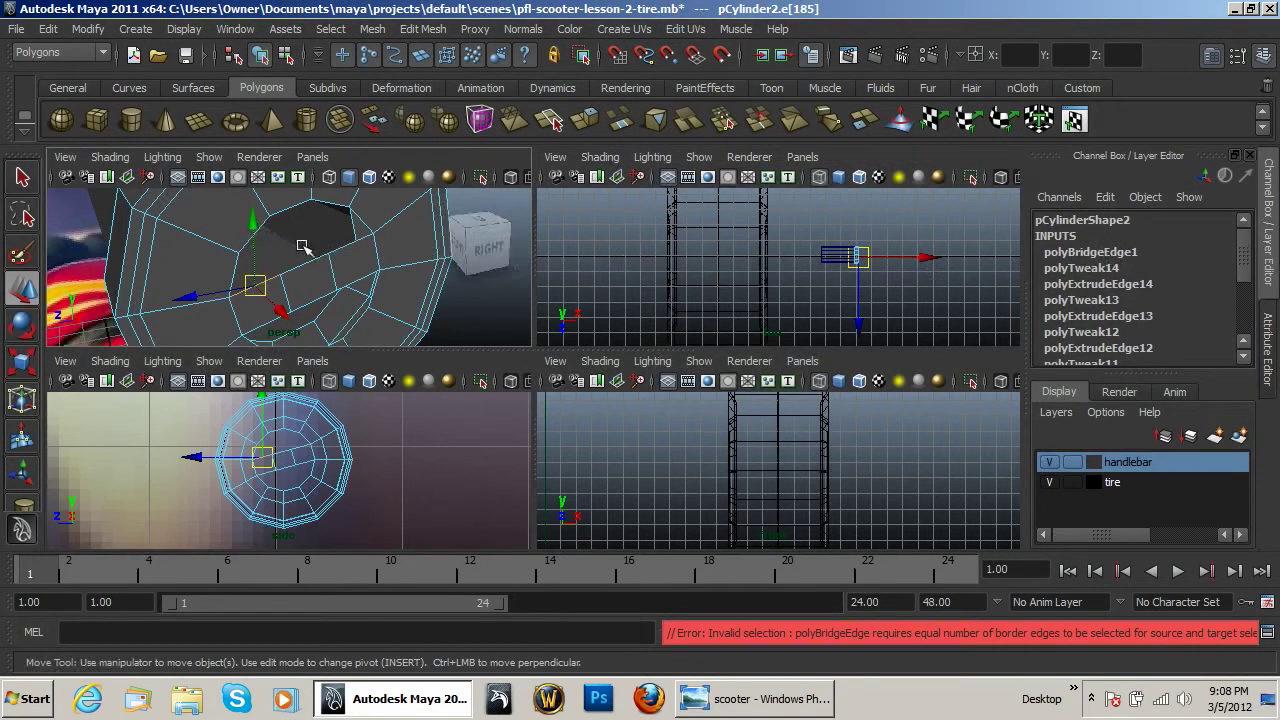
{"action": "key", "text": "ctrl+z"}
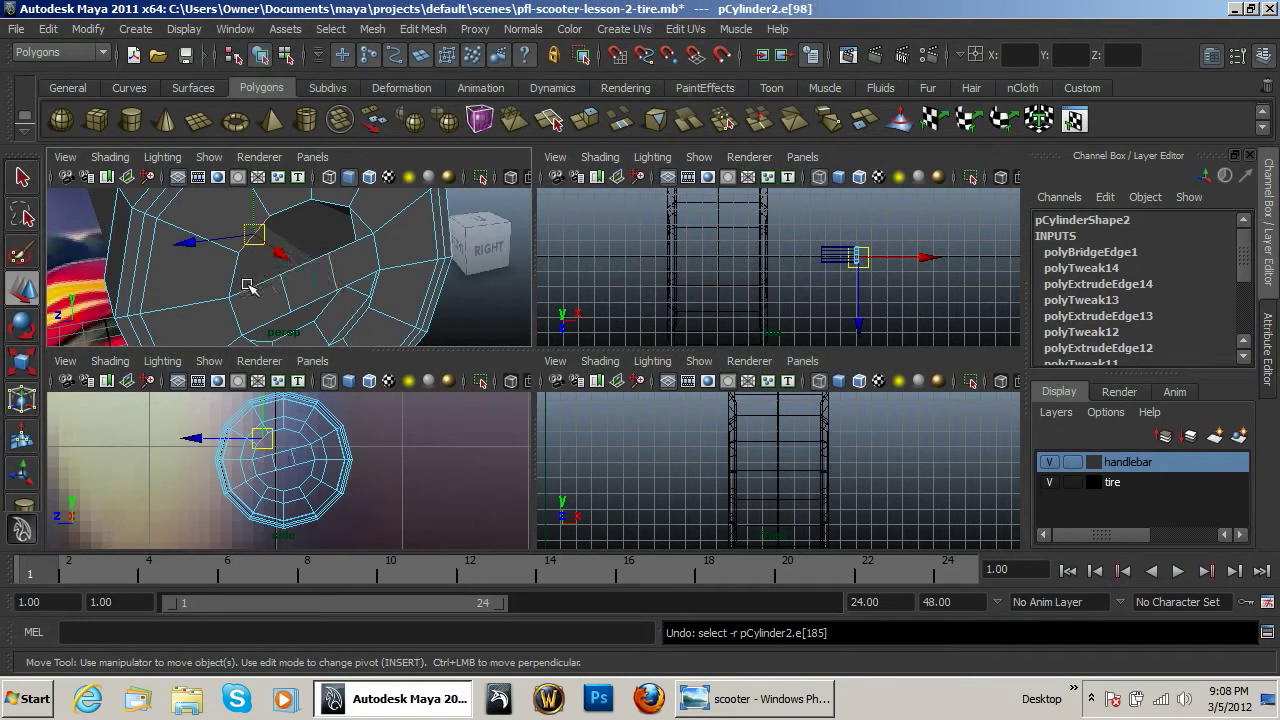
{"action": "left_click", "coordinate": [250, 285], "text": "shift"}
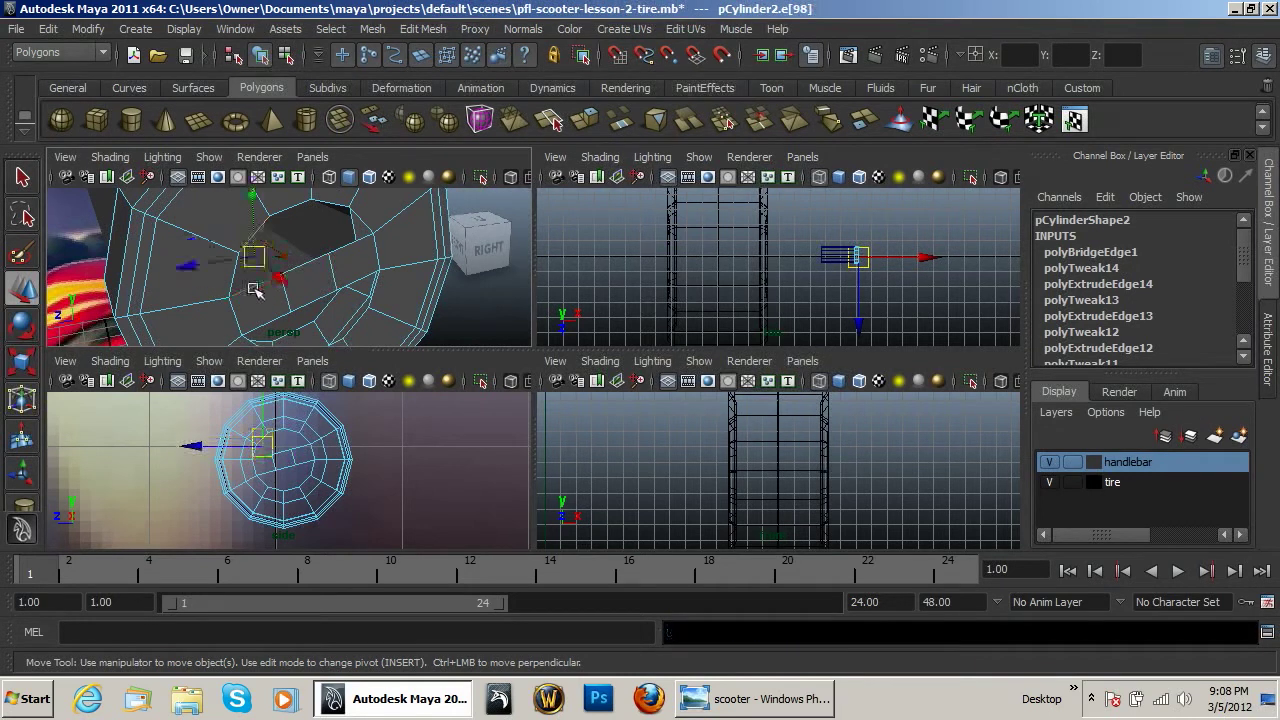
{"action": "left_click", "coordinate": [622, 121]}
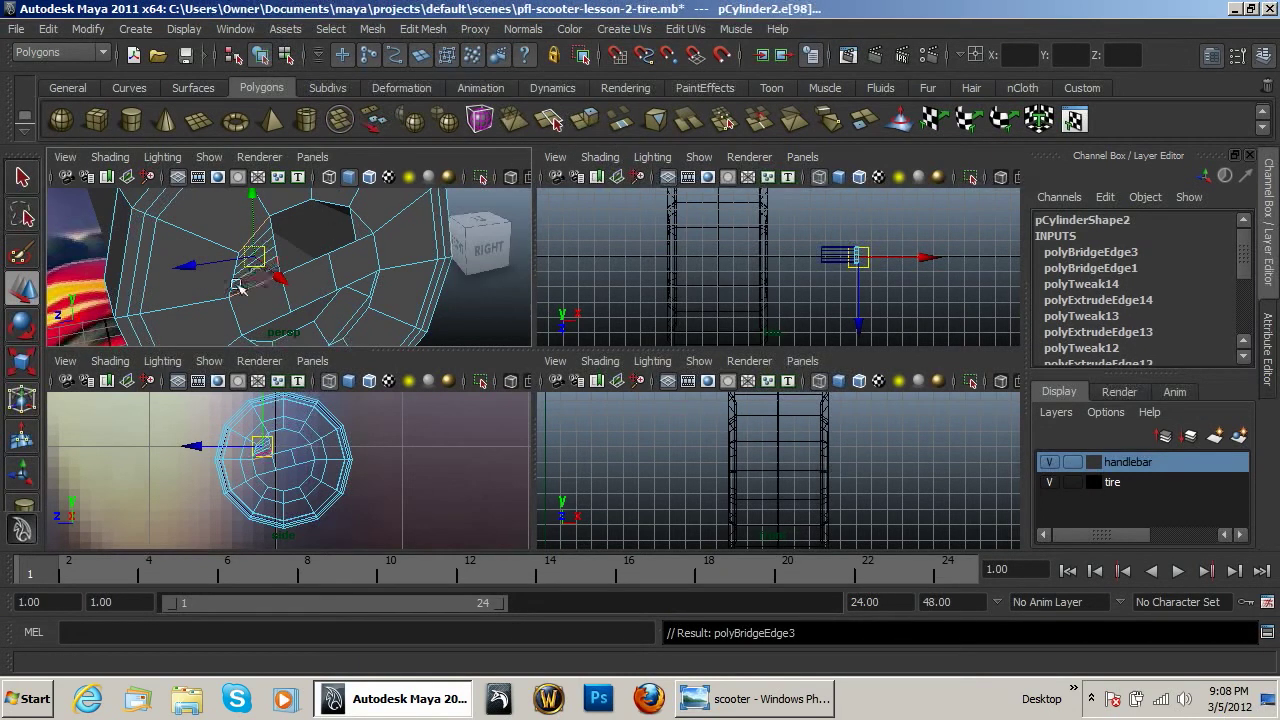
Set the divisions of the upper-left bridge to 0.
{"action": "left_click", "coordinate": [1104, 254]}
{"action": "left_click", "coordinate": [1191, 270]}
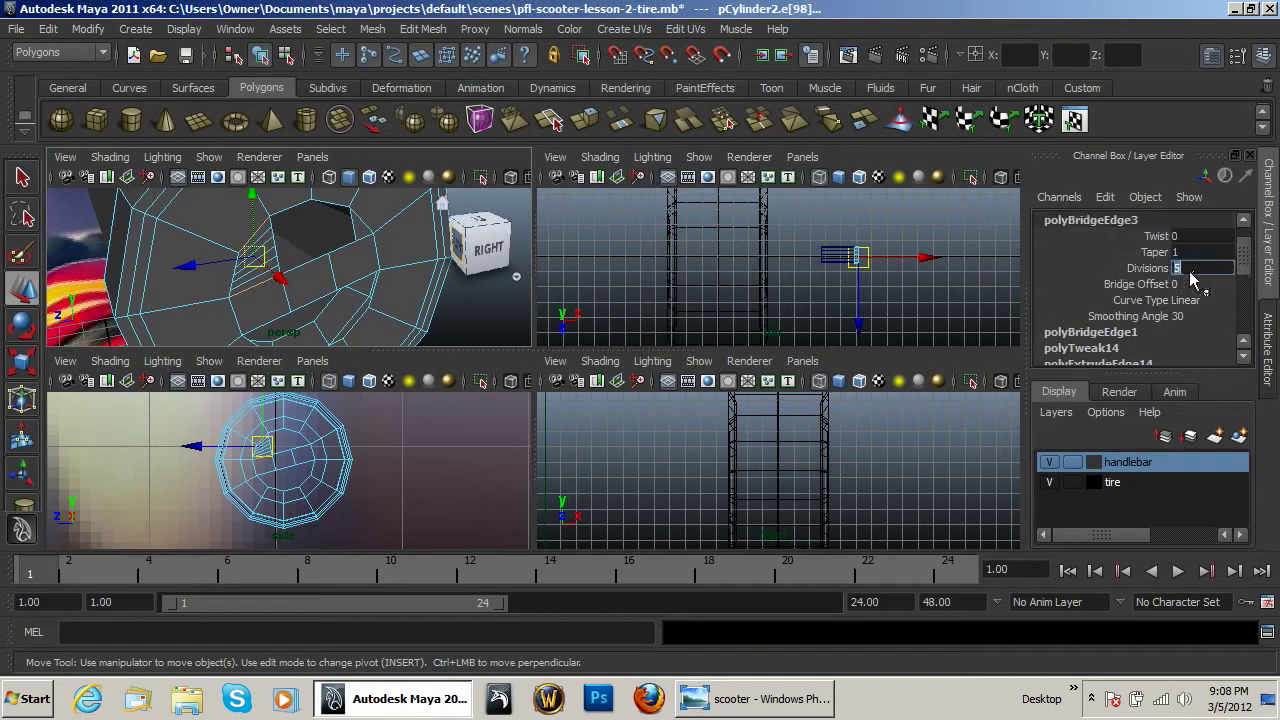
{"action": "type", "text": "1"}
{"action": "key", "text": "Return"}
{"action": "left_click", "coordinate": [1197, 269]}
{"action": "type", "text": "0"}
{"action": "key", "text": "Return"}
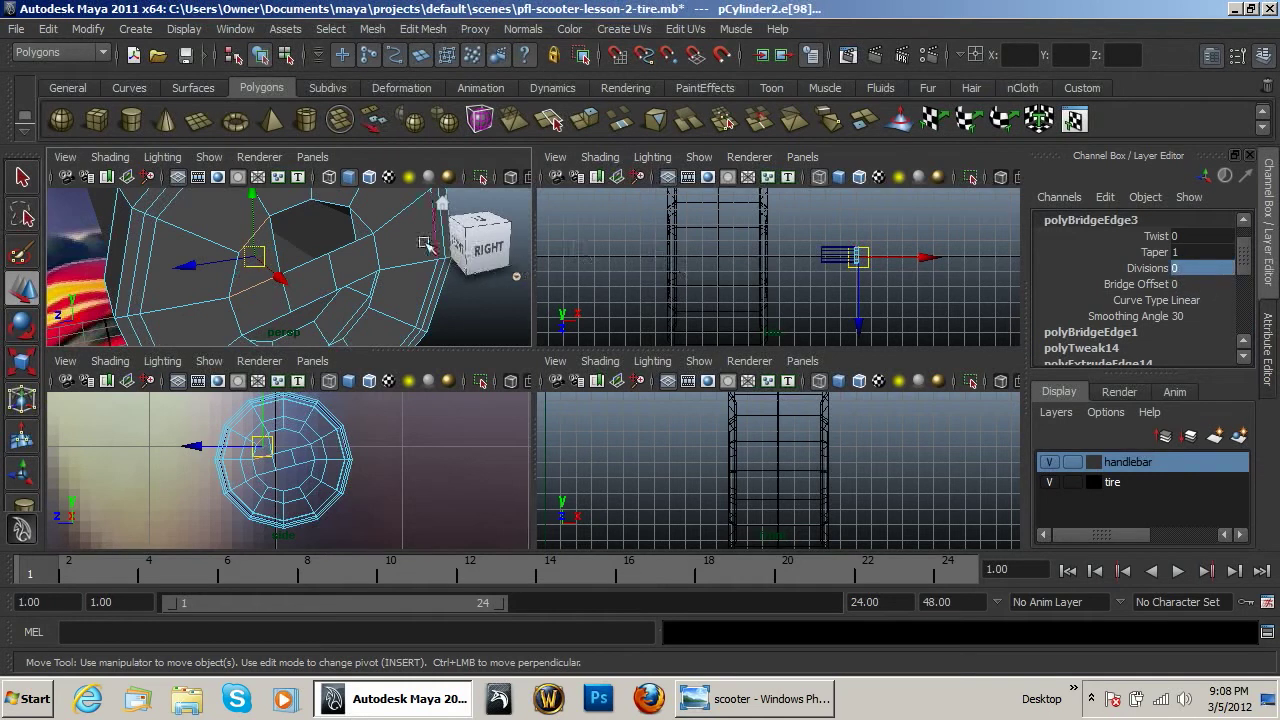
Bridge the upper-right rim edge to the right segment of the central strip's upper side, with 0 divisions.
{"action": "left_click", "coordinate": [340, 218]}
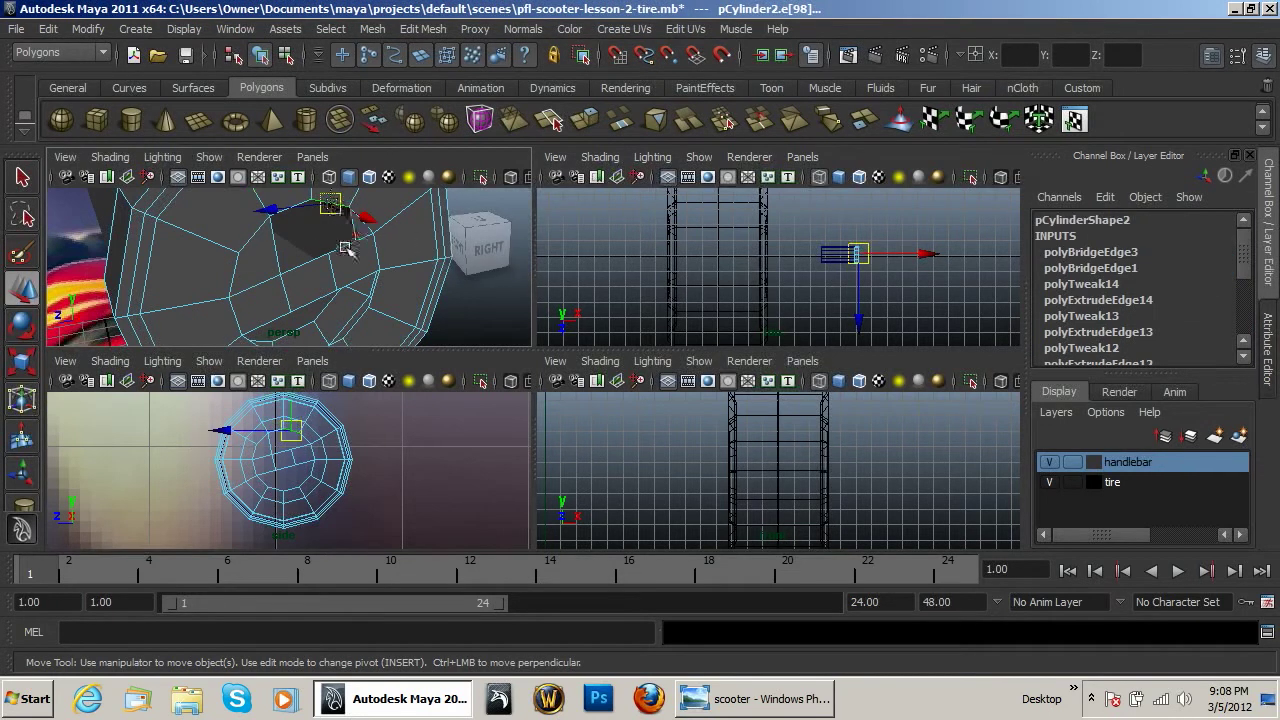
{"action": "left_click", "coordinate": [620, 120]}
{"action": "left_click", "coordinate": [1093, 252]}
{"action": "double_click", "coordinate": [1187, 268]}
{"action": "type", "text": "0"}
{"action": "key", "text": "Return"}
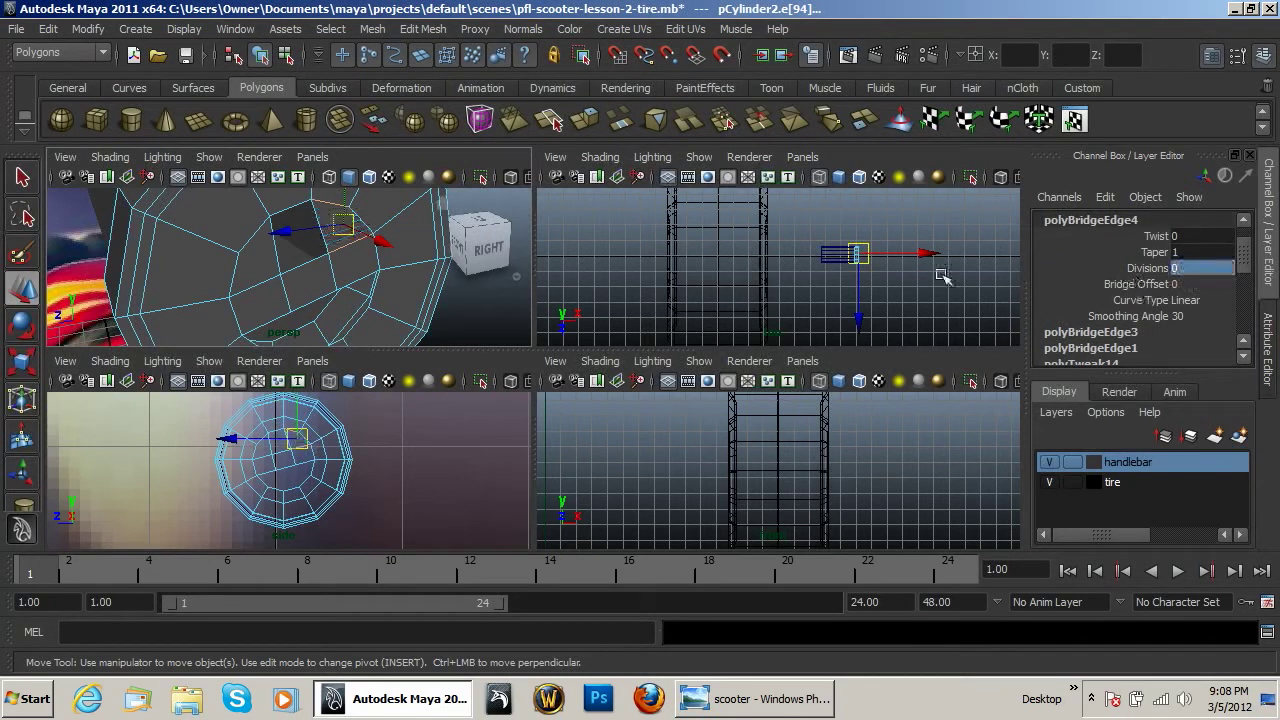
Close the remaining upper gap by bridging the top rim edge to the strip's middle segment, with 0 divisions.
{"action": "left_click", "coordinate": [288, 210]}
{"action": "left_click", "coordinate": [298, 250]}
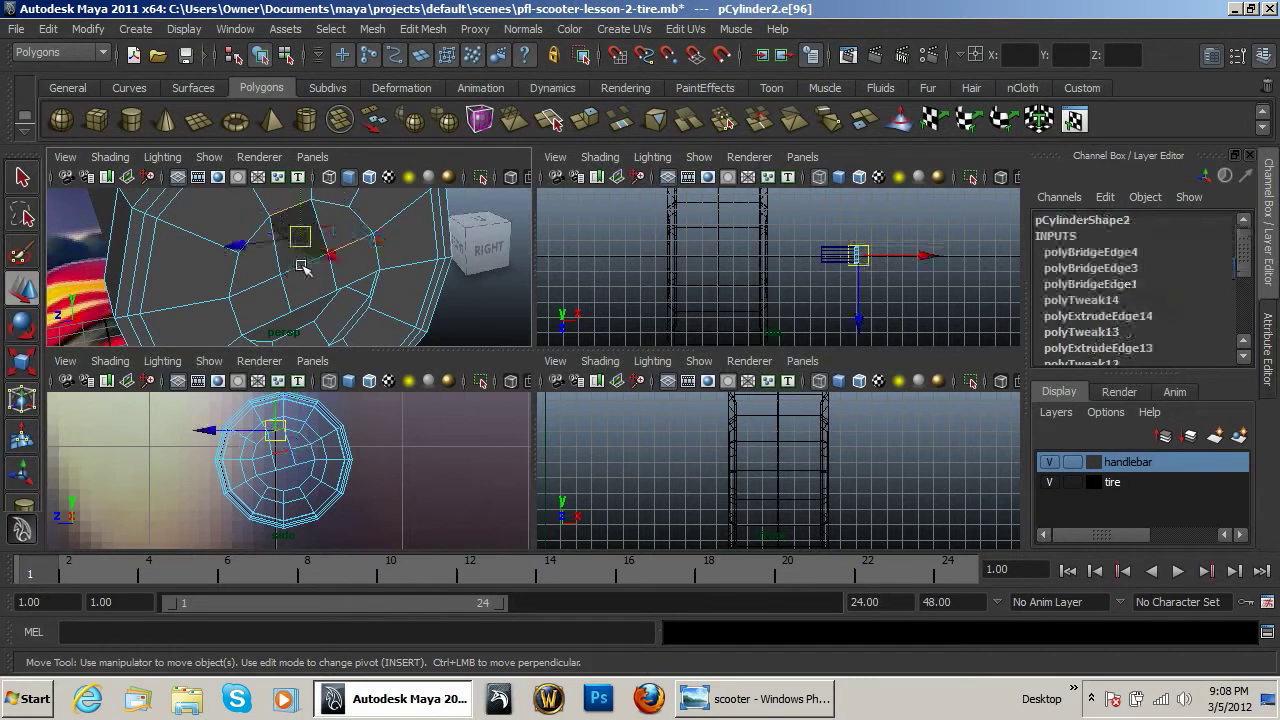
{"action": "left_click", "coordinate": [621, 123]}
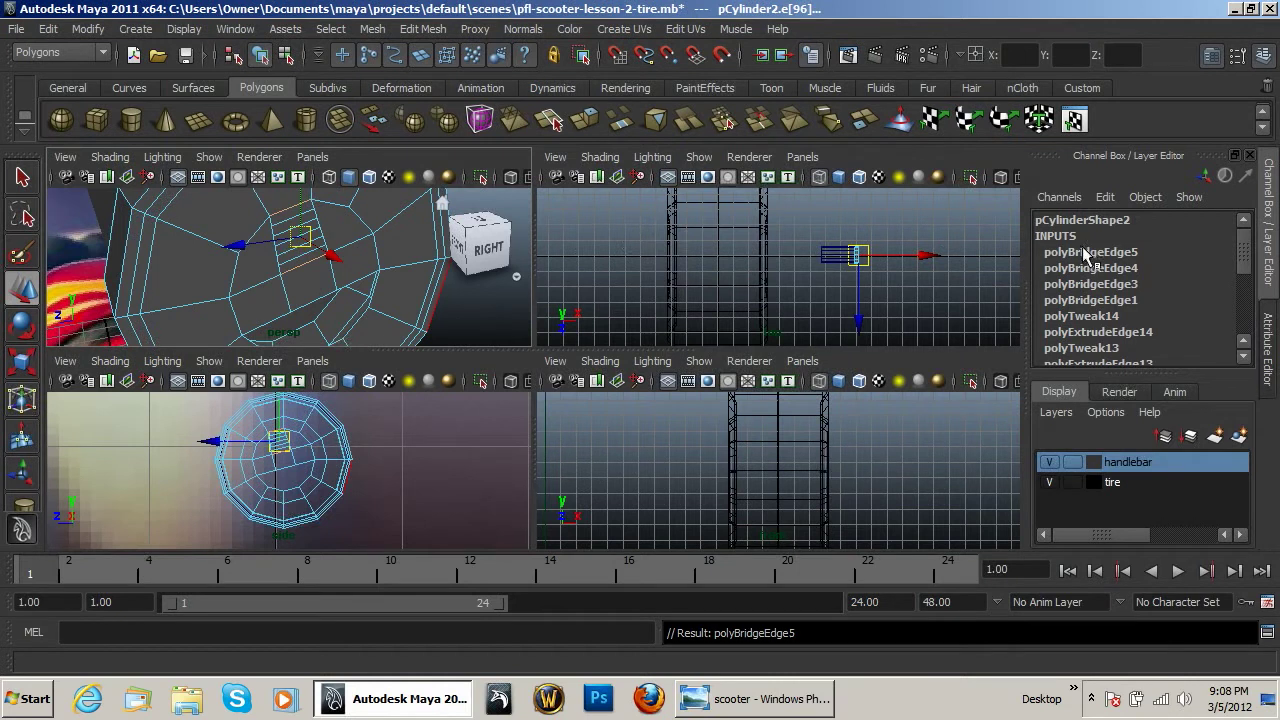
{"action": "left_click", "coordinate": [1088, 253]}
{"action": "left_click", "coordinate": [1192, 268]}
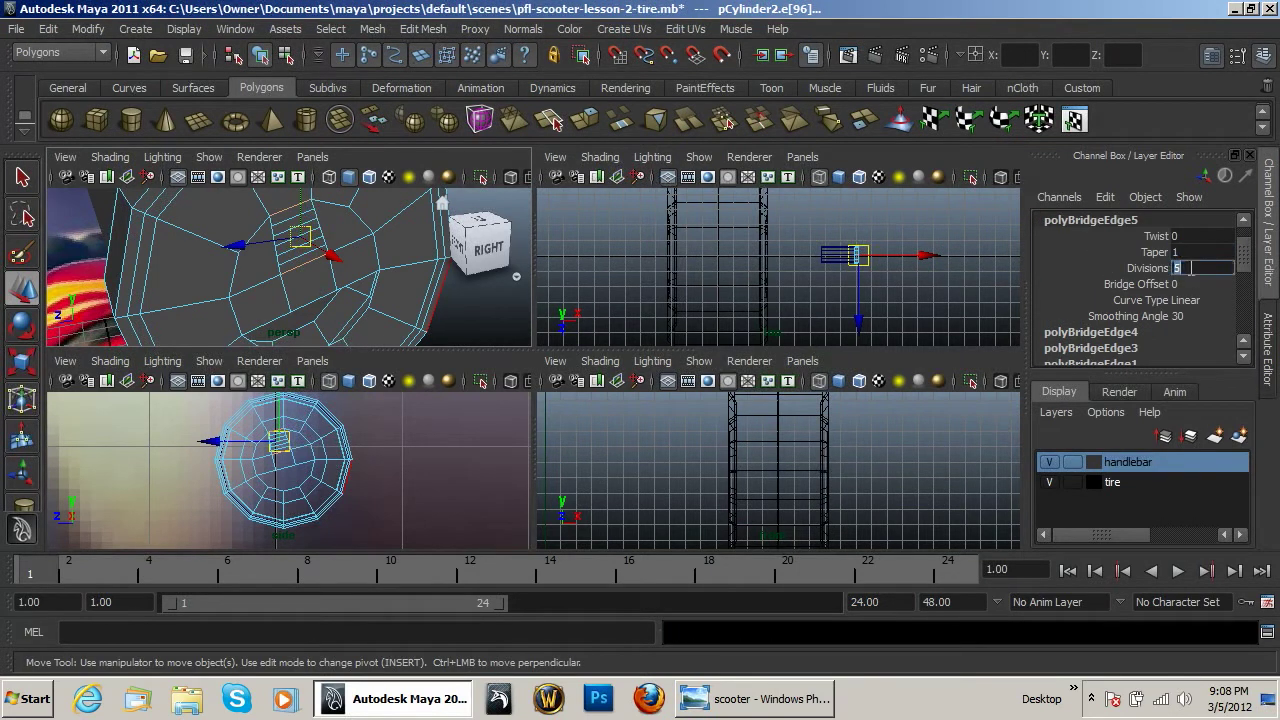
{"action": "key", "text": "Return"}
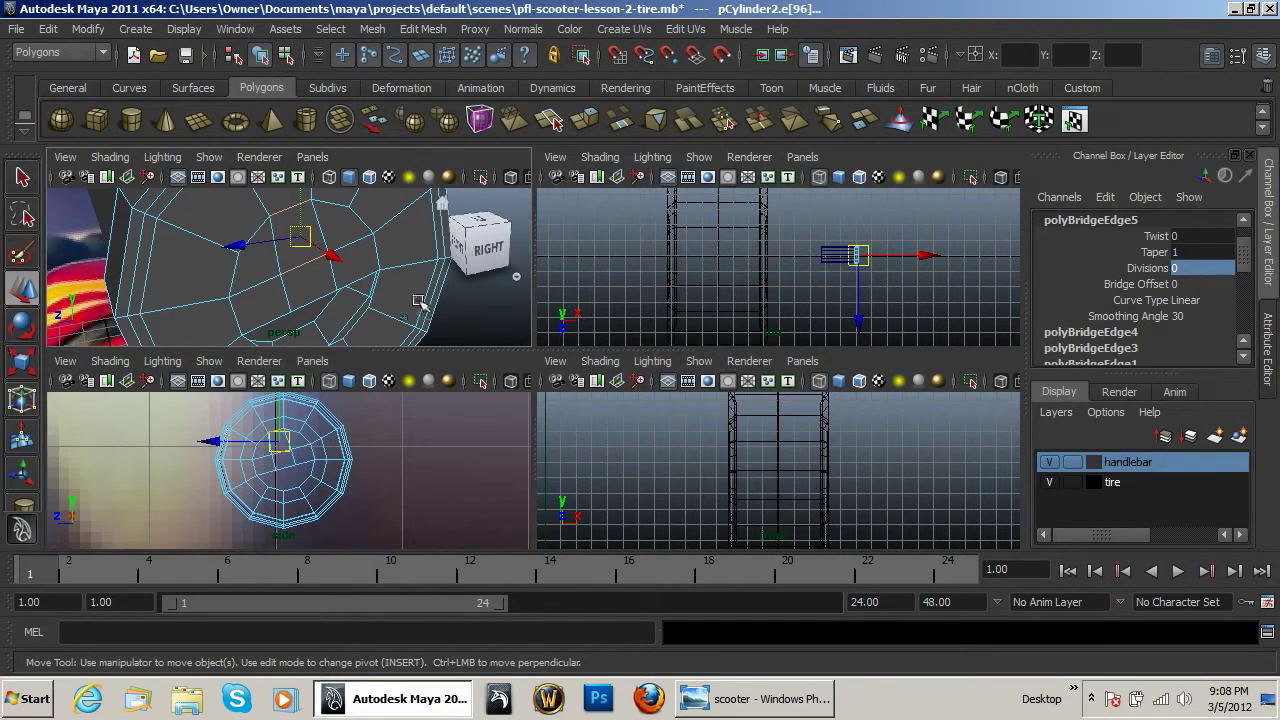
Bridge the middle segment of the strip's lower side to the opposite lower rim edge, with 0 divisions.
{"action": "middle_click_drag", "start_coordinate": [377, 303], "coordinate": [374, 283], "text": "alt"}
{"action": "left_click_drag", "start_coordinate": [374, 283], "coordinate": [325, 245], "text": "alt"}
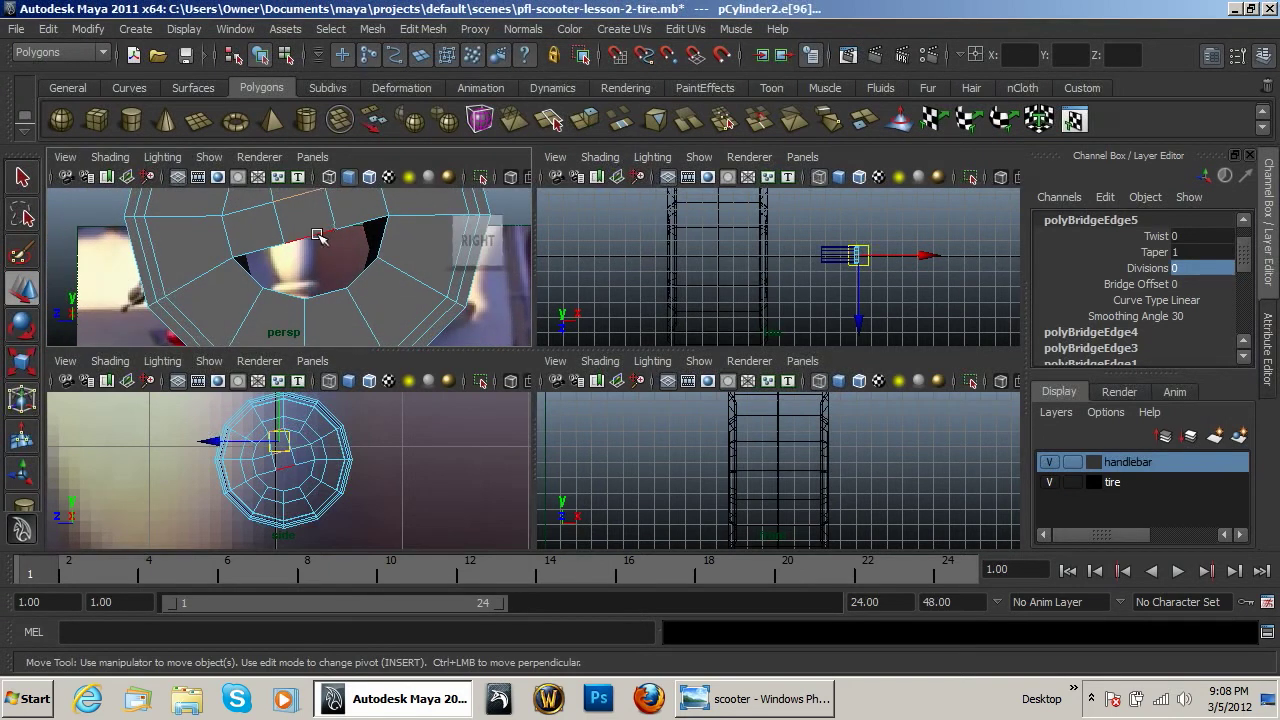
{"action": "left_click", "coordinate": [314, 243]}
{"action": "left_click", "coordinate": [325, 298]}
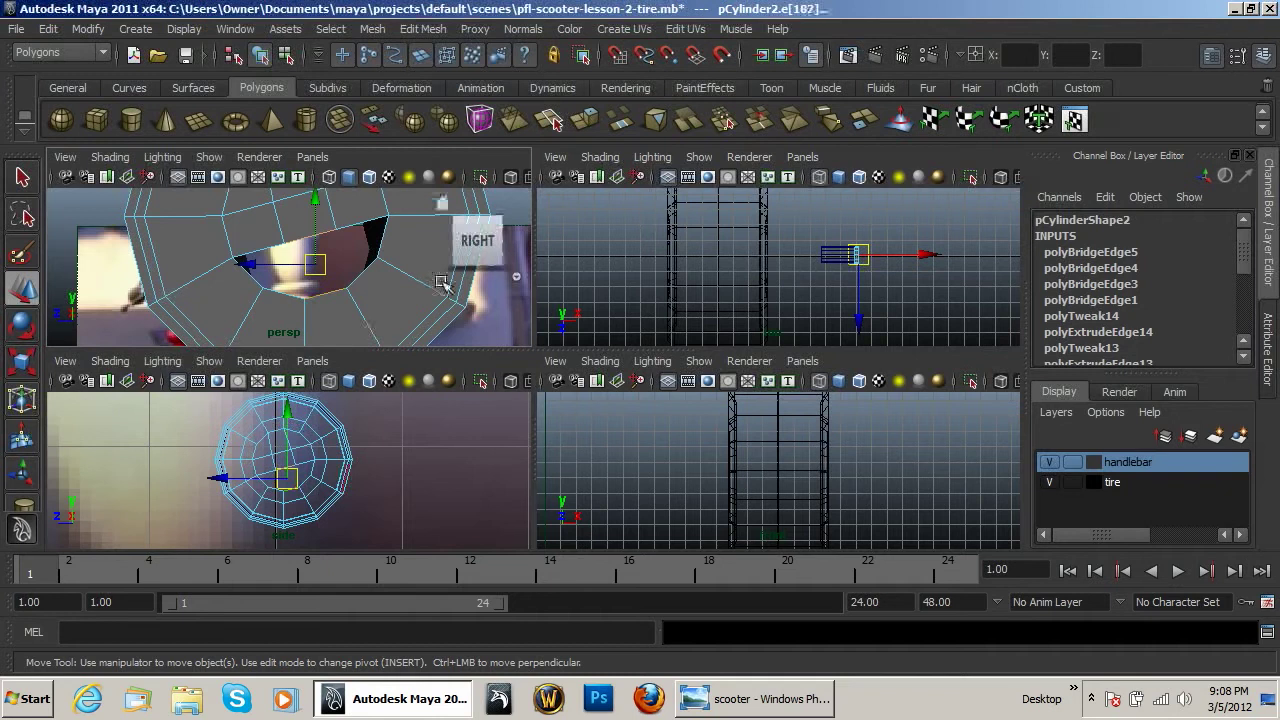
{"action": "left_click", "coordinate": [622, 121]}
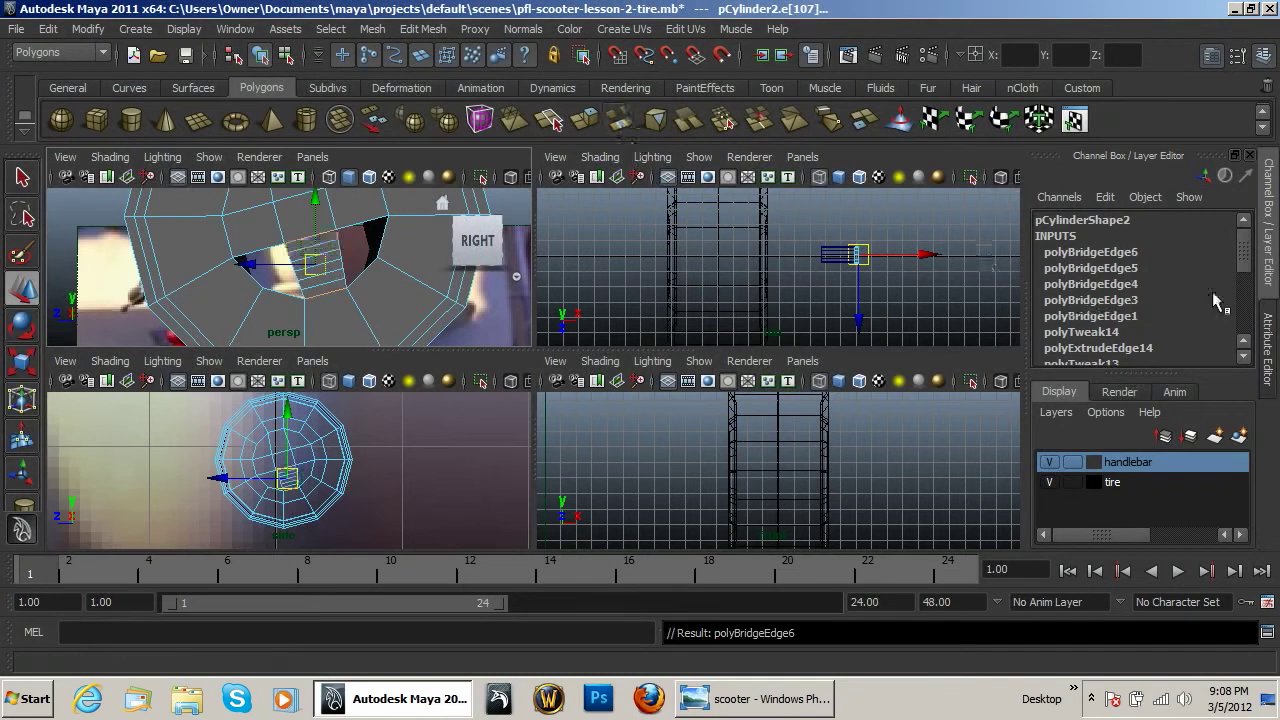
{"action": "left_click", "coordinate": [1110, 252]}
{"action": "double_click", "coordinate": [1182, 269]}
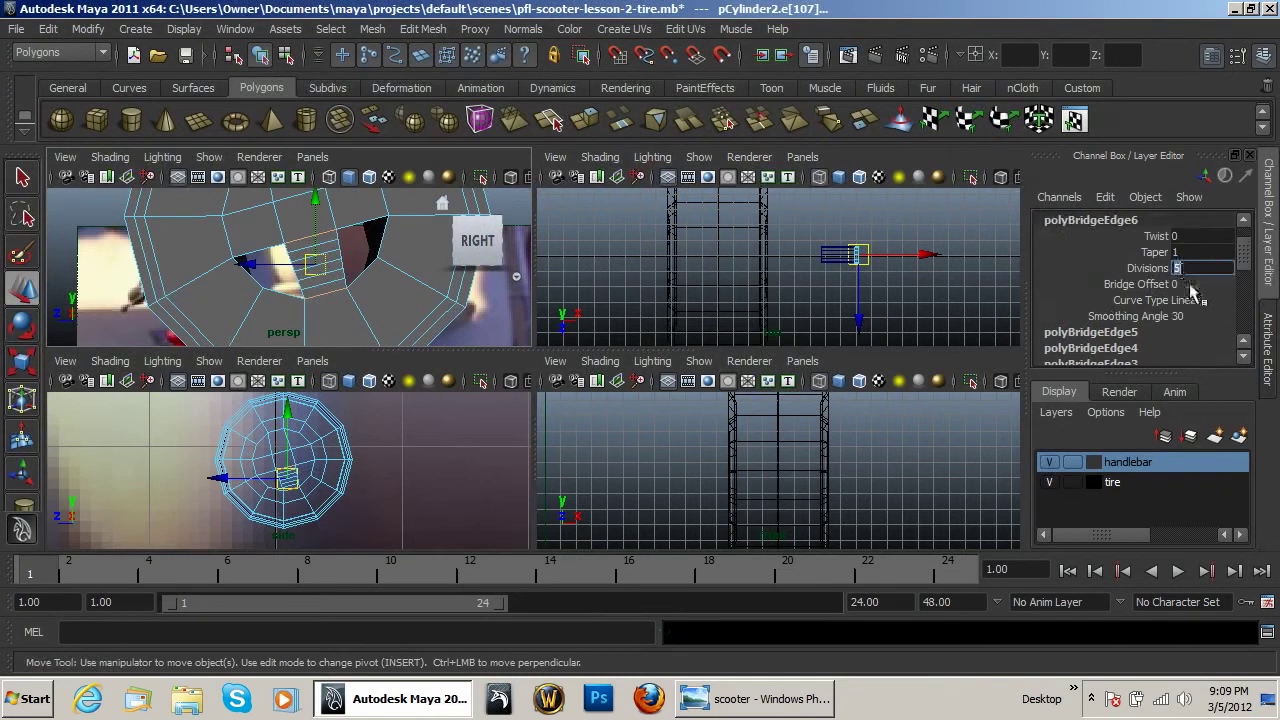
{"action": "type", "text": "0"}
{"action": "key", "text": "Return"}
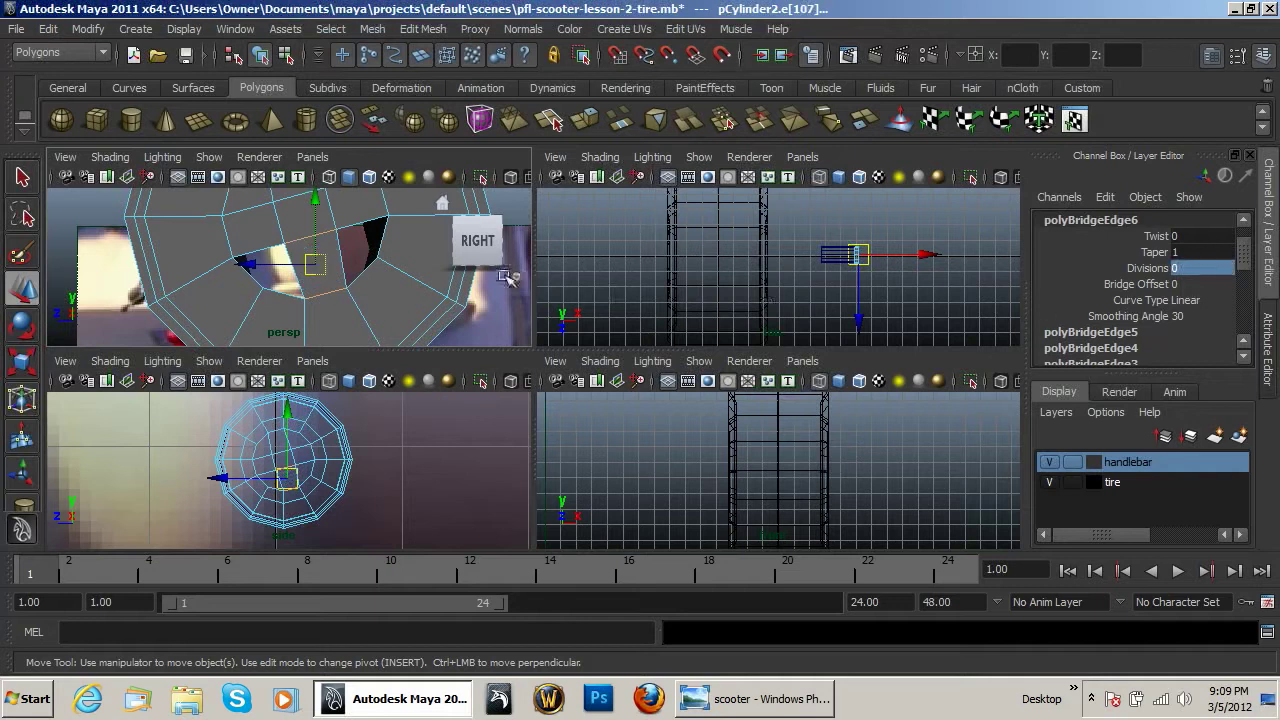
Bridge the lower-left rim edge to the adjacent segment of the central strip's lower side, with 0 divisions.
{"action": "left_click", "coordinate": [273, 289]}
{"action": "left_click", "coordinate": [261, 252], "text": "shift"}
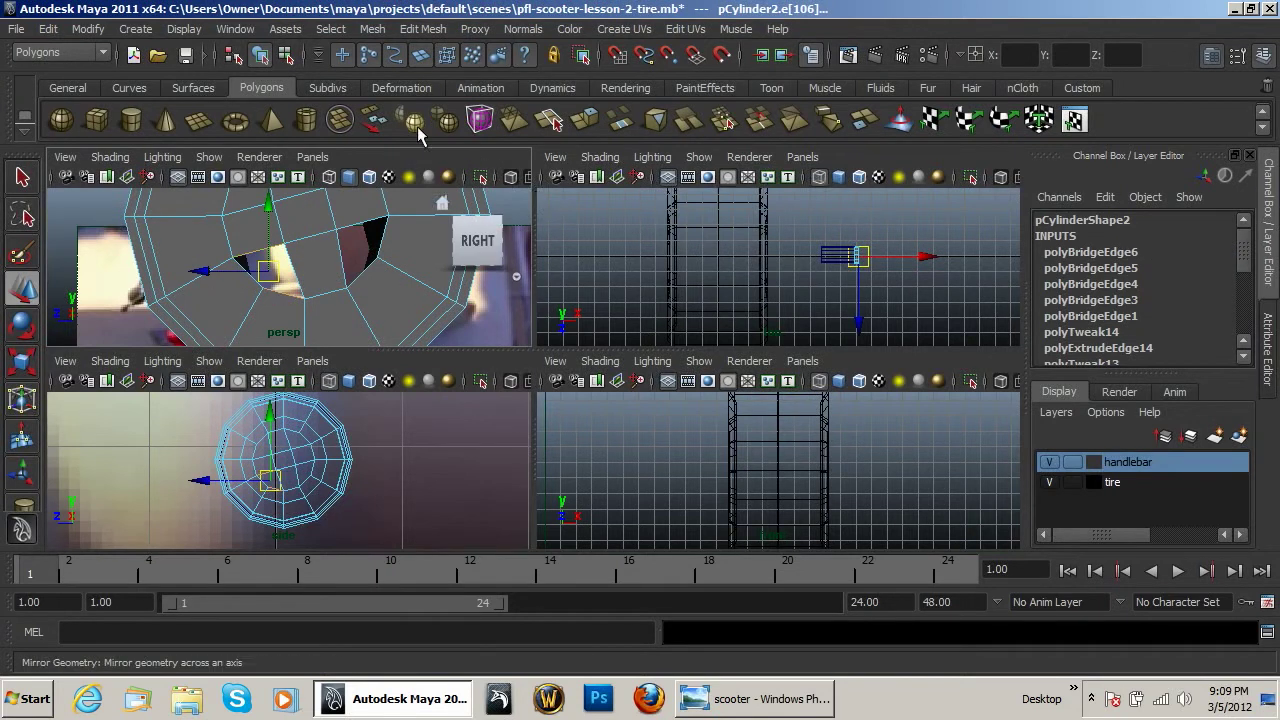
{"action": "left_click", "coordinate": [614, 130]}
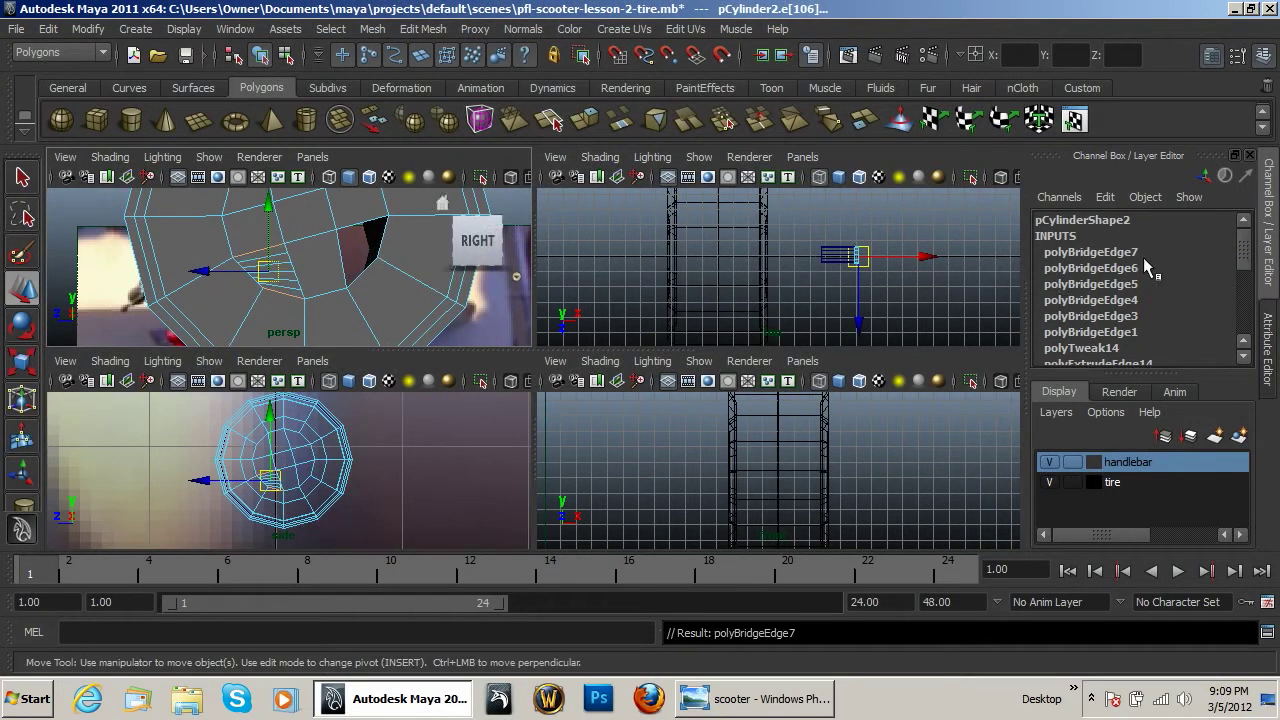
{"action": "left_click", "coordinate": [1130, 253]}
{"action": "left_click", "coordinate": [1195, 268]}
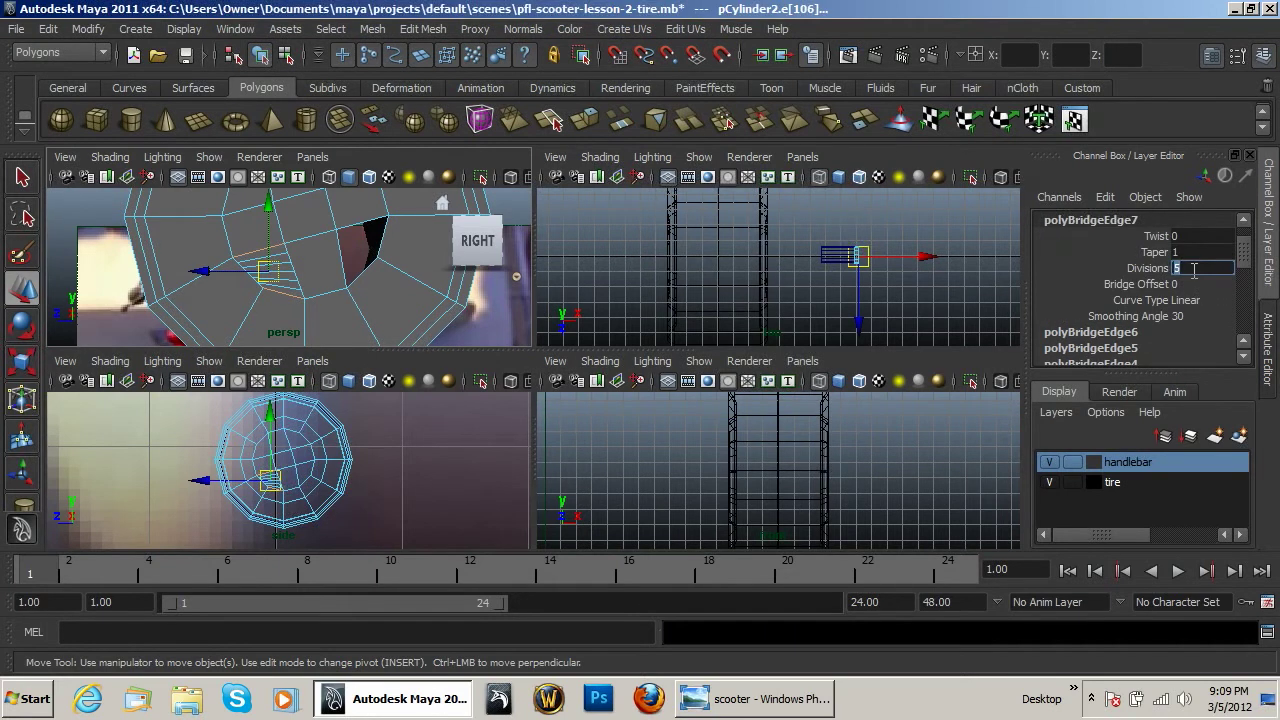
{"action": "type", "text": "0"}
{"action": "key", "text": "Return"}
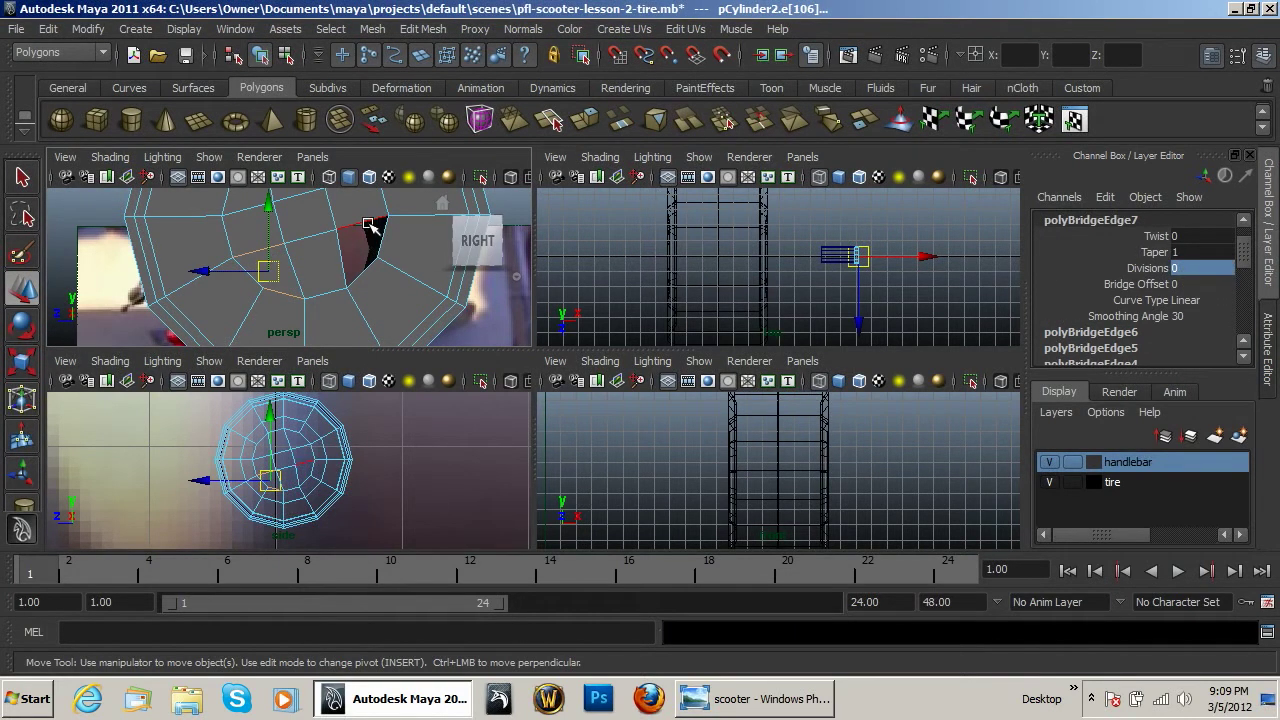
Close the last lower-right gap in the end ring with a bridge of 0 divisions.
{"action": "left_click", "coordinate": [360, 250]}
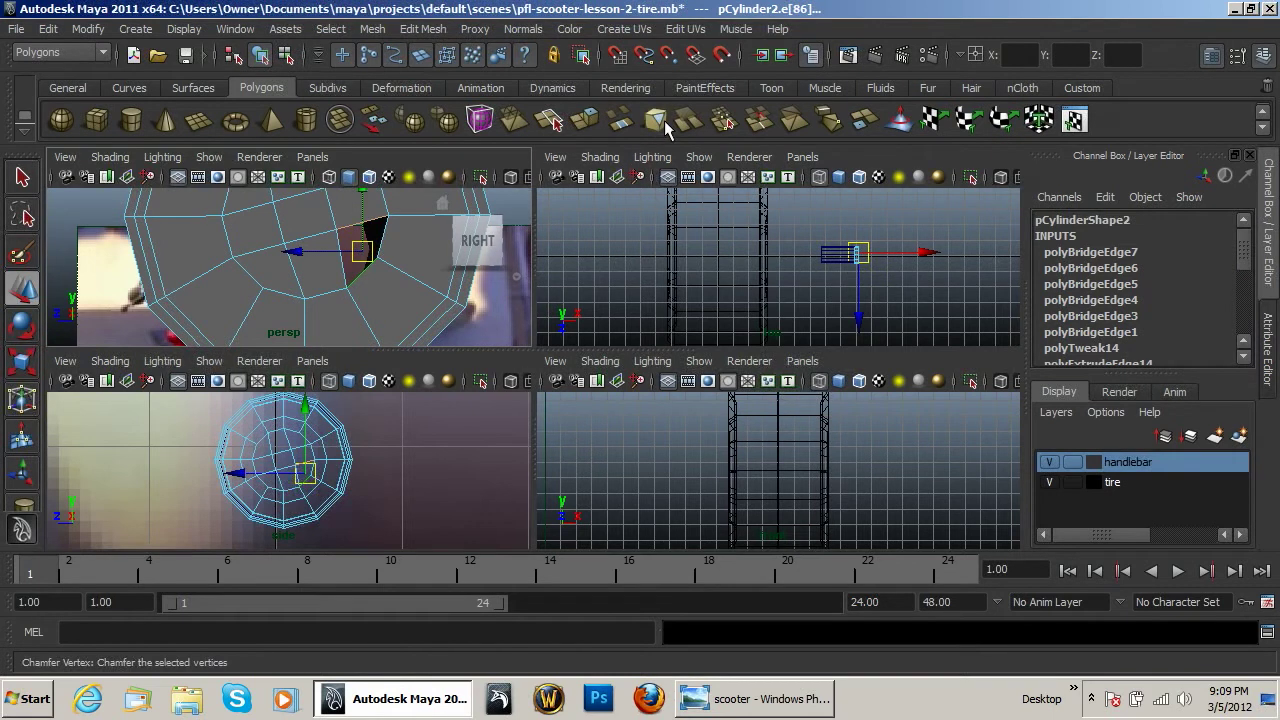
{"action": "left_click", "coordinate": [620, 120]}
{"action": "left_click", "coordinate": [1130, 252]}
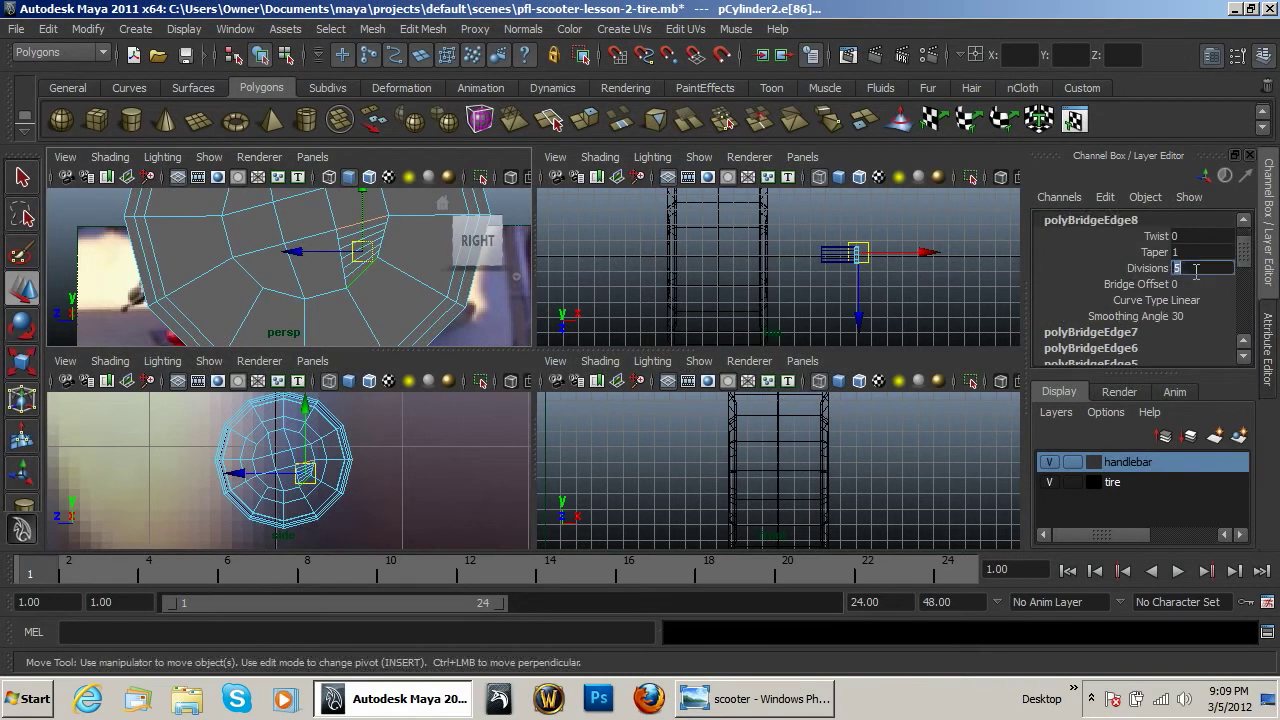
{"action": "type", "text": "0"}
{"action": "key", "text": "Return"}
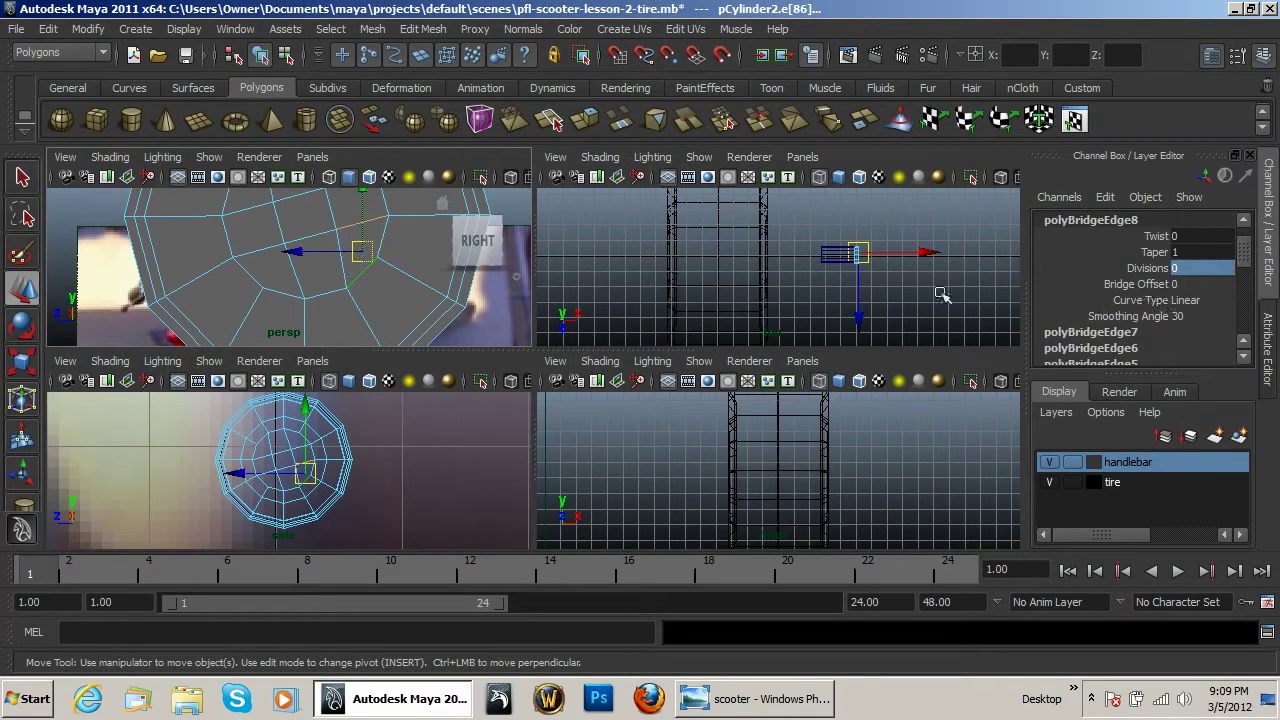
Extrude the edge loop at the grip cylinder's open end, opposite the end ring, and scale it very slightly outward.
{"action": "left_click_drag", "start_coordinate": [340, 268], "coordinate": [262, 279], "text": "alt"}
{"action": "right_click_drag", "start_coordinate": [252, 273], "coordinate": [339, 244]}
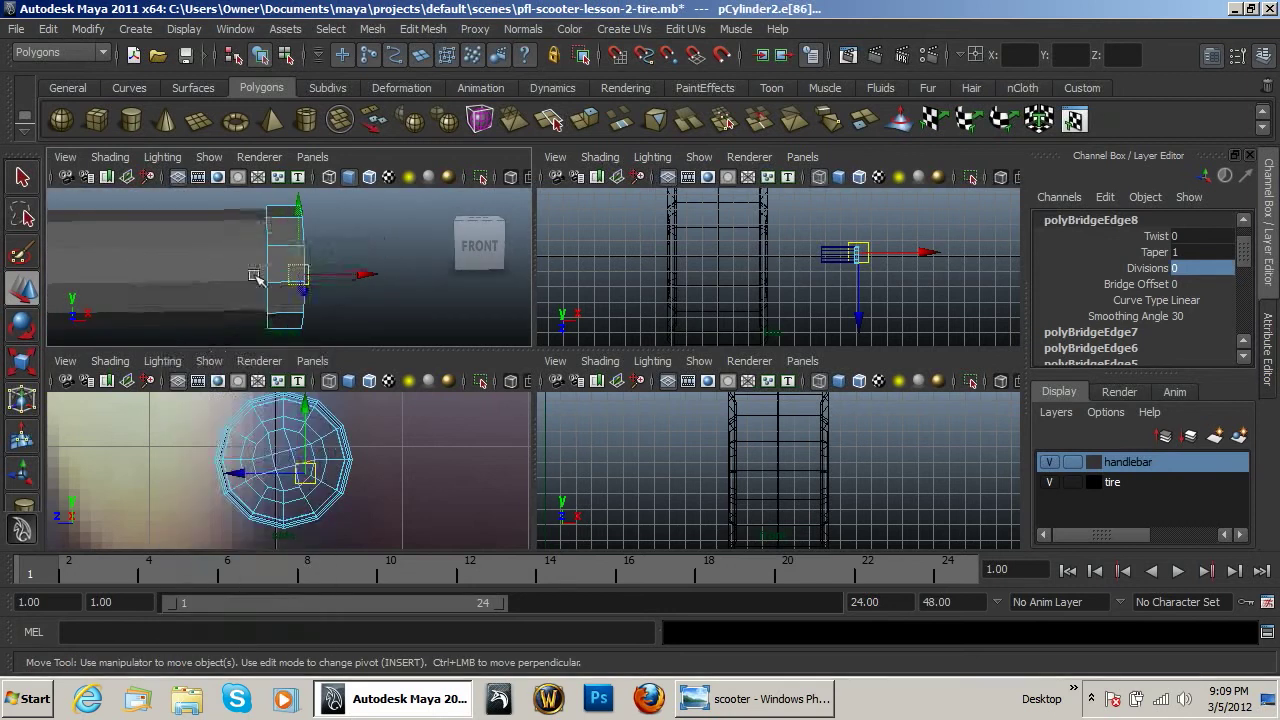
{"action": "left_click", "coordinate": [232, 278]}
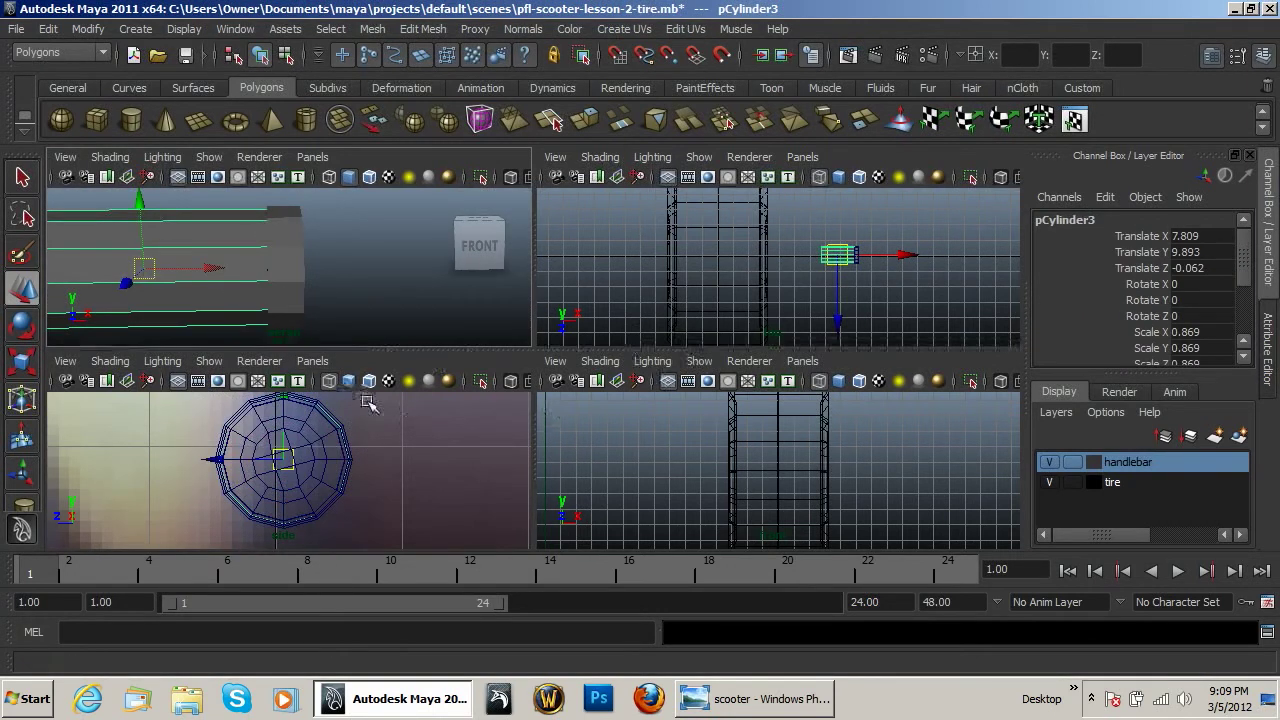
{"action": "middle_click_drag", "start_coordinate": [149, 271], "coordinate": [320, 277], "text": "alt"}
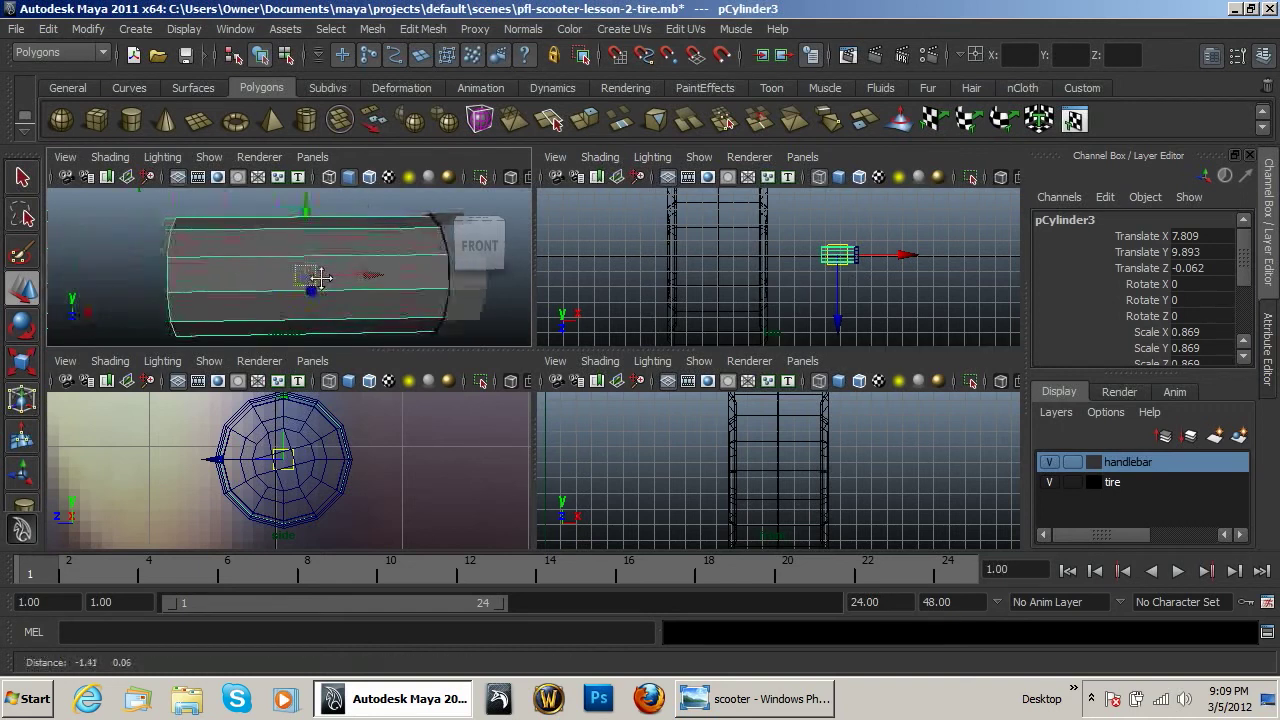
{"action": "scroll", "coordinate": [222, 492], "scroll_direction": "down", "scroll_amount": 5}
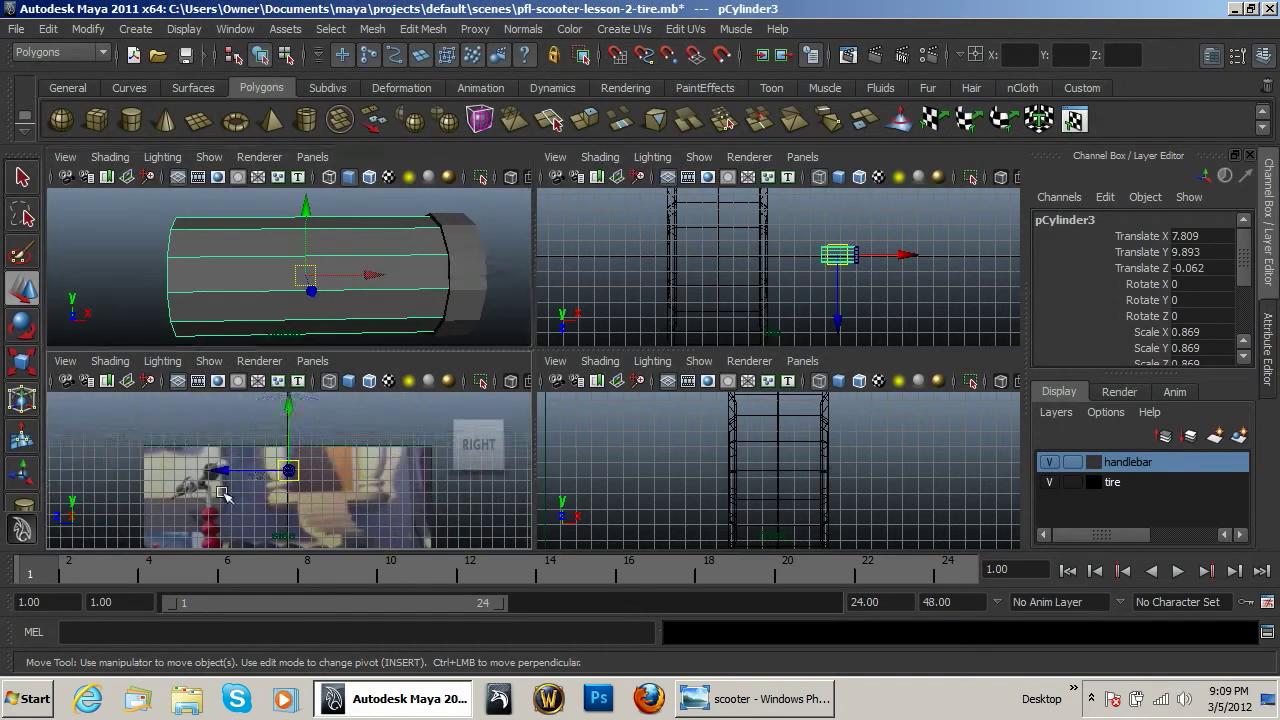
{"action": "scroll", "coordinate": [196, 498], "scroll_direction": "up", "scroll_amount": 3}
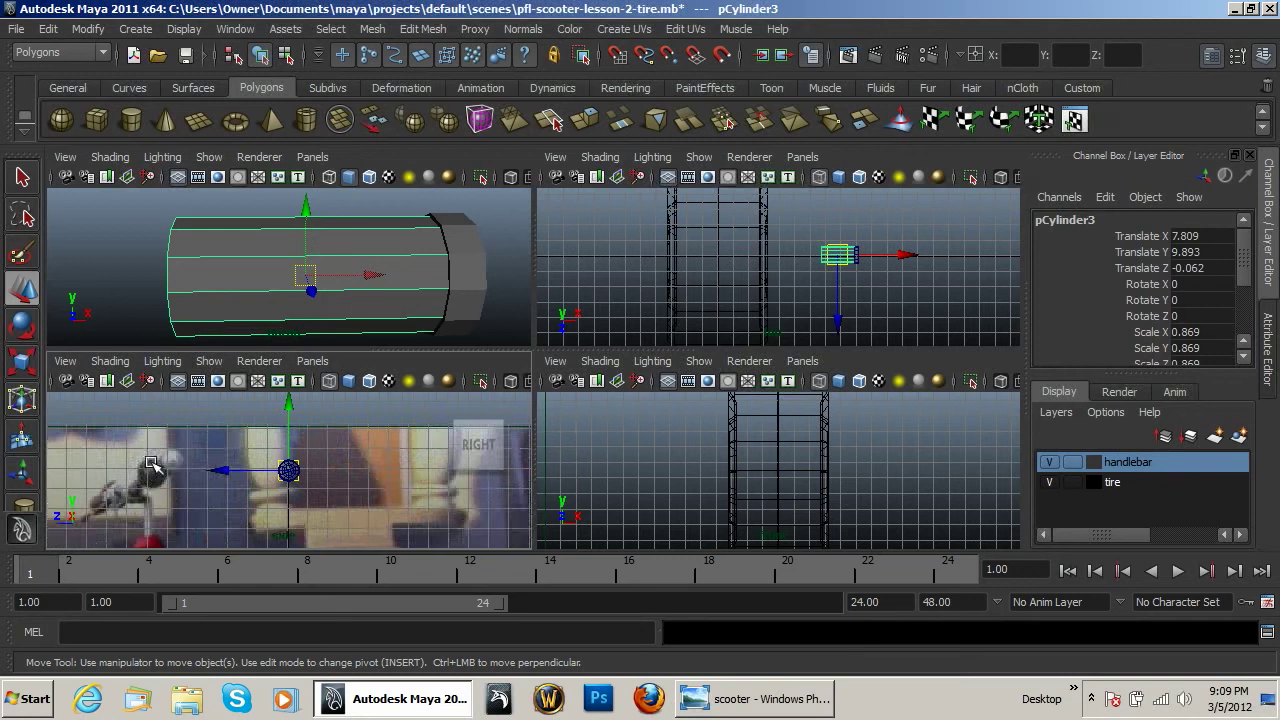
{"action": "right_click_drag", "start_coordinate": [166, 273], "coordinate": [173, 228]}
{"action": "double_click", "coordinate": [168, 285]}
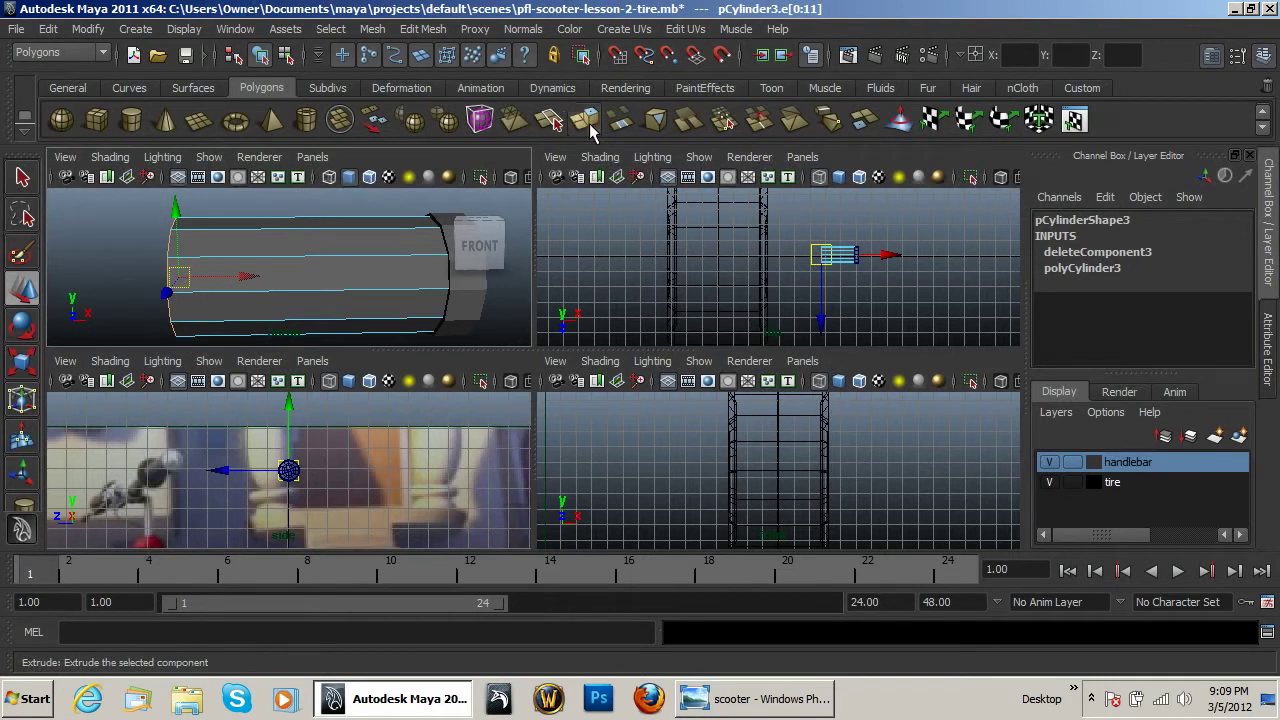
{"action": "left_click", "coordinate": [585, 120]}
{"action": "key", "text": "r"}
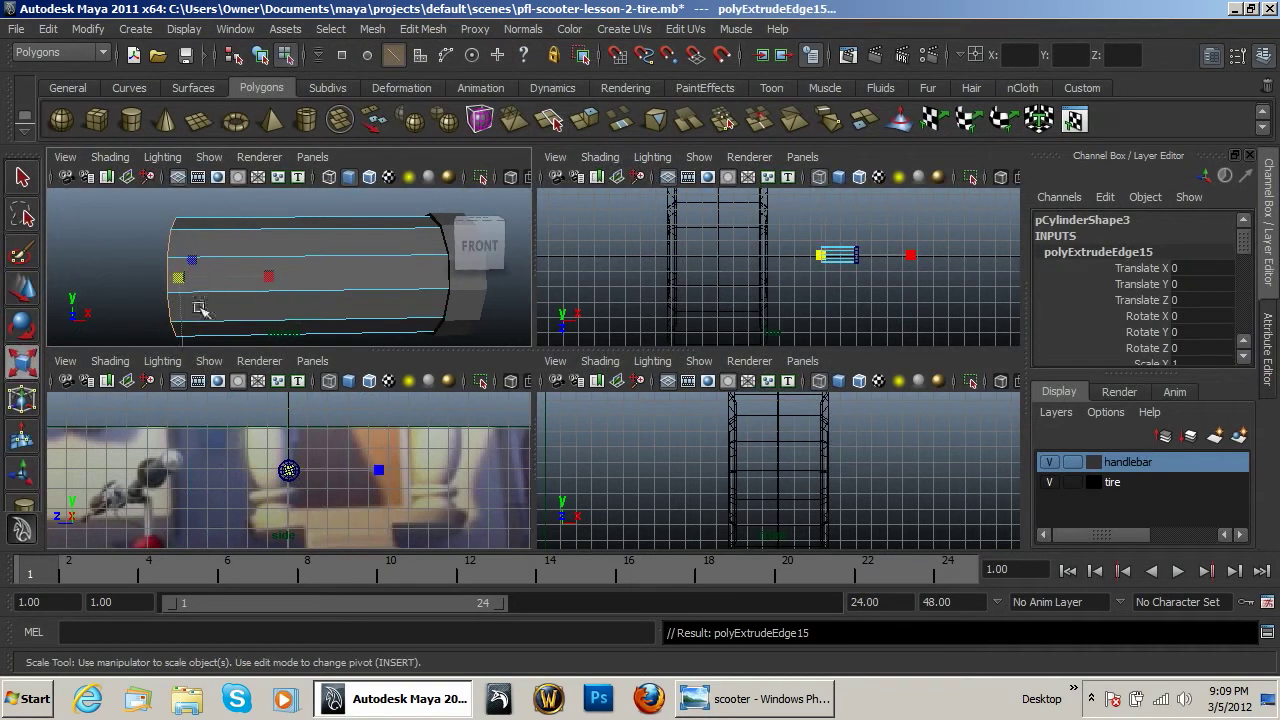
{"action": "left_click_drag", "start_coordinate": [177, 279], "coordinate": [184, 280]}
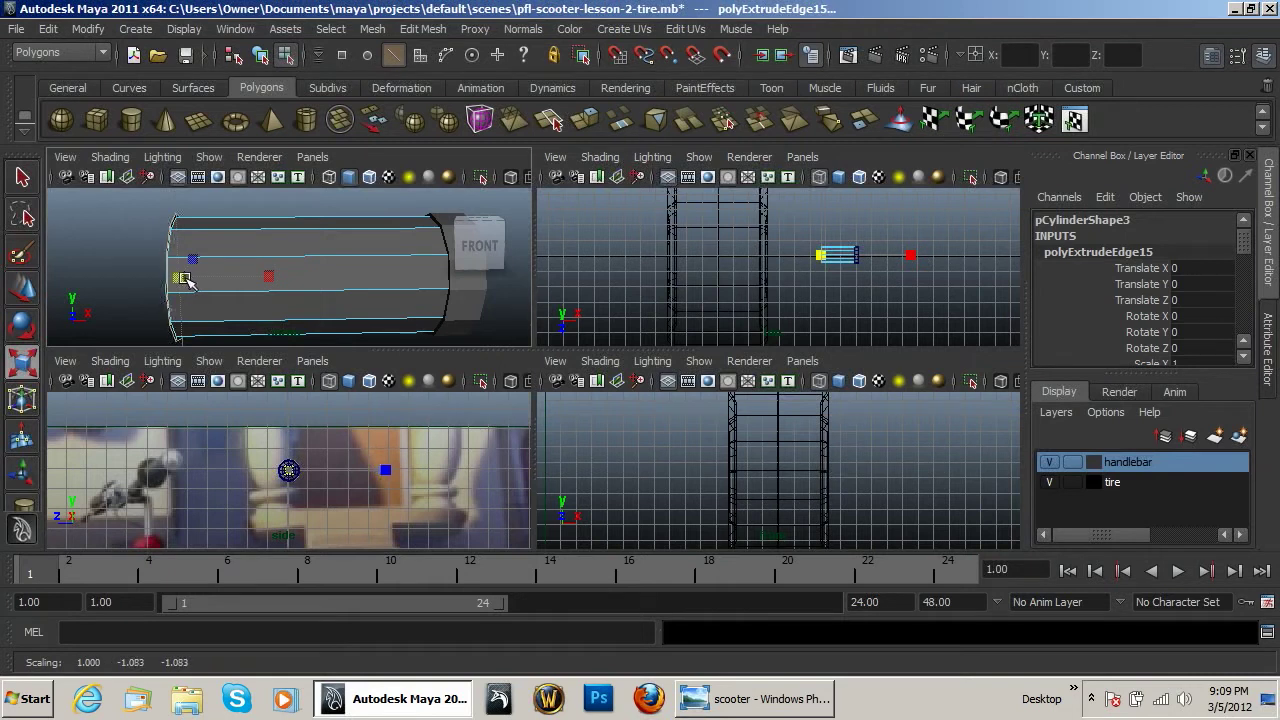
Extrude the same edge loop again and scale it outward in Y and Z to form a wide flange.
{"action": "left_click", "coordinate": [585, 120]}
{"action": "key", "text": "r"}
{"action": "left_click_drag", "start_coordinate": [185, 280], "coordinate": [443, 280]}
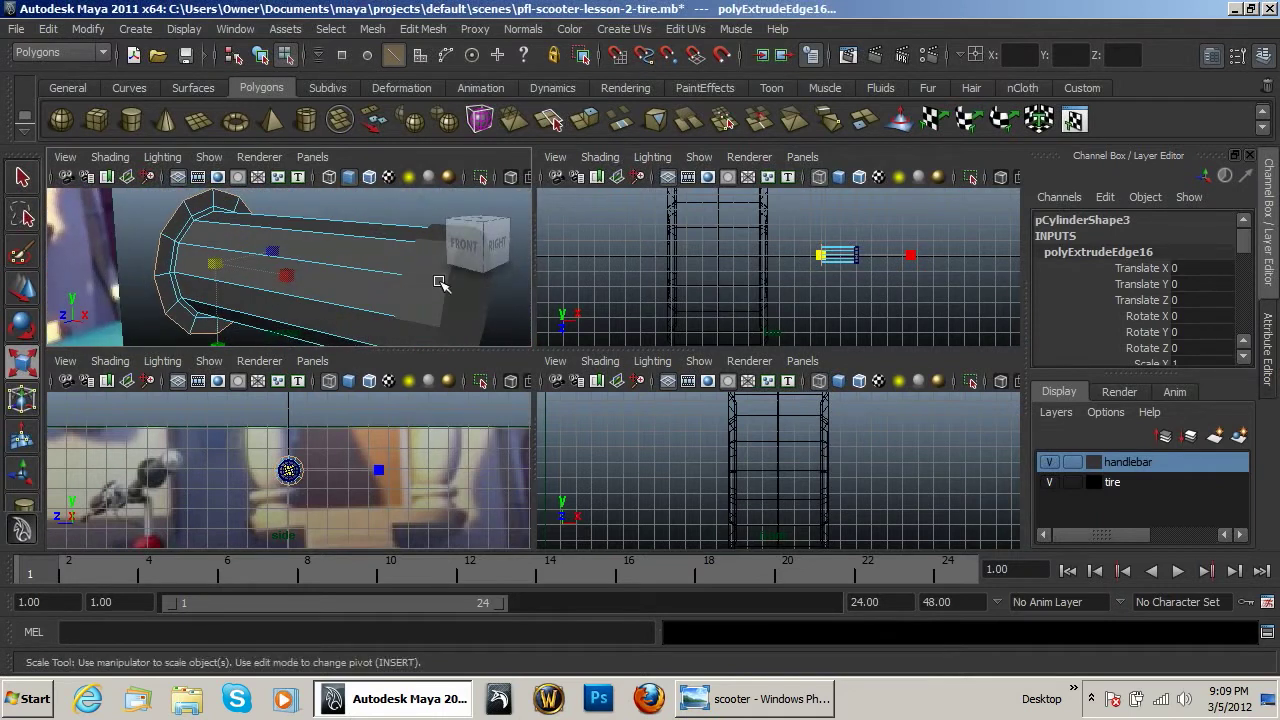
Extrude the flange's outer edge loop twice along X away from the grip, first a short distance and then farther, to give it thickness.
{"action": "left_click", "coordinate": [586, 122]}
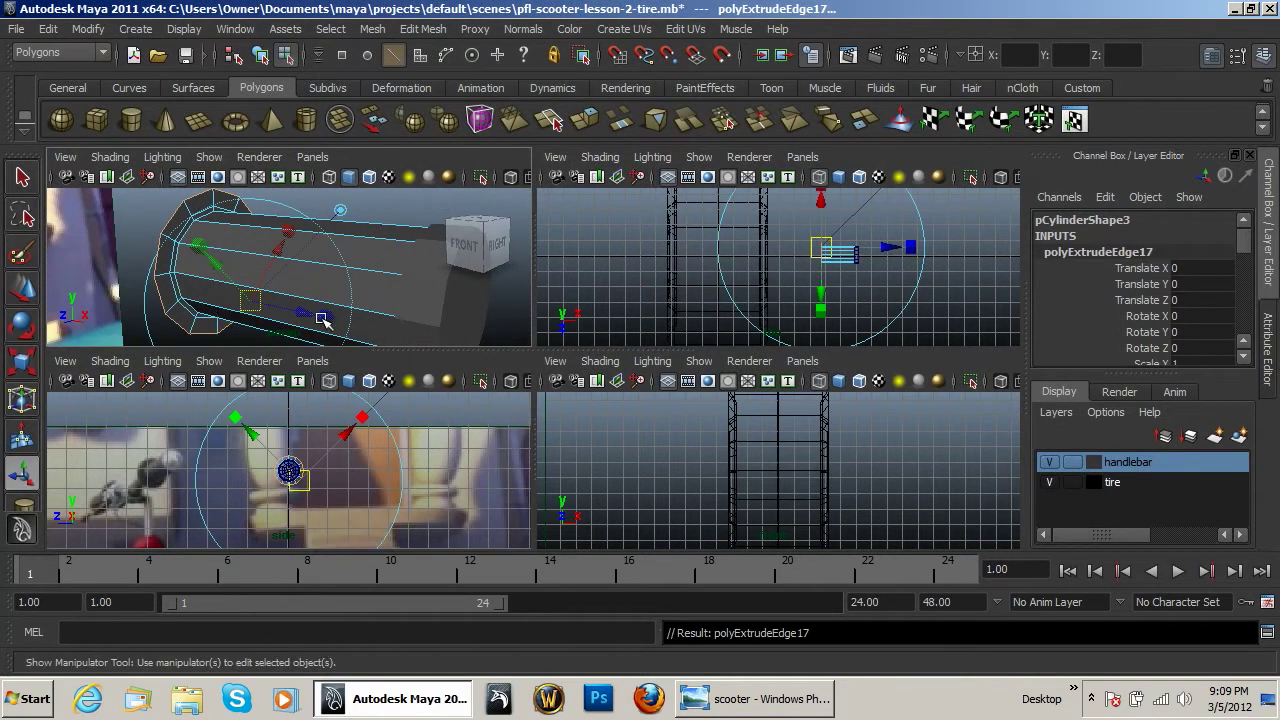
{"action": "key", "text": "w"}
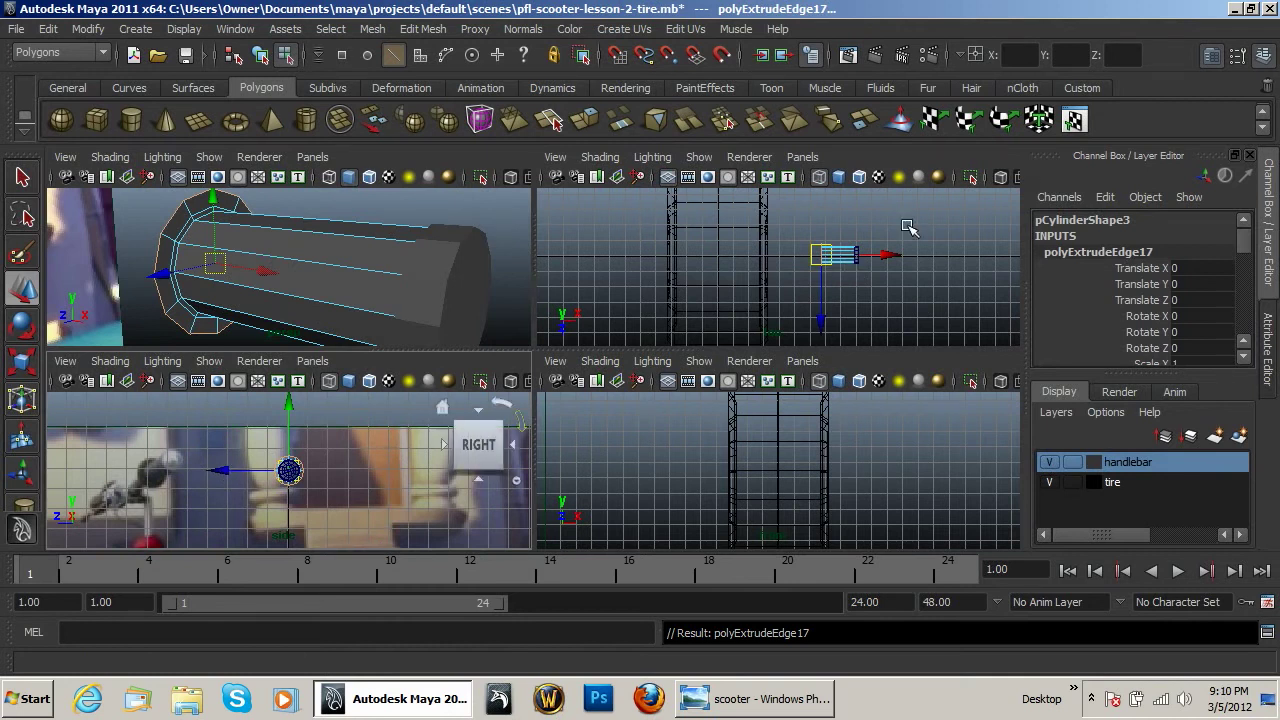
{"action": "left_click", "coordinate": [889, 257]}
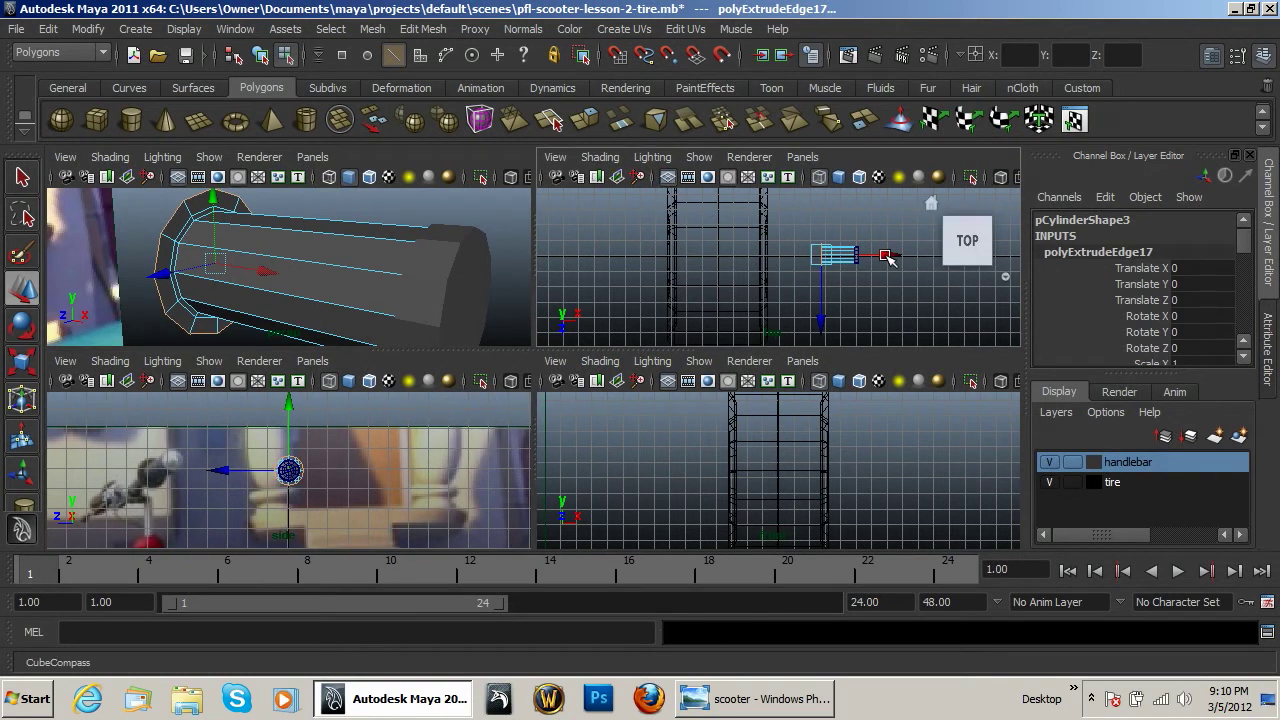
{"action": "left_click_drag", "start_coordinate": [884, 261], "coordinate": [891, 257]}
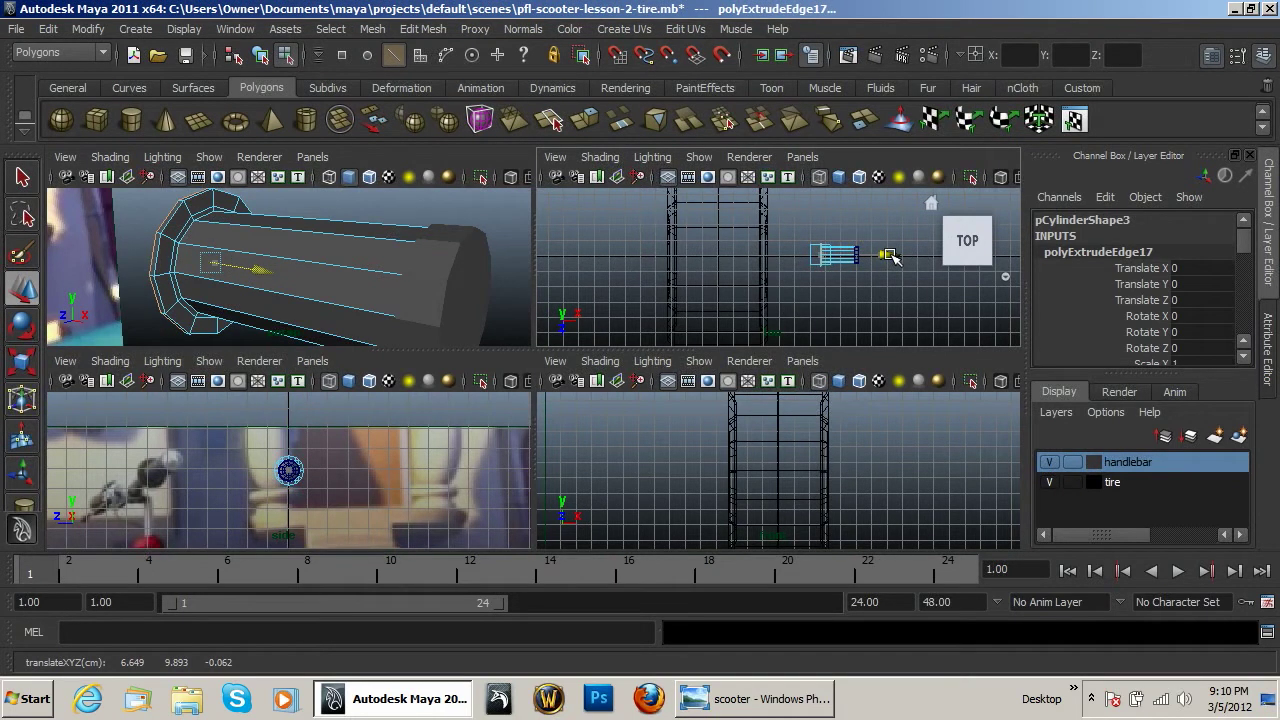
{"action": "left_click", "coordinate": [587, 119]}
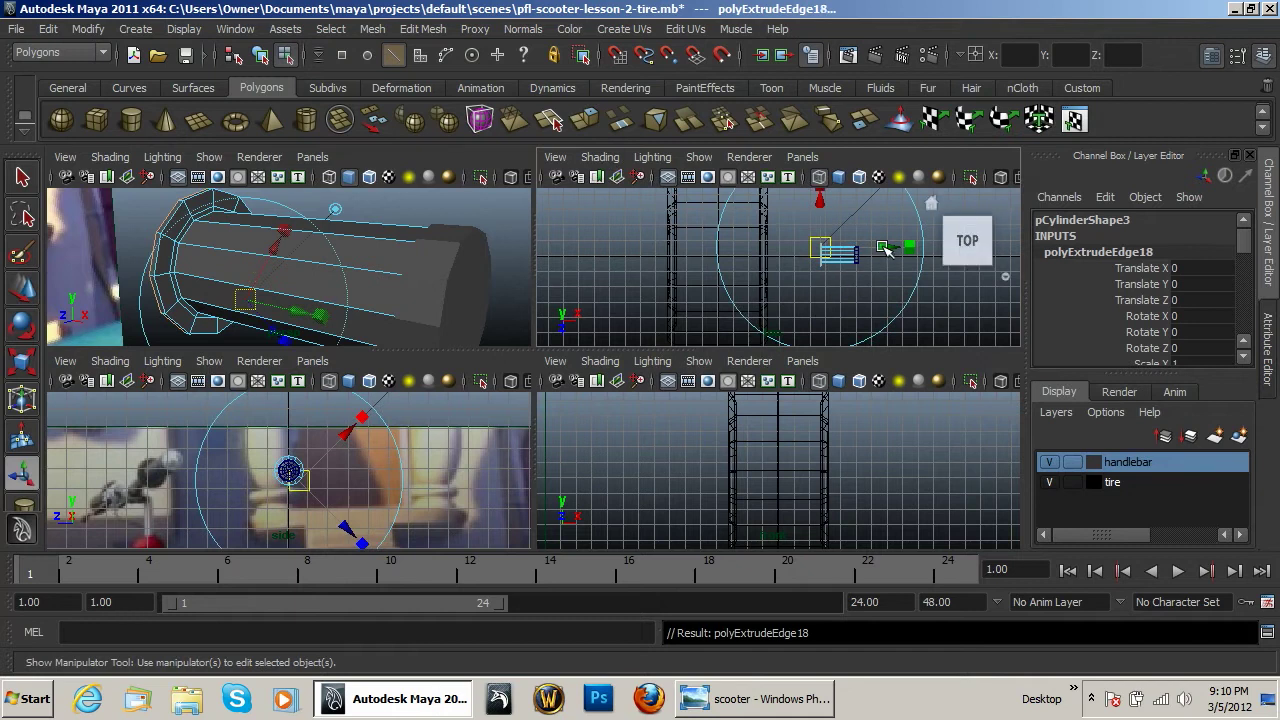
{"action": "key", "text": "w"}
{"action": "left_click_drag", "start_coordinate": [886, 250], "coordinate": [887, 259]}
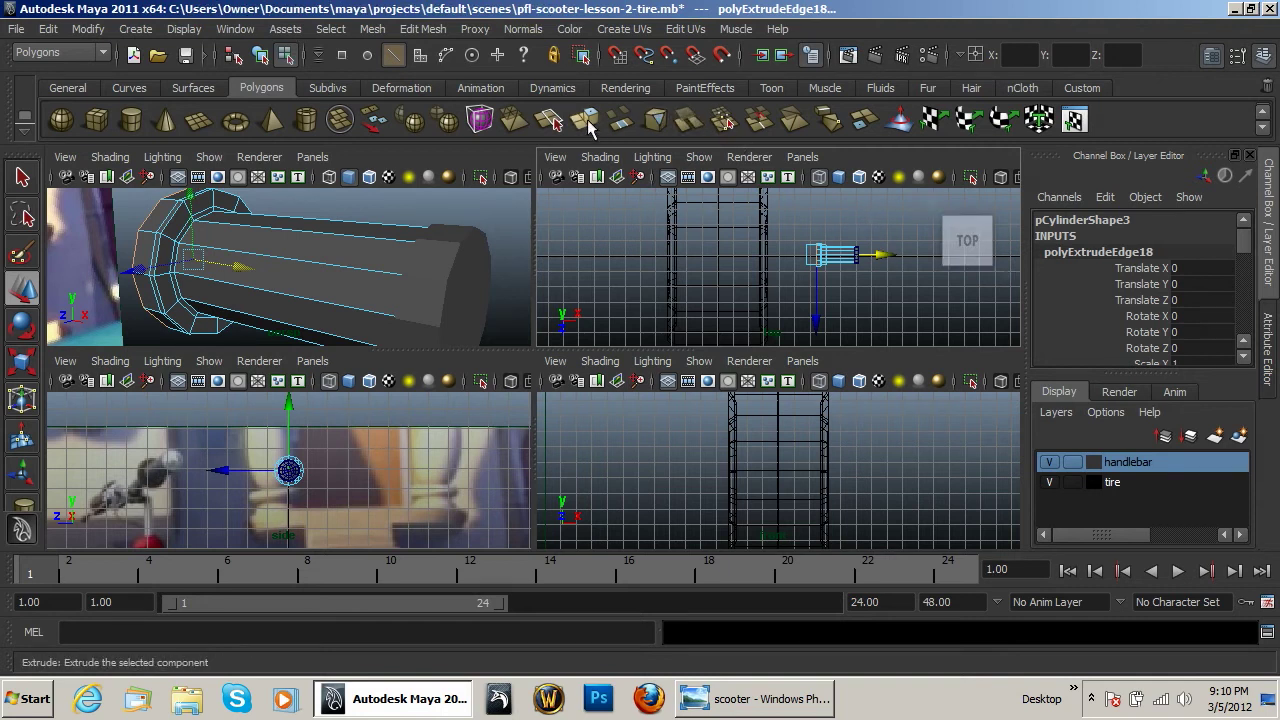
Extrude the flange's end loop inward twice by scaling, first as a narrow border and then down to a smaller opening.
{"action": "left_click", "coordinate": [588, 123]}
{"action": "key", "text": "r"}
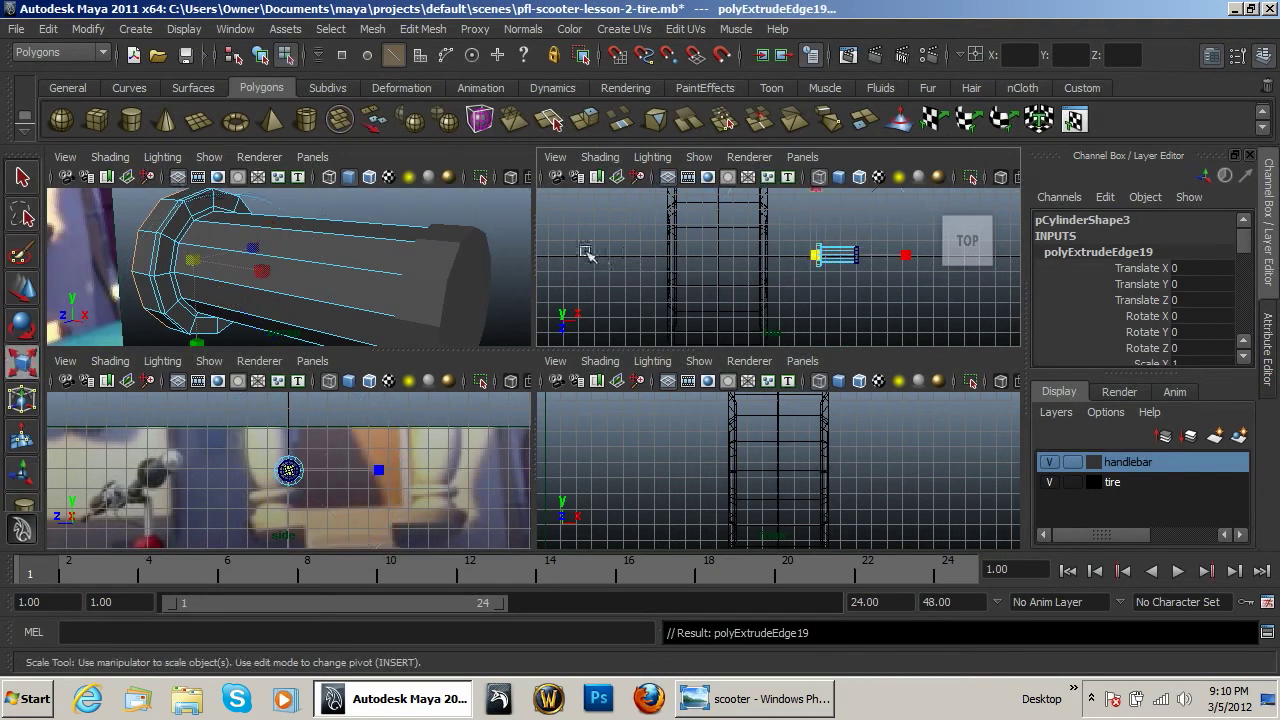
{"action": "left_click_drag", "start_coordinate": [192, 265], "coordinate": [242, 274]}
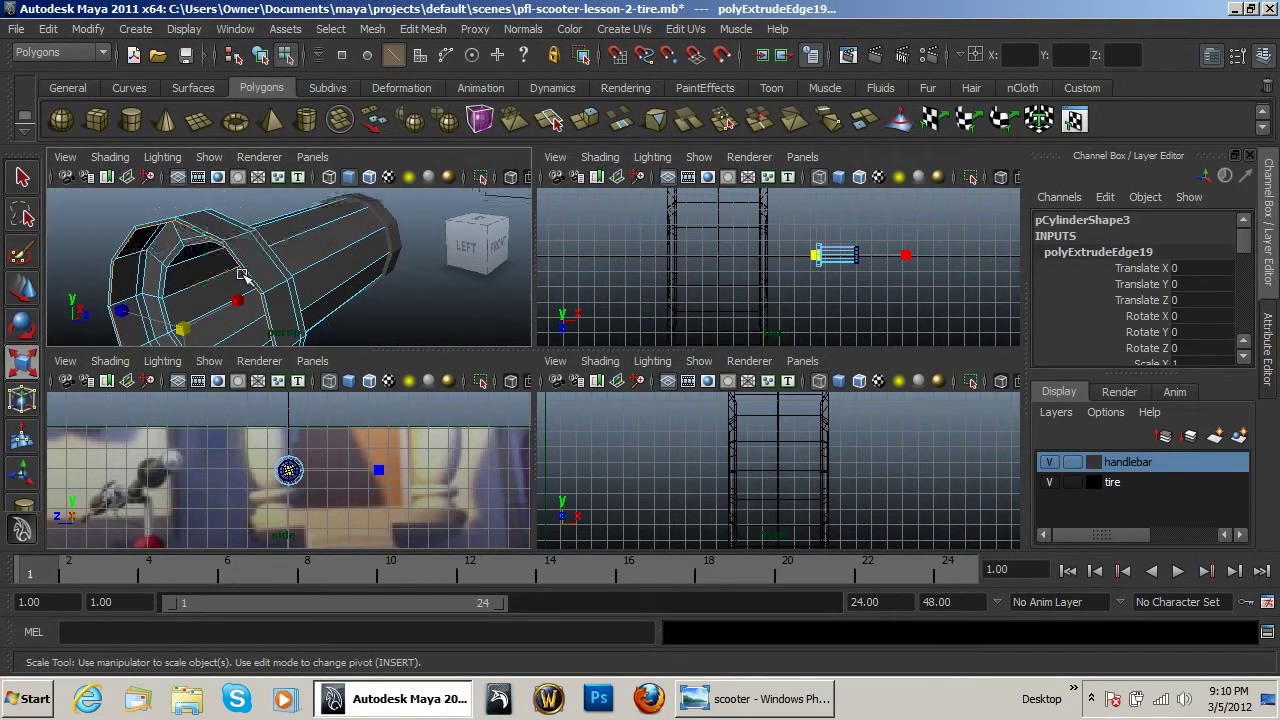
{"action": "left_click", "coordinate": [586, 127]}
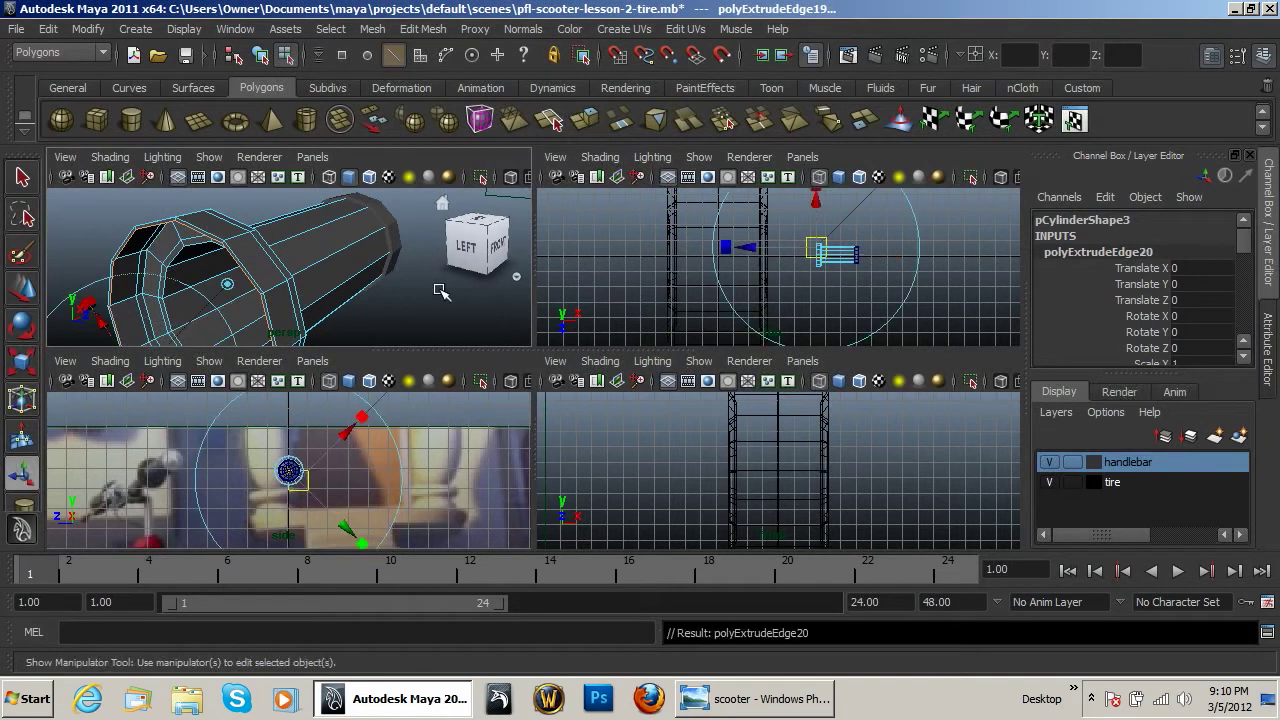
{"action": "key", "text": "r"}
{"action": "left_click_drag", "start_coordinate": [183, 330], "coordinate": [145, 330]}
Extrude the opening's edge loop and push it along X slightly into the grip, to about X 6.45.
{"action": "left_click", "coordinate": [585, 122]}
{"action": "key", "text": "r"}
{"action": "key", "text": "w"}
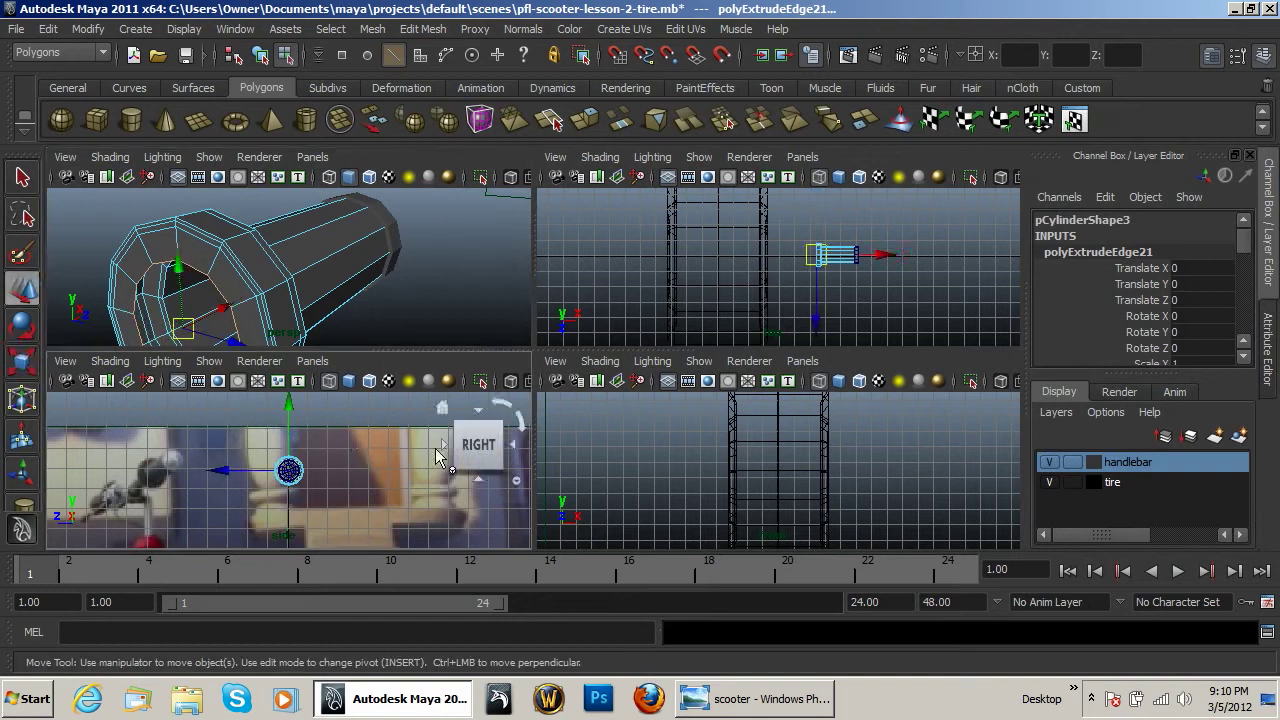
{"action": "left_click", "coordinate": [887, 257]}
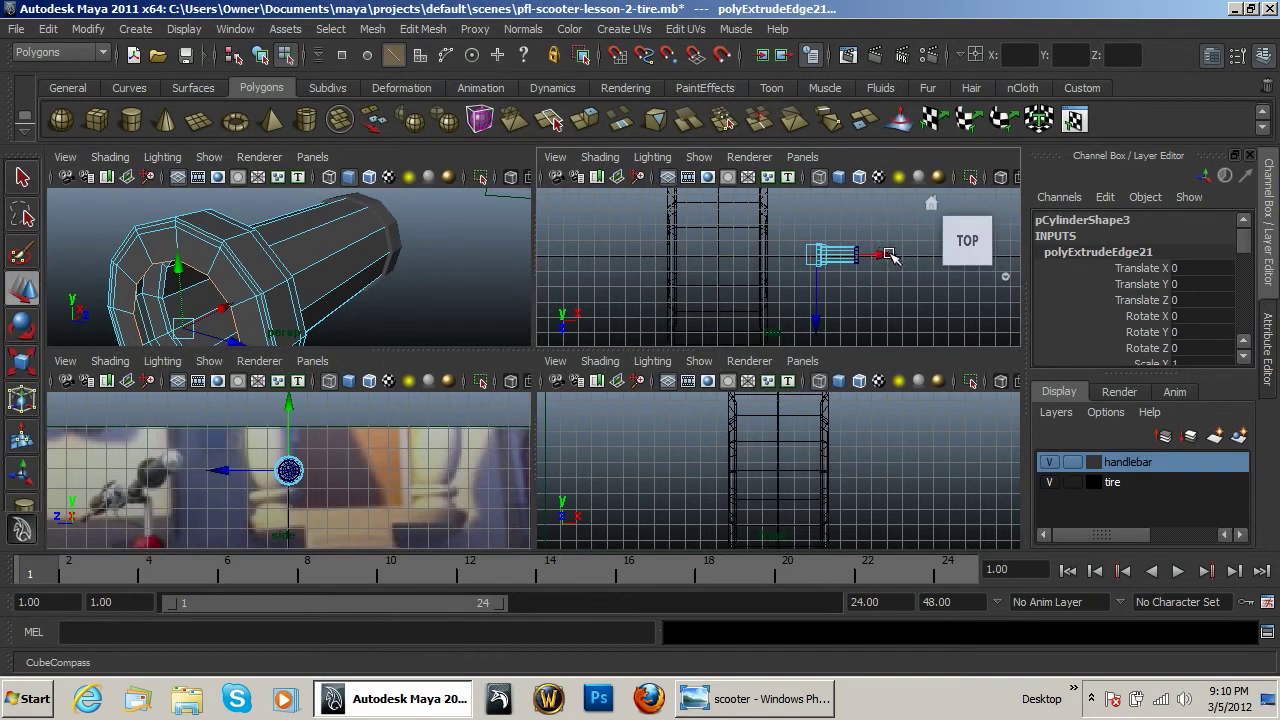
{"action": "left_click_drag", "start_coordinate": [889, 256], "coordinate": [886, 257]}
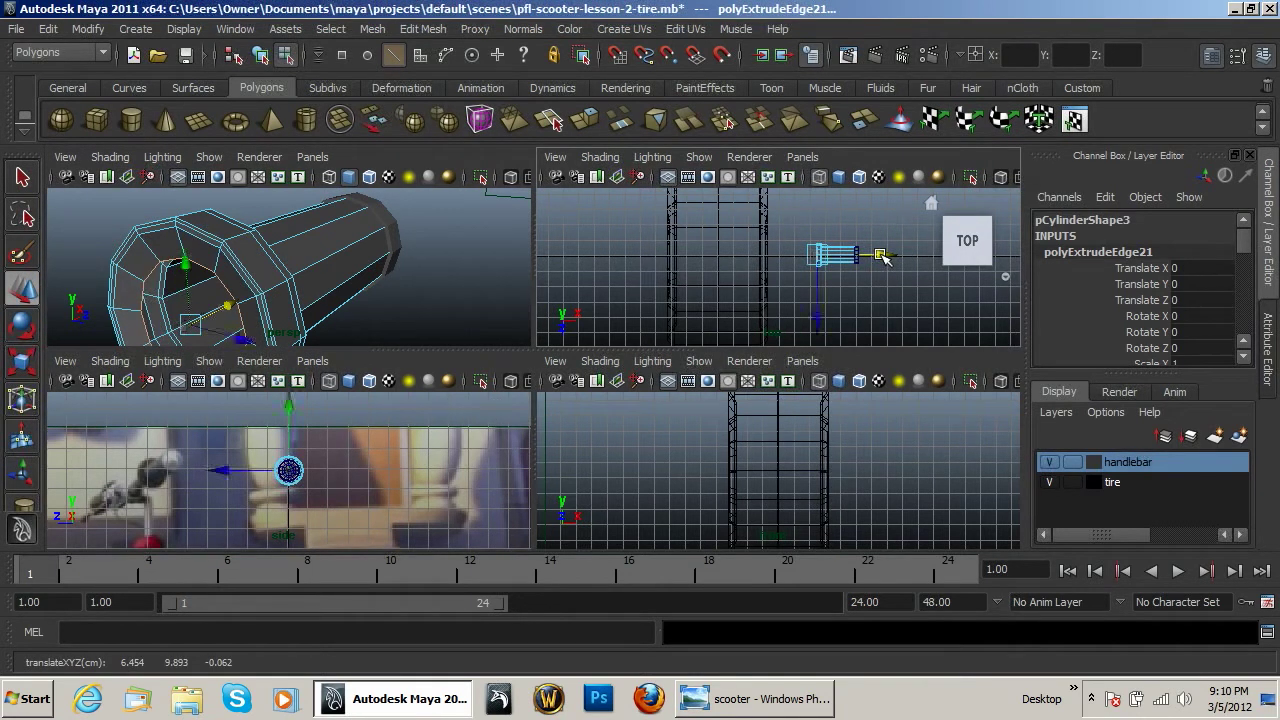
Extrude the recessed edge loop once more, scale it inward toward the centre, and deselect it.
{"action": "left_click", "coordinate": [581, 131]}
{"action": "mouse_move", "coordinate": [186, 325]}
{"action": "left_mouse_down"}
{"action": "mouse_move", "coordinate": [150, 329]}
{"action": "mouse_move", "coordinate": [188, 319]}
{"action": "left_mouse_up"}
{"action": "left_click", "coordinate": [390, 304]}
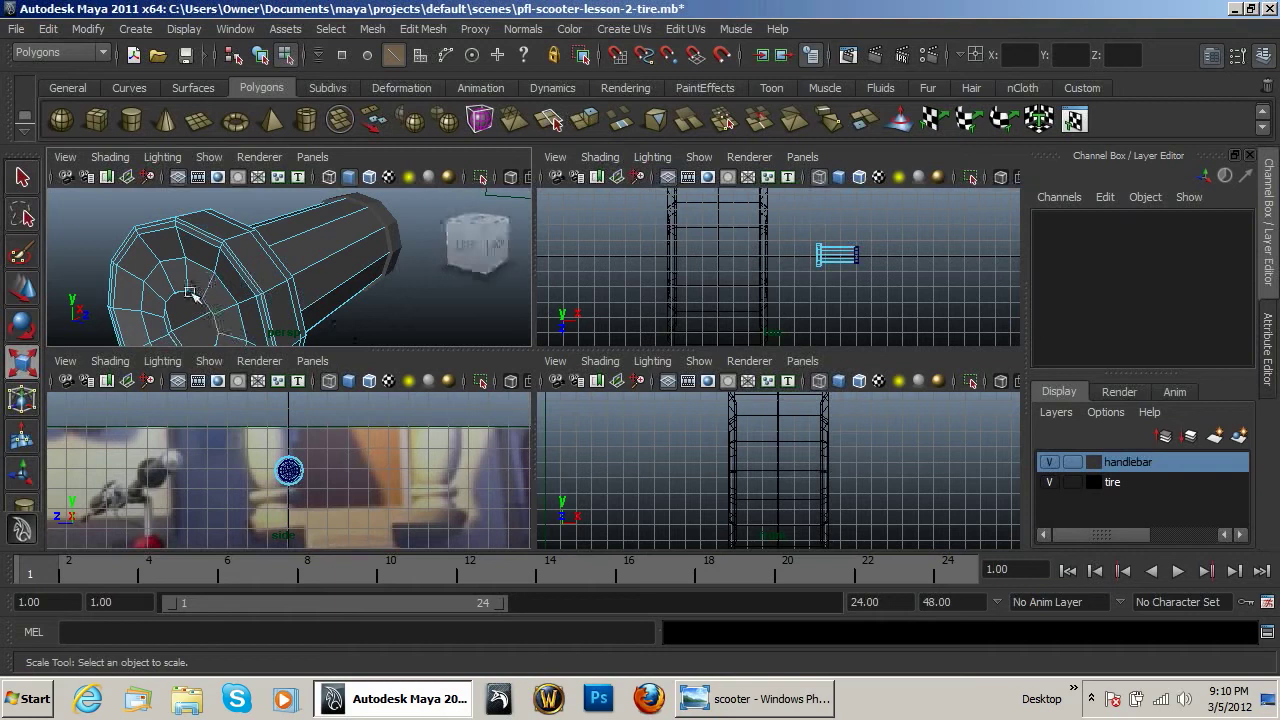
Select the central faces of the end ring's cap and move them outward along X to make the cap bulge.
{"action": "left_click_drag", "start_coordinate": [350, 300], "coordinate": [352, 219], "text": "alt"}
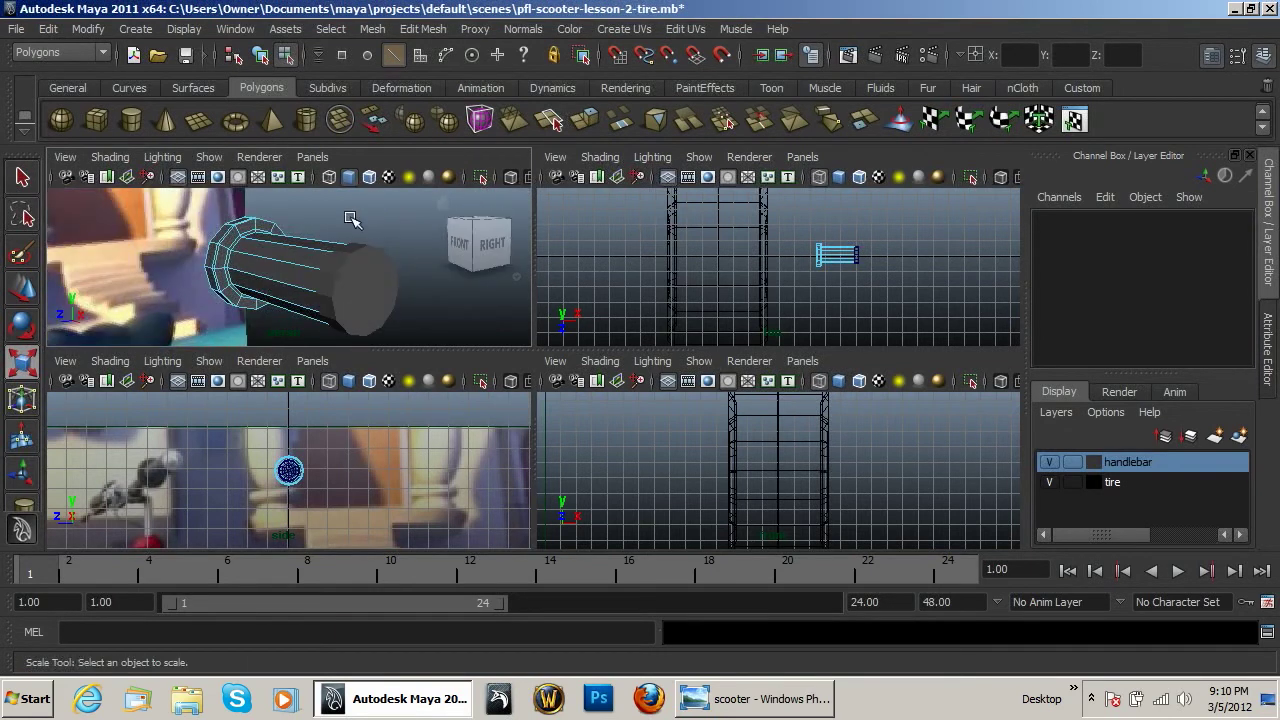
{"action": "left_click", "coordinate": [350, 291]}
{"action": "right_click_drag", "start_coordinate": [368, 298], "coordinate": [430, 250]}
{"action": "left_click", "coordinate": [368, 284]}
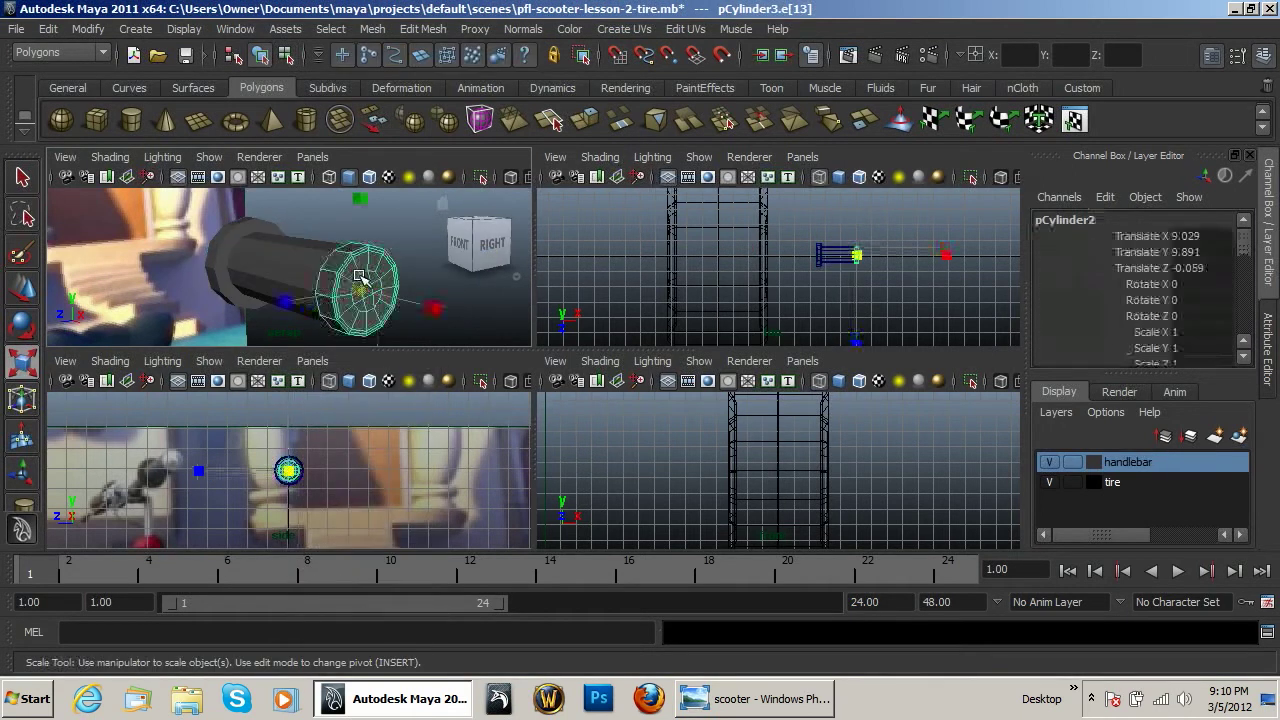
{"action": "right_click_drag", "start_coordinate": [370, 290], "coordinate": [425, 285]}
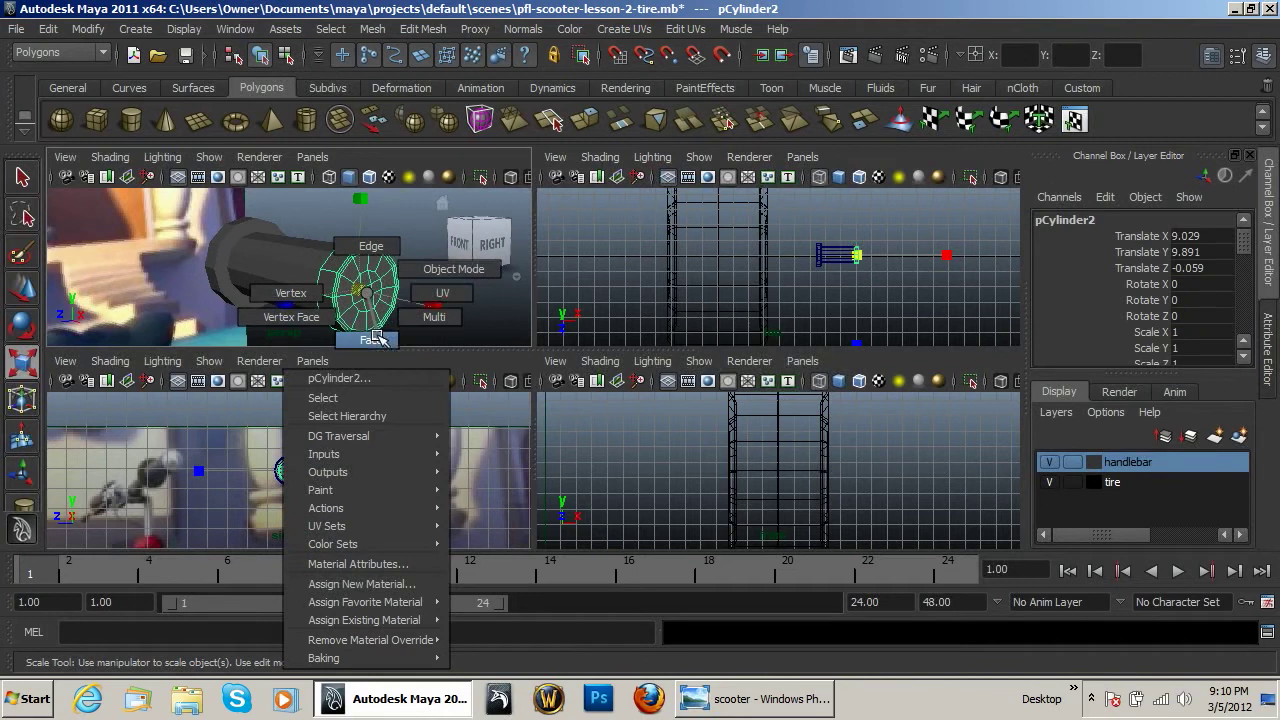
{"action": "right_click_drag", "start_coordinate": [375, 339], "coordinate": [375, 339]}
{"action": "scroll", "coordinate": [300, 475], "scroll_direction": "up", "scroll_amount": 6}
{"action": "left_click_drag", "start_coordinate": [253, 432], "coordinate": [328, 508]}
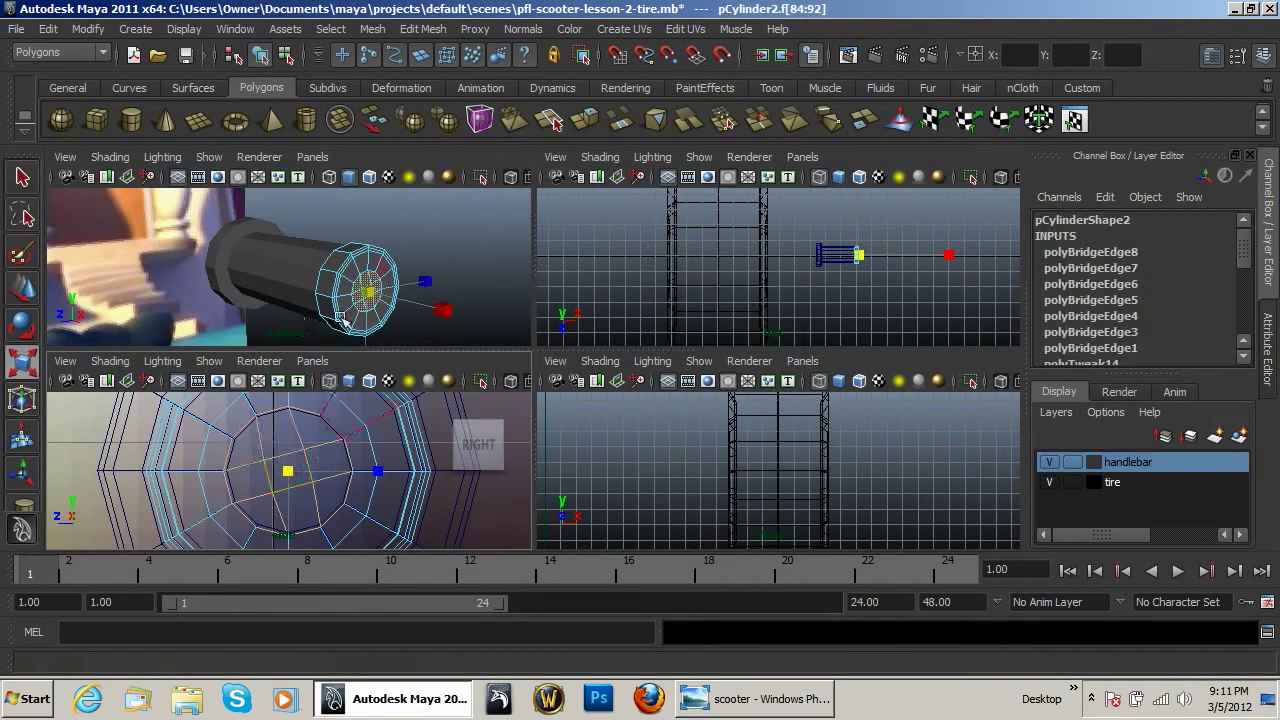
{"action": "key", "text": "w"}
{"action": "left_click_drag", "start_coordinate": [424, 308], "coordinate": [395, 275]}
Select the sloped band of faces around the grip's end cap and slice them crosswise midway along the slope with the Cut Faces tool.
{"action": "right_click_drag", "start_coordinate": [395, 275], "coordinate": [470, 308]}
{"action": "left_click", "coordinate": [432, 287]}
{"action": "right_click", "coordinate": [430, 293]}
{"action": "scroll", "coordinate": [857, 277], "scroll_direction": "up", "scroll_amount": 3}
{"action": "scroll", "coordinate": [857, 277], "scroll_direction": "up", "scroll_amount": 3}
{"action": "middle_click_drag", "start_coordinate": [944, 290], "coordinate": [573, 278], "text": "alt"}
{"action": "scroll", "coordinate": [755, 275], "scroll_direction": "up", "scroll_amount": 2}
{"action": "scroll", "coordinate": [755, 275], "scroll_direction": "up", "scroll_amount": 2}
{"action": "middle_click_drag", "start_coordinate": [640, 254], "coordinate": [717, 291], "text": "alt"}
{"action": "left_click_drag", "start_coordinate": [669, 219], "coordinate": [678, 340]}
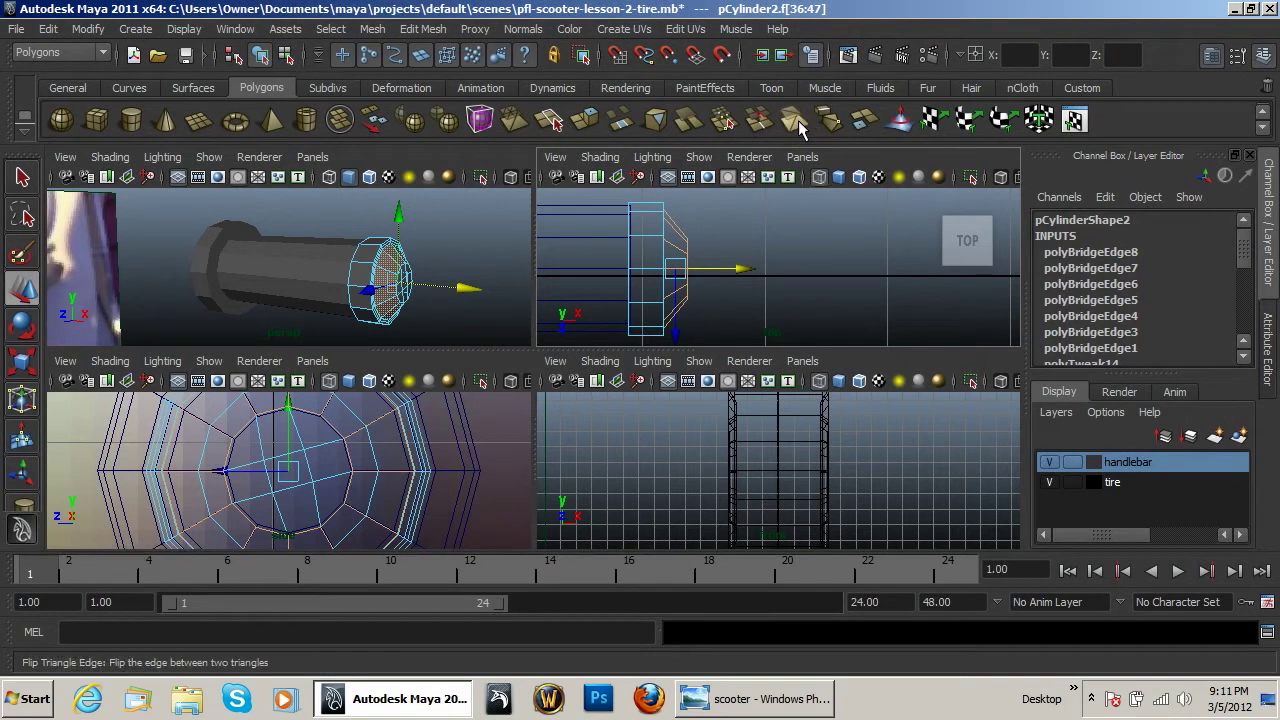
{"action": "left_click", "coordinate": [688, 120]}
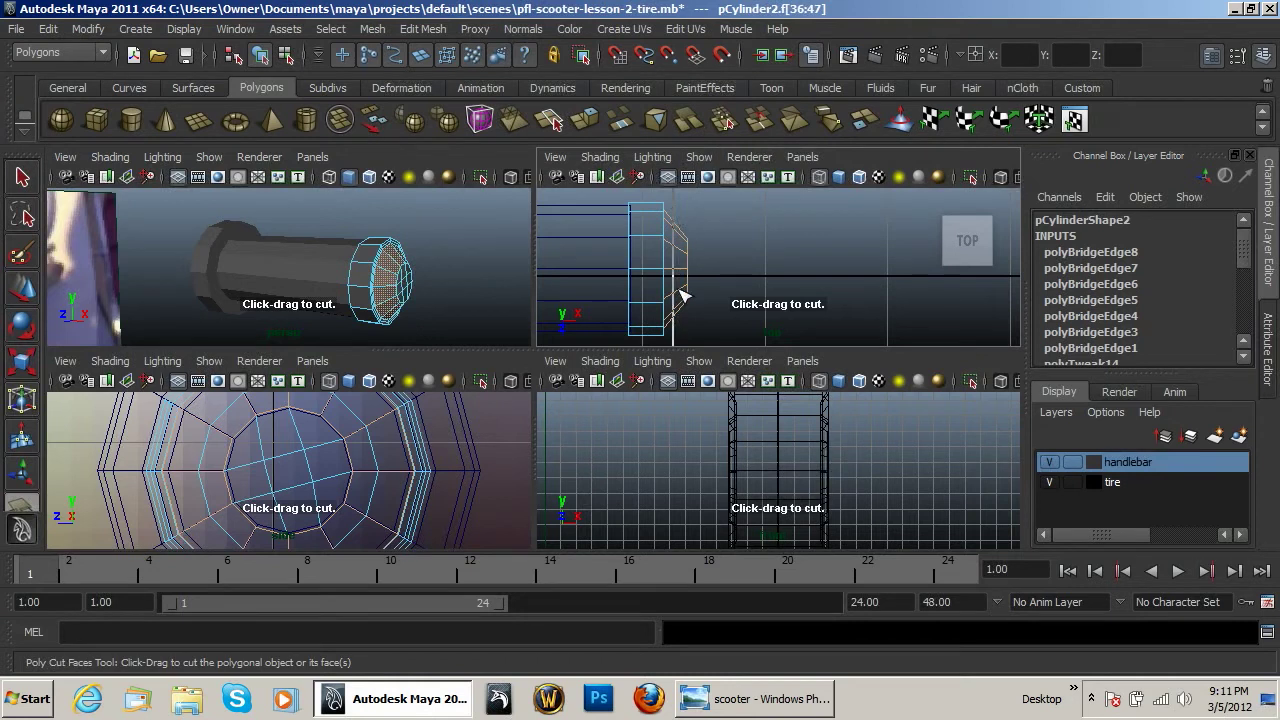
{"action": "left_click_drag", "start_coordinate": [698, 318], "coordinate": [688, 304]}
{"action": "right_click_drag", "start_coordinate": [670, 285], "coordinate": [670, 251]}
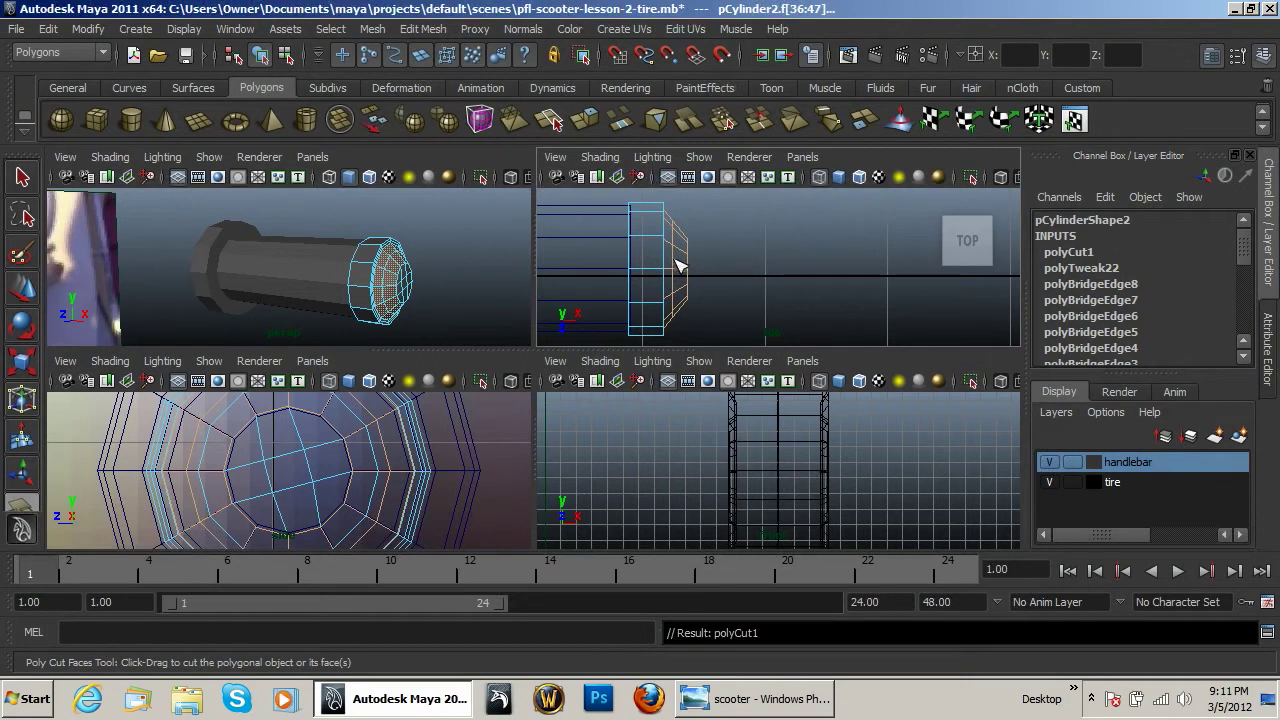
Select the edge loop made by the cut and move it outward along X to about 9.3 to round the cap.
{"action": "key", "text": "w"}
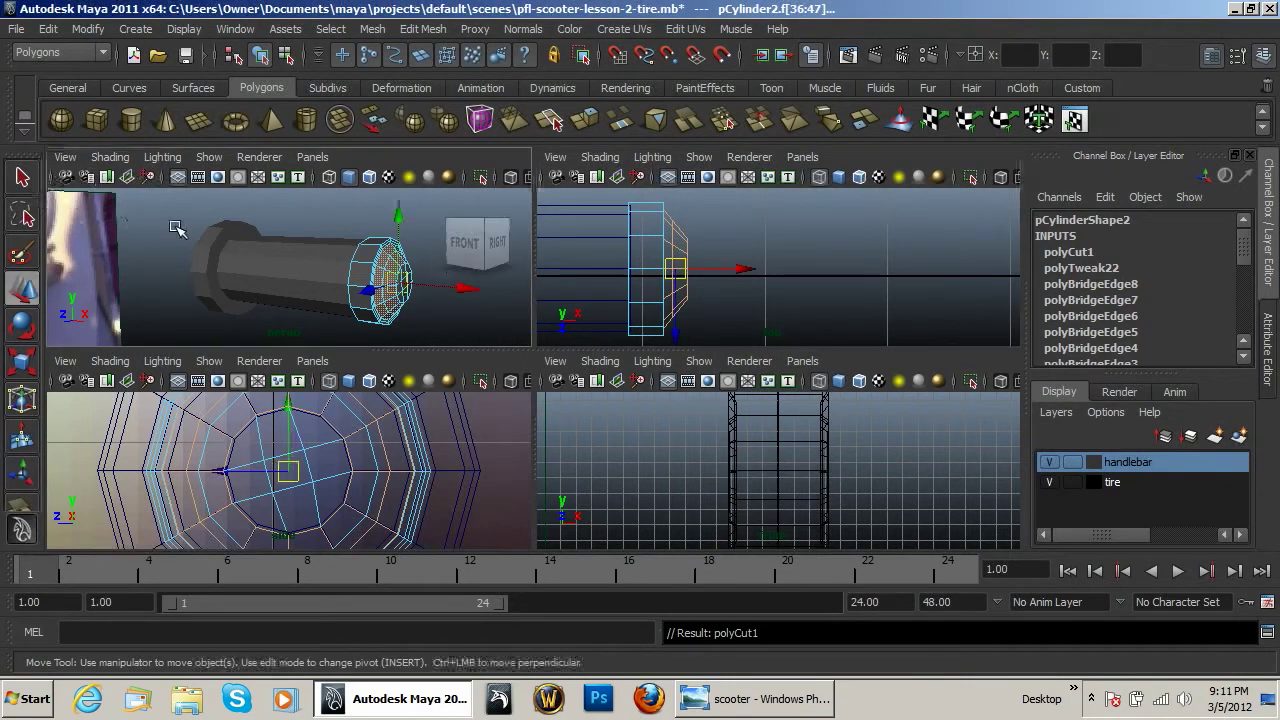
{"action": "mouse_move", "coordinate": [694, 260]}
{"action": "right_mouse_down"}
{"action": "mouse_move", "coordinate": [694, 223]}
{"action": "mouse_move", "coordinate": [672, 254]}
{"action": "right_mouse_up"}
{"action": "left_click", "coordinate": [680, 258]}
{"action": "left_click", "coordinate": [739, 247]}
{"action": "left_click", "coordinate": [672, 256]}
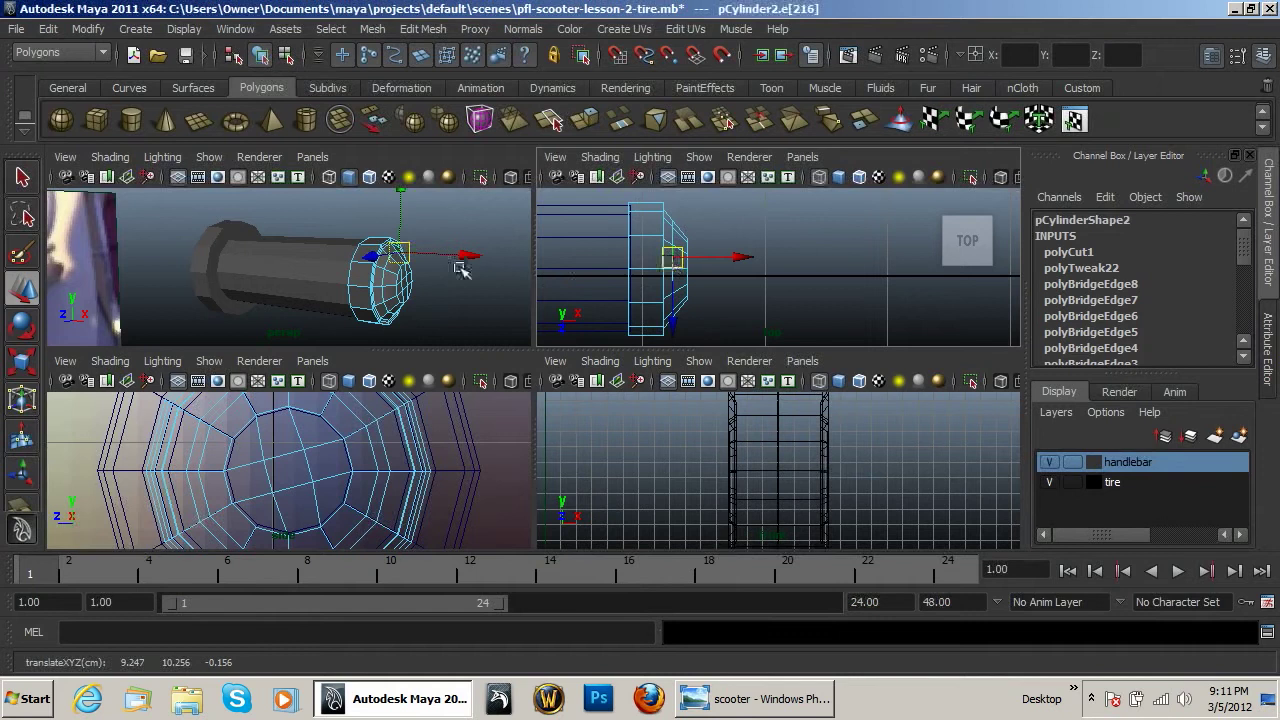
{"action": "scroll", "coordinate": [386, 262], "scroll_direction": "up", "scroll_amount": 5}
{"action": "key", "text": "f"}
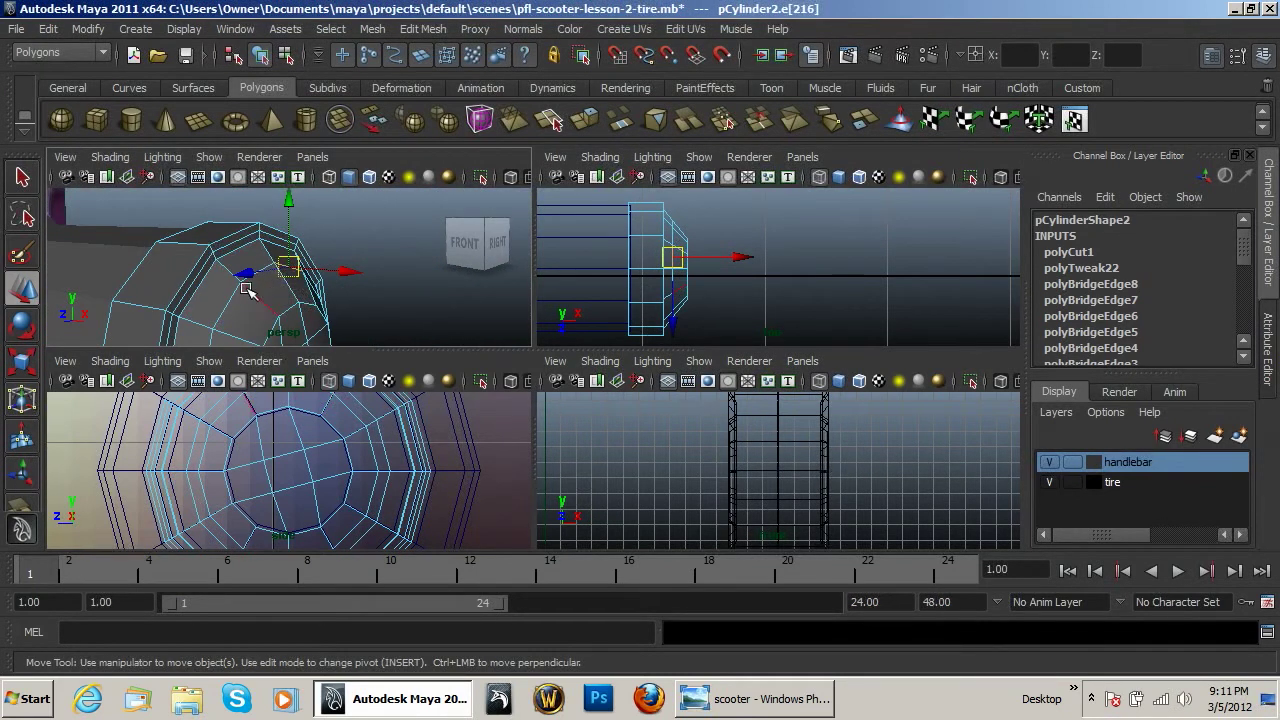
{"action": "double_click", "coordinate": [232, 297]}
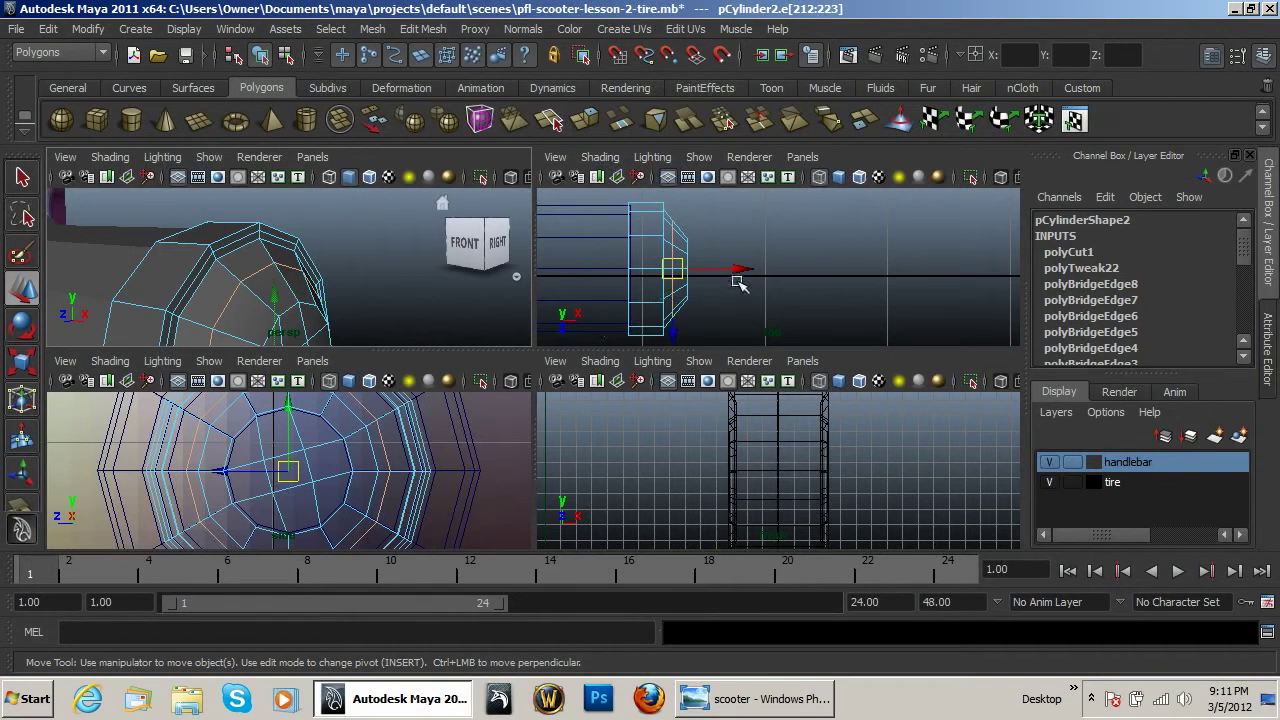
{"action": "left_click_drag", "start_coordinate": [740, 272], "coordinate": [745, 274]}
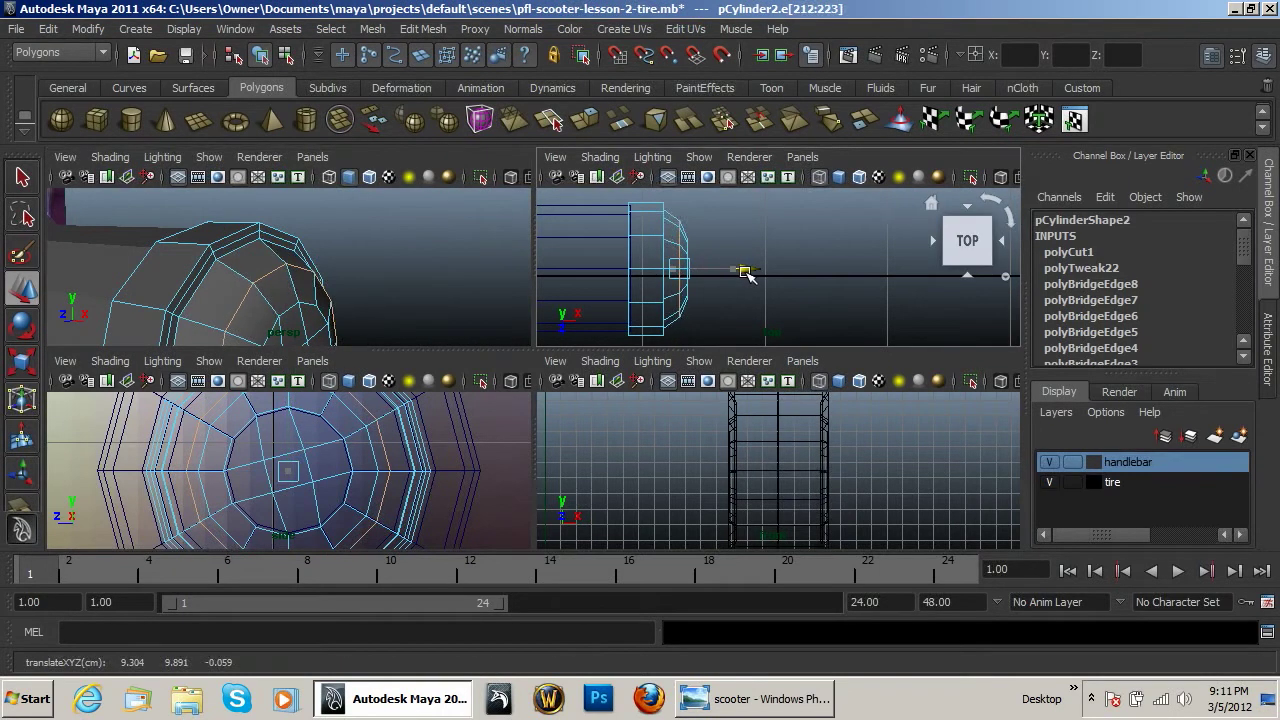
Return the grip to object mode, deselect it, and check the rounded end against the reference image.
{"action": "left_click", "coordinate": [386, 271]}
{"action": "right_click_drag", "start_coordinate": [313, 287], "coordinate": [313, 287]}
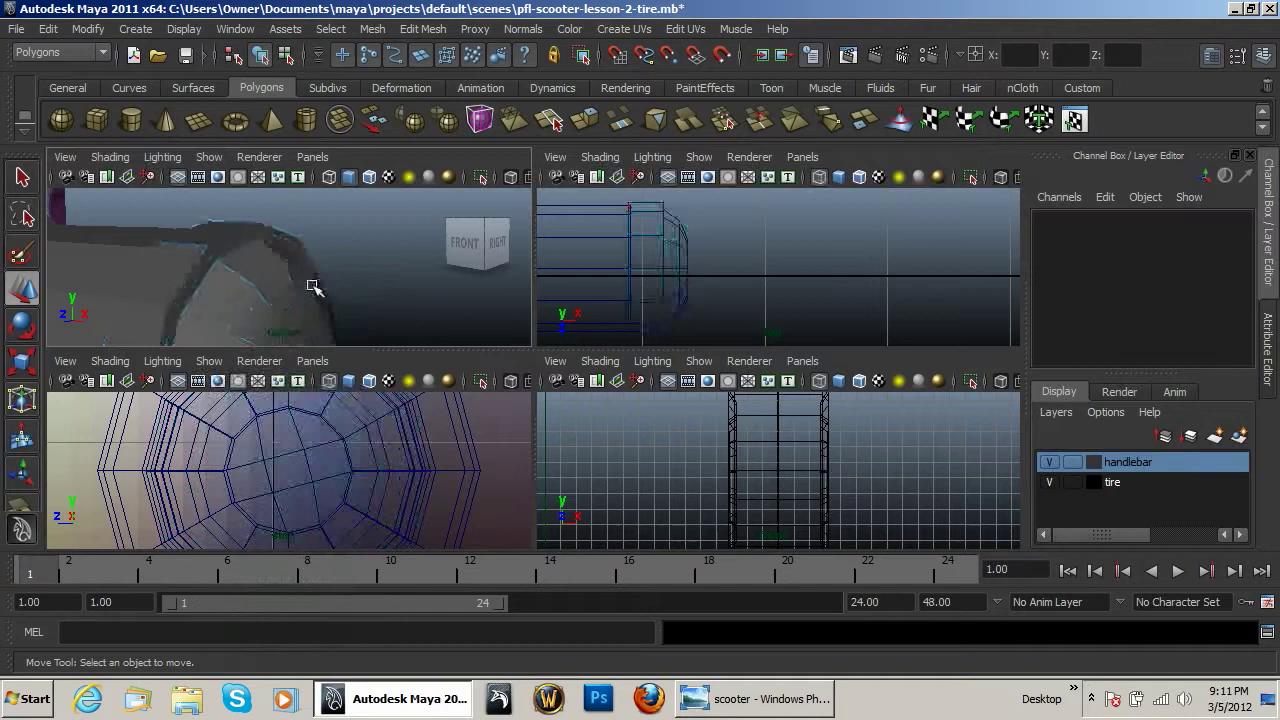
{"action": "left_click", "coordinate": [313, 287]}
{"action": "scroll", "coordinate": [377, 283], "scroll_direction": "down", "scroll_amount": 3}
{"action": "left_click", "coordinate": [346, 326]}
{"action": "left_click_drag", "start_coordinate": [362, 285], "coordinate": [278, 283], "text": "alt"}
{"action": "scroll", "coordinate": [276, 290], "scroll_direction": "down", "scroll_amount": 3}
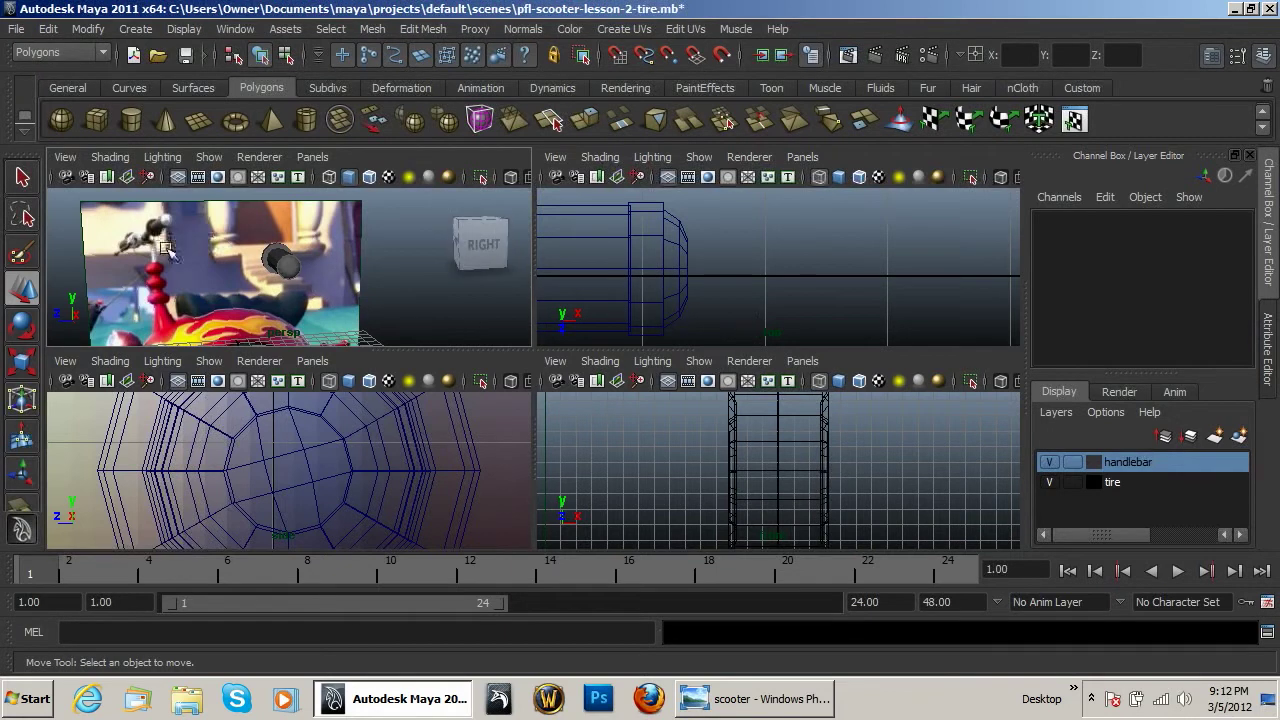
Switch to the scooter photo in Windows Photo Viewer, examine the handlebar and its stem enlarged, and return to Maya.
{"action": "left_click", "coordinate": [716, 699]}
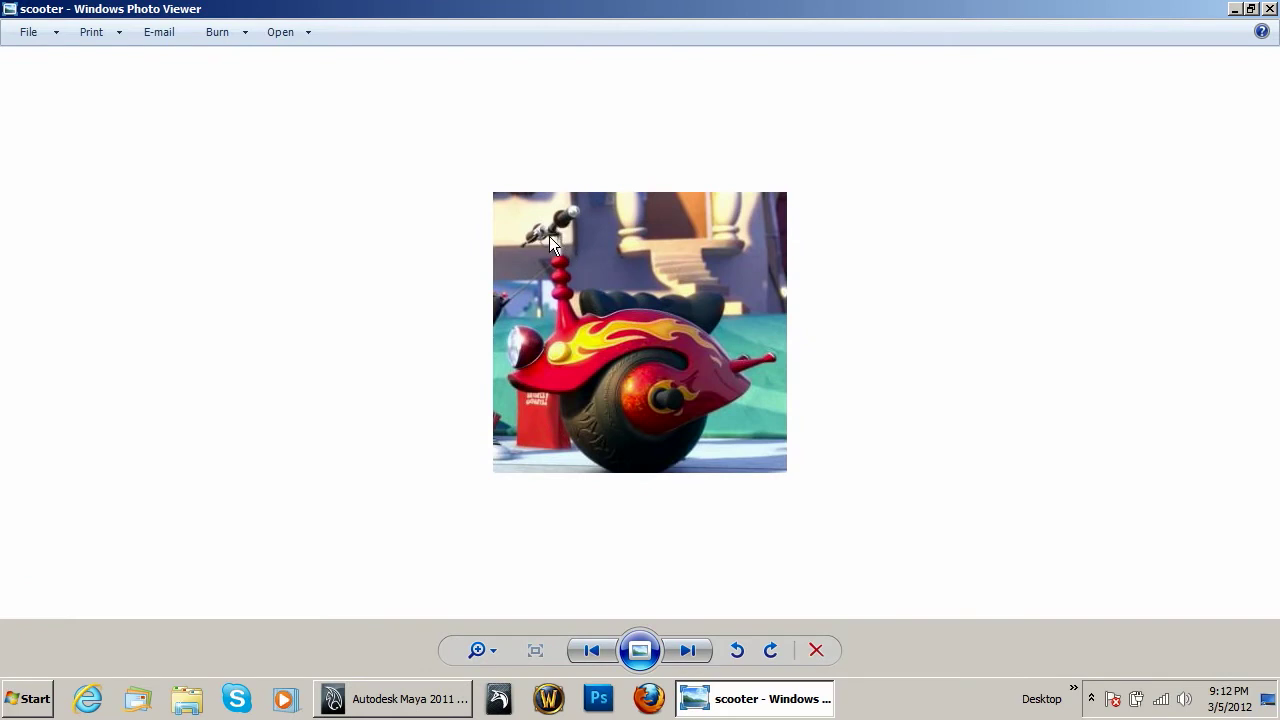
{"action": "scroll", "coordinate": [550, 233], "scroll_direction": "up", "scroll_amount": 4}
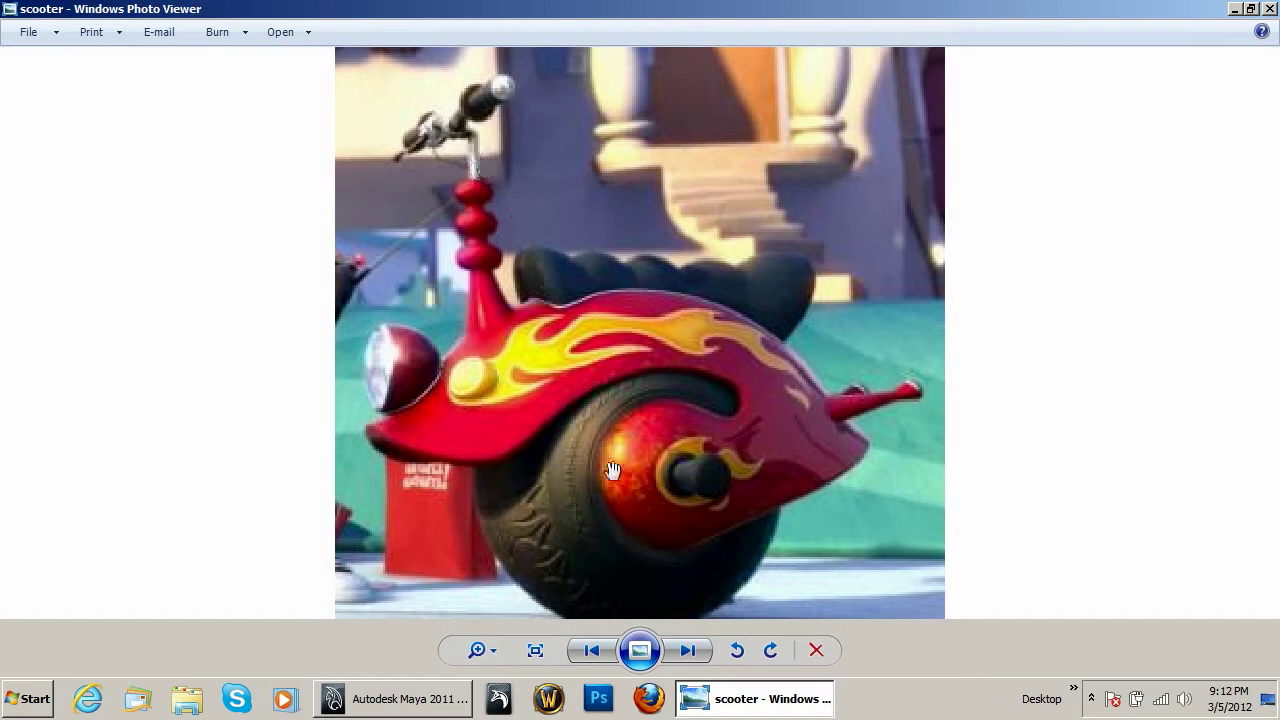
{"action": "left_click", "coordinate": [650, 700]}
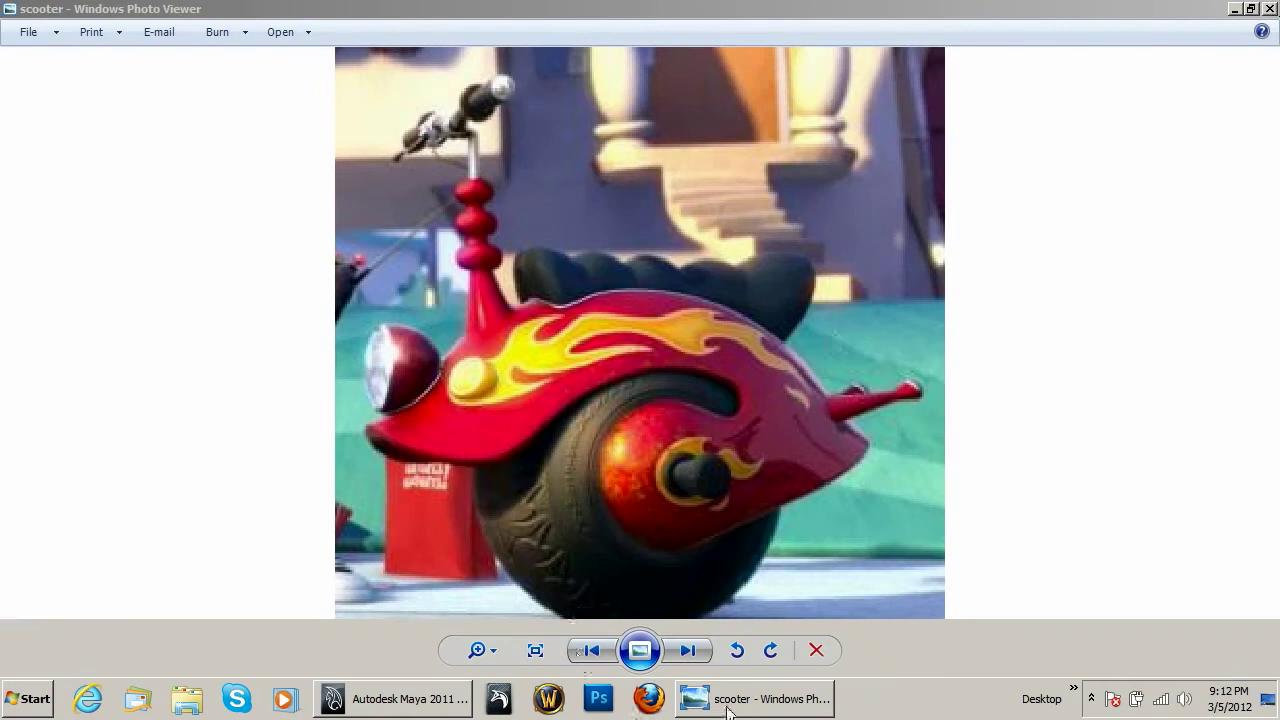
{"action": "left_click", "coordinate": [433, 698]}
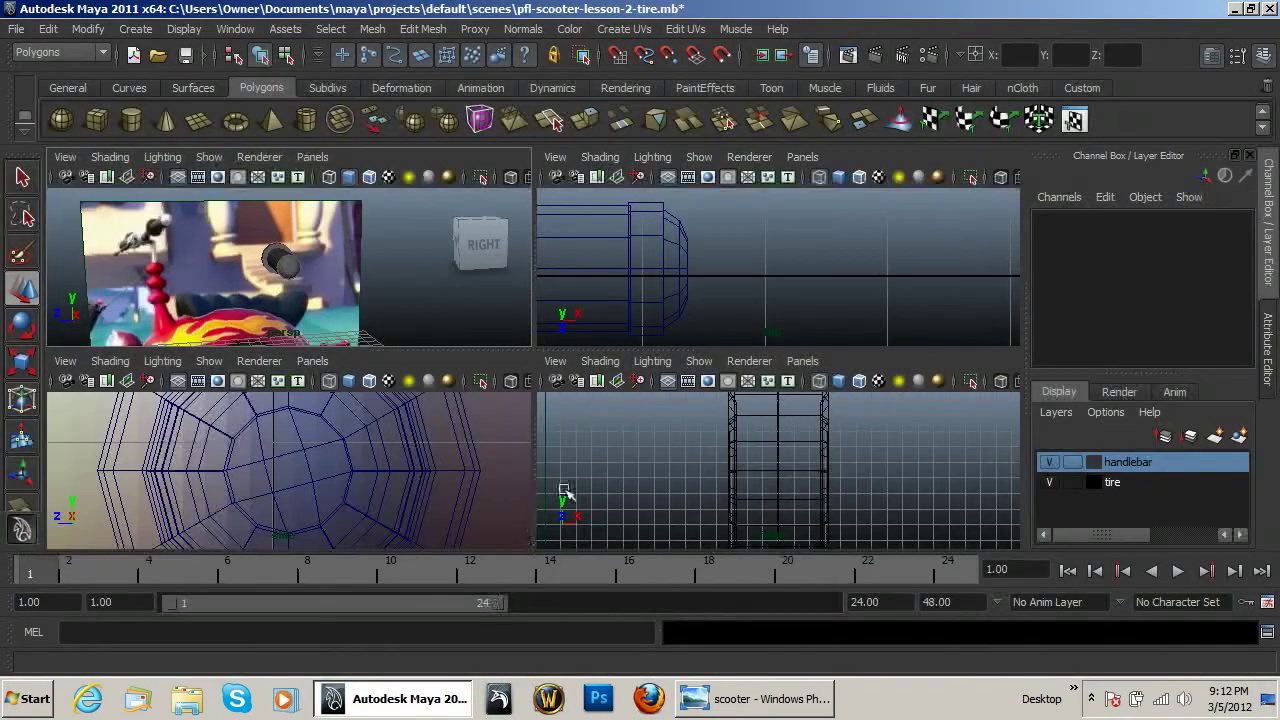
Create a polygon cylinder at the centre of the tire in the top view, about 0.5 in radius and 0.7 high.
{"action": "scroll", "coordinate": [643, 271], "scroll_direction": "down", "scroll_amount": 8}
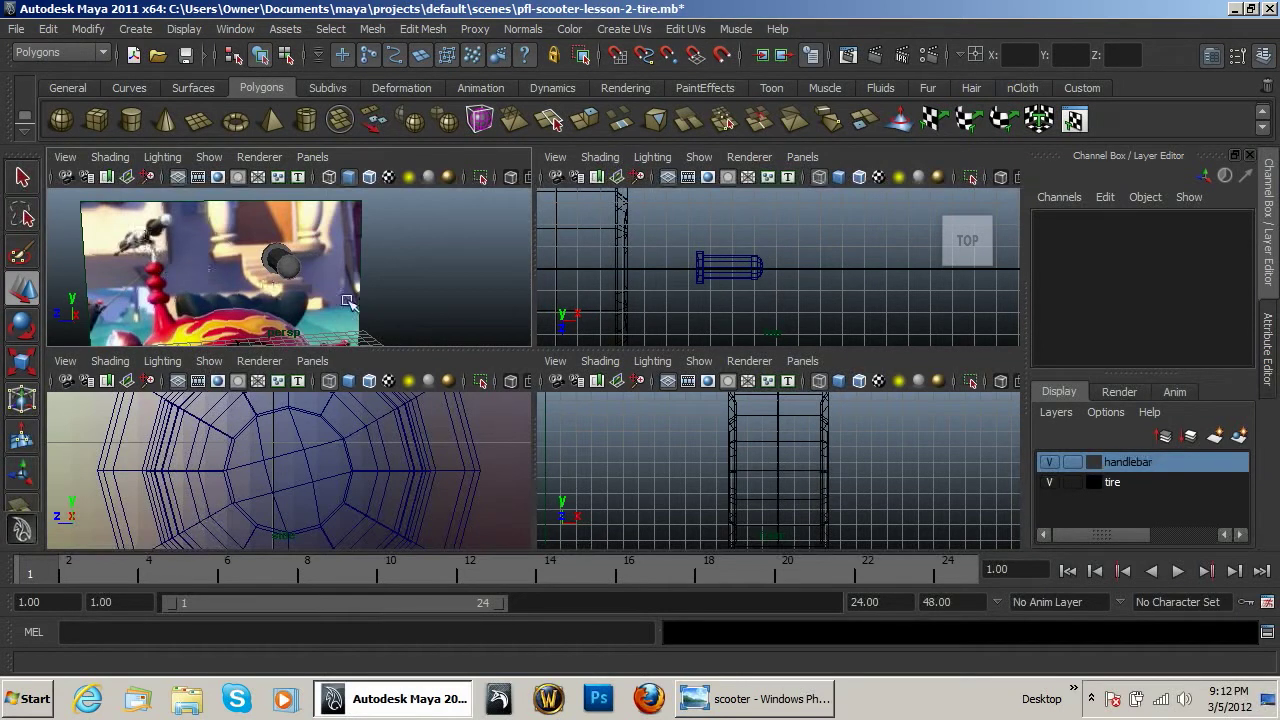
{"action": "left_click", "coordinate": [732, 268]}
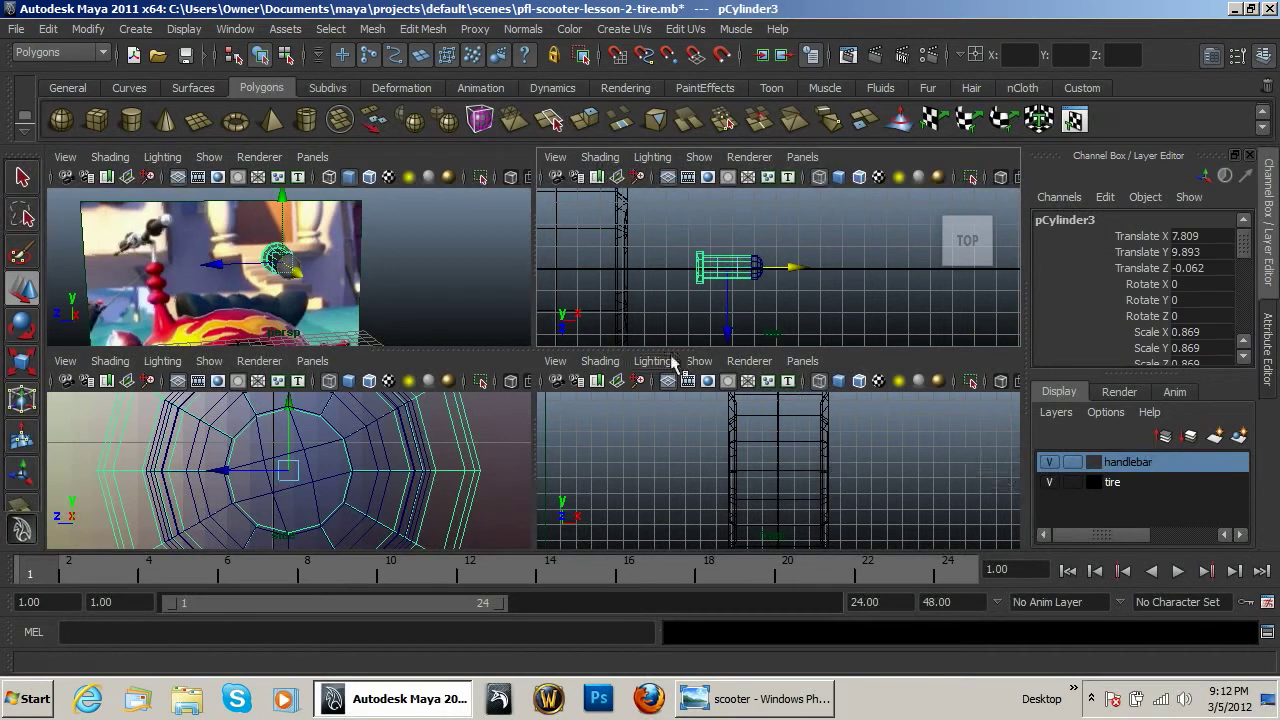
{"action": "key", "text": "f"}
{"action": "key", "text": "f"}
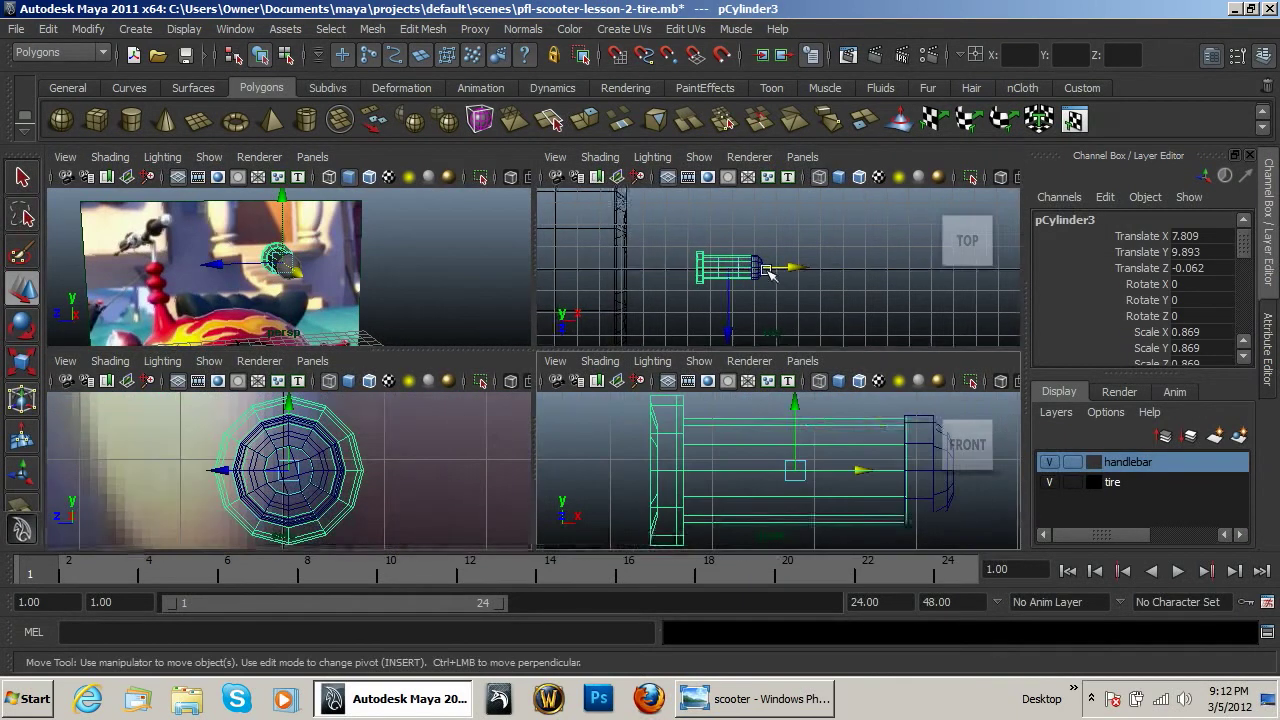
{"action": "key", "text": "f"}
{"action": "scroll", "coordinate": [742, 318], "scroll_direction": "down", "scroll_amount": 6}
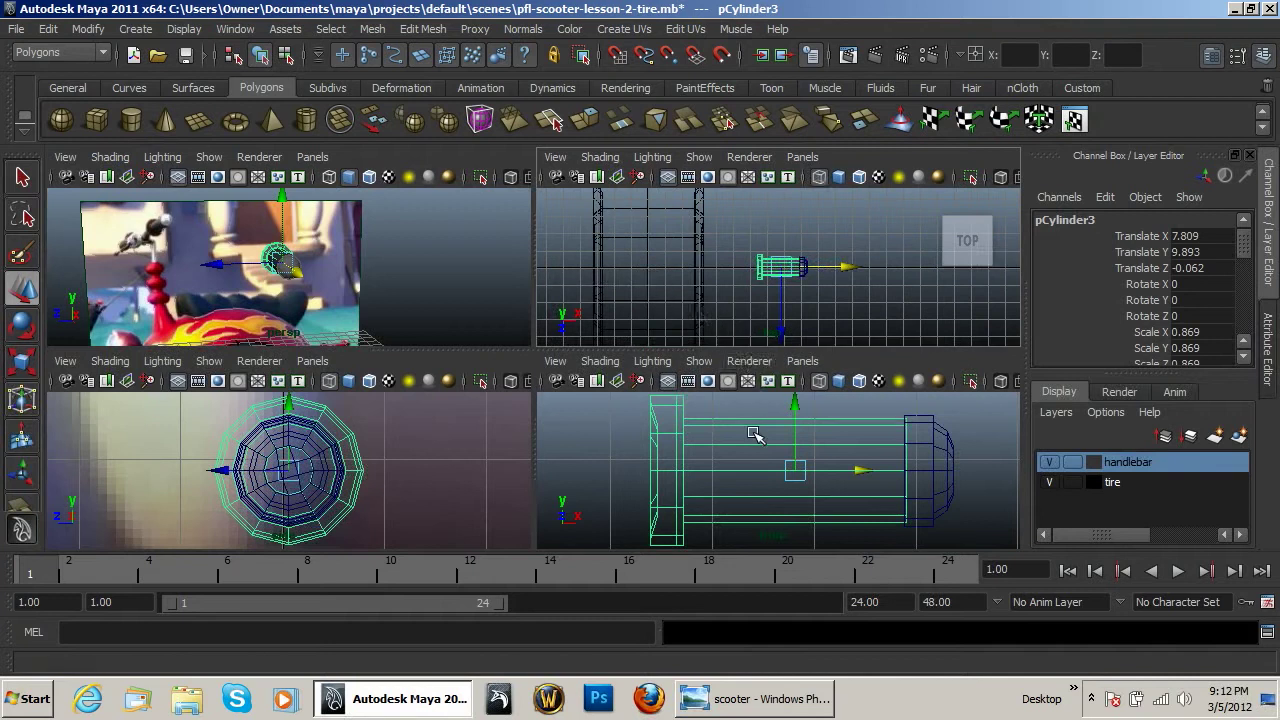
{"action": "left_click", "coordinate": [674, 271]}
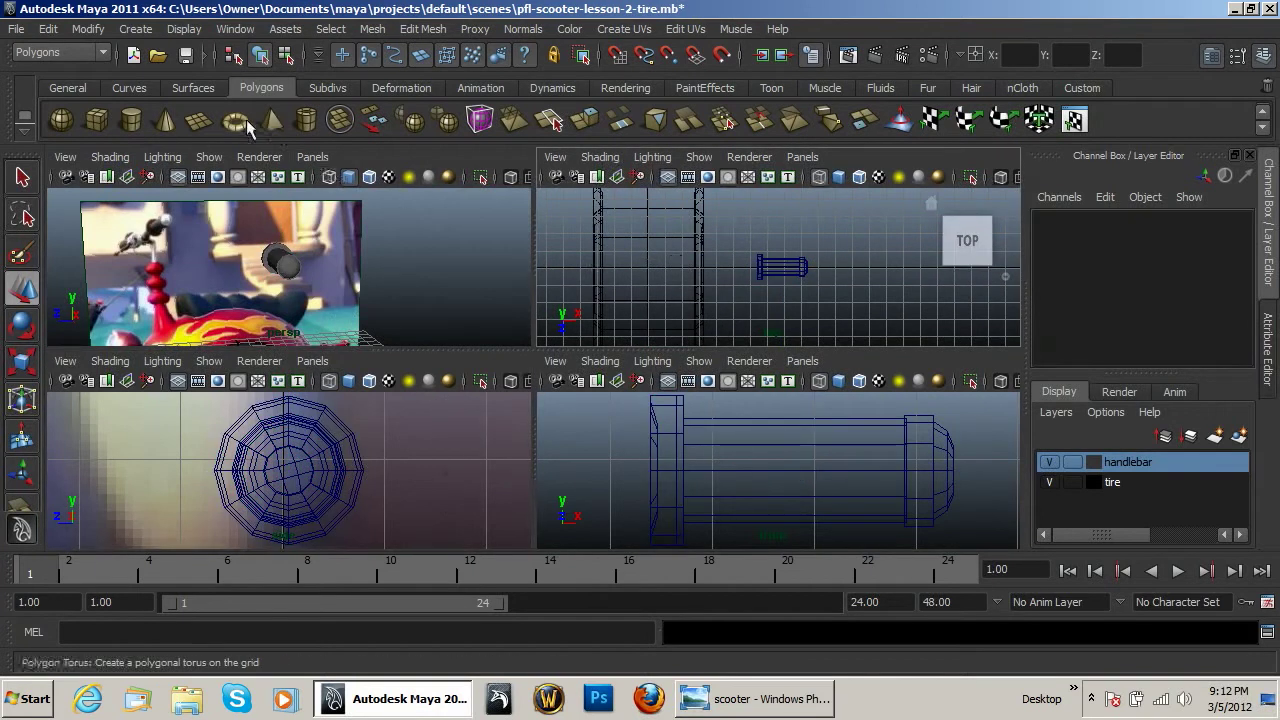
{"action": "left_click", "coordinate": [129, 121]}
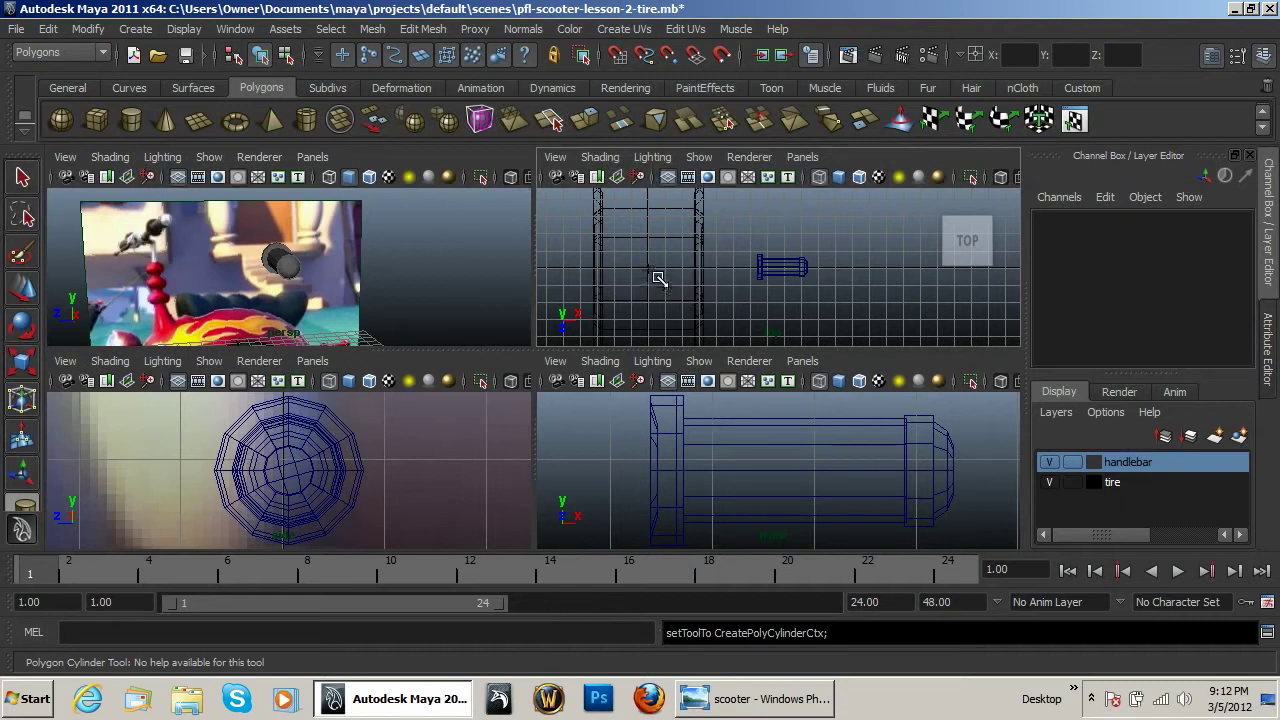
{"action": "left_click_drag", "start_coordinate": [649, 269], "coordinate": [656, 275]}
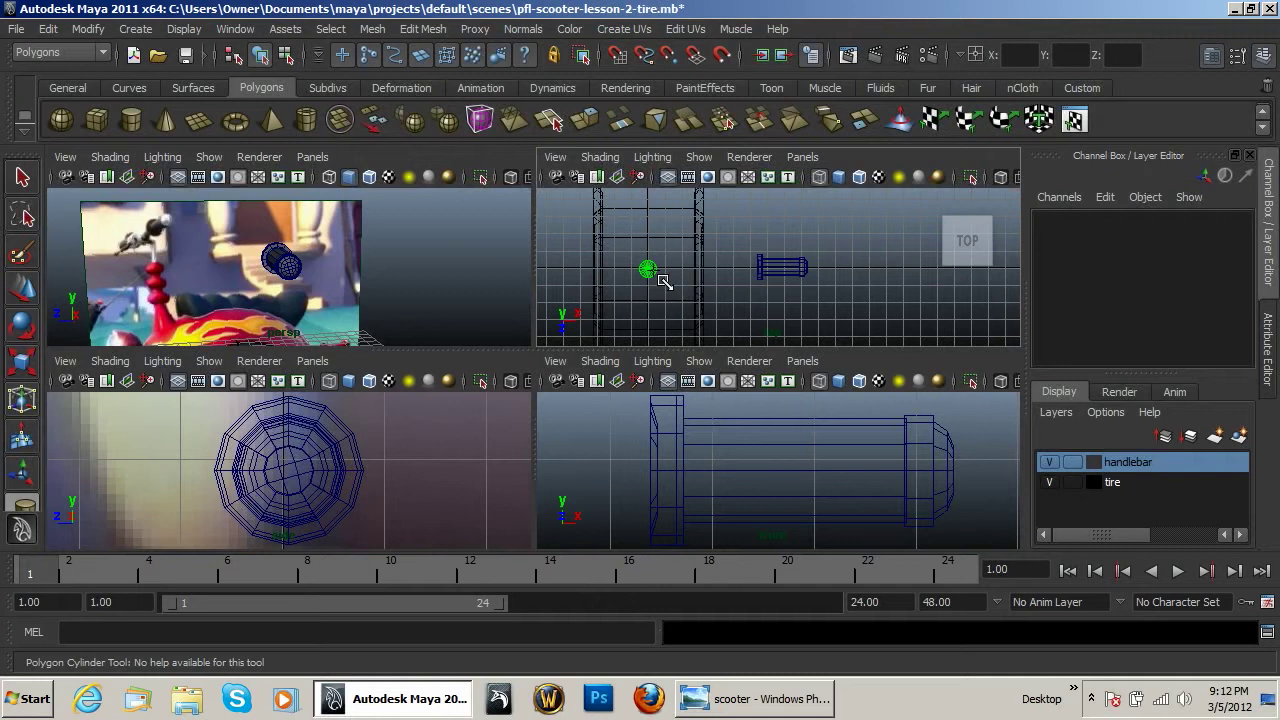
{"action": "left_click_drag", "start_coordinate": [658, 274], "coordinate": [655, 275]}
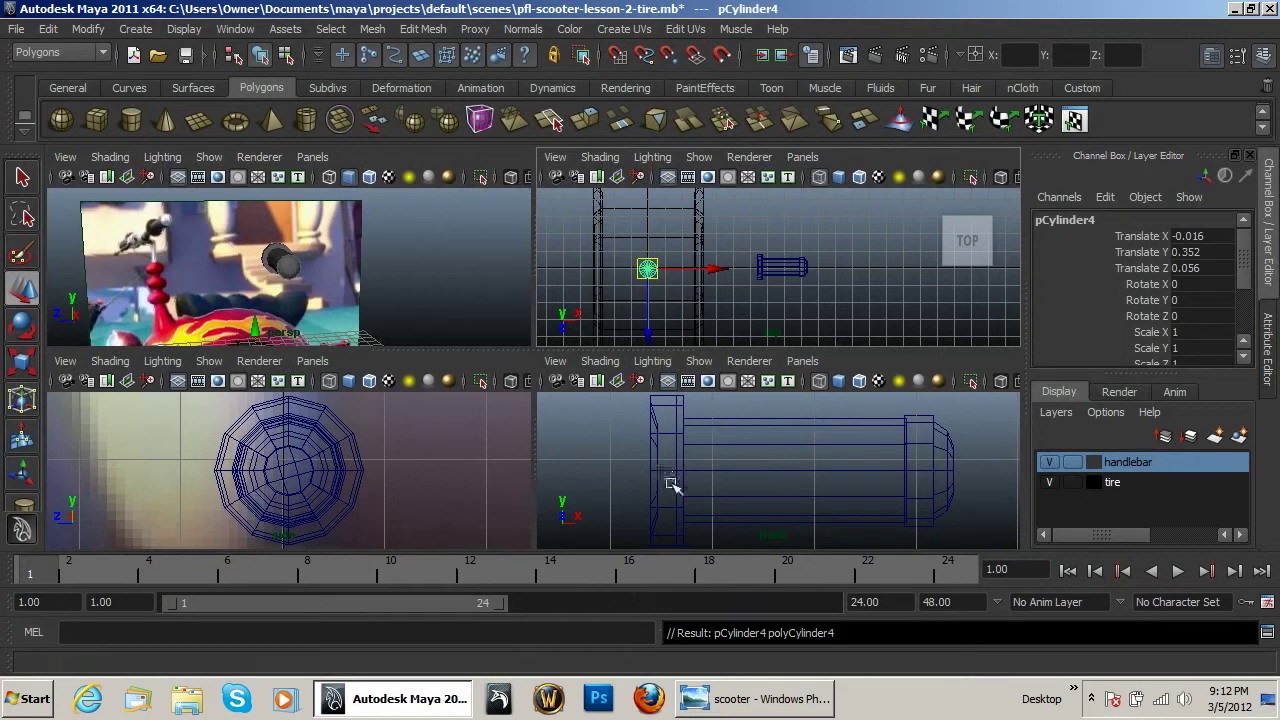
Set the new cylinder's axis subdivisions to 12 and its height subdivisions to 10.
{"action": "scroll", "coordinate": [677, 490], "scroll_direction": "down", "scroll_amount": 5}
{"action": "scroll", "coordinate": [650, 486], "scroll_direction": "down", "scroll_amount": 3}
{"action": "key", "text": "f"}
{"action": "scroll", "coordinate": [738, 482], "scroll_direction": "down", "scroll_amount": 5}
{"action": "scroll", "coordinate": [790, 474], "scroll_direction": "down", "scroll_amount": 2}
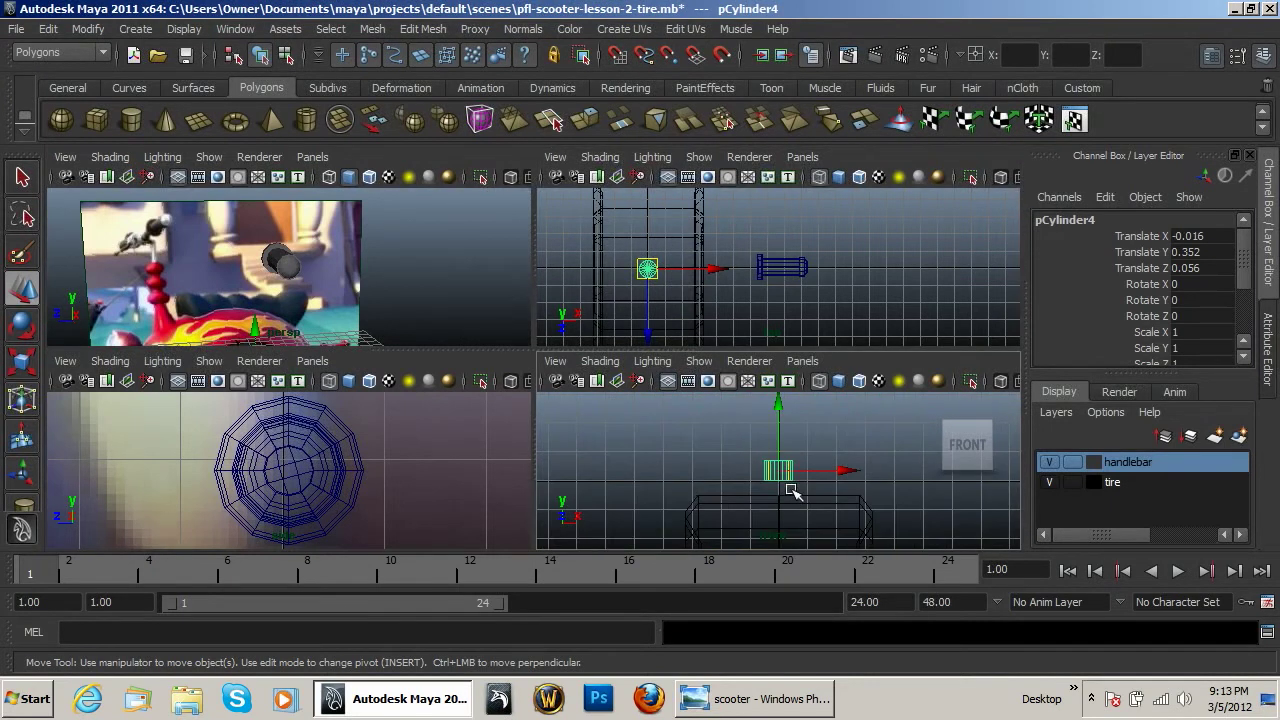
{"action": "scroll", "coordinate": [1243, 266], "scroll_direction": "down", "scroll_amount": 4}
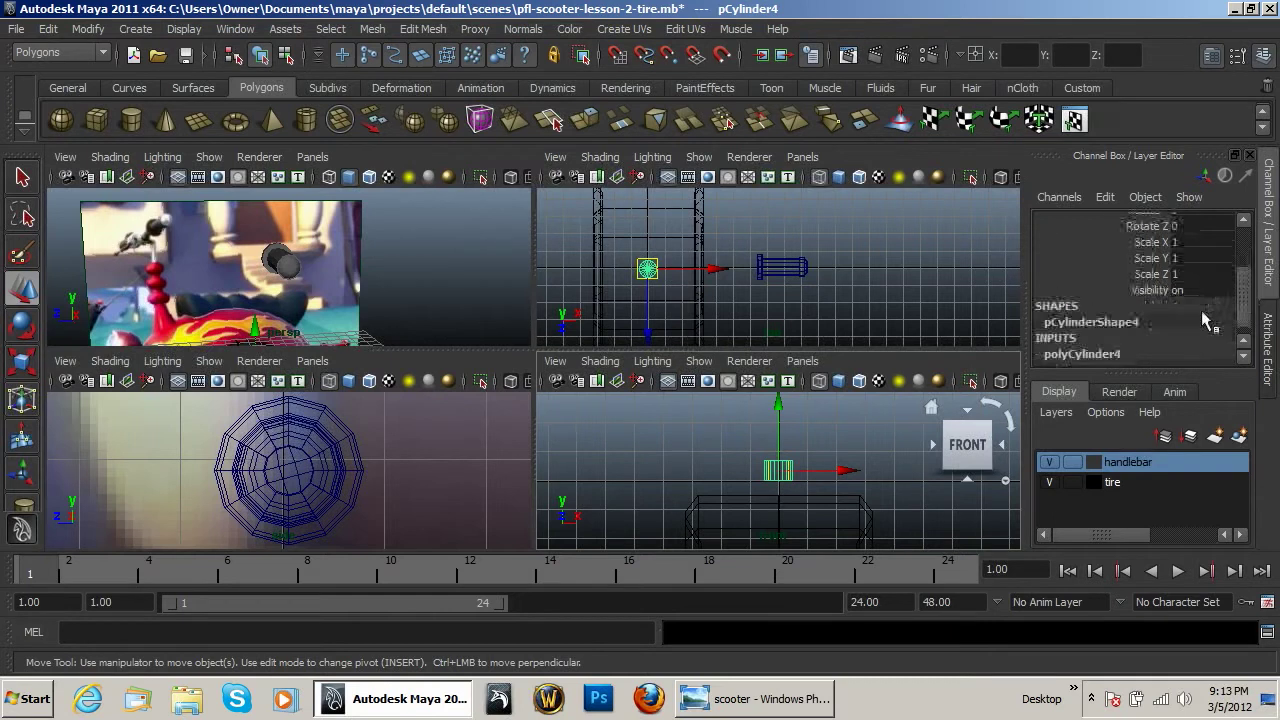
{"action": "left_click", "coordinate": [1110, 341]}
{"action": "left_click", "coordinate": [1199, 278]}
{"action": "key", "text": "Return"}
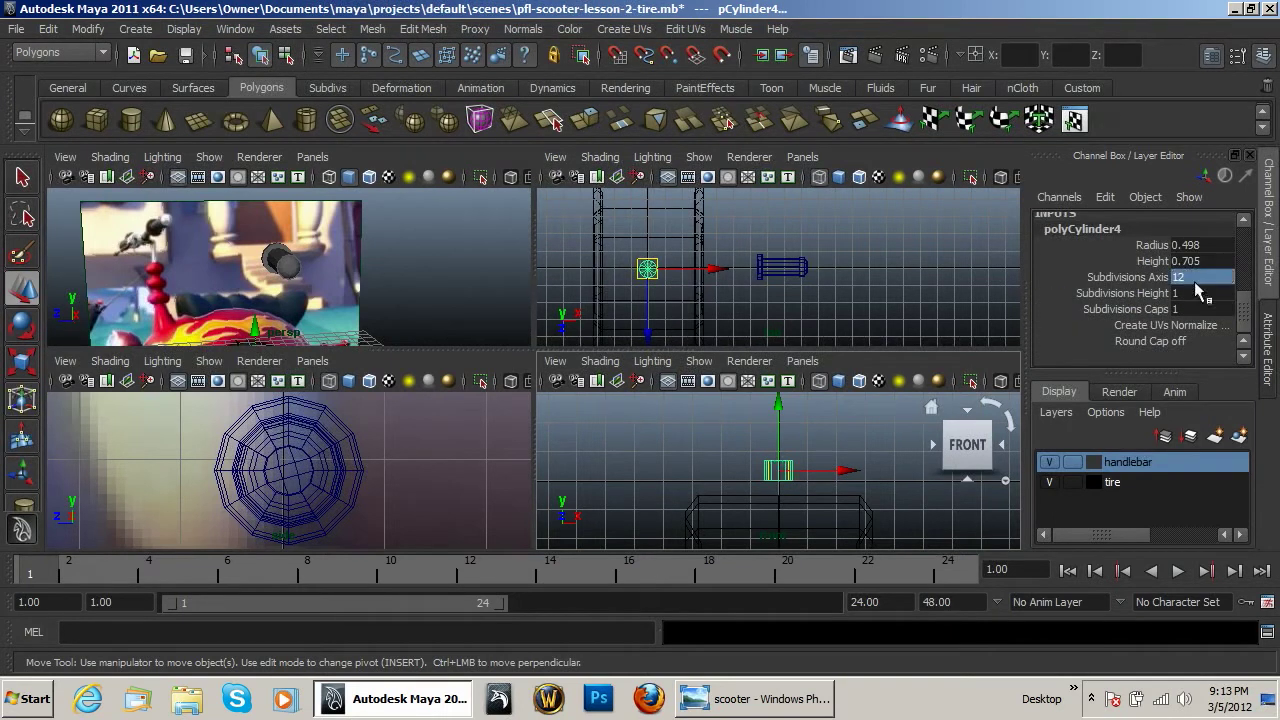
{"action": "left_click", "coordinate": [1193, 293]}
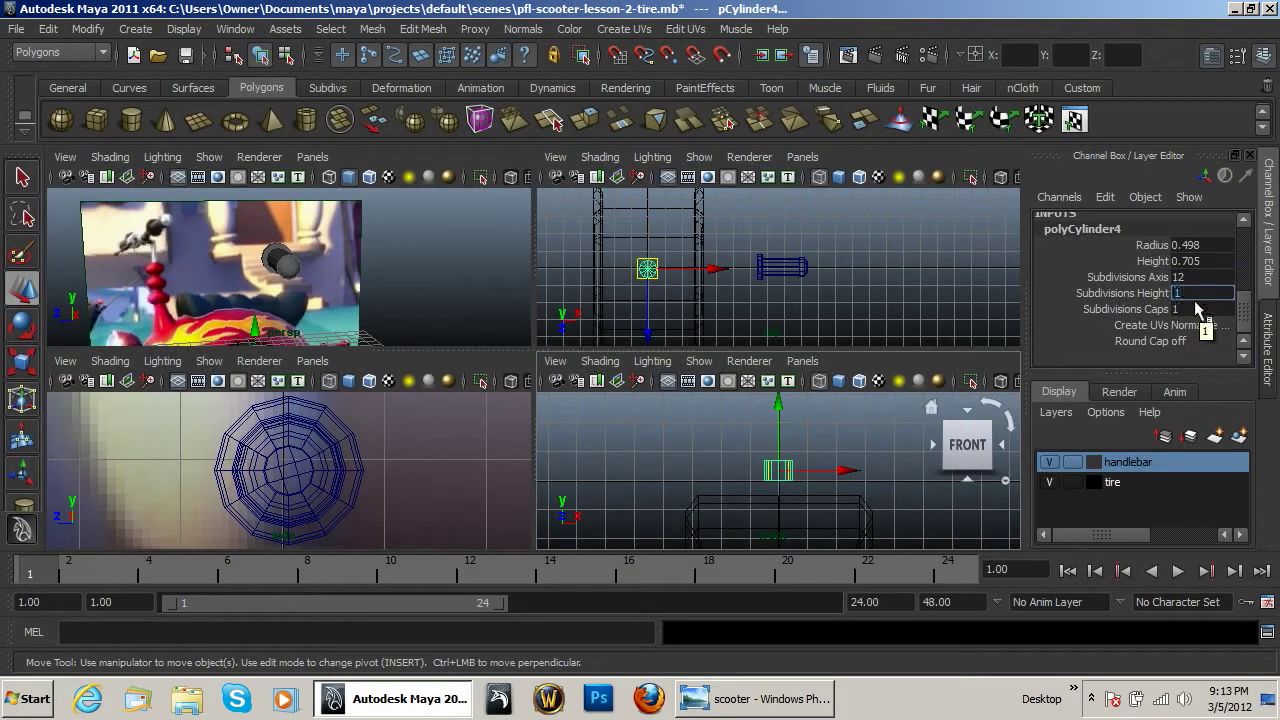
{"action": "type", "text": "10"}
{"action": "key", "text": "Return"}
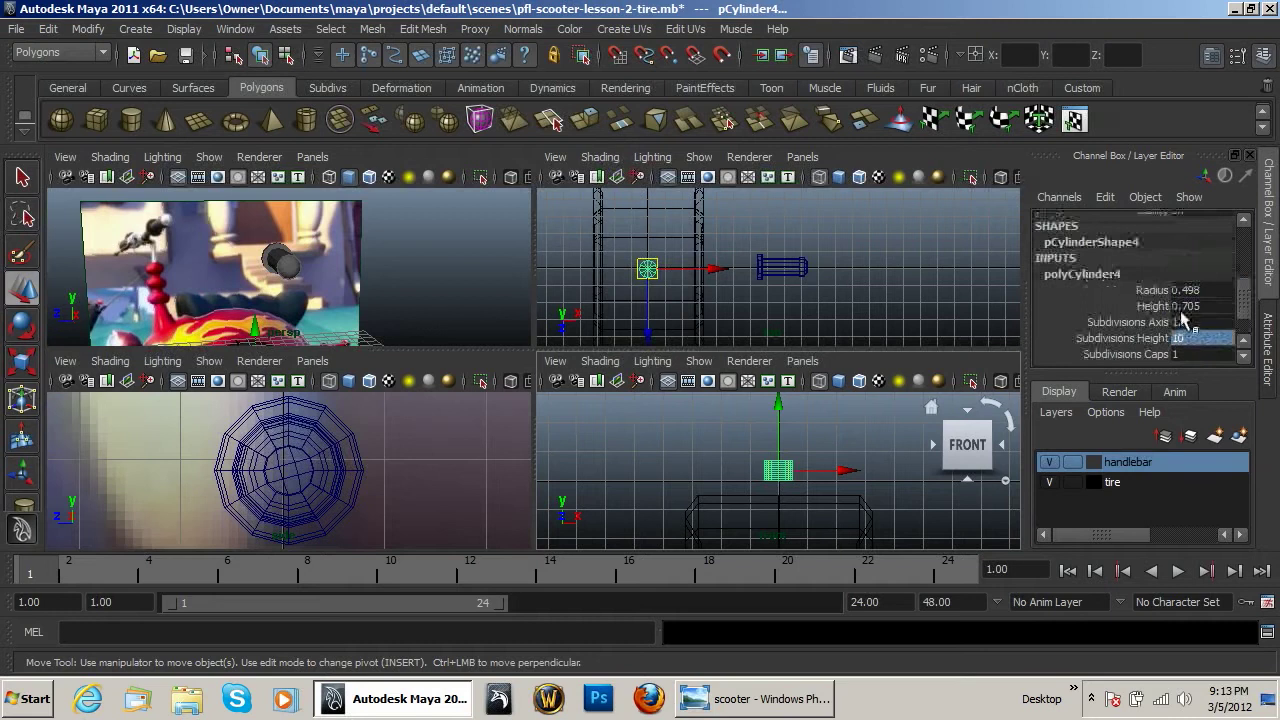
Try a height of 2 for the new cylinder, and increase it to 4.
{"action": "left_click", "coordinate": [1203, 306]}
{"action": "type", "text": "2"}
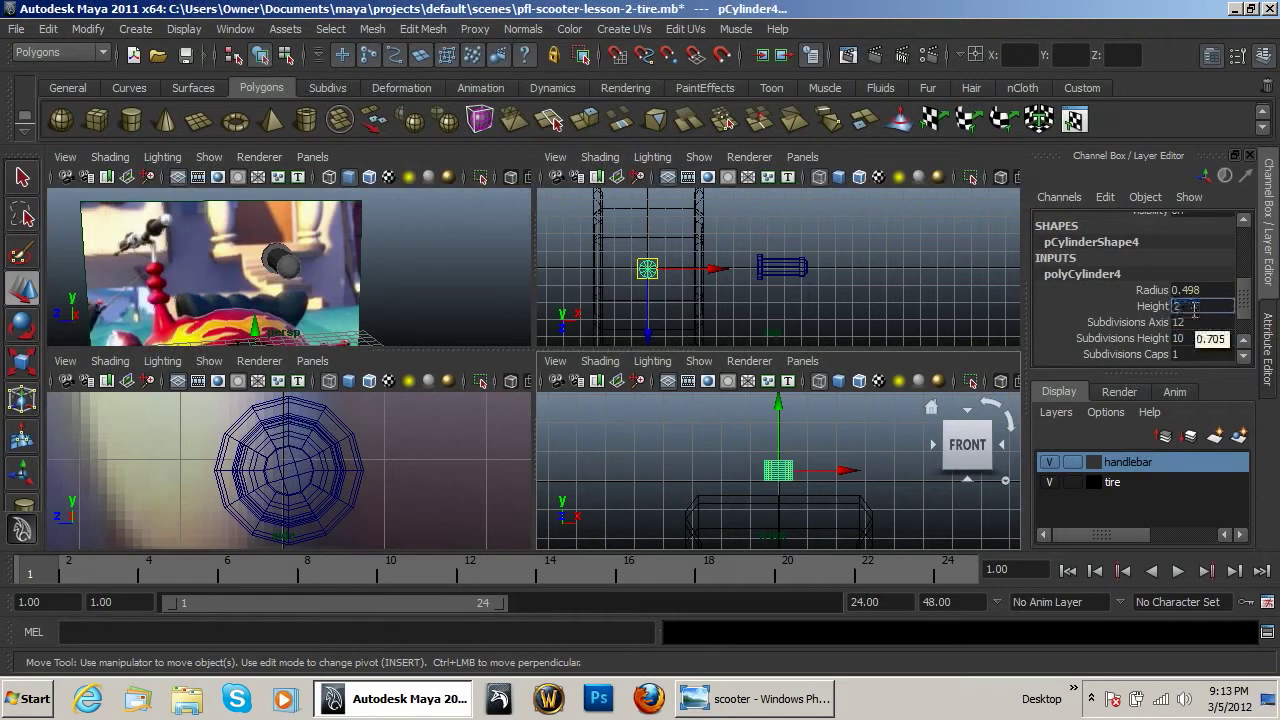
{"action": "key", "text": "Return"}
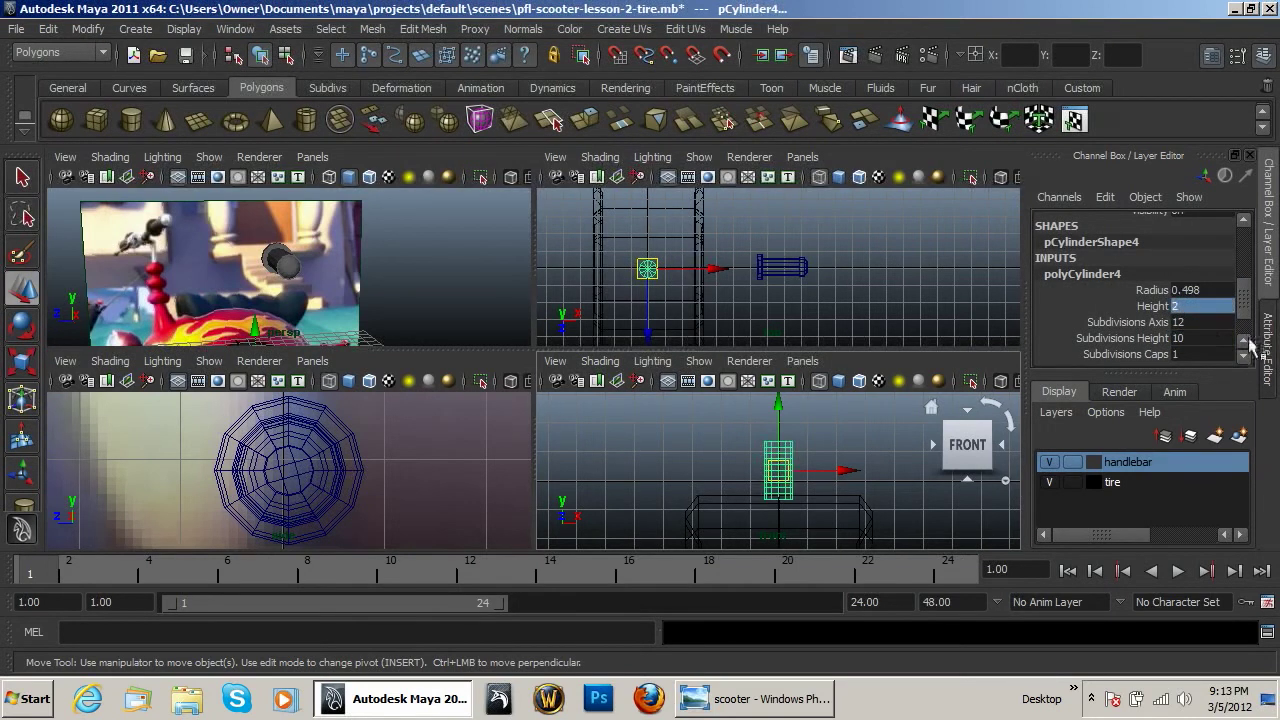
{"action": "left_click", "coordinate": [1181, 308]}
{"action": "type", "text": "4"}
{"action": "key", "text": "Return"}
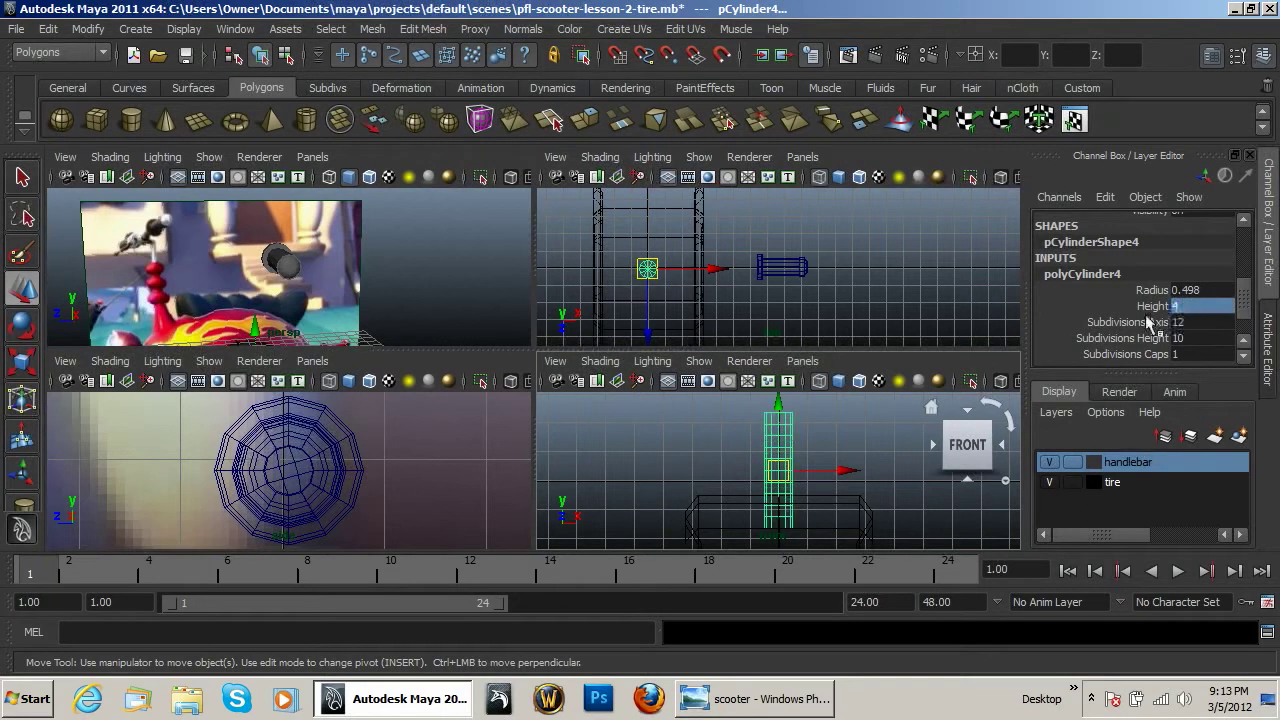
Move the tall cylinder up along Y to about 8.16, so its upper end reaches the grip's level.
{"action": "left_click_drag", "start_coordinate": [265, 288], "coordinate": [403, 404], "text": "alt"}
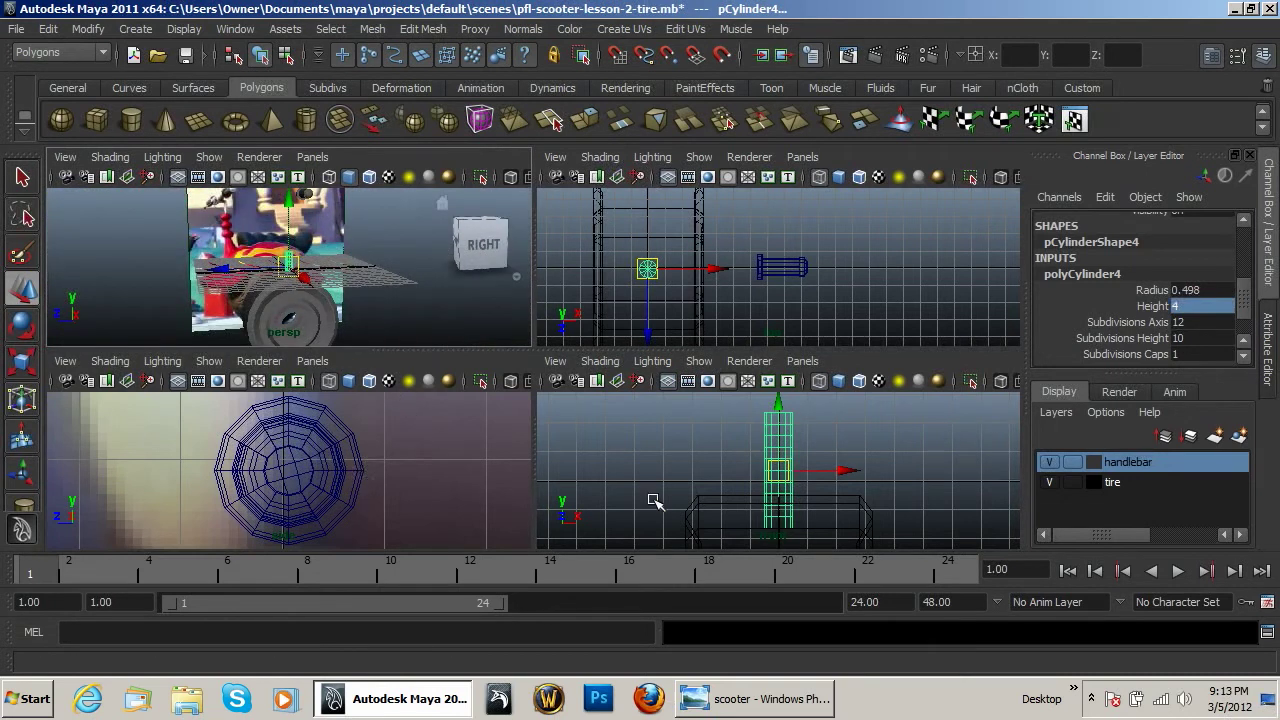
{"action": "scroll", "coordinate": [654, 503], "scroll_direction": "down", "scroll_amount": 1}
{"action": "scroll", "coordinate": [403, 497], "scroll_direction": "down", "scroll_amount": 7}
{"action": "scroll", "coordinate": [296, 499], "scroll_direction": "up", "scroll_amount": 5}
{"action": "scroll", "coordinate": [296, 518], "scroll_direction": "down", "scroll_amount": 4}
{"action": "left_click_drag", "start_coordinate": [288, 523], "coordinate": [324, 437]}
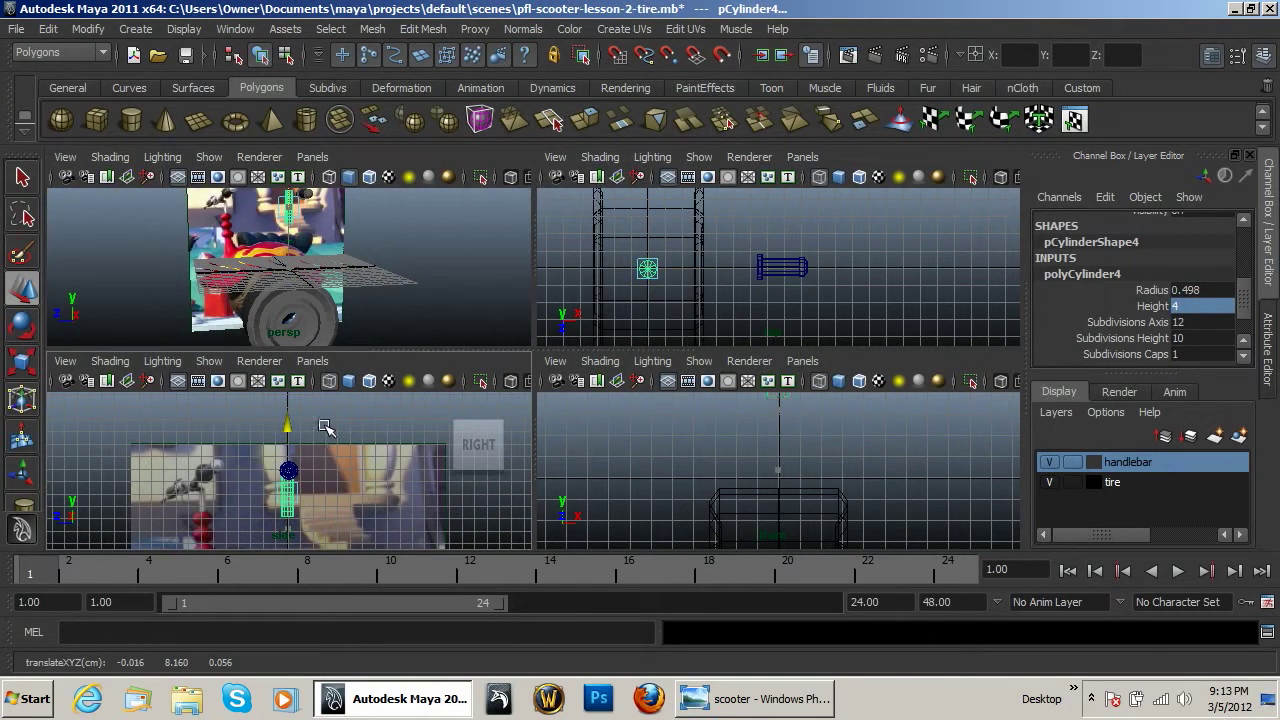
Reduce the tall cylinder's radius to 0.298 to make it thinner than the grip.
{"action": "scroll", "coordinate": [324, 437], "scroll_direction": "up", "scroll_amount": 6}
{"action": "scroll", "coordinate": [676, 277], "scroll_direction": "up", "scroll_amount": 2}
{"action": "scroll", "coordinate": [676, 277], "scroll_direction": "down", "scroll_amount": 2}
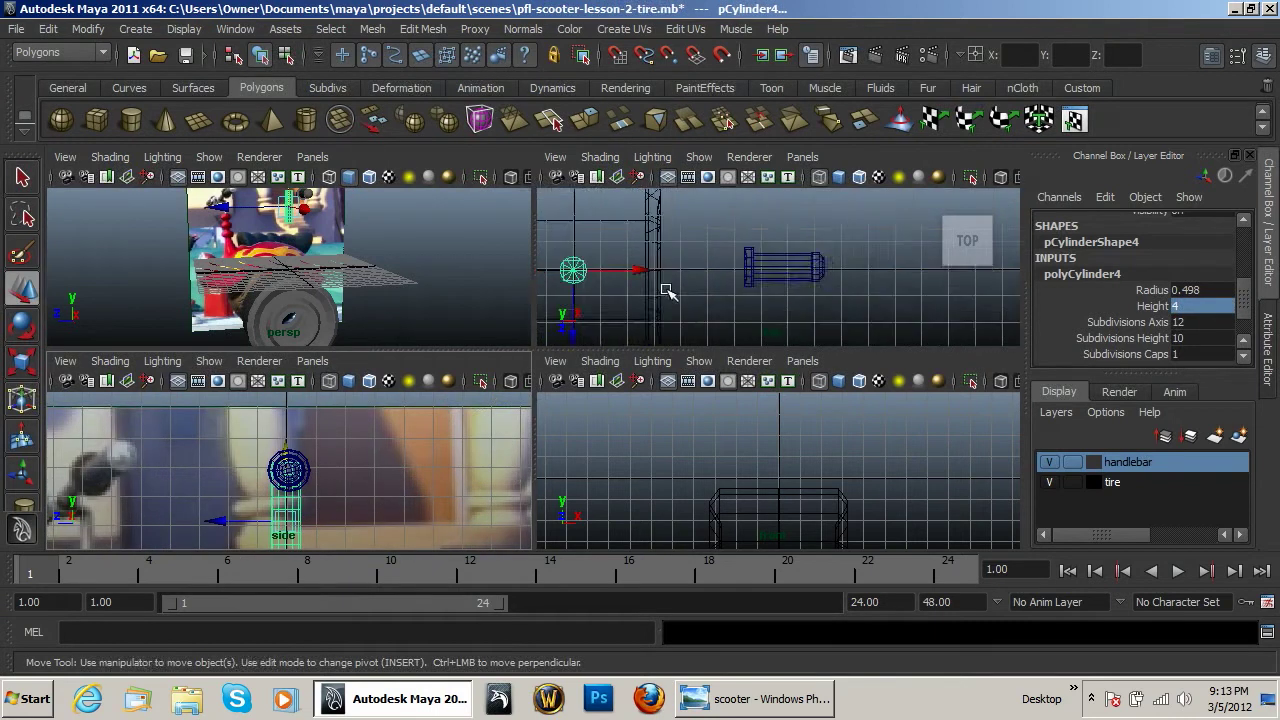
{"action": "double_click", "coordinate": [1190, 290]}
{"action": "type", "text": "0.98"}
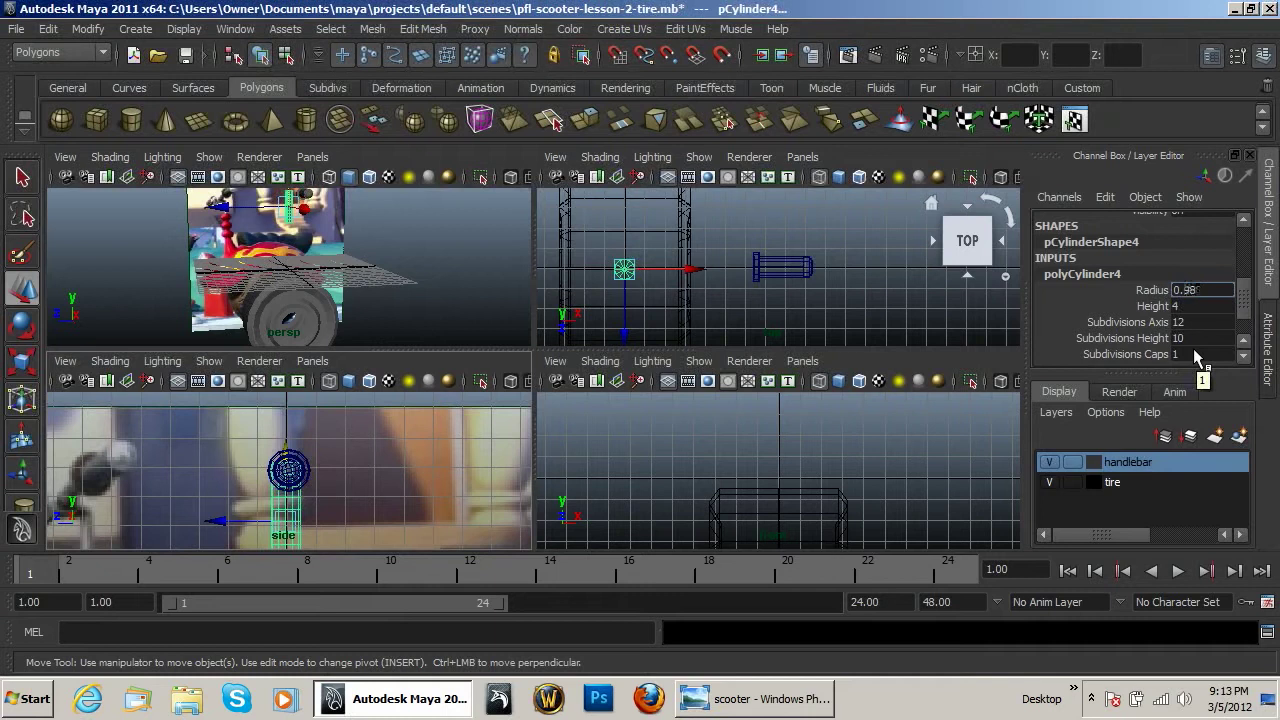
{"action": "type", "text": "2"}
{"action": "key", "text": "Return"}
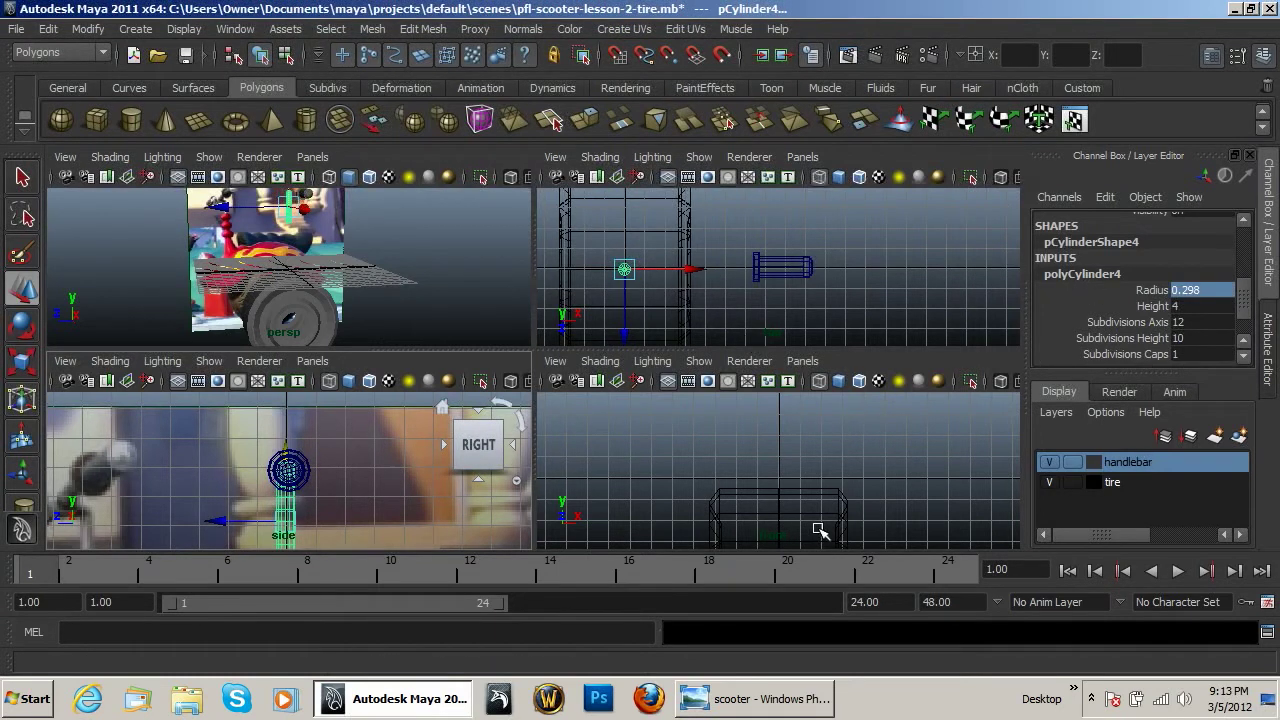
Set the tall cylinder's height to 8.
{"action": "key", "text": "f"}
{"action": "scroll", "coordinate": [822, 503], "scroll_direction": "down", "scroll_amount": 5}
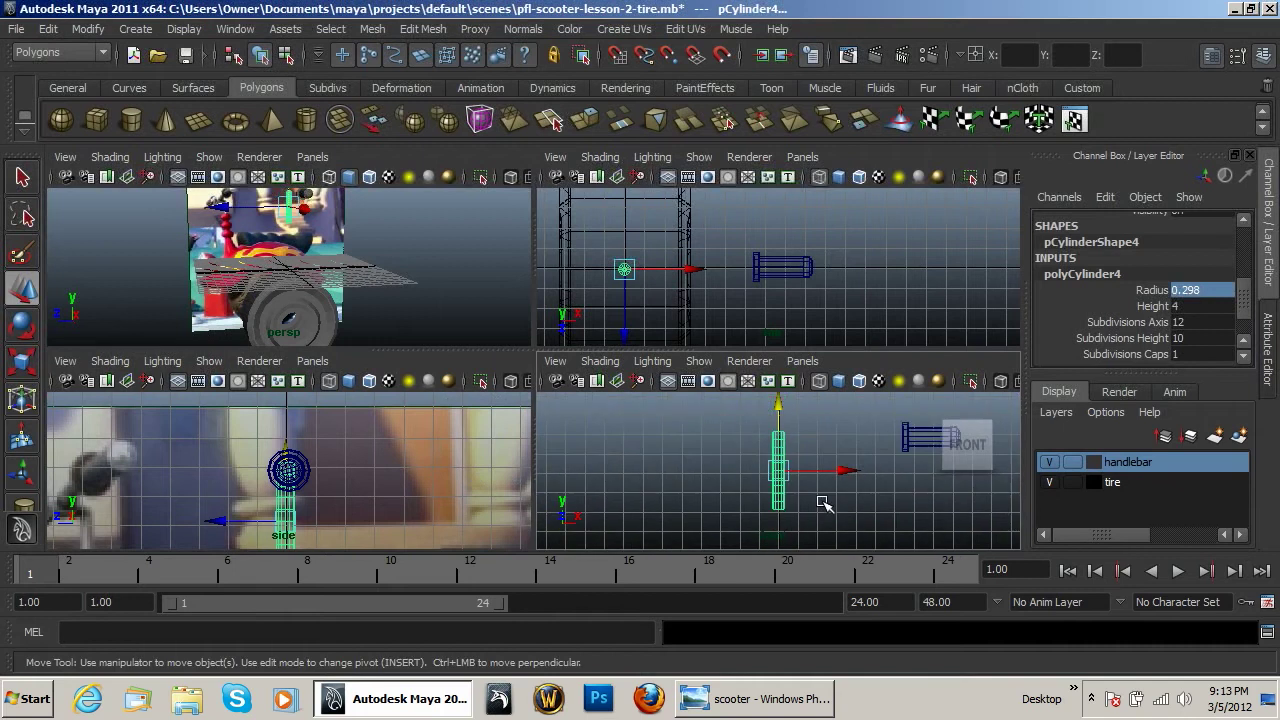
{"action": "double_click", "coordinate": [1187, 308]}
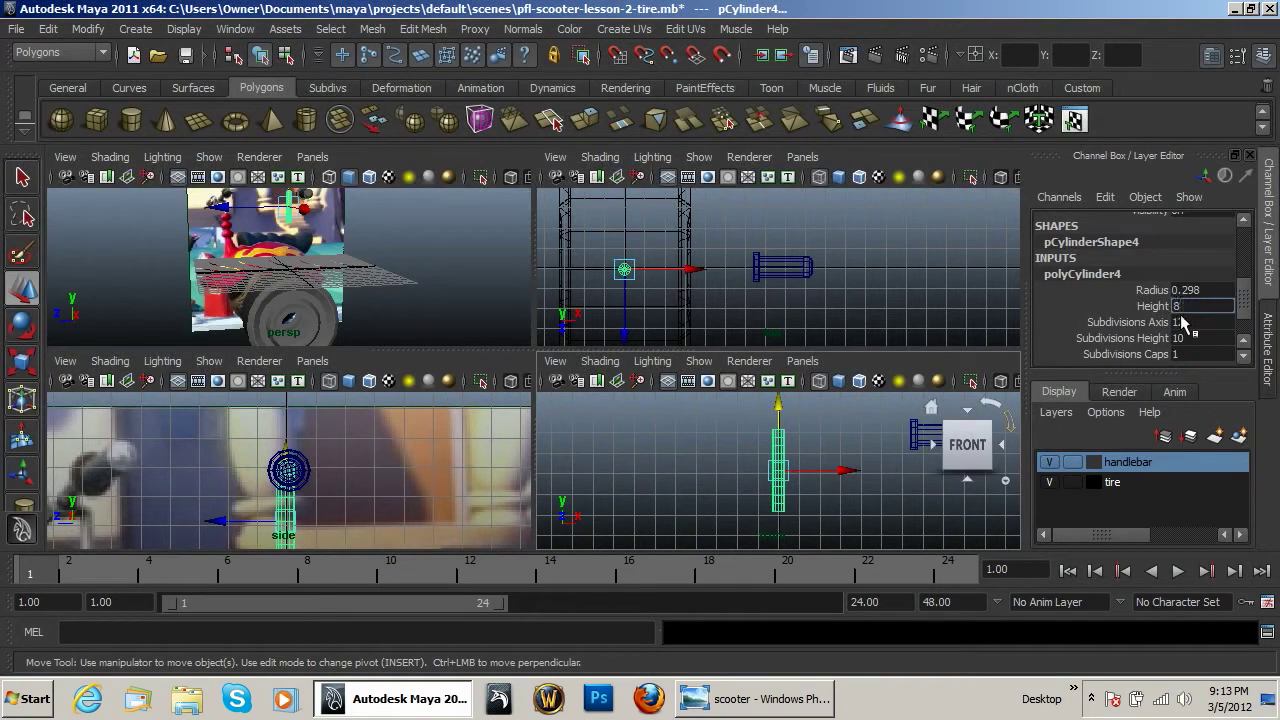
{"action": "key", "text": "Return"}
{"action": "scroll", "coordinate": [329, 468], "scroll_direction": "down", "scroll_amount": 3}
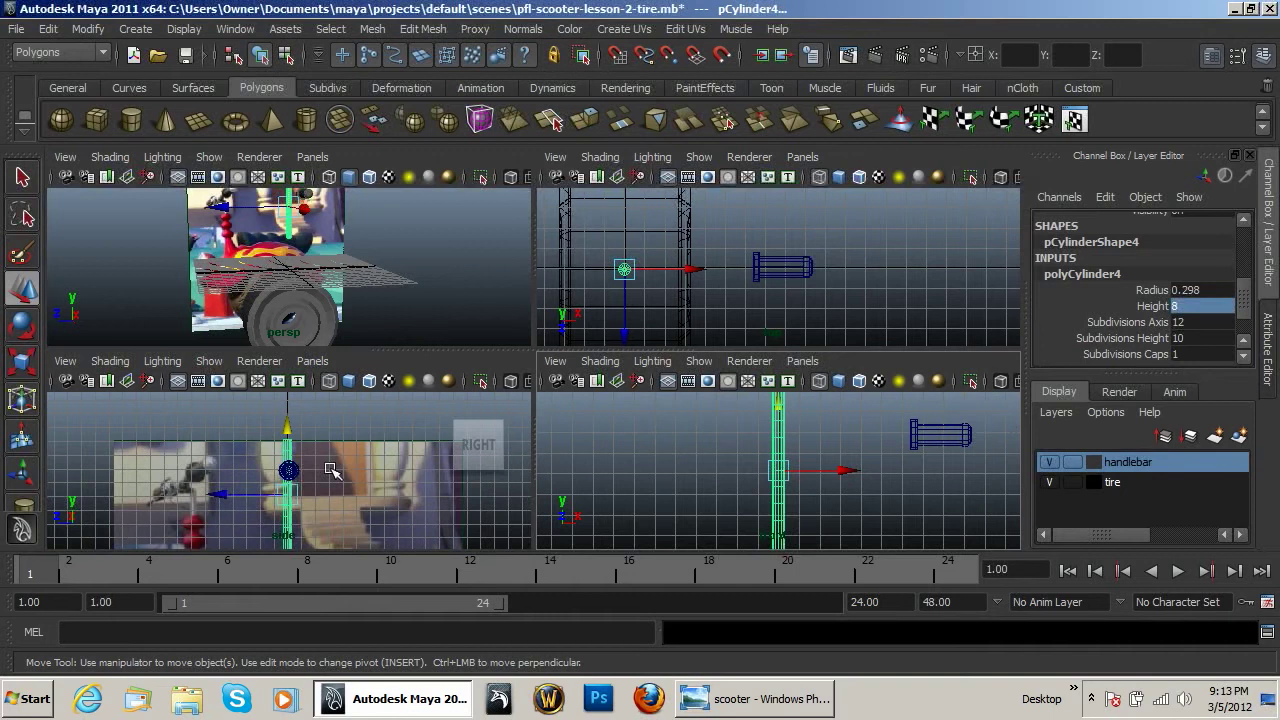
{"action": "scroll", "coordinate": [331, 470], "scroll_direction": "up", "scroll_amount": 2}
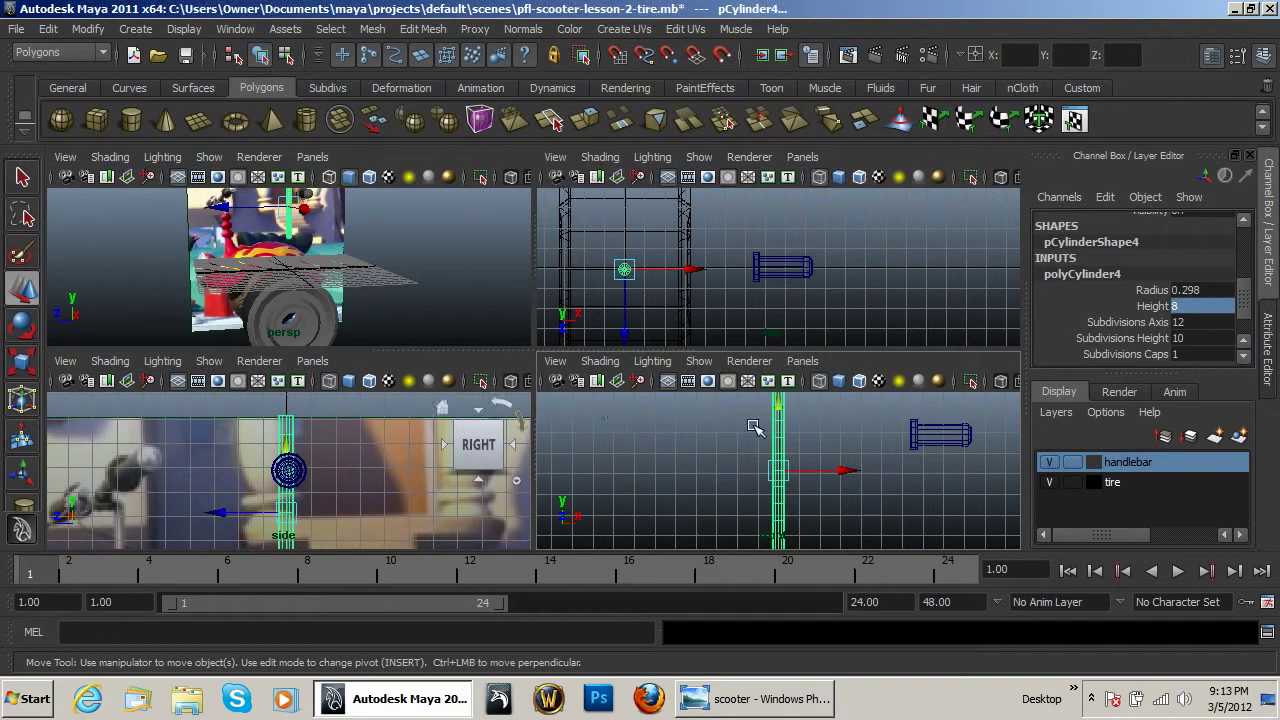
{"action": "left_click", "coordinate": [460, 399]}
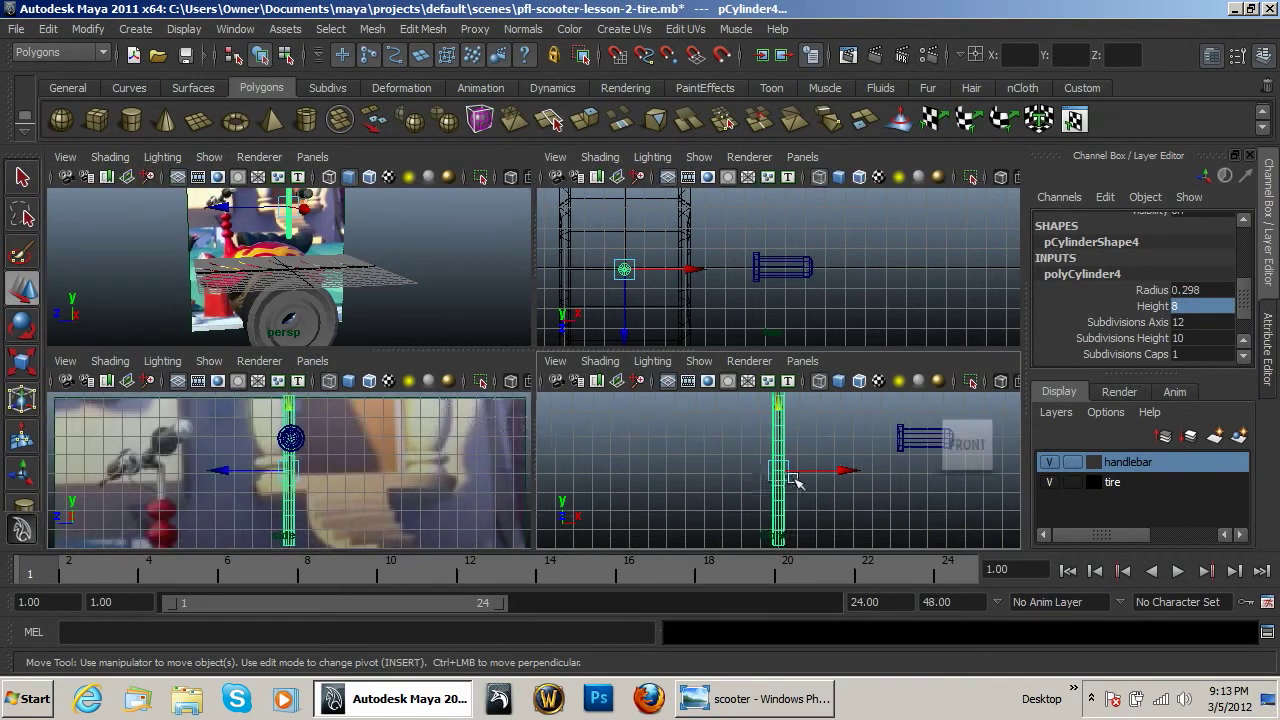
{"action": "left_click", "coordinate": [665, 248]}
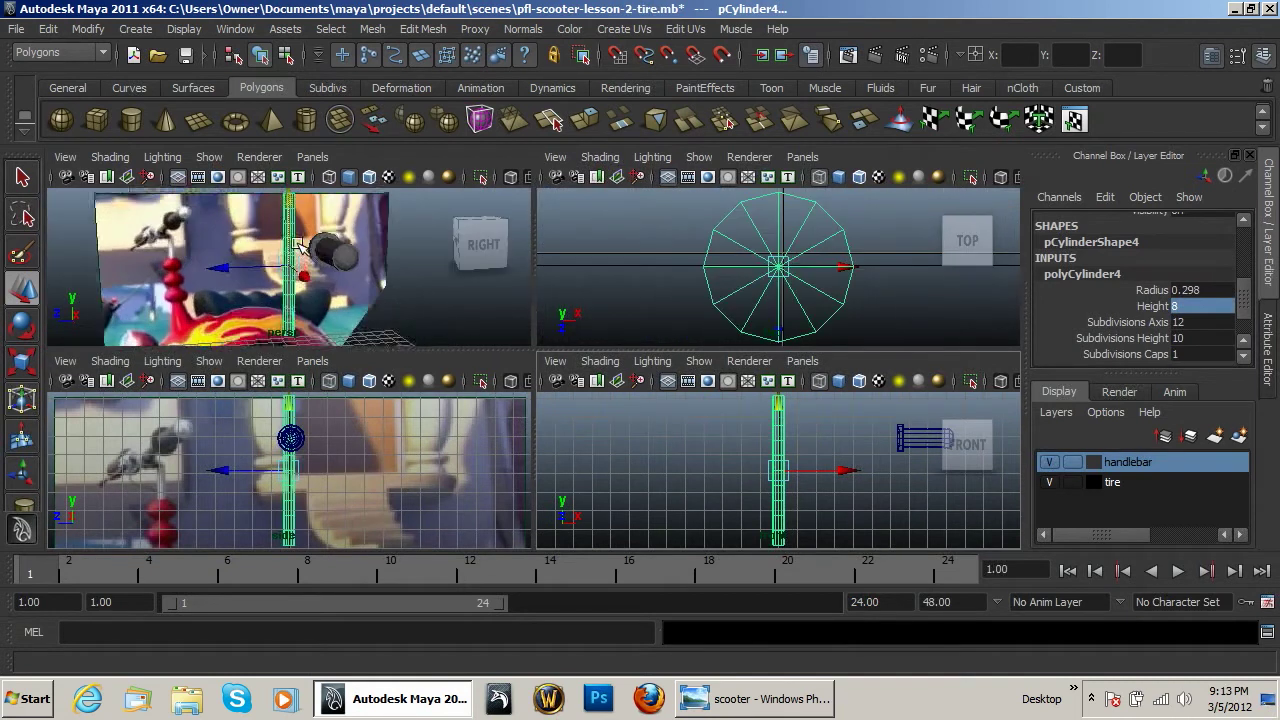
Select the tall cylinder's end cap faces, delete them, and return to object mode.
{"action": "right_click_drag", "start_coordinate": [293, 237], "coordinate": [272, 284]}
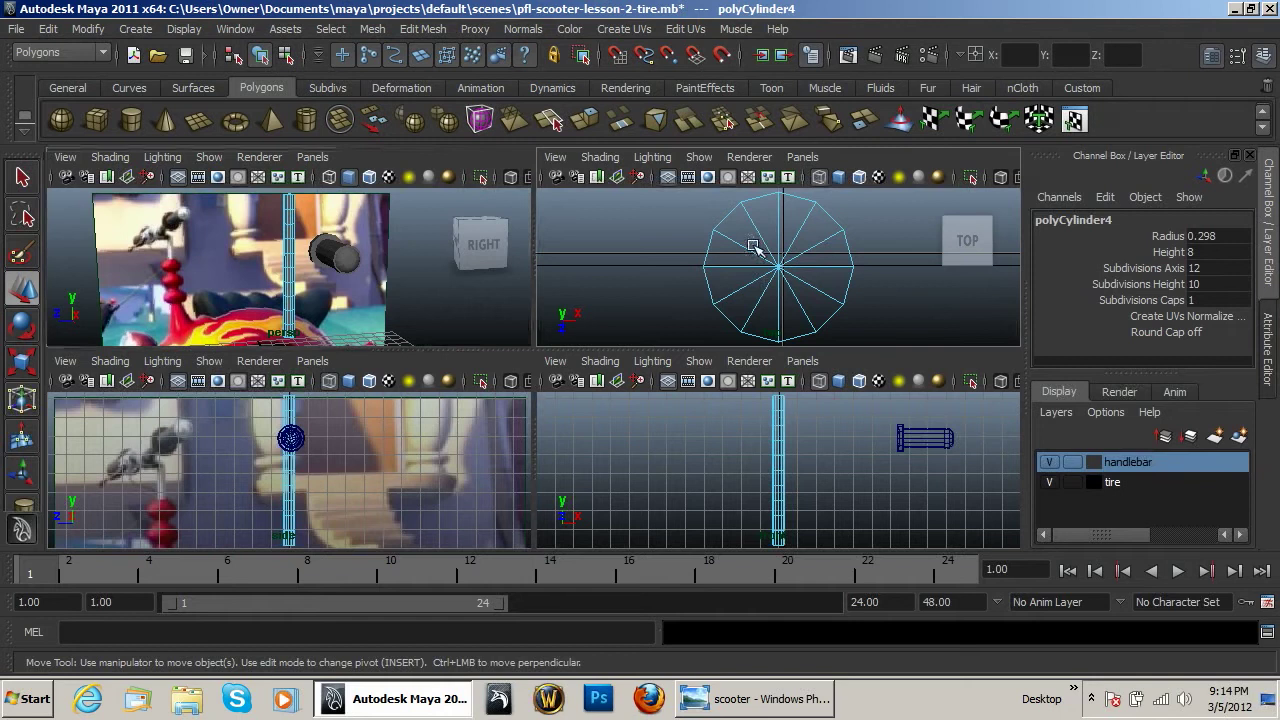
{"action": "left_click_drag", "start_coordinate": [757, 243], "coordinate": [826, 297]}
{"action": "left_click", "coordinate": [815, 303]}
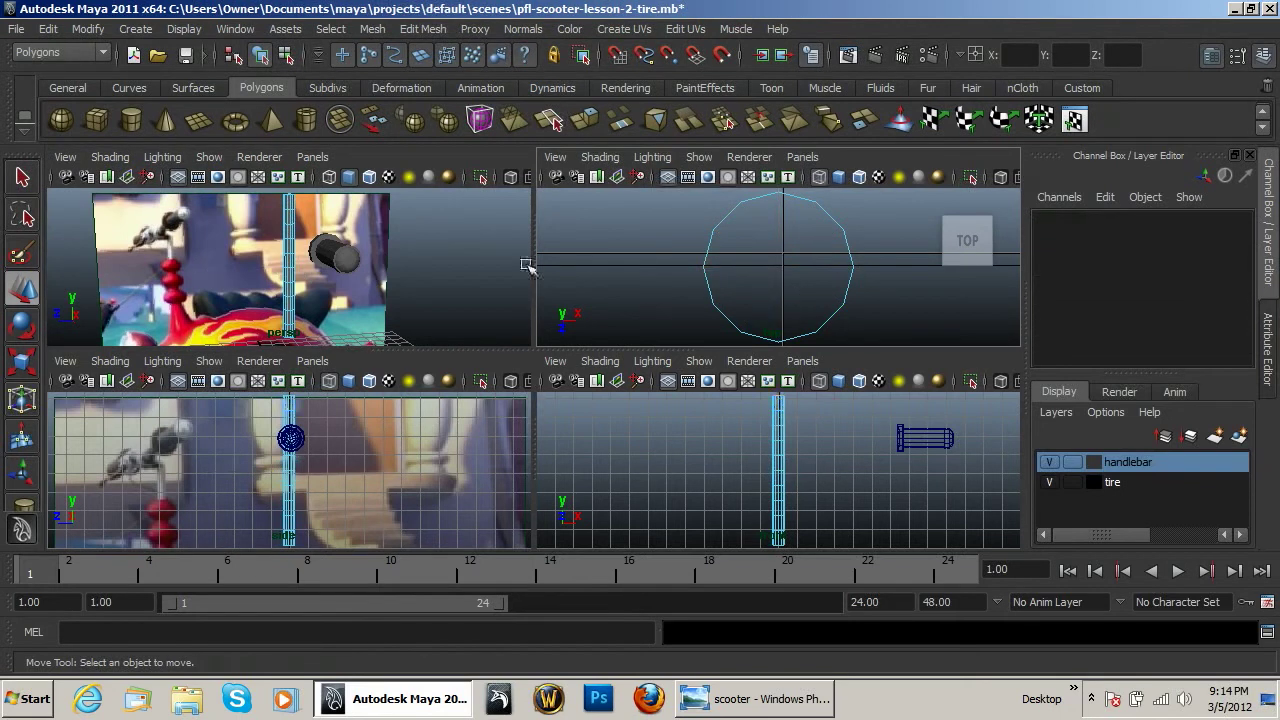
{"action": "left_click_drag", "start_coordinate": [330, 270], "coordinate": [322, 275], "text": "alt"}
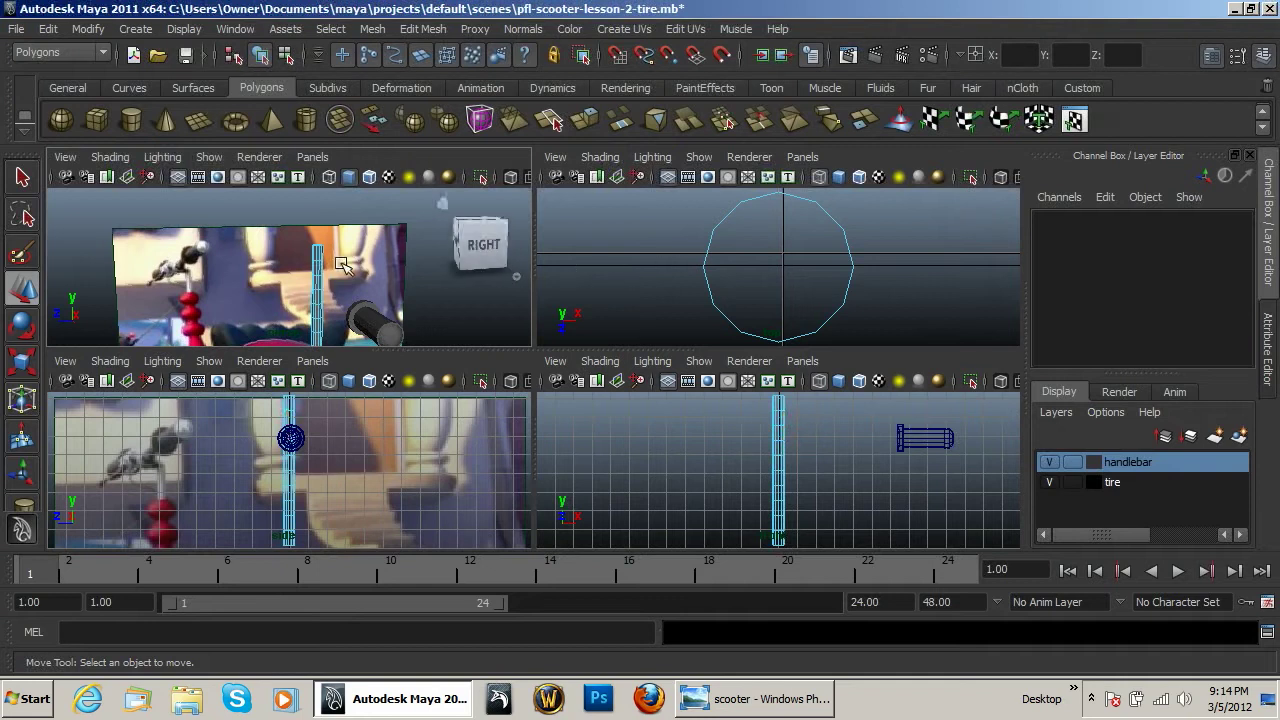
{"action": "right_click_drag", "start_coordinate": [316, 271], "coordinate": [423, 249]}
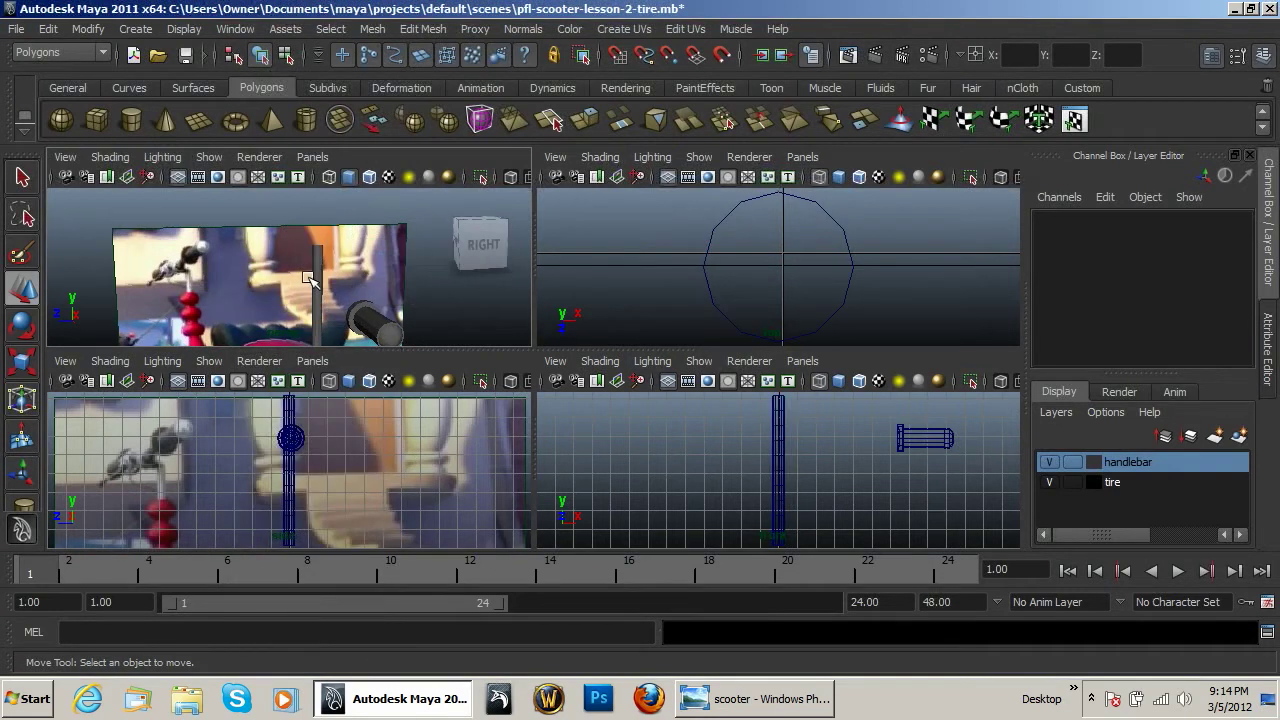
Select the cylinder's upper four vertex rings and rotate them about X so that section leans toward +Z.
{"action": "left_click", "coordinate": [312, 283]}
{"action": "right_click", "coordinate": [308, 283]}
{"action": "left_click", "coordinate": [231, 283]}
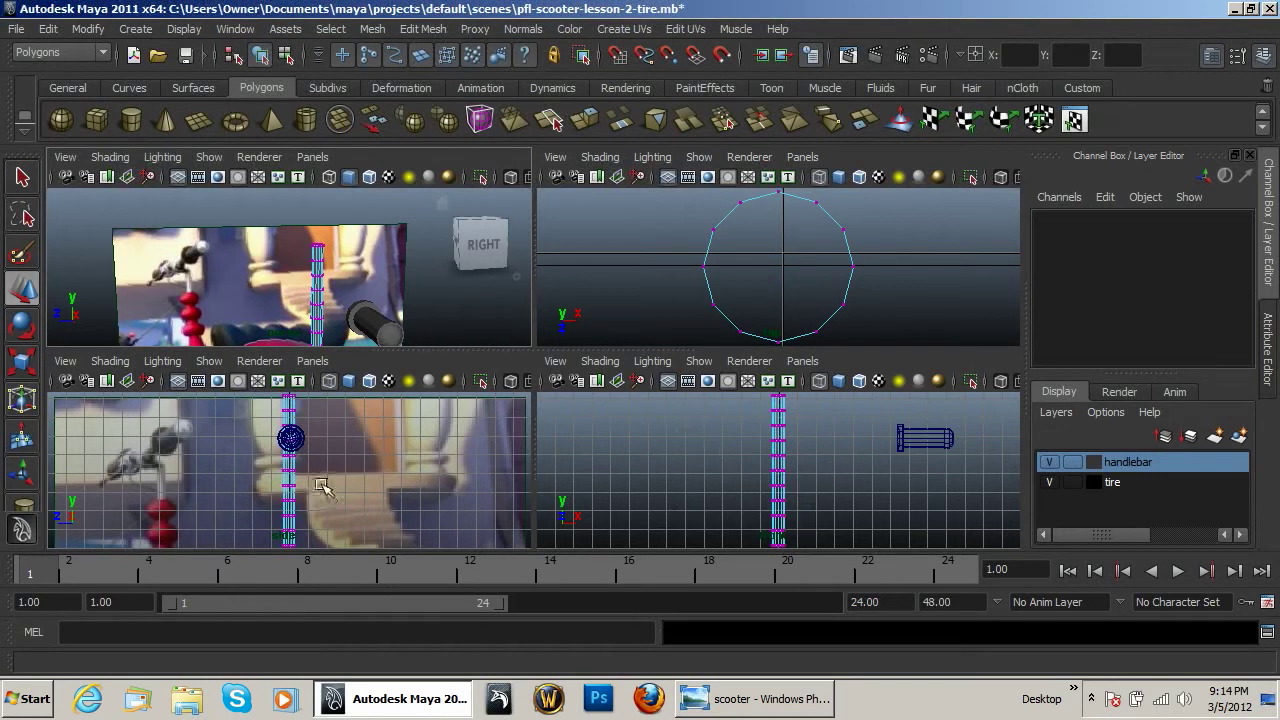
{"action": "right_click_drag", "start_coordinate": [322, 487], "coordinate": [280, 440], "text": "alt"}
{"action": "left_click_drag", "start_coordinate": [268, 410], "coordinate": [342, 452]}
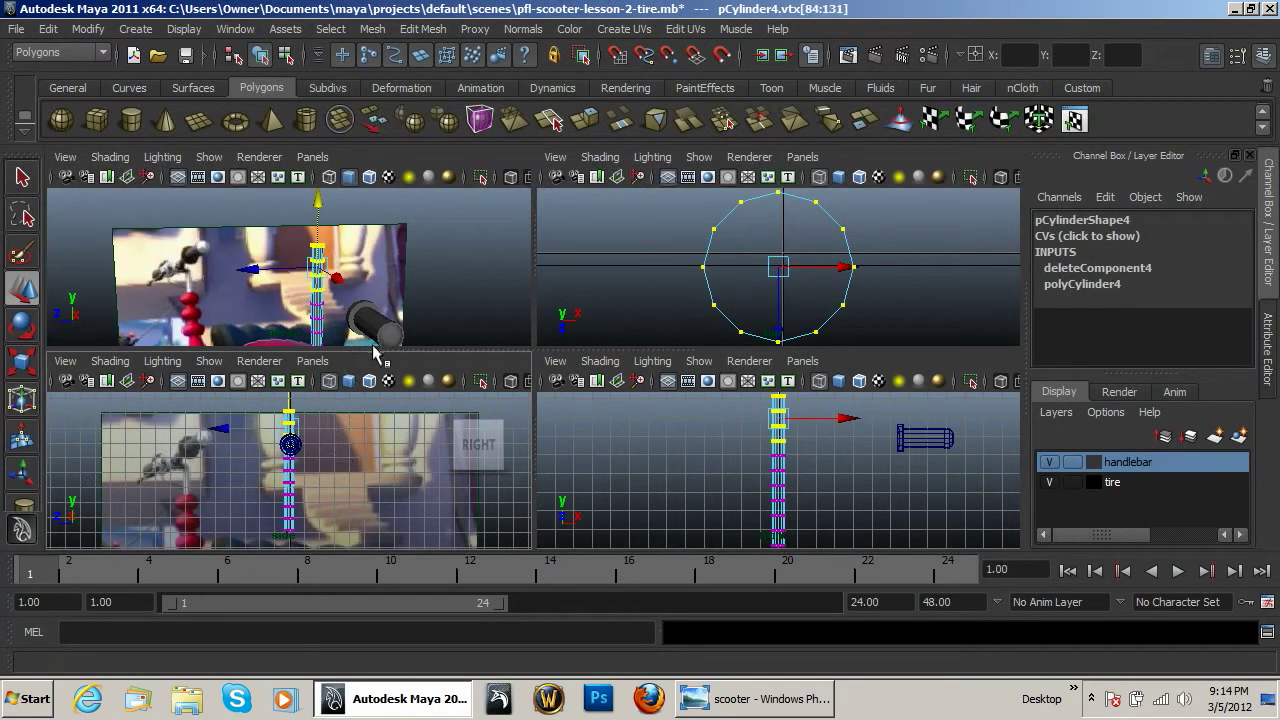
{"action": "key", "text": "e"}
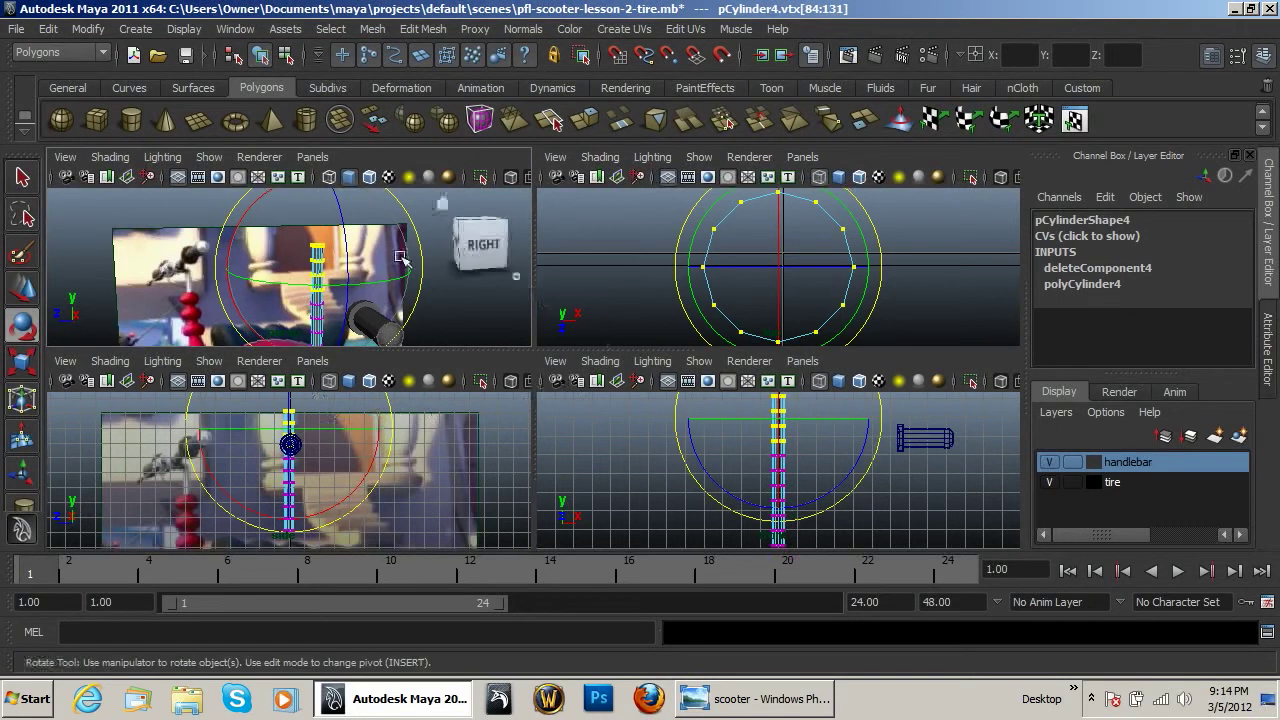
{"action": "left_click_drag", "start_coordinate": [283, 262], "coordinate": [240, 222], "text": "alt"}
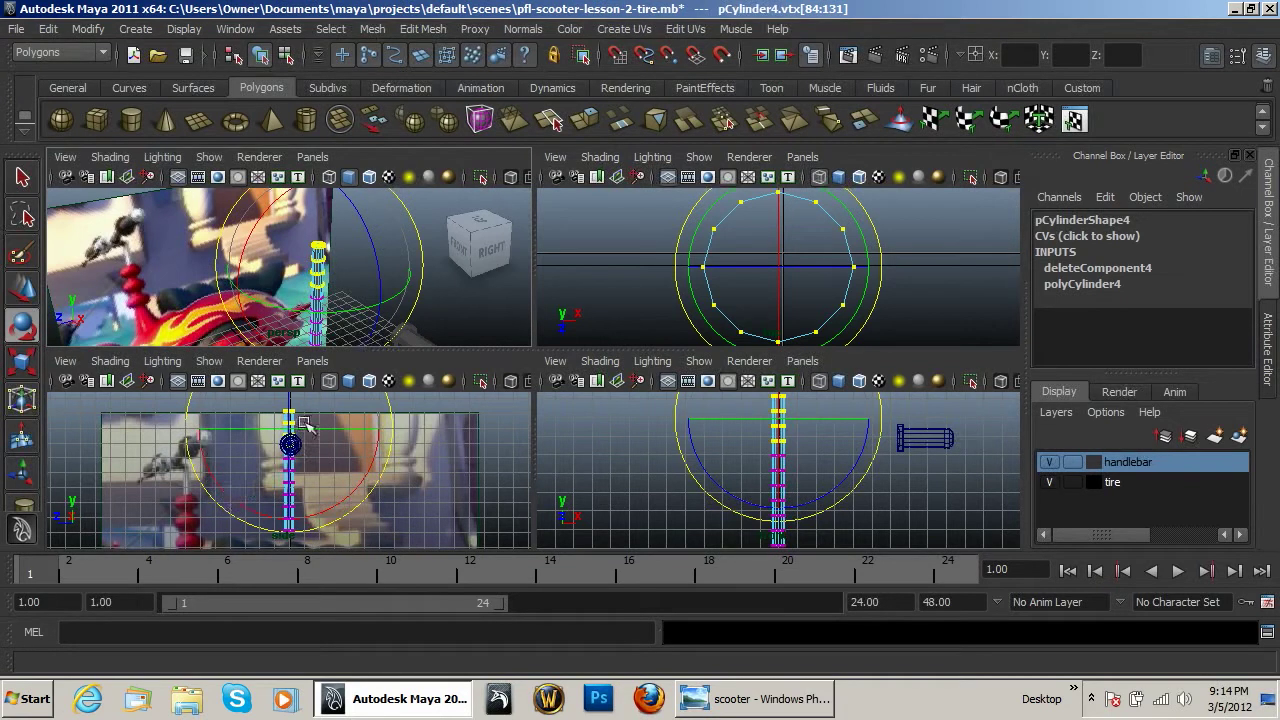
{"action": "key", "text": "f"}
{"action": "left_click_drag", "start_coordinate": [213, 511], "coordinate": [263, 521]}
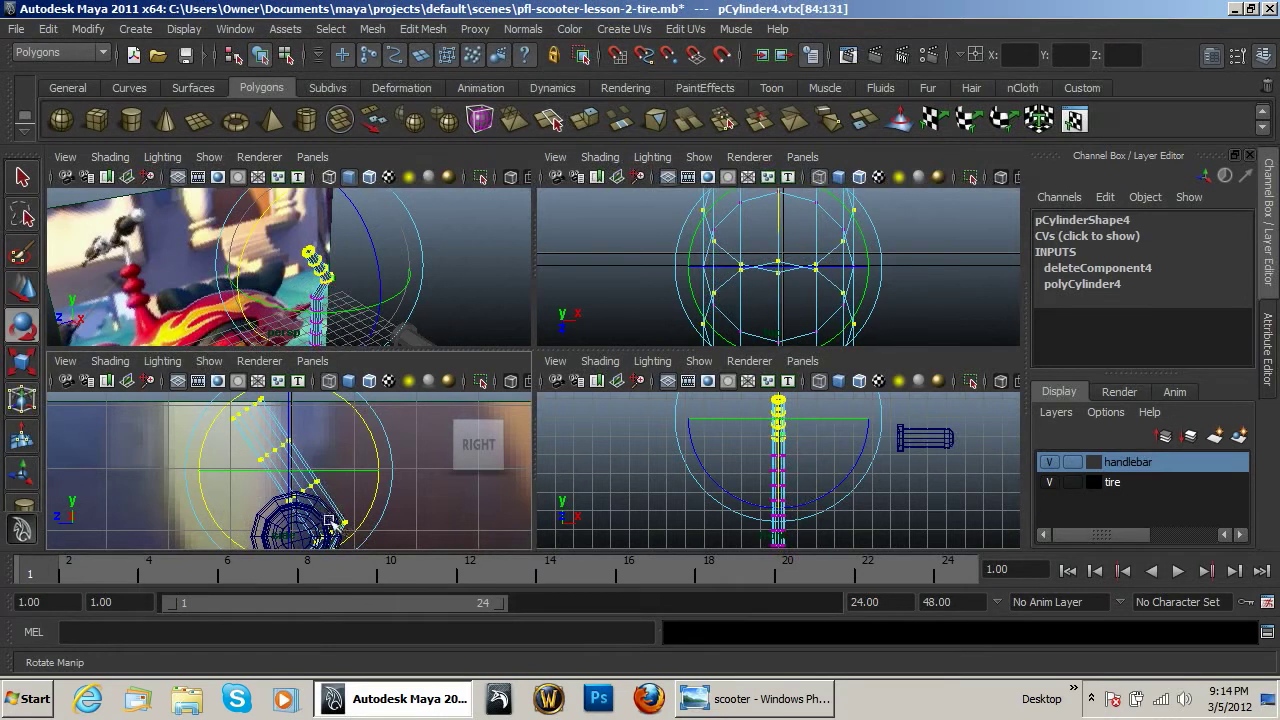
Move the four tilted vertex rings along Z to about 0.73 so they line up with the bar below.
{"action": "middle_click_drag", "start_coordinate": [329, 521], "coordinate": [345, 480], "text": "alt"}
{"action": "key", "text": "w"}
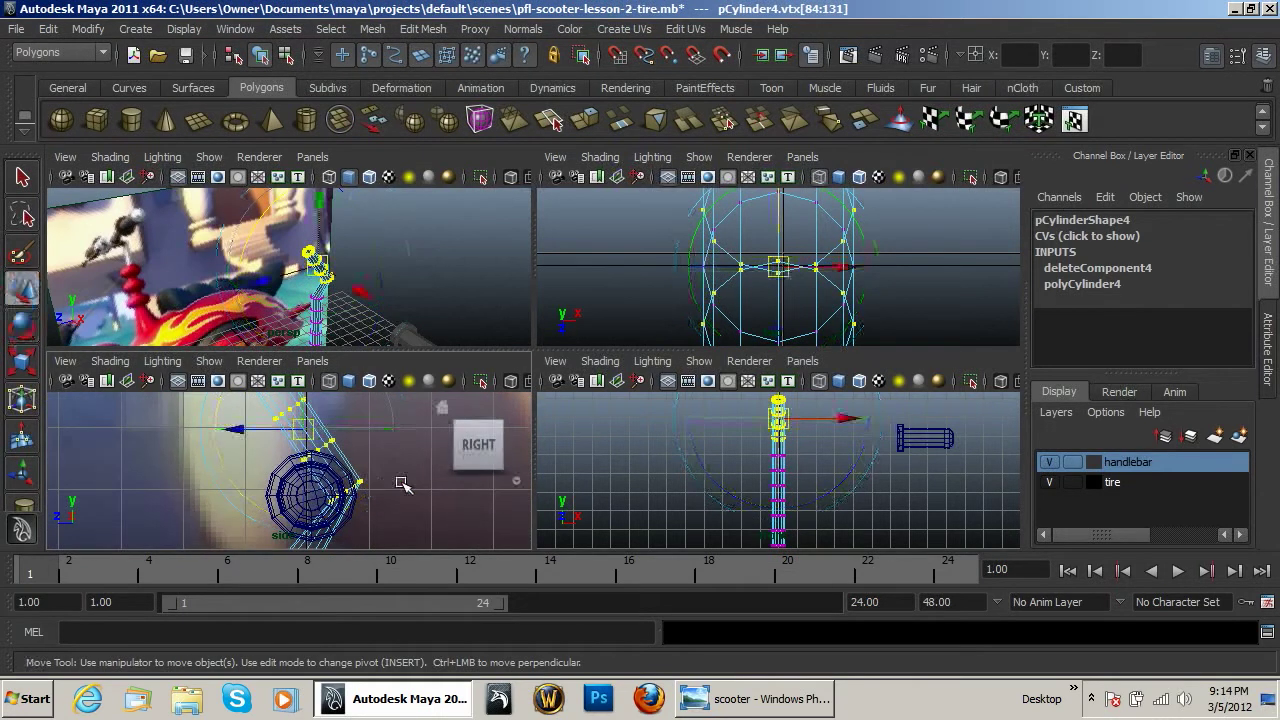
{"action": "left_click_drag", "start_coordinate": [245, 433], "coordinate": [191, 440]}
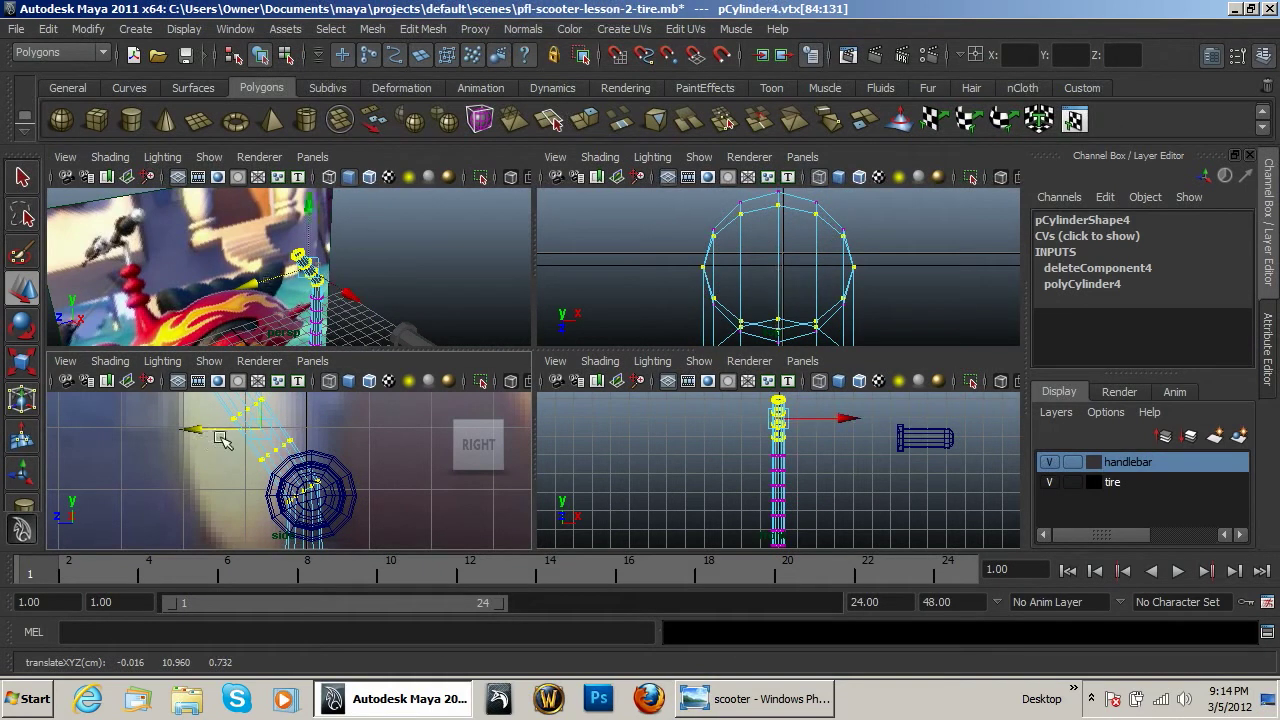
Deselect the lowest tilted ring, rotate the remaining three further toward +Z, and move them to about Y 10.87, Z 1.42.
{"action": "left_click_drag", "start_coordinate": [340, 472], "coordinate": [271, 529], "text": "ctrl"}
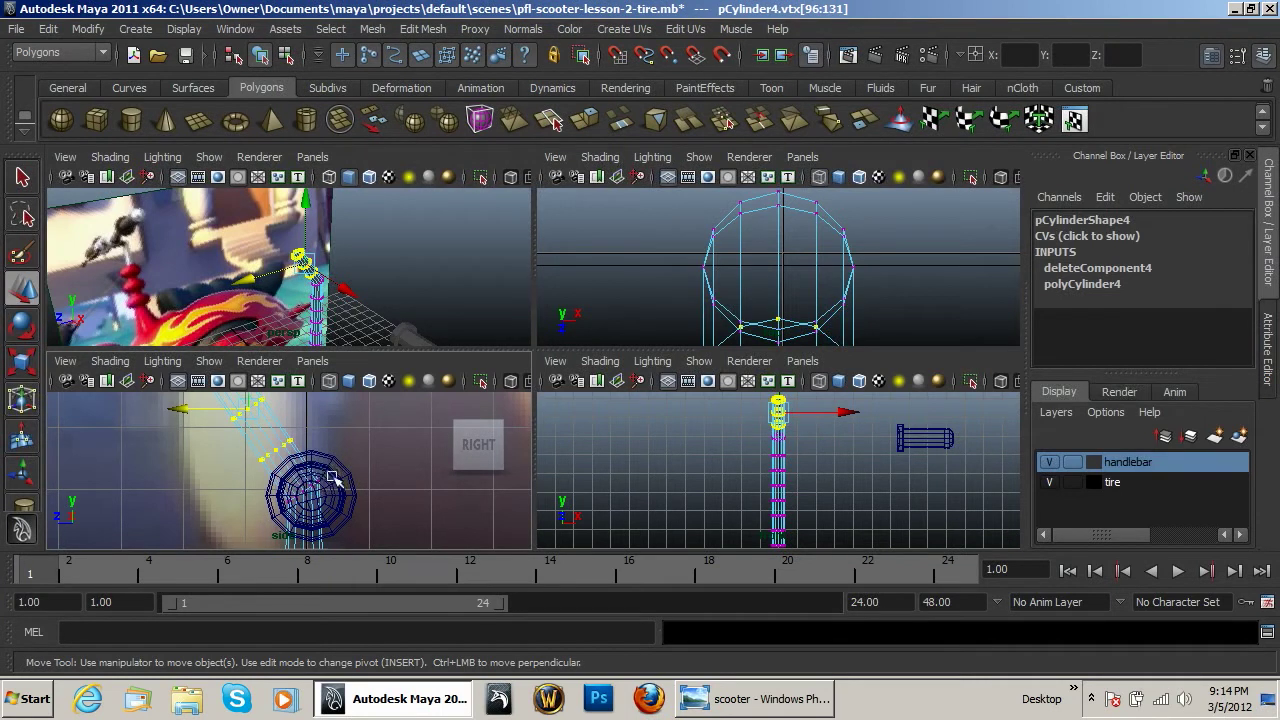
{"action": "middle_click_drag", "start_coordinate": [273, 466], "coordinate": [286, 440], "text": "alt"}
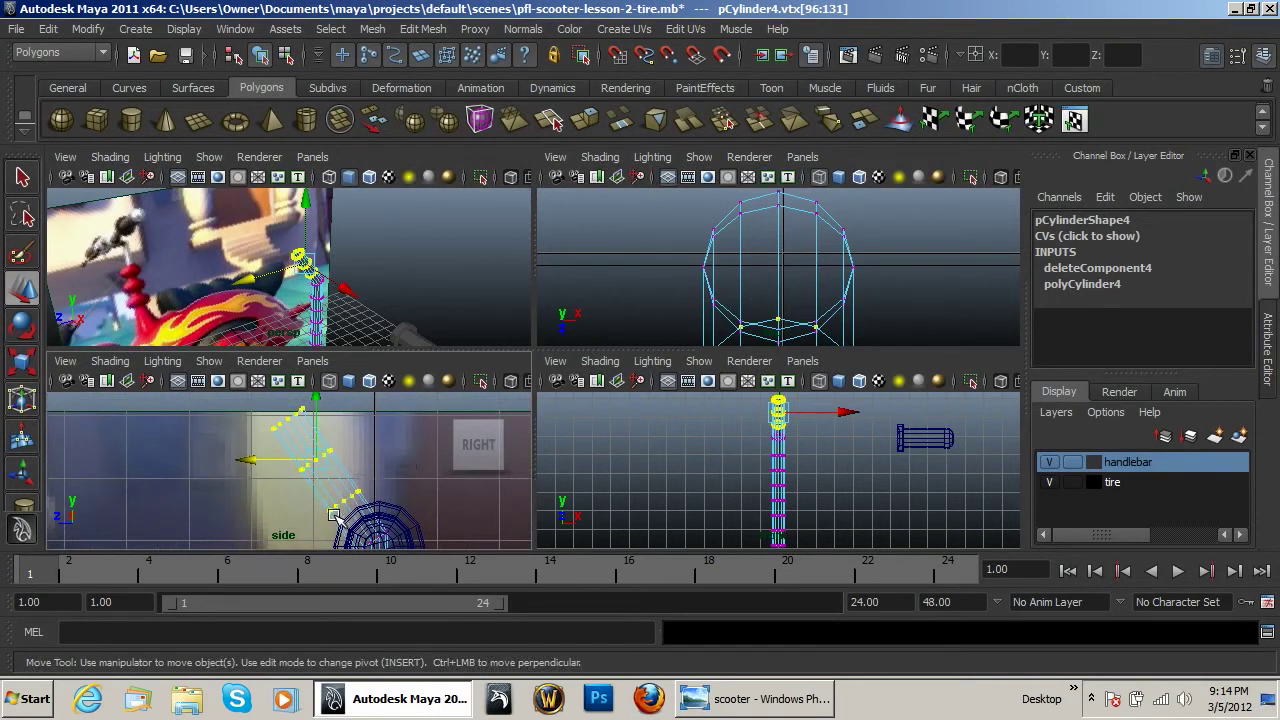
{"action": "key", "text": "e"}
{"action": "left_click_drag", "start_coordinate": [228, 433], "coordinate": [230, 468]}
{"action": "key", "text": "w"}
{"action": "left_click_drag", "start_coordinate": [302, 450], "coordinate": [219, 471]}
{"action": "left_click_drag", "start_coordinate": [284, 402], "coordinate": [282, 427]}
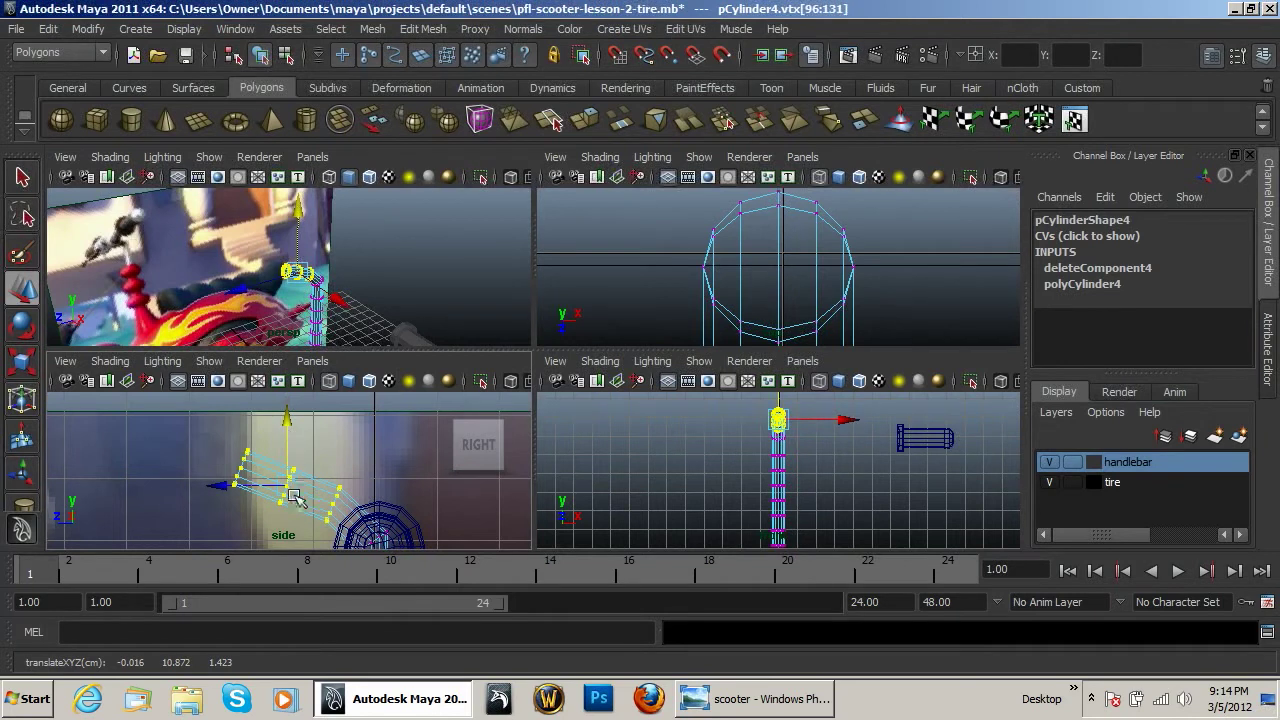
Rotate the last two vertex rings until the bar's end runs horizontal, and tilt the second-to-last ring slightly to smooth the bend.
{"action": "left_click_drag", "start_coordinate": [365, 470], "coordinate": [315, 540], "text": "ctrl"}
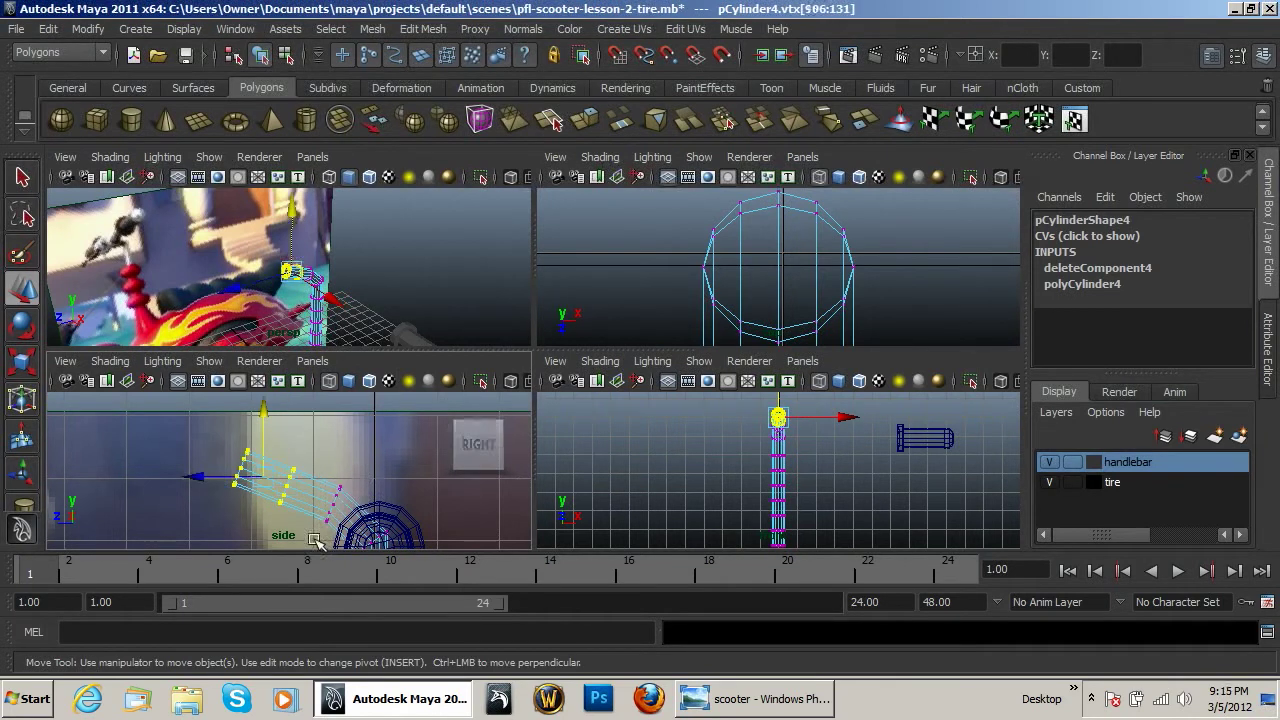
{"action": "key", "text": "e"}
{"action": "left_click_drag", "start_coordinate": [341, 433], "coordinate": [258, 524]}
{"action": "key", "text": "w"}
{"action": "key", "text": "e"}
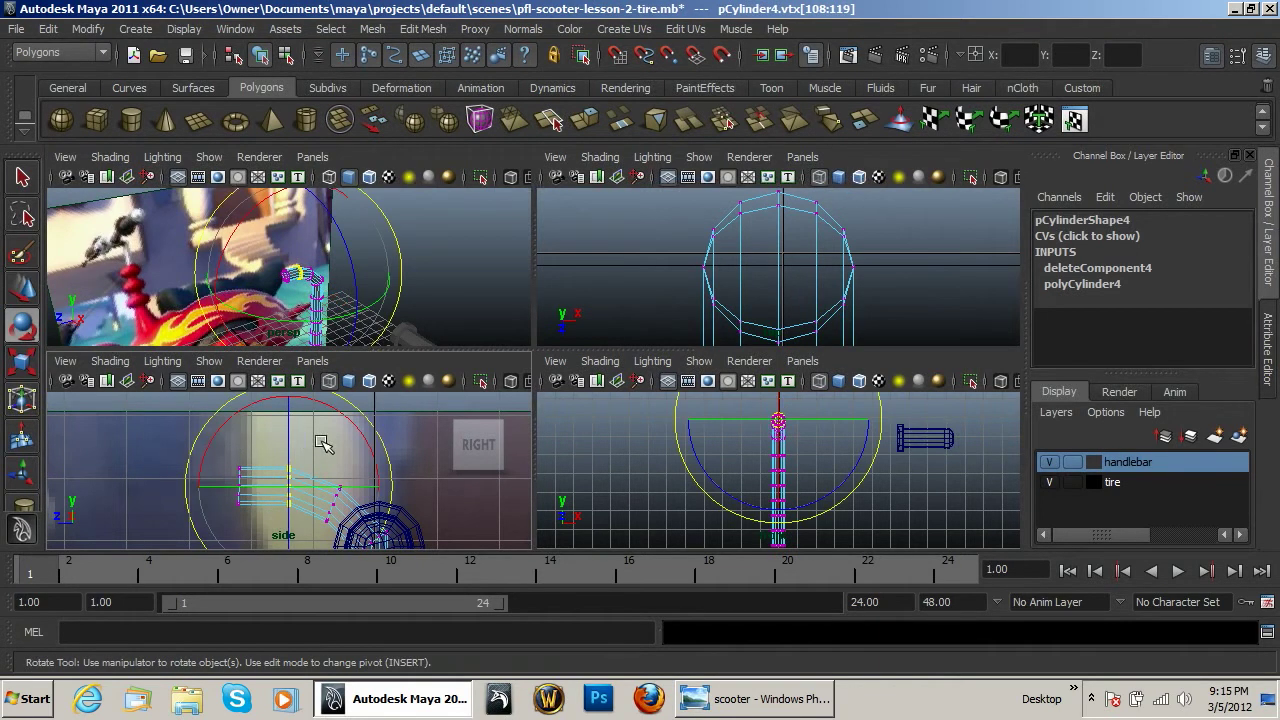
{"action": "left_click_drag", "start_coordinate": [355, 434], "coordinate": [360, 442]}
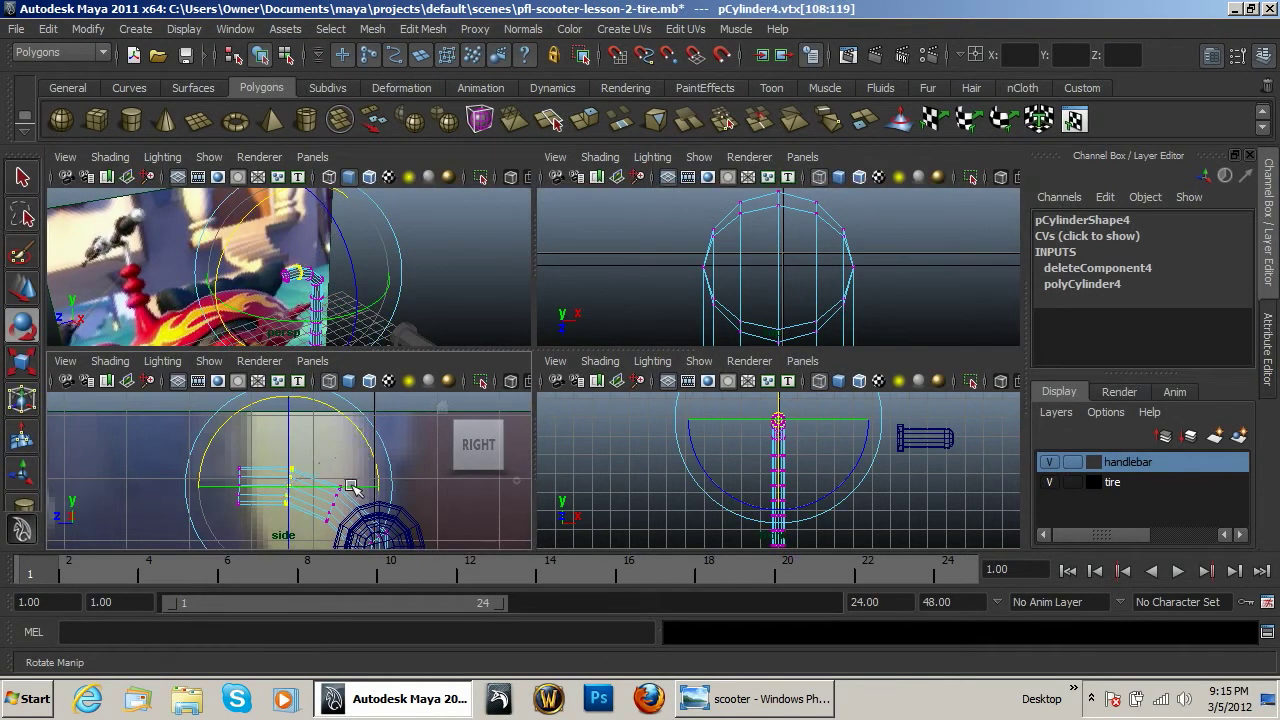
Restore the orthographic side view in the panel that was switched to perspective.
{"action": "key", "text": "space"}
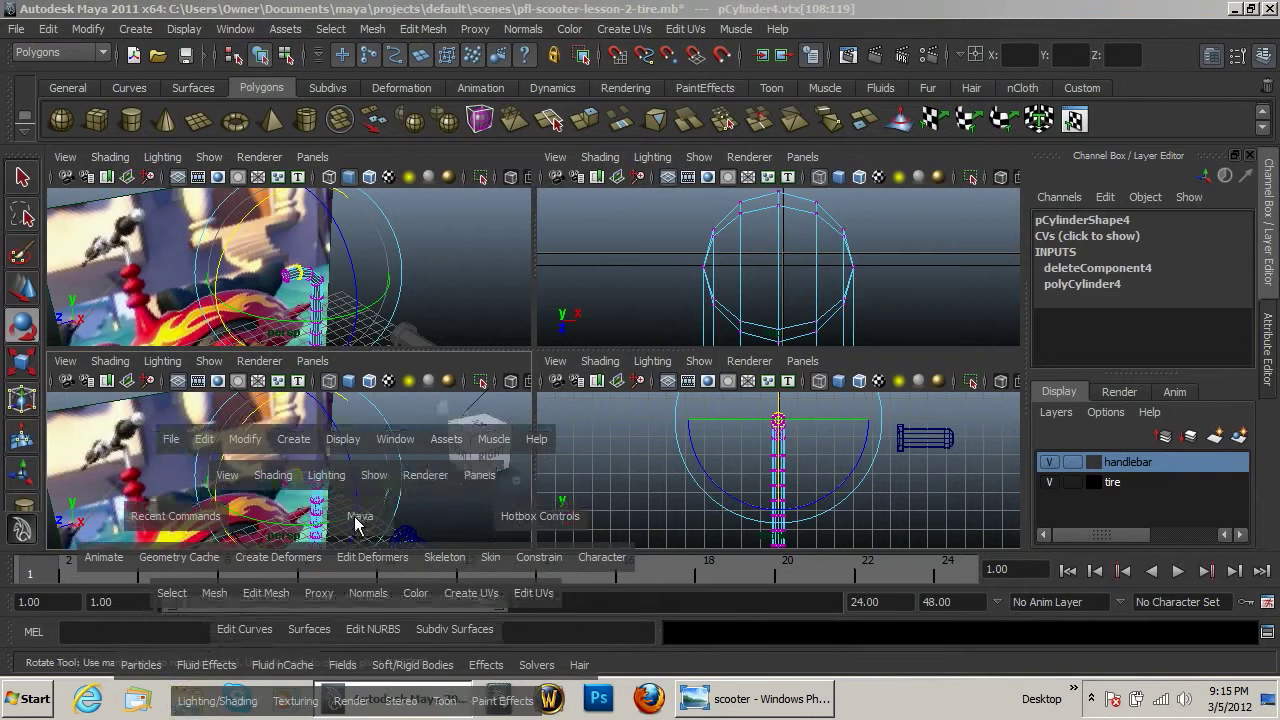
{"action": "key", "text": "space"}
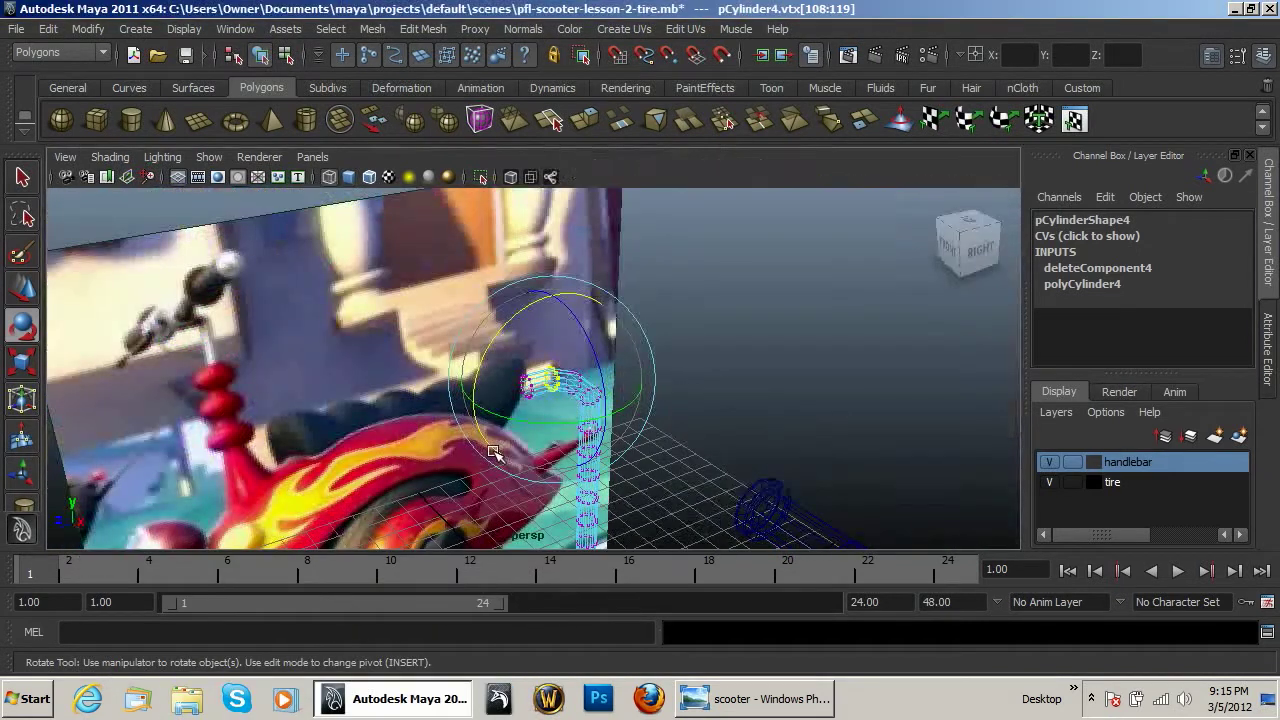
{"action": "key", "text": "space"}
{"action": "key", "text": "space"}
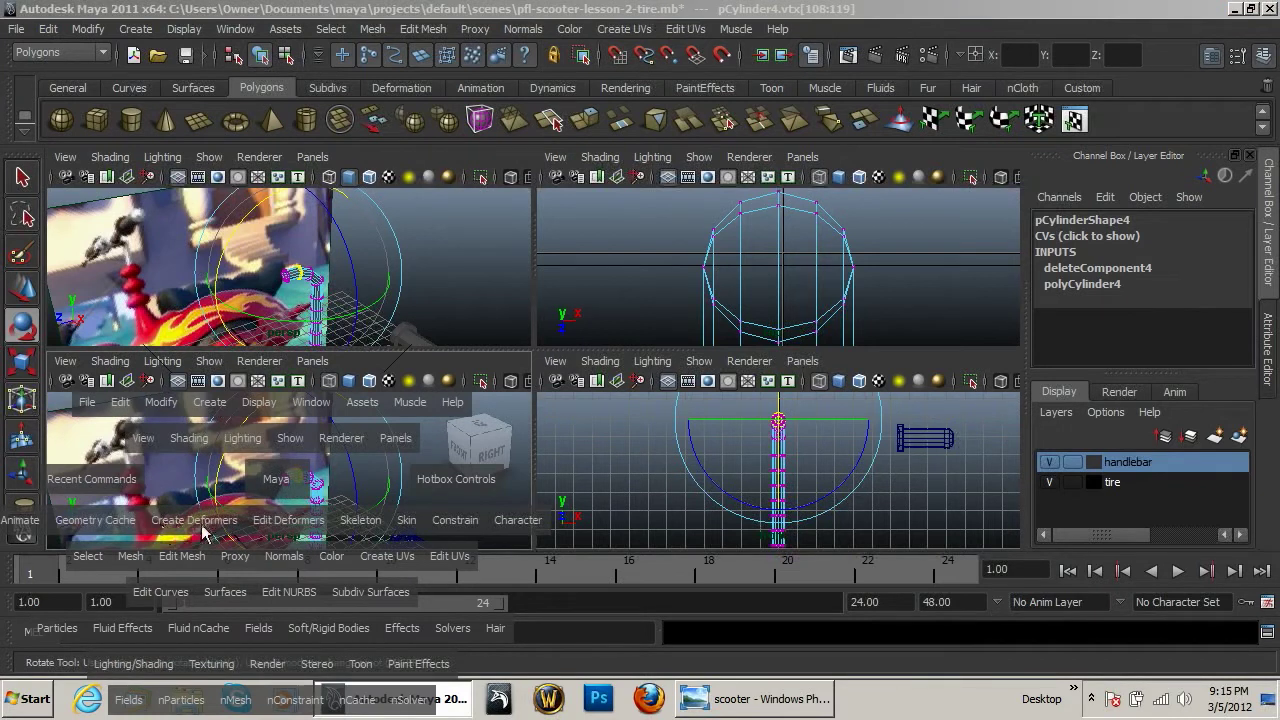
{"action": "left_click", "coordinate": [64, 361]}
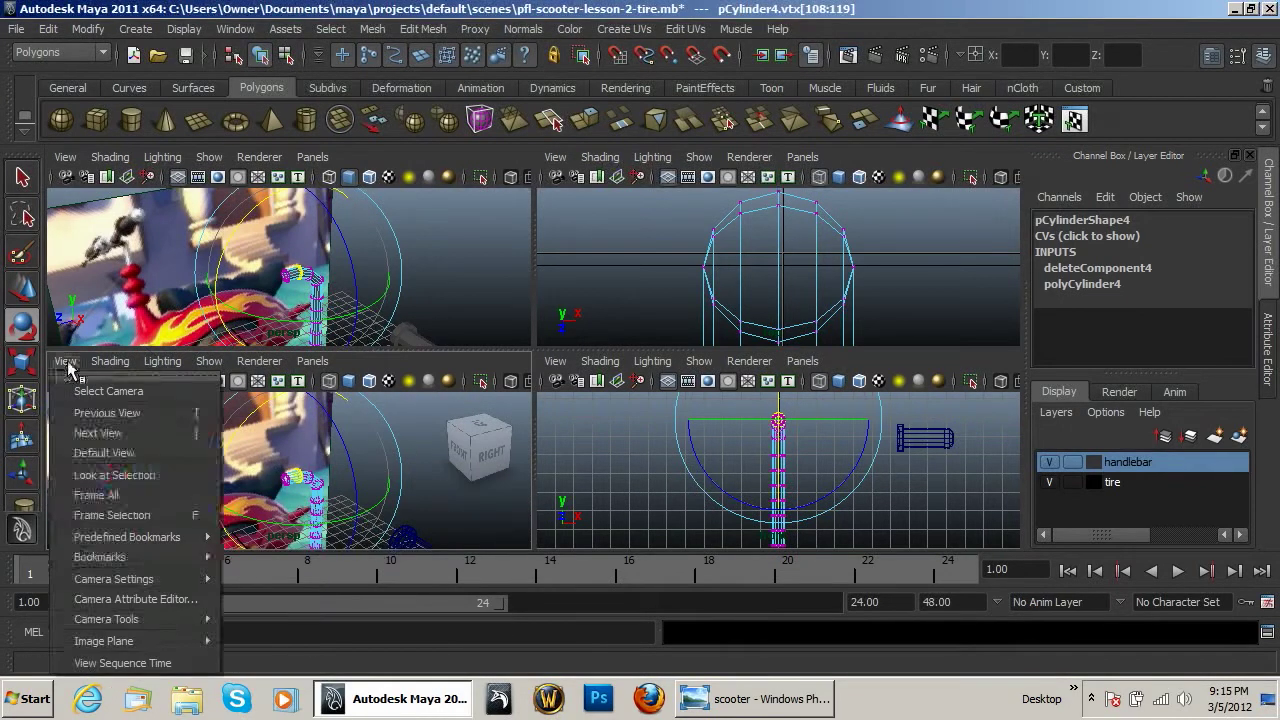
{"action": "left_click", "coordinate": [312, 361]}
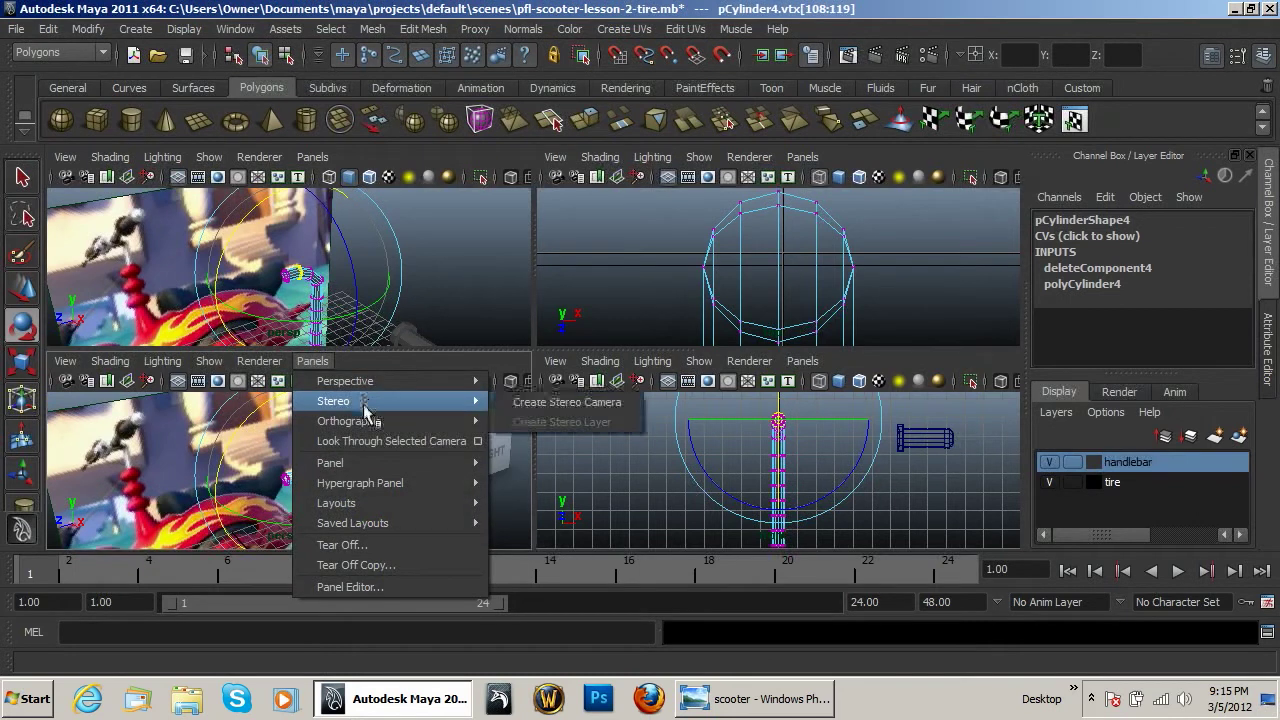
{"action": "mouse_move", "coordinate": [389, 421]}
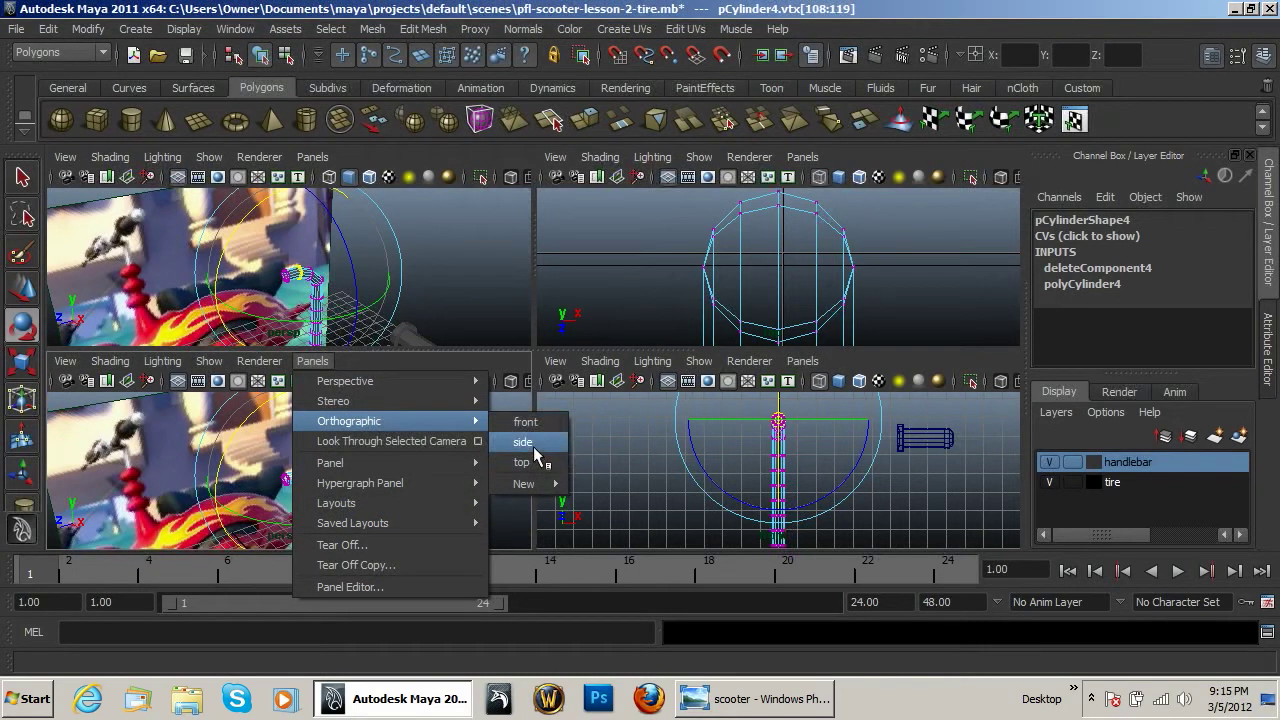
{"action": "left_click", "coordinate": [523, 442]}
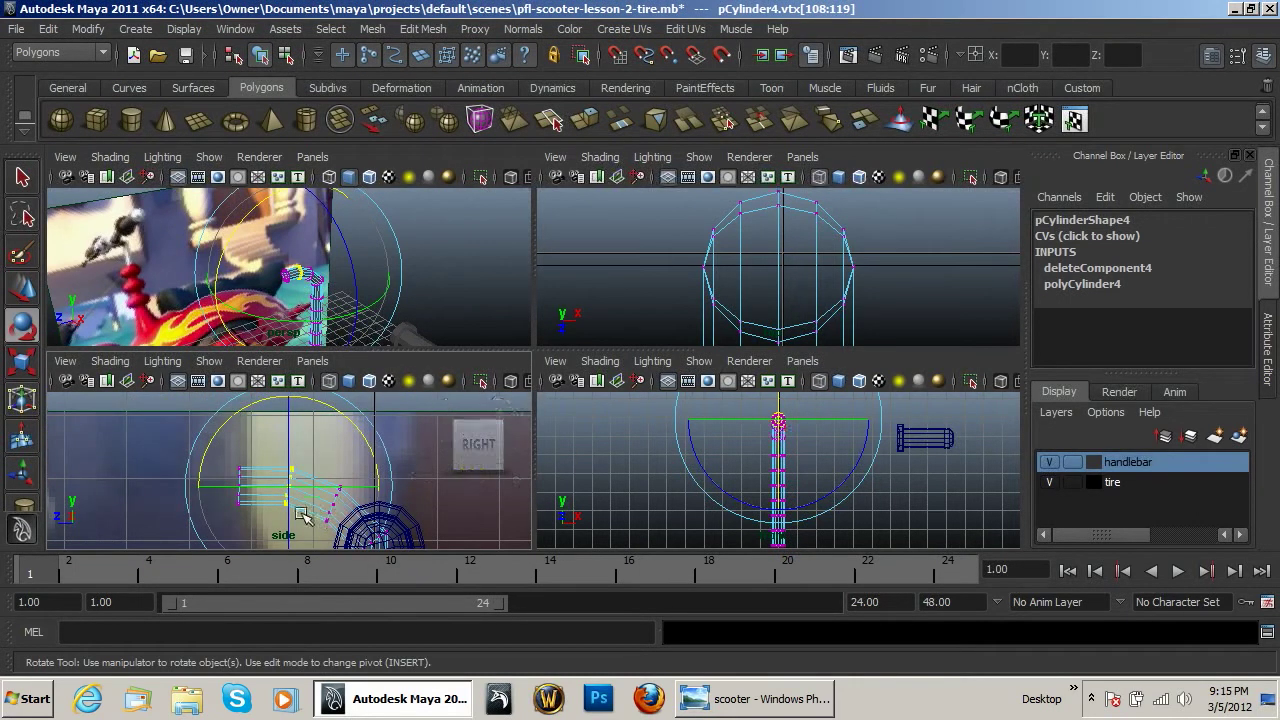
Try rotating the vertex ring at the start of the bend inside the grip's outline, and undo the rotation.
{"action": "scroll", "coordinate": [367, 529], "scroll_direction": "up", "scroll_amount": 2}
{"action": "key", "text": "f"}
{"action": "scroll", "coordinate": [450, 521], "scroll_direction": "down", "scroll_amount": 6}
{"action": "key", "text": "space"}
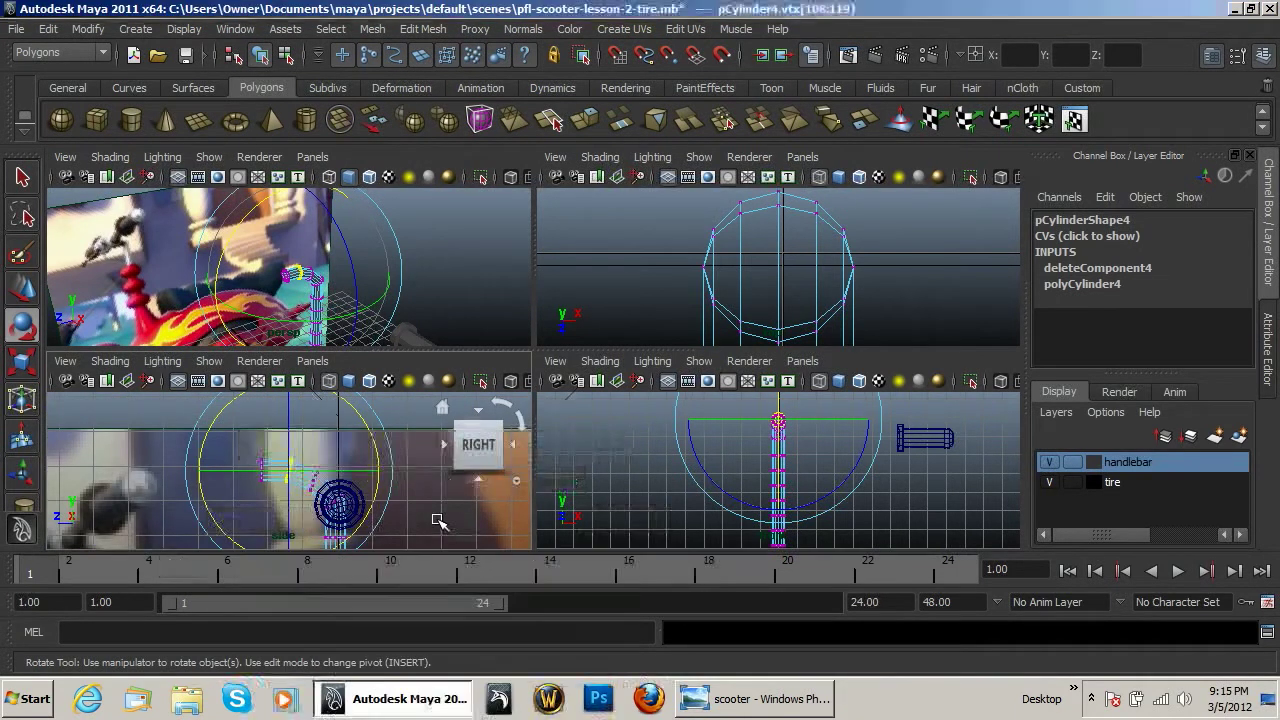
{"action": "scroll", "coordinate": [357, 526], "scroll_direction": "up", "scroll_amount": 3}
{"action": "middle_click_drag", "start_coordinate": [431, 530], "coordinate": [317, 437], "text": "alt"}
{"action": "left_click_drag", "start_coordinate": [245, 497], "coordinate": [251, 498]}
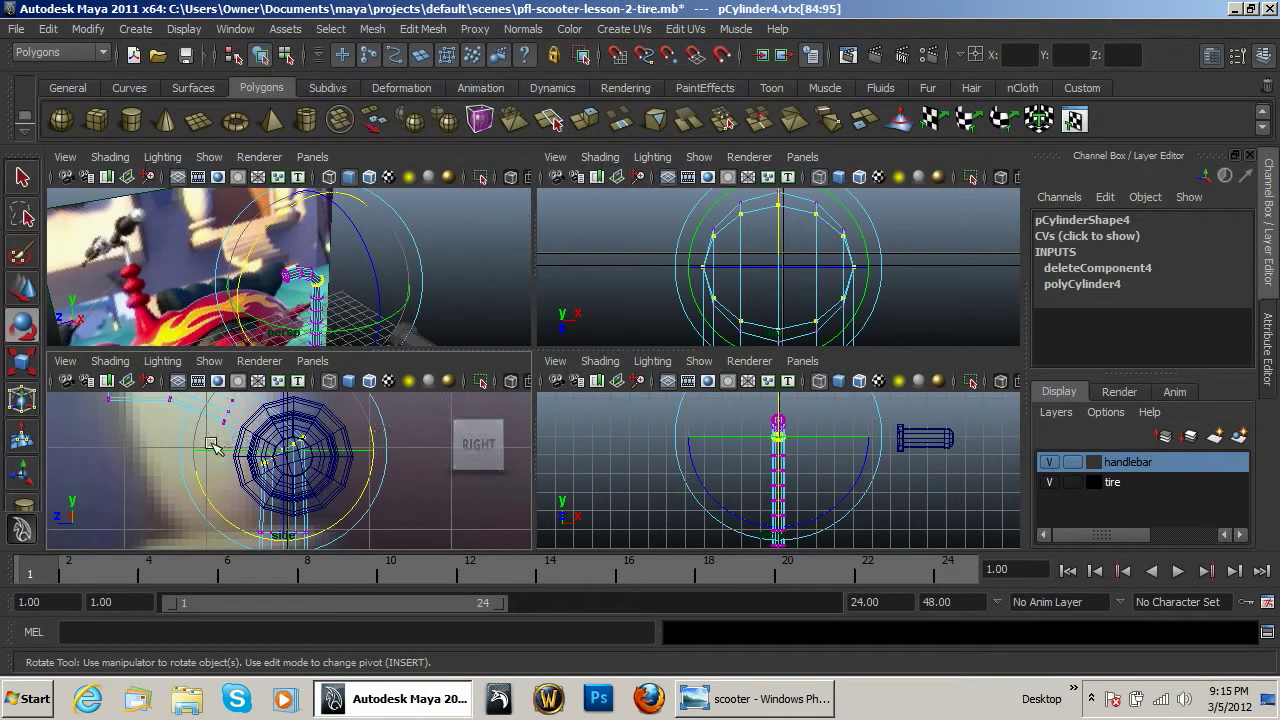
{"action": "left_click_drag", "start_coordinate": [194, 451], "coordinate": [200, 437]}
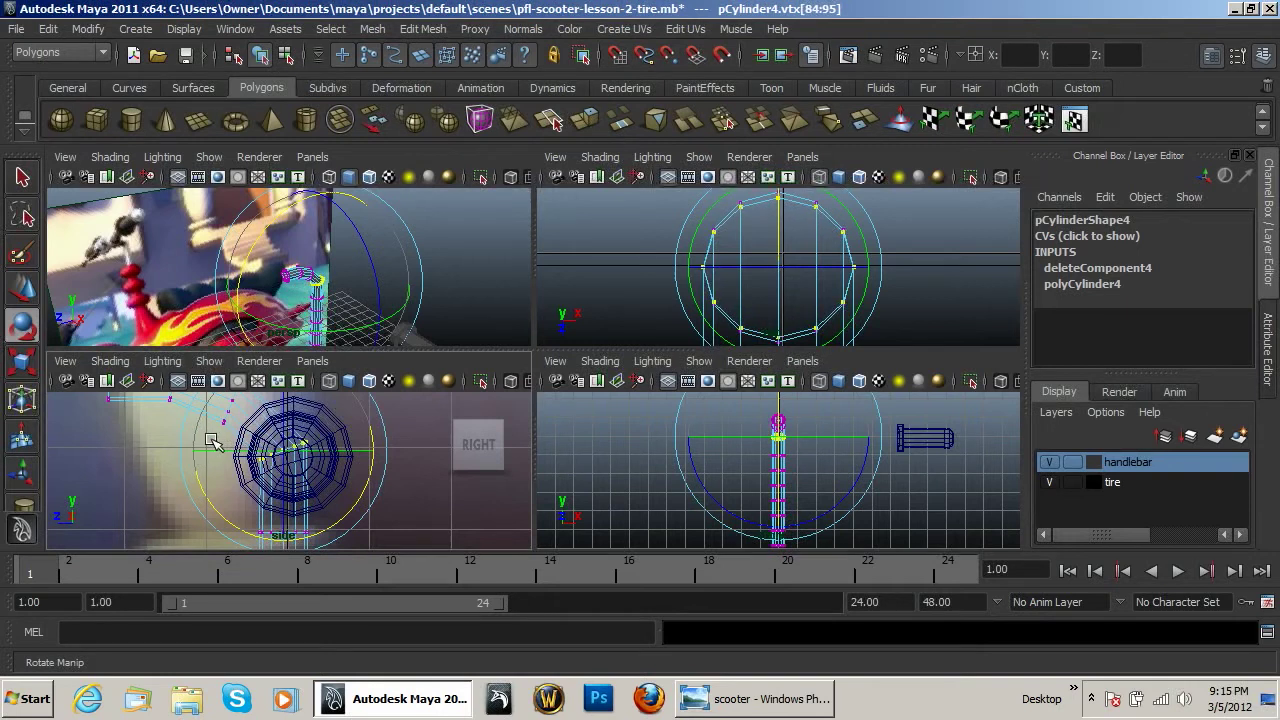
{"action": "key", "text": "ctrl+z"}
{"action": "scroll", "coordinate": [338, 318], "scroll_direction": "up", "scroll_amount": 5}
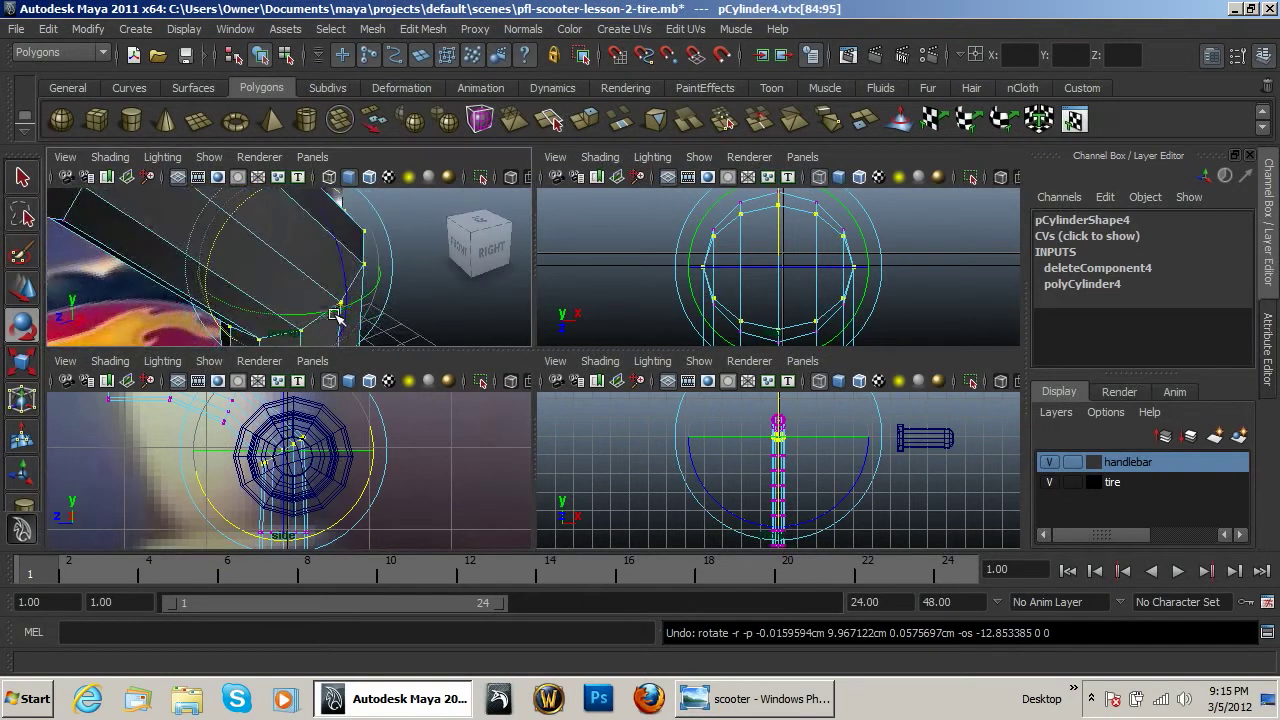
{"action": "scroll", "coordinate": [338, 318], "scroll_direction": "down", "scroll_amount": 5}
{"action": "key", "text": "super"}
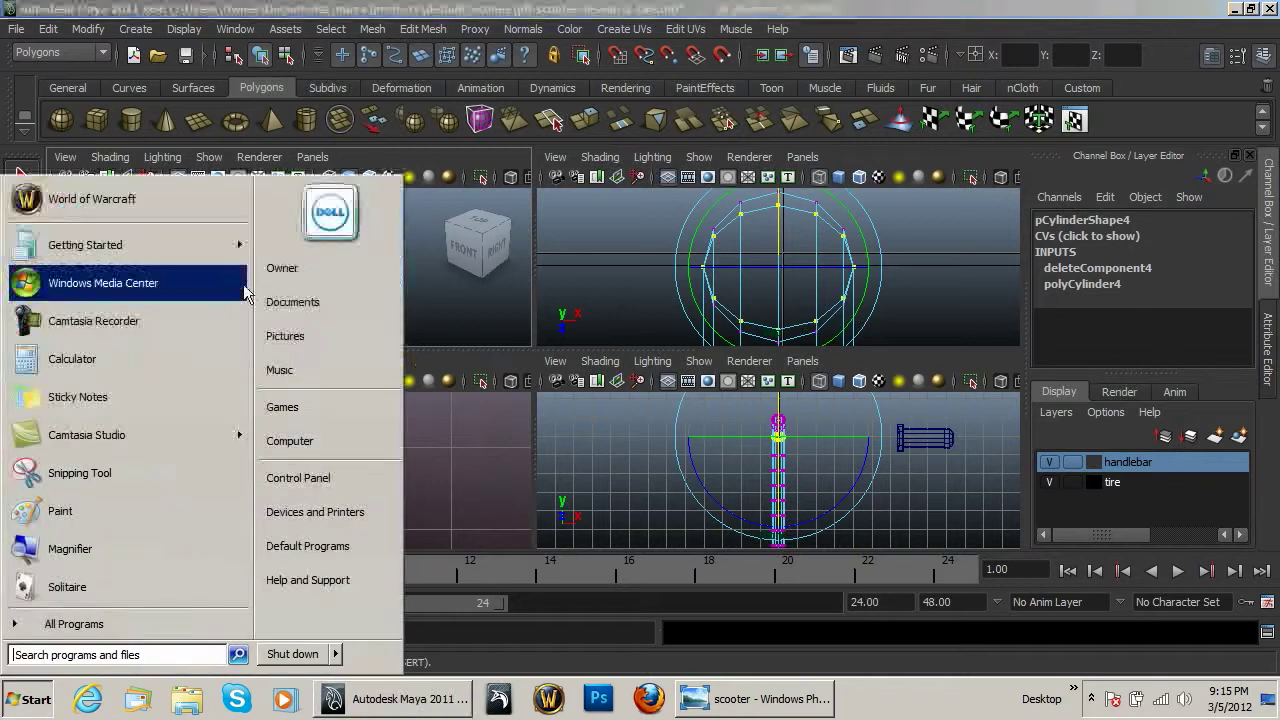
Leave vertex editing on the bent bar, return it to object mode and select the whole bar.
{"action": "left_click", "coordinate": [428, 11]}
{"action": "left_click_drag", "start_coordinate": [224, 280], "coordinate": [288, 265]}
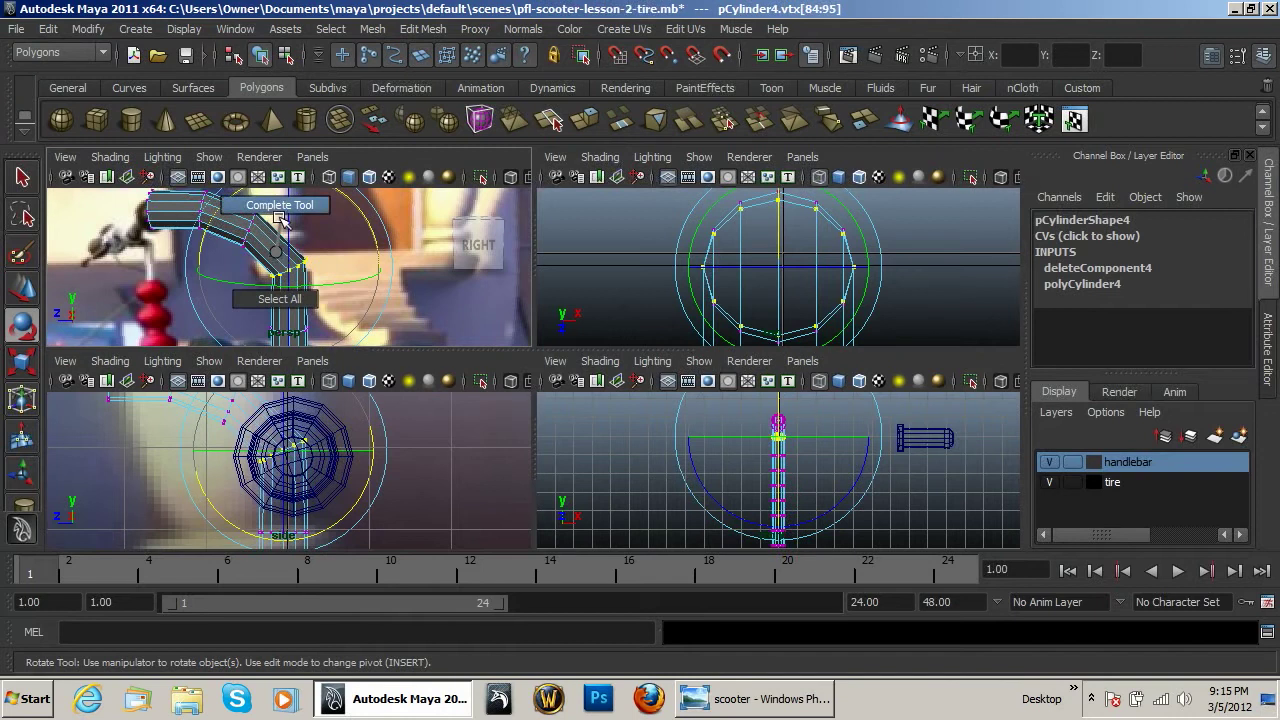
{"action": "right_click", "coordinate": [270, 238]}
{"action": "right_click_drag", "start_coordinate": [270, 238], "coordinate": [341, 216]}
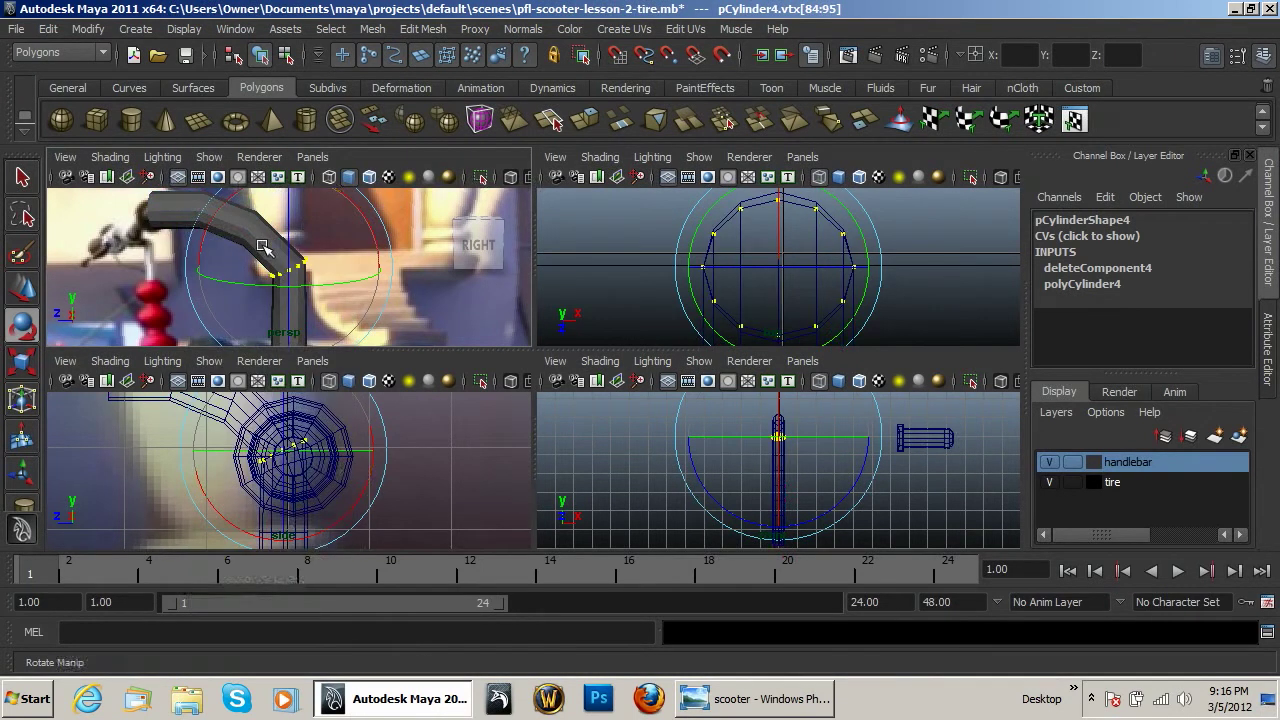
{"action": "left_click", "coordinate": [253, 237]}
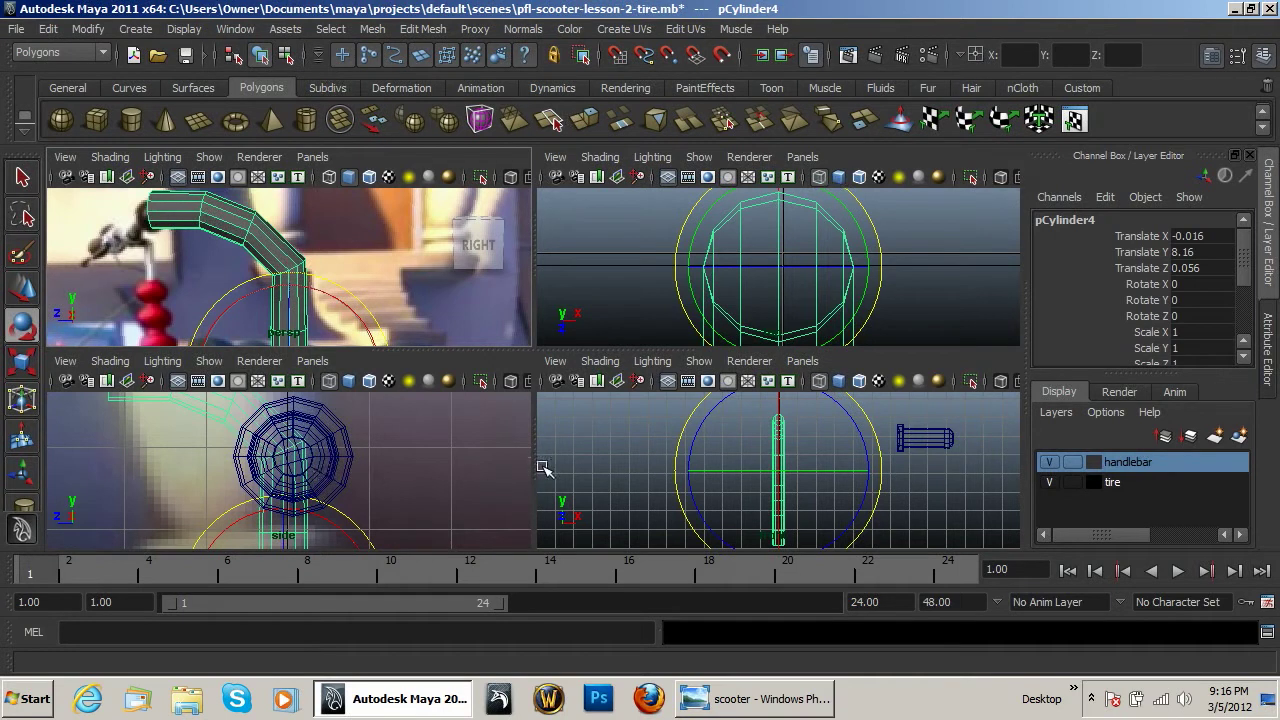
Try selecting the faces where the bar starts to bend, and return the bar to object mode.
{"action": "right_click", "coordinate": [291, 267]}
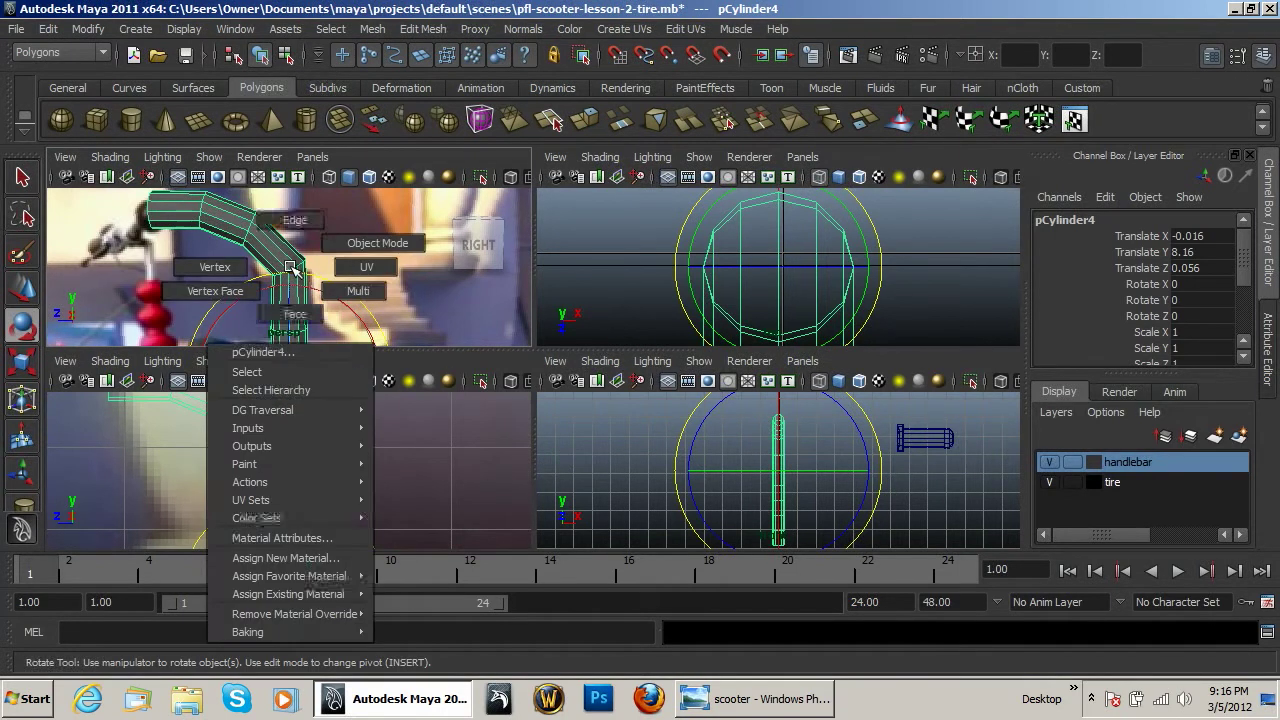
{"action": "left_click", "coordinate": [317, 231]}
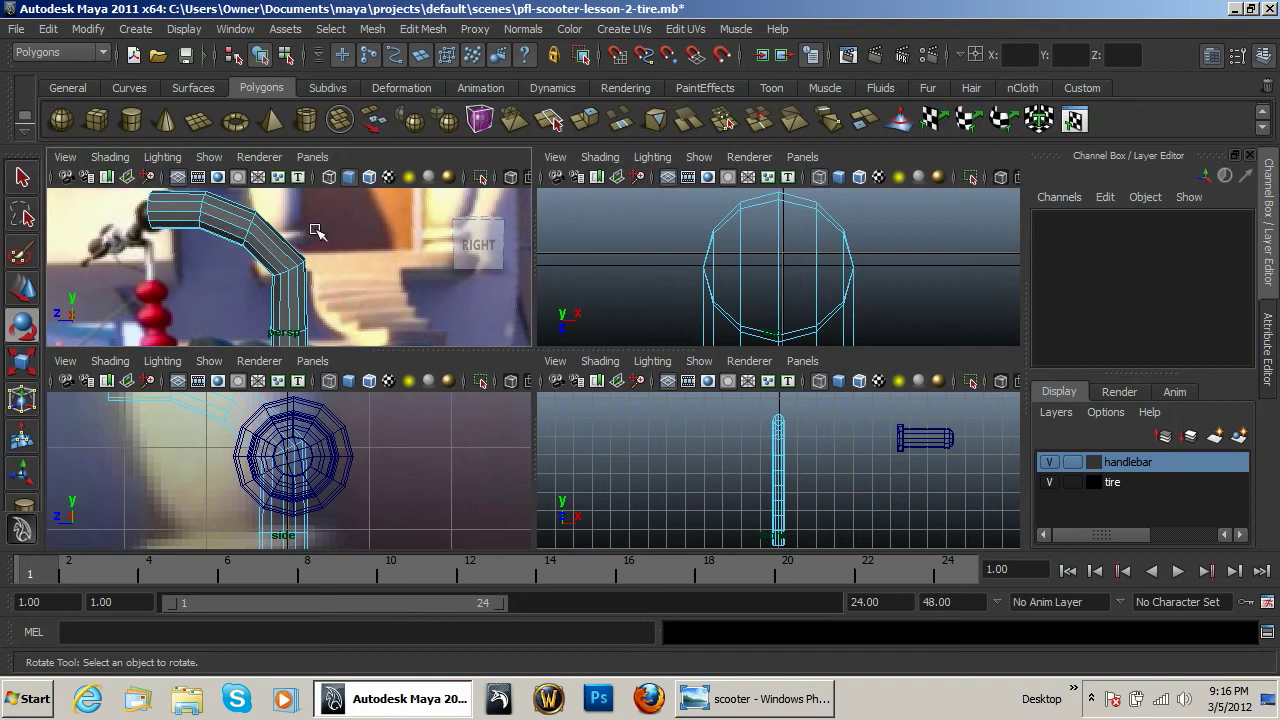
{"action": "left_click", "coordinate": [257, 265]}
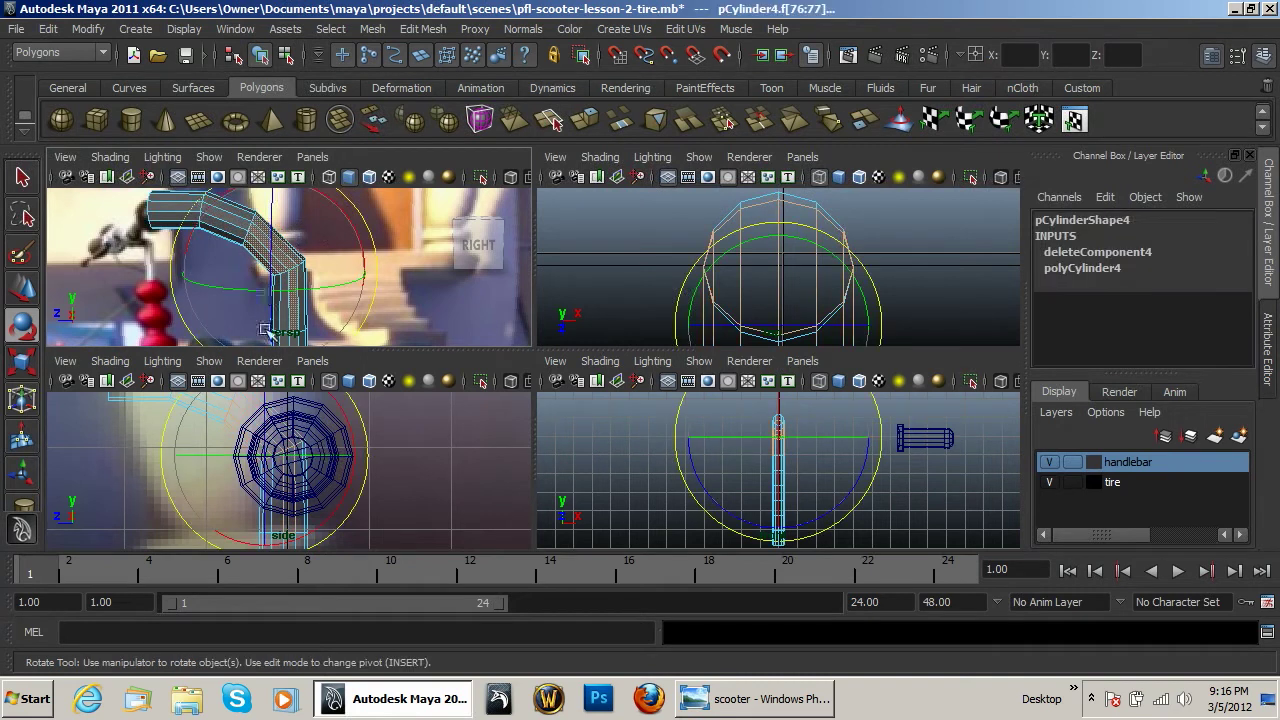
{"action": "left_click", "coordinate": [382, 482]}
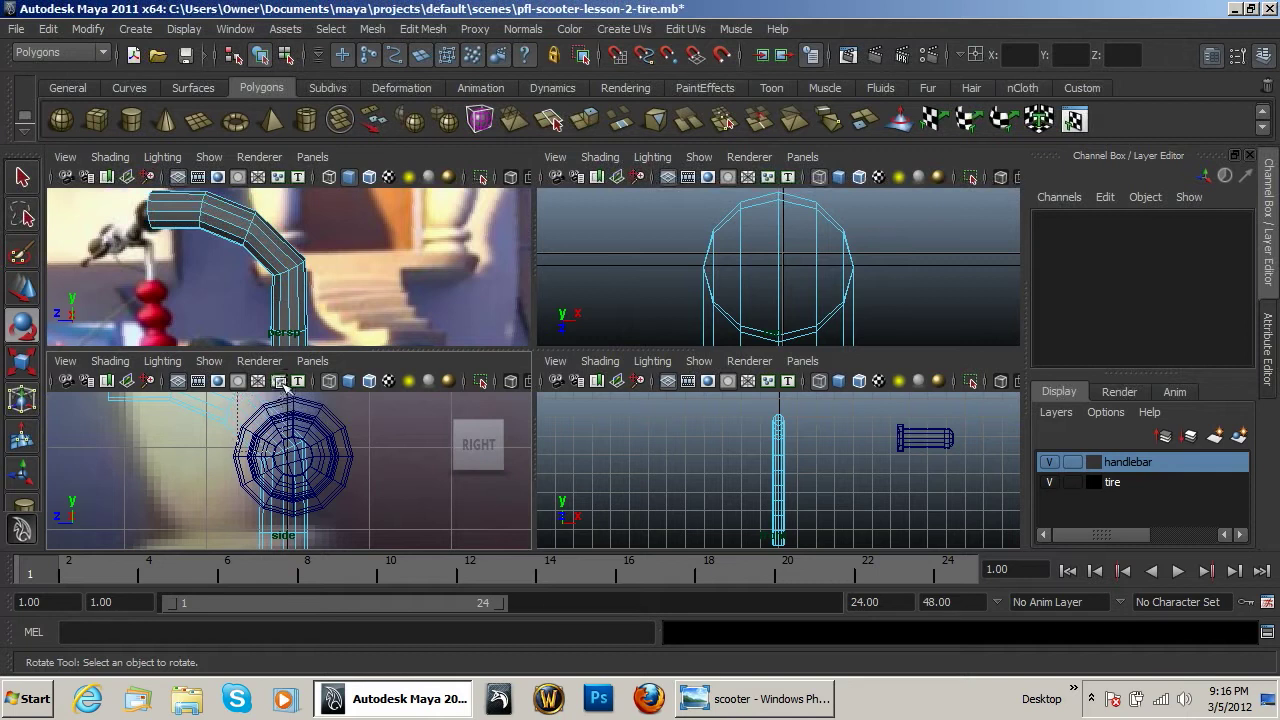
{"action": "left_click_drag", "start_coordinate": [237, 425], "coordinate": [284, 384]}
{"action": "left_click", "coordinate": [368, 446]}
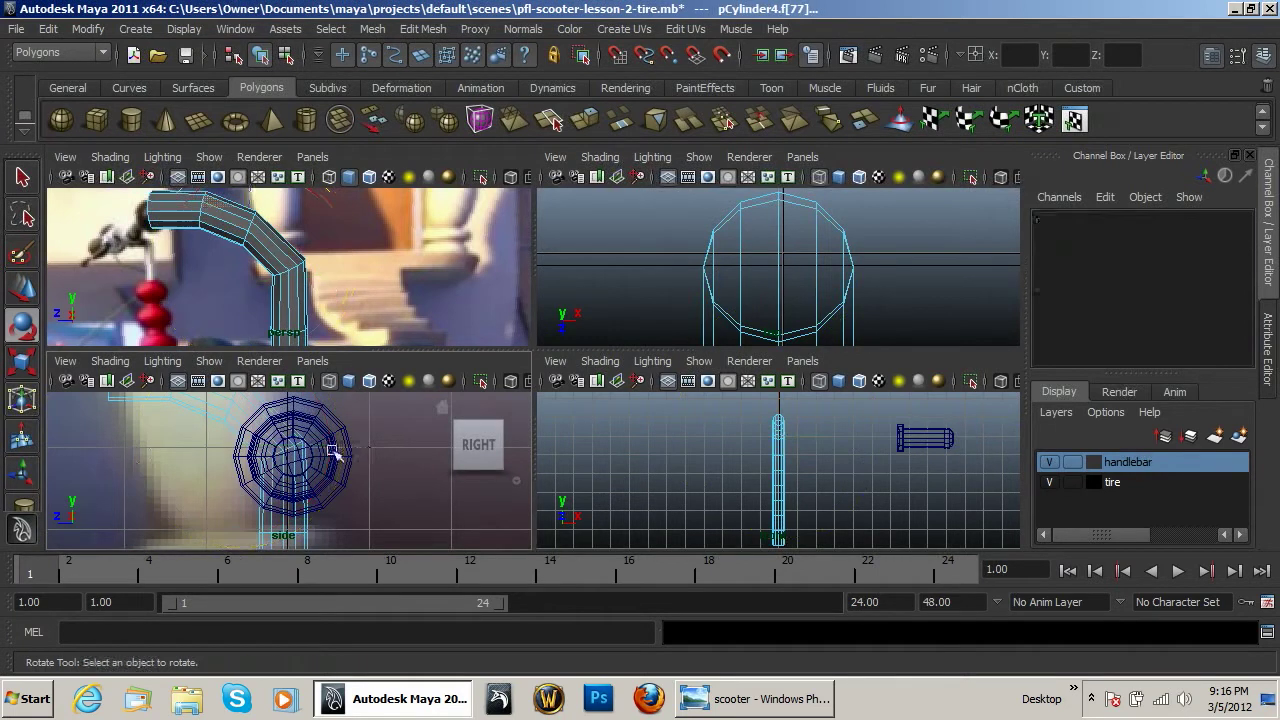
{"action": "middle_click_drag", "start_coordinate": [273, 439], "coordinate": [287, 482], "text": "alt"}
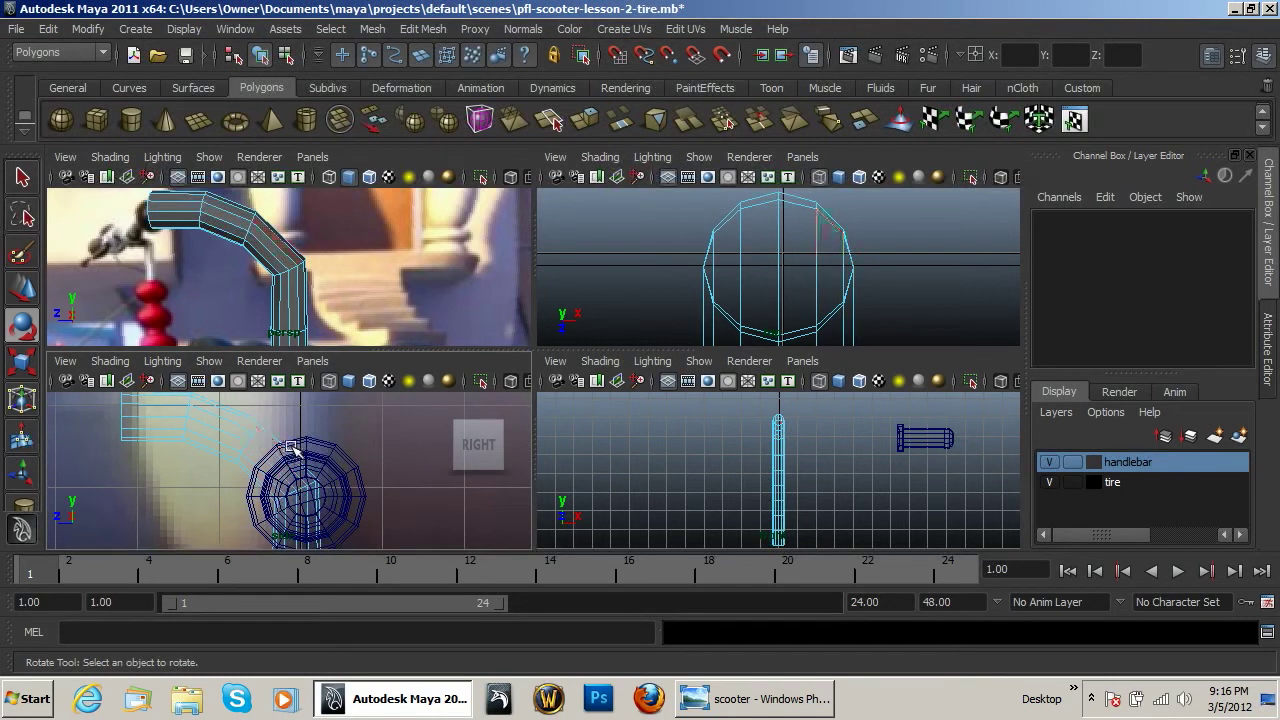
{"action": "left_click", "coordinate": [265, 473]}
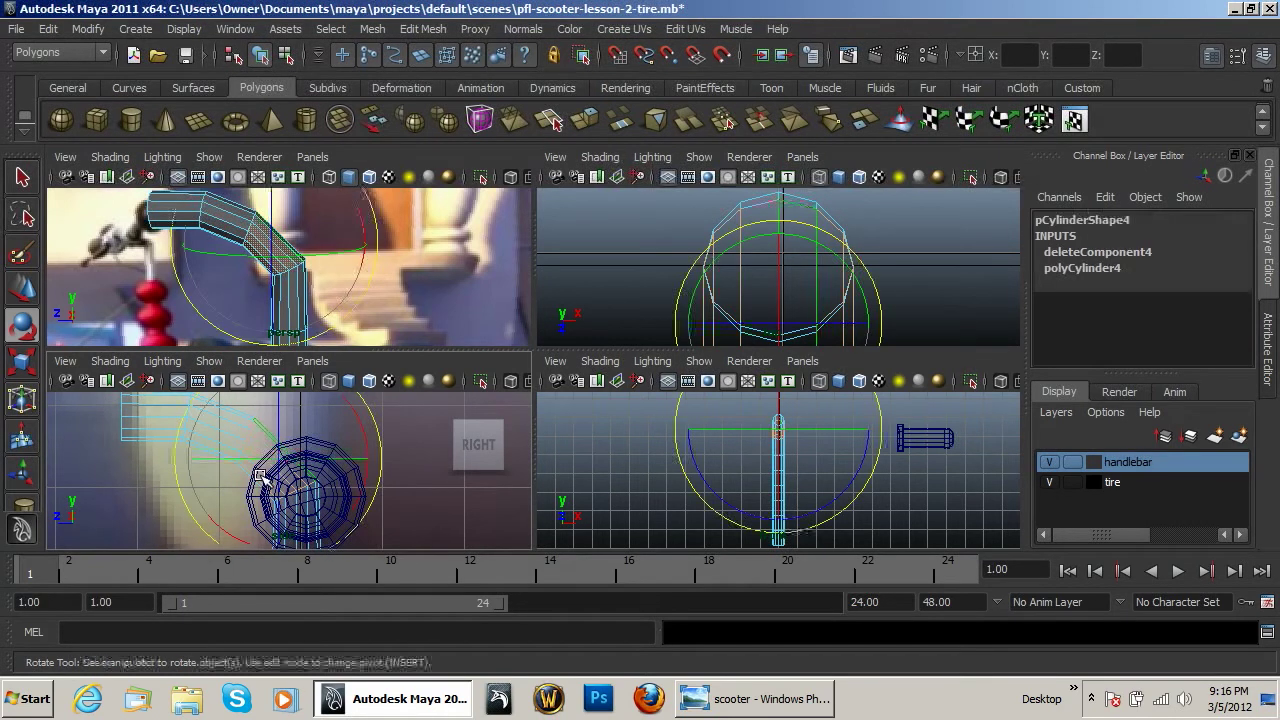
{"action": "left_click_drag", "start_coordinate": [275, 271], "coordinate": [444, 257], "text": "alt"}
{"action": "left_click_drag", "start_coordinate": [292, 260], "coordinate": [258, 276]}
{"action": "right_click", "coordinate": [303, 250]}
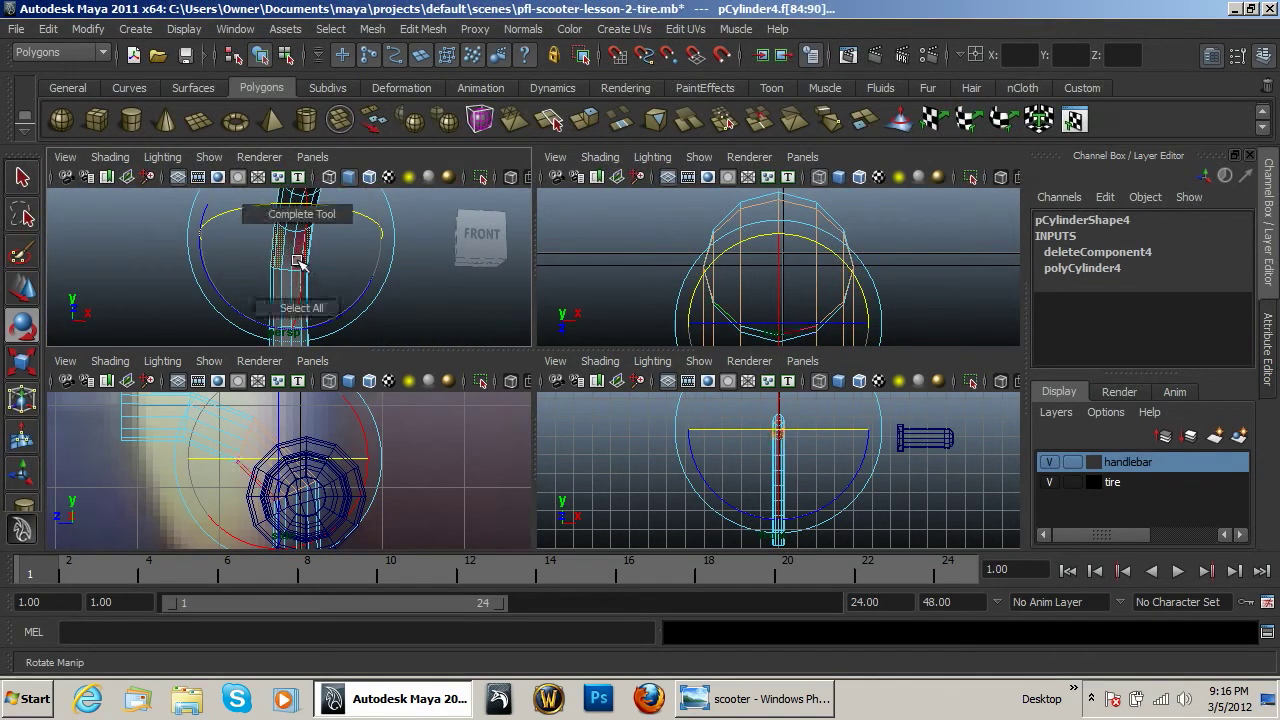
{"action": "right_click", "coordinate": [280, 309]}
{"action": "left_click", "coordinate": [286, 300]}
{"action": "right_click_drag", "start_coordinate": [286, 300], "coordinate": [351, 274]}
{"action": "left_click", "coordinate": [285, 274]}
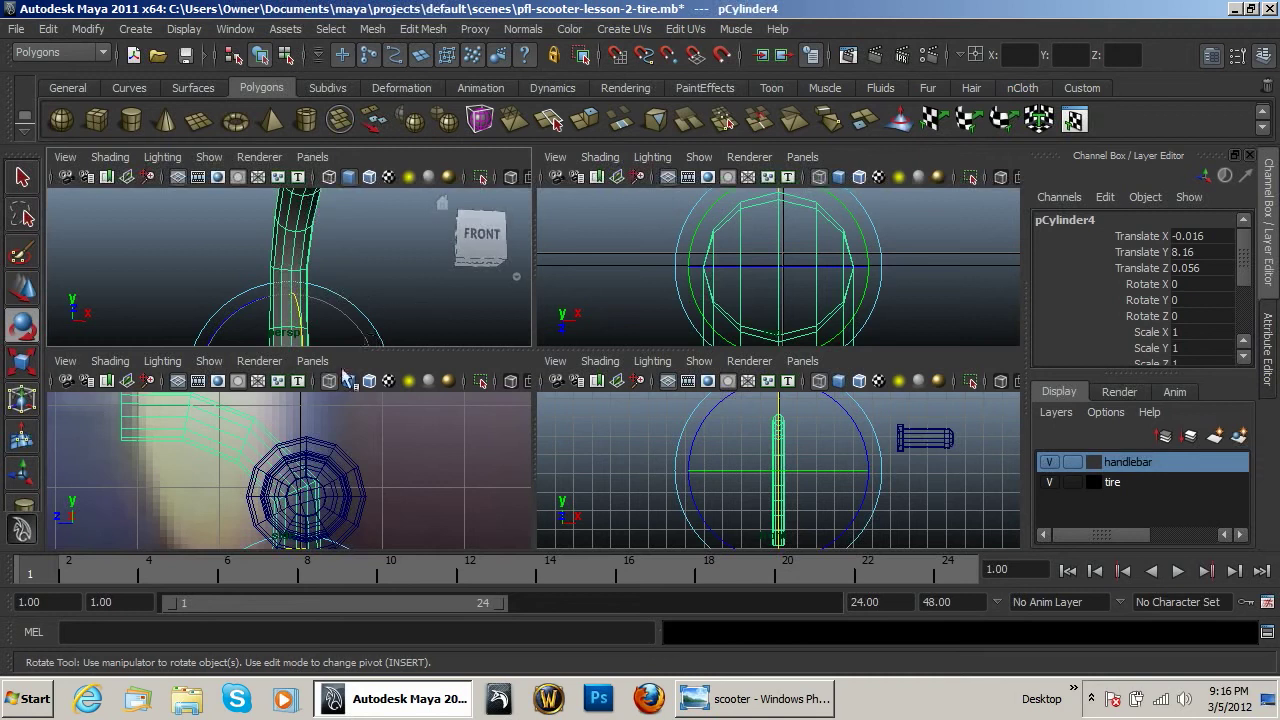
Cut extra edges across the bar's bend with the Cut Faces tool, undoing the misplaced cuts.
{"action": "left_click_drag", "start_coordinate": [340, 277], "coordinate": [348, 317], "text": "alt"}
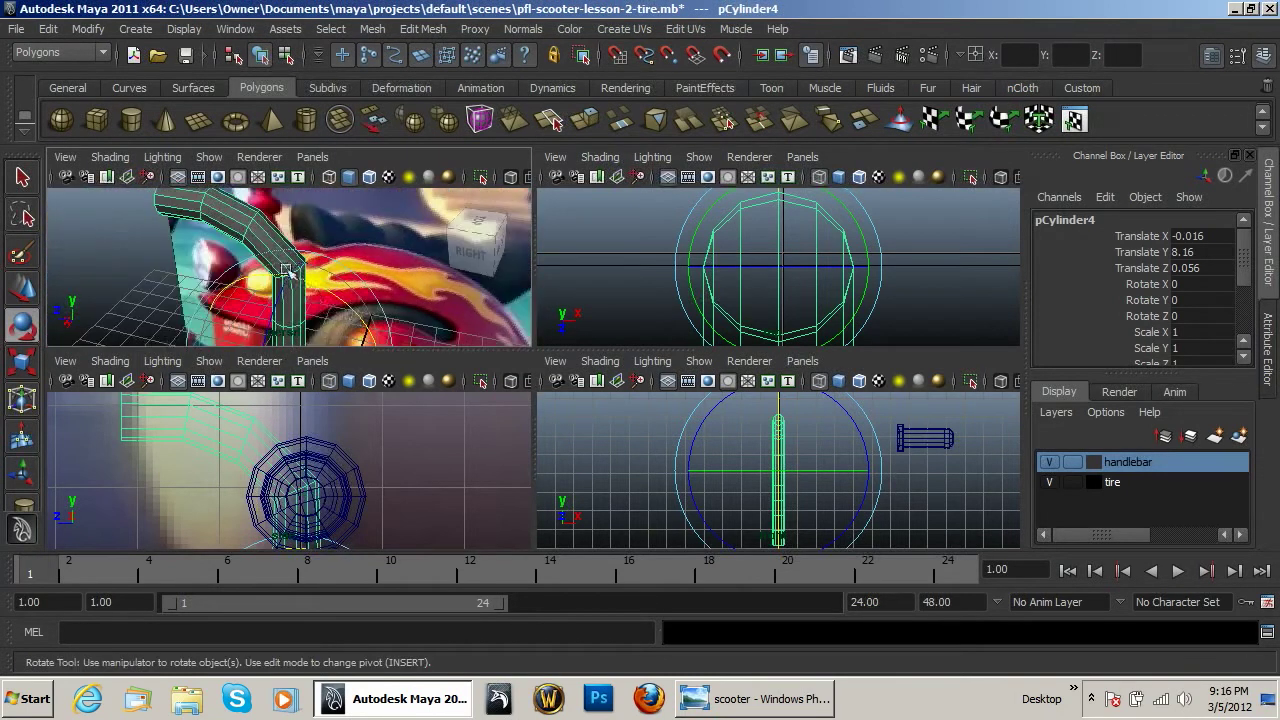
{"action": "left_click", "coordinate": [479, 262]}
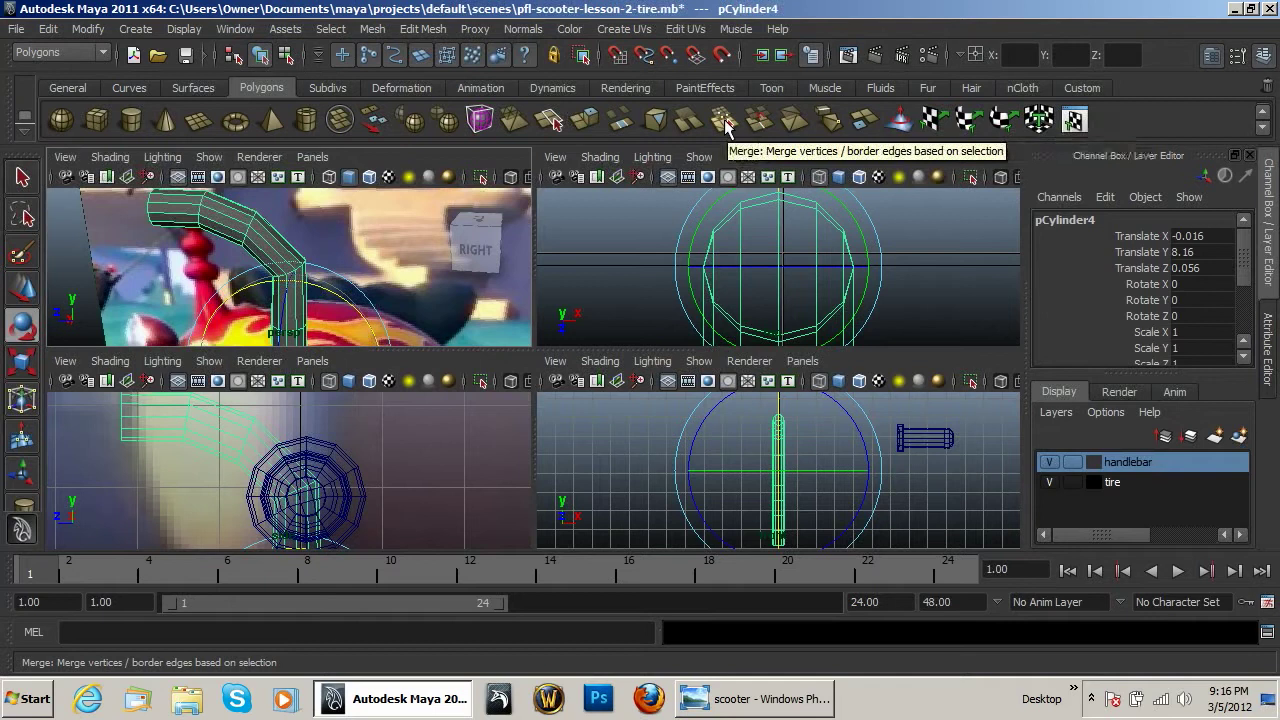
{"action": "left_click", "coordinate": [688, 121]}
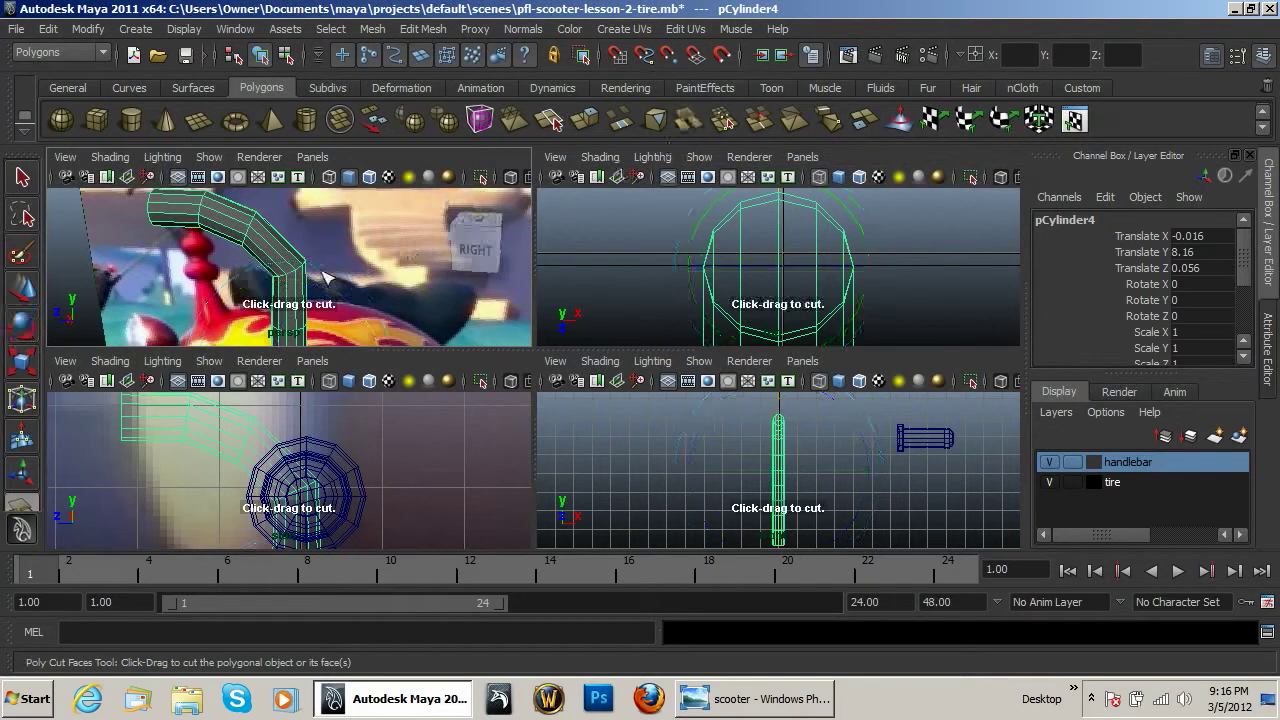
{"action": "left_click_drag", "start_coordinate": [260, 262], "coordinate": [363, 234]}
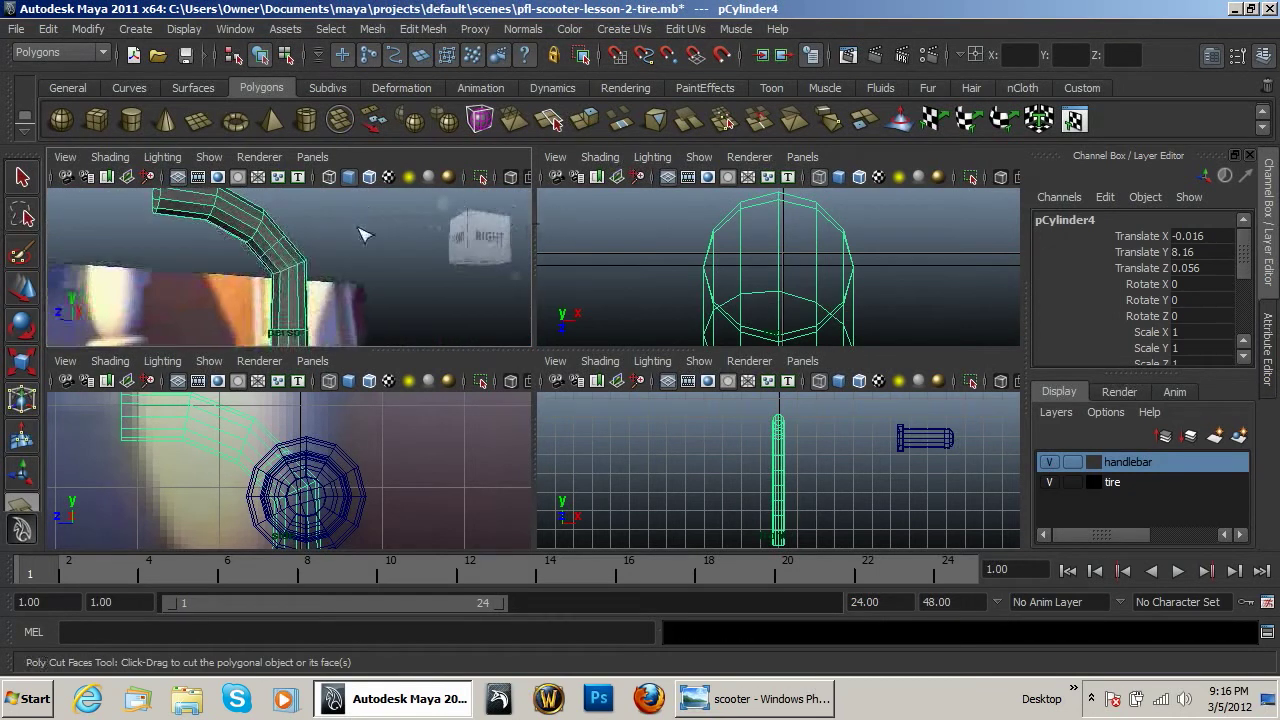
{"action": "key", "text": "ctrl+z"}
{"action": "mouse_move", "coordinate": [278, 478]}
{"action": "left_mouse_down"}
{"action": "mouse_move", "coordinate": [303, 484]}
{"action": "mouse_move", "coordinate": [279, 434]}
{"action": "mouse_move", "coordinate": [266, 435]}
{"action": "mouse_move", "coordinate": [269, 417]}
{"action": "left_mouse_up"}
{"action": "key", "text": "ctrl+z"}
{"action": "key", "text": "ctrl+z"}
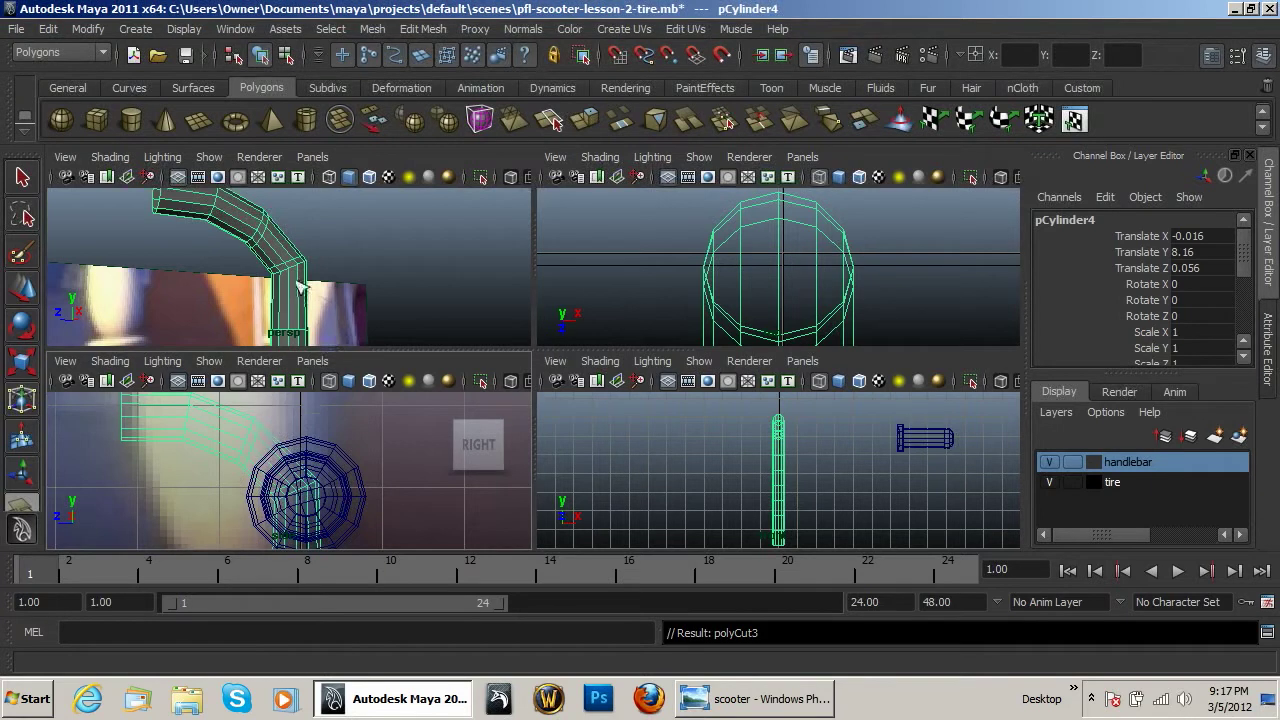
{"action": "key", "text": "space"}
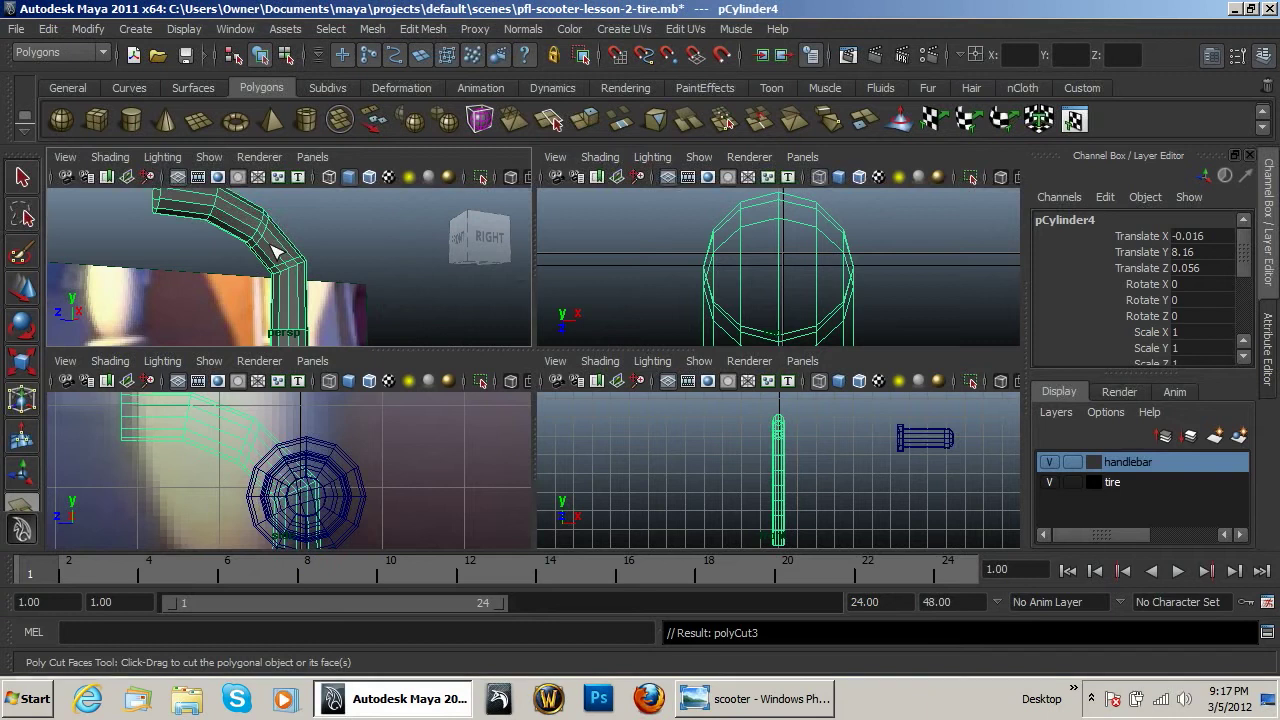
{"action": "right_click_drag", "start_coordinate": [285, 262], "coordinate": [342, 232]}
Move the grip along X toward the central bar, to about X 6.22.
{"action": "key", "text": "w"}
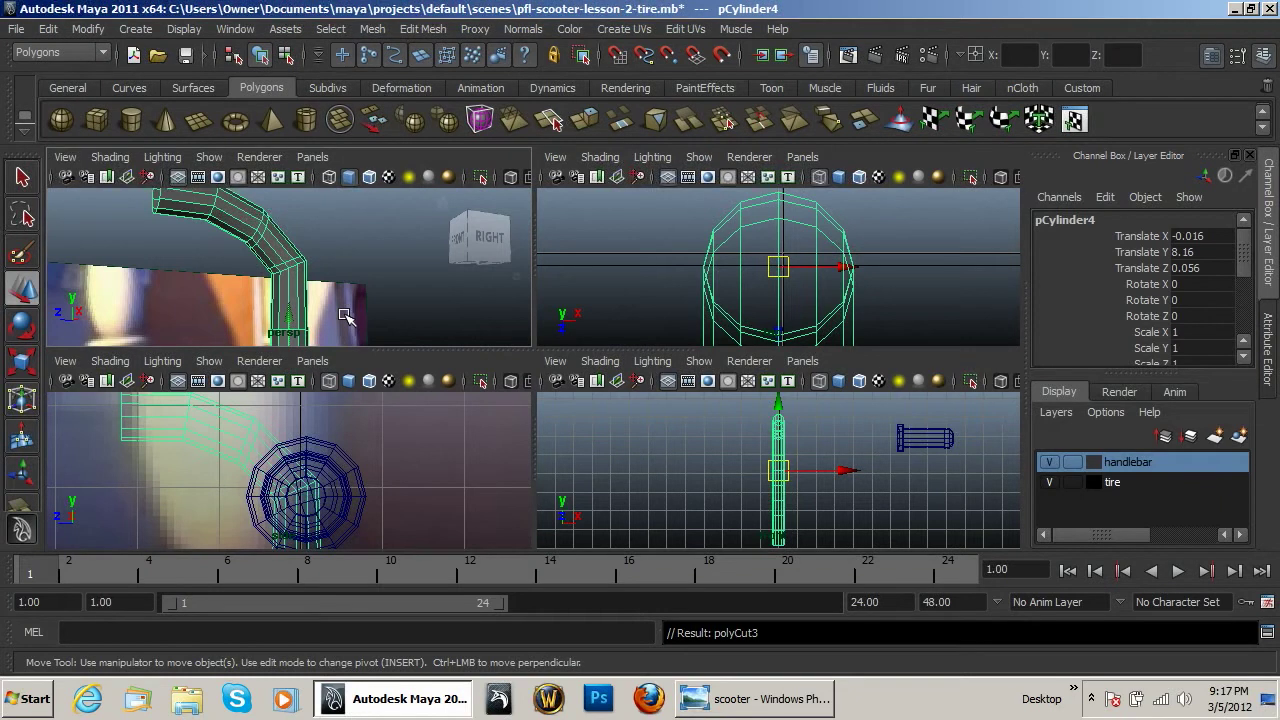
{"action": "left_click_drag", "start_coordinate": [345, 316], "coordinate": [410, 380], "text": "alt"}
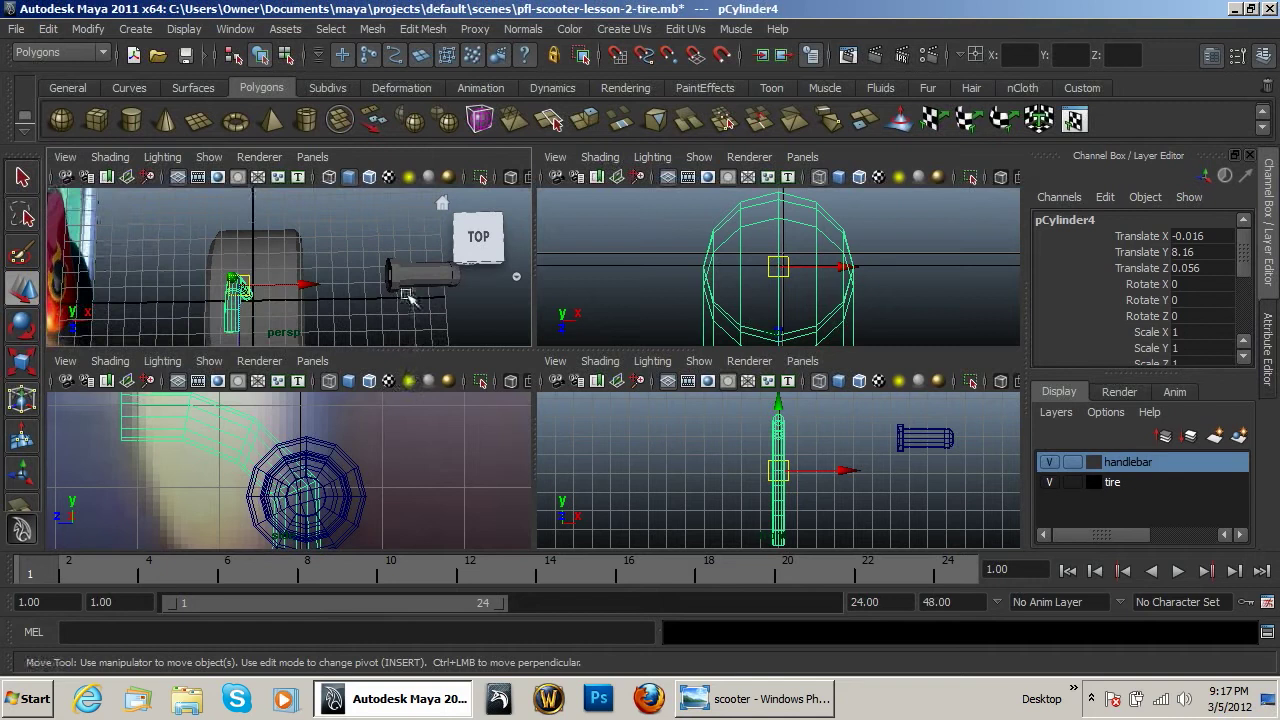
{"action": "left_click", "coordinate": [412, 275]}
{"action": "left_click_drag", "start_coordinate": [491, 277], "coordinate": [453, 276]}
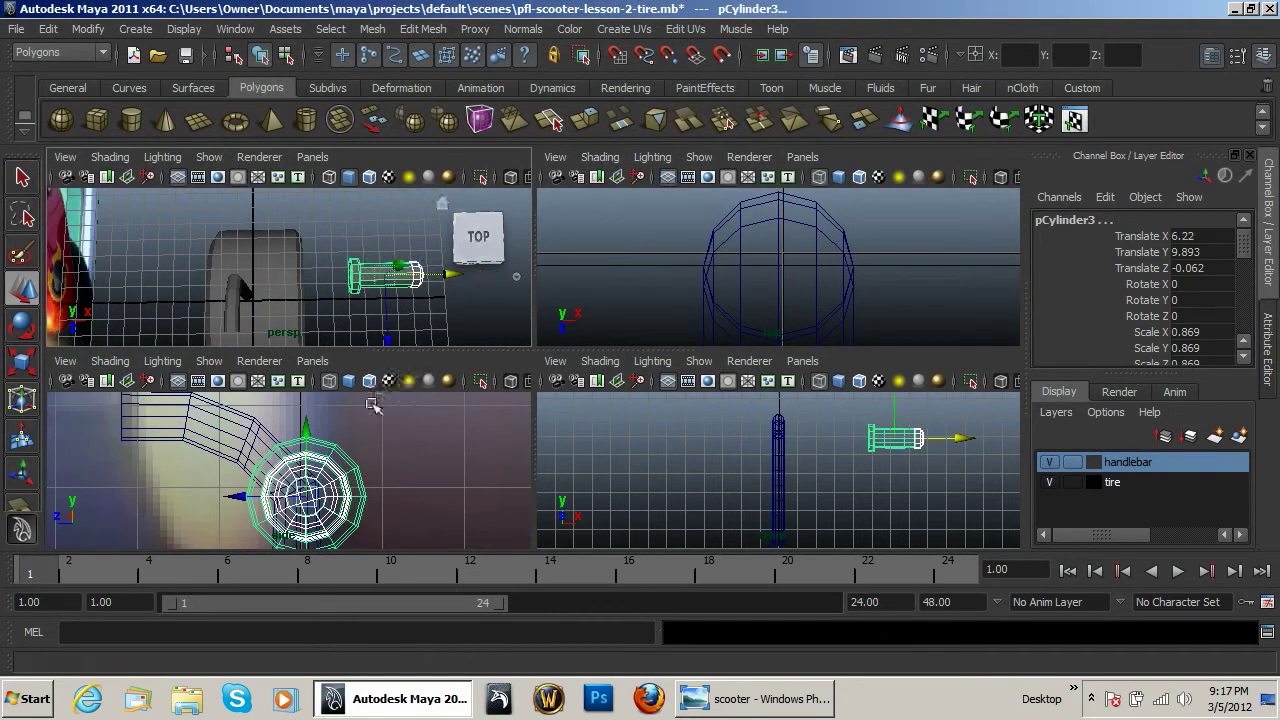
Move the grip in the side view onto the handlebar of the reference image, to about Y 10.44, Z 5.12.
{"action": "scroll", "coordinate": [358, 462], "scroll_direction": "down", "scroll_amount": 3}
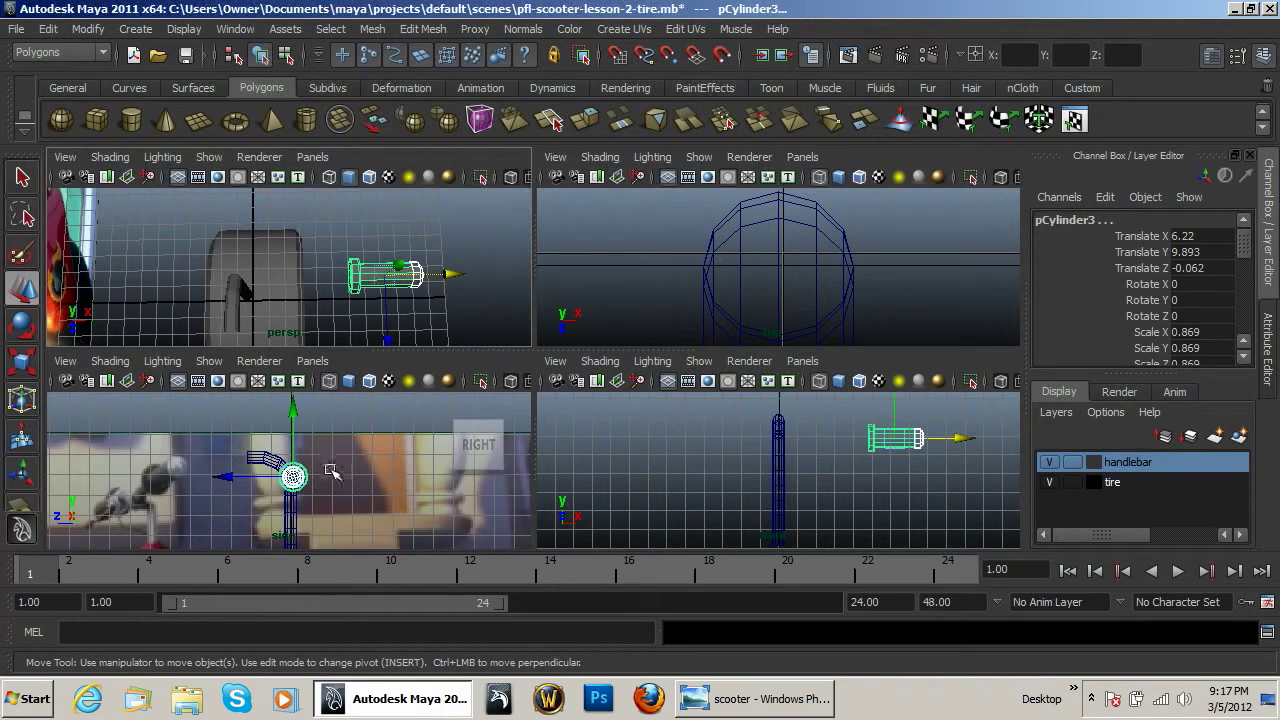
{"action": "middle_click_drag", "start_coordinate": [325, 488], "coordinate": [344, 450], "text": "alt"}
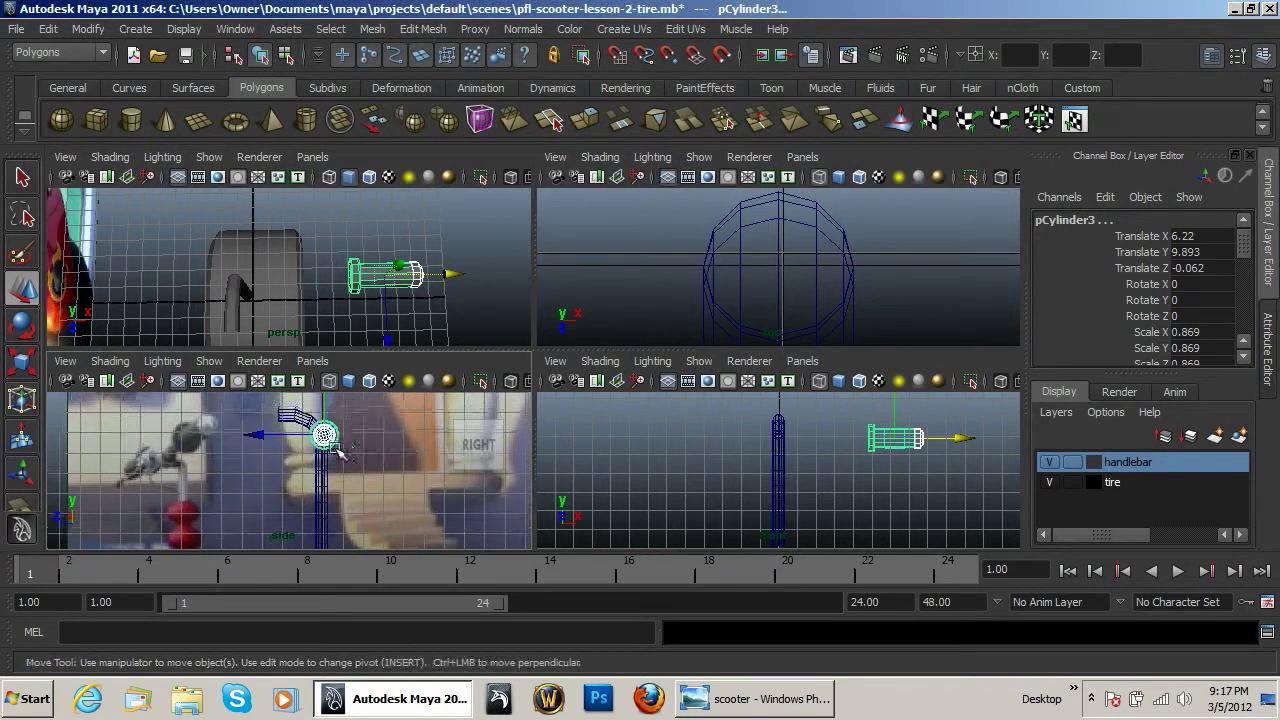
{"action": "left_click_drag", "start_coordinate": [325, 437], "coordinate": [230, 447]}
{"action": "scroll", "coordinate": [250, 460], "scroll_direction": "down", "scroll_amount": 4}
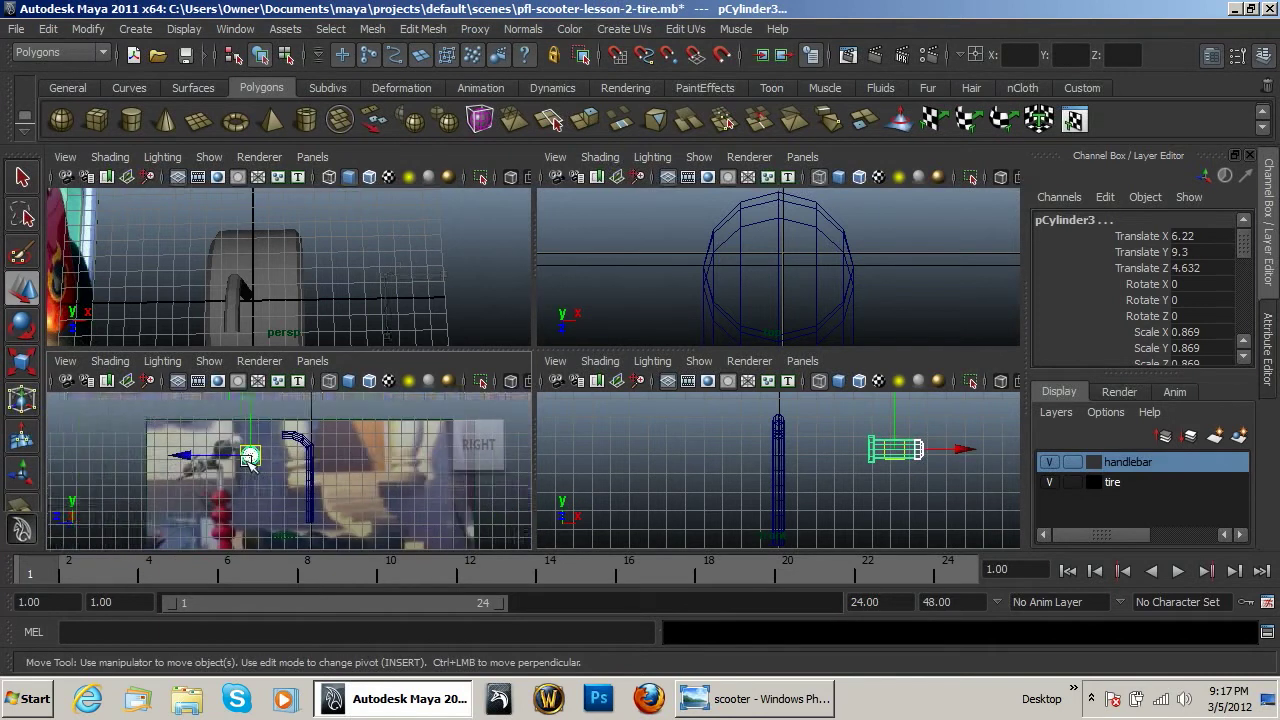
{"action": "scroll", "coordinate": [252, 466], "scroll_direction": "up", "scroll_amount": 4}
{"action": "left_click_drag", "start_coordinate": [245, 452], "coordinate": [226, 430]}
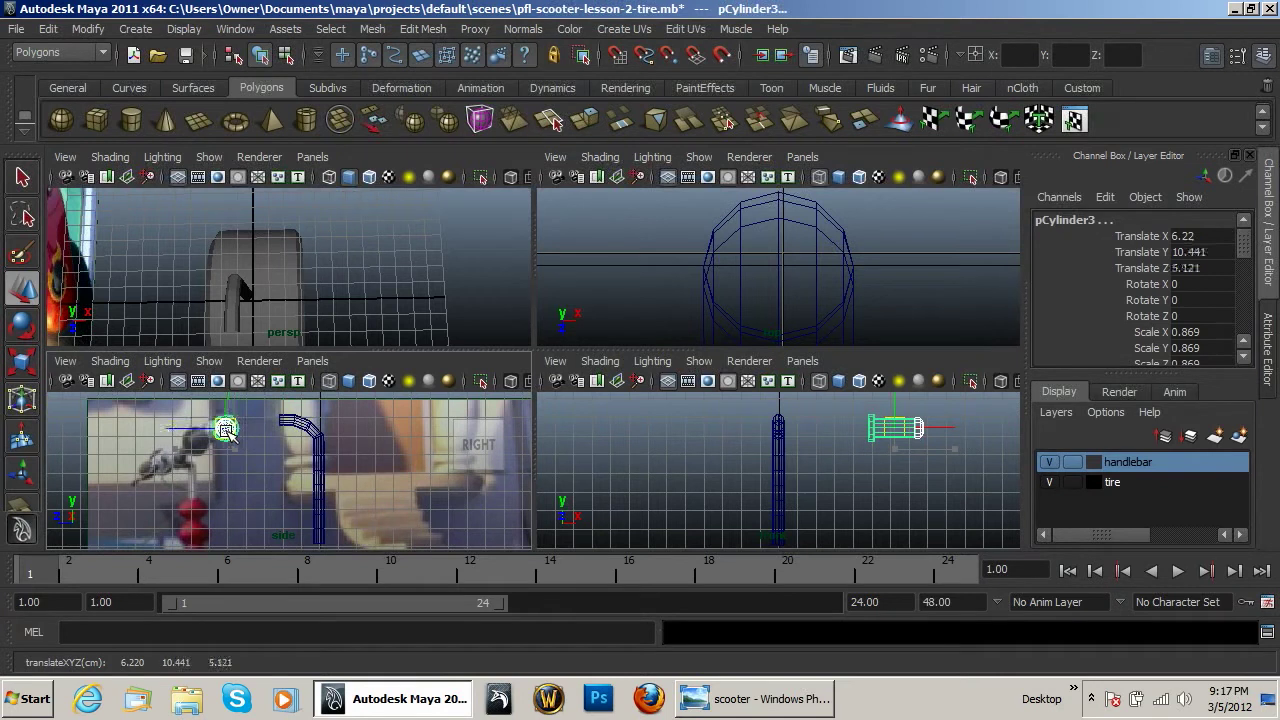
Move the bent bar to about Y 7.74, Z 3.65 so its upper end meets the grip in the side view.
{"action": "left_click", "coordinate": [305, 428]}
{"action": "scroll", "coordinate": [330, 470], "scroll_direction": "down", "scroll_amount": 3}
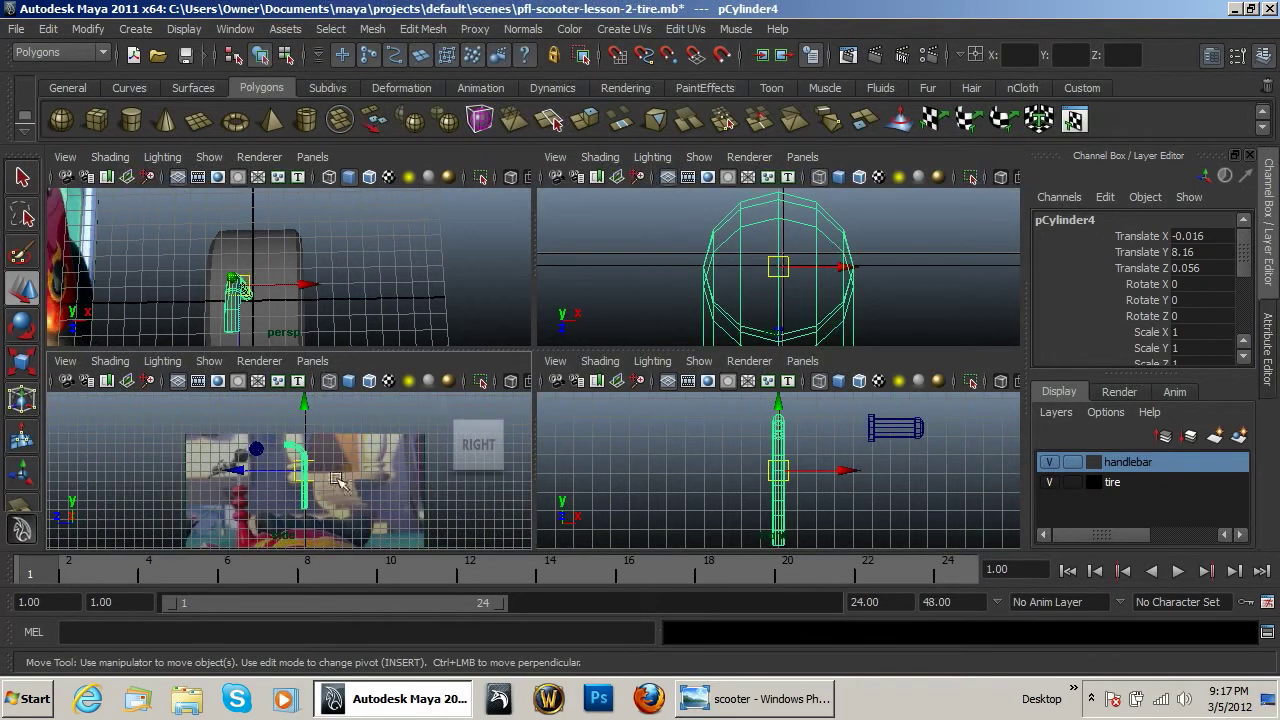
{"action": "left_click_drag", "start_coordinate": [293, 474], "coordinate": [195, 474]}
{"action": "left_click_drag", "start_coordinate": [272, 407], "coordinate": [276, 414]}
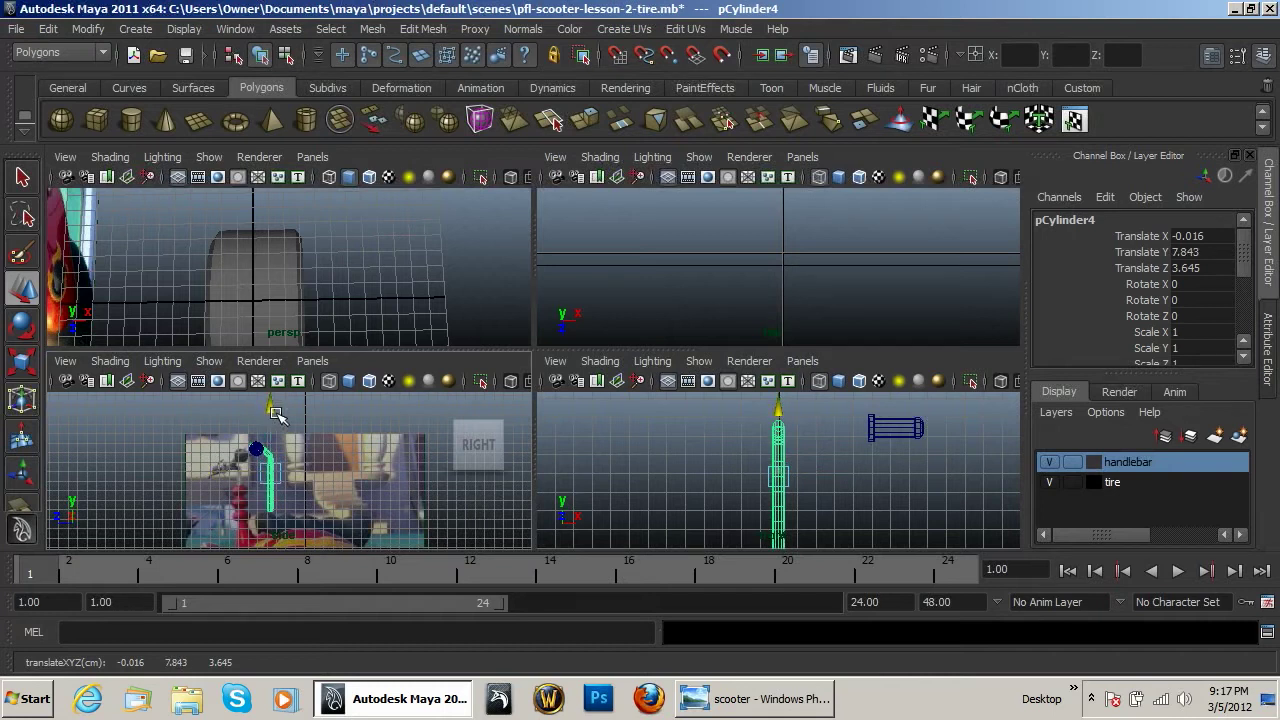
{"action": "left_click_drag", "start_coordinate": [325, 320], "coordinate": [323, 323], "text": "alt"}
{"action": "left_click", "coordinate": [325, 325]}
{"action": "mouse_move", "coordinate": [380, 268]}
{"action": "left_mouse_down", "text": "alt"}
{"action": "mouse_move", "coordinate": [322, 253]}
{"action": "mouse_move", "coordinate": [280, 272]}
{"action": "mouse_move", "coordinate": [286, 294]}
{"action": "mouse_move", "coordinate": [345, 275]}
{"action": "mouse_move", "coordinate": [203, 286]}
{"action": "mouse_move", "coordinate": [151, 274]}
{"action": "mouse_move", "coordinate": [110, 294]}
{"action": "mouse_move", "coordinate": [200, 268]}
{"action": "mouse_move", "coordinate": [218, 220]}
{"action": "mouse_move", "coordinate": [323, 289]}
{"action": "mouse_move", "coordinate": [386, 274]}
{"action": "left_mouse_up", "text": "alt"}
{"action": "left_click", "coordinate": [268, 462]}
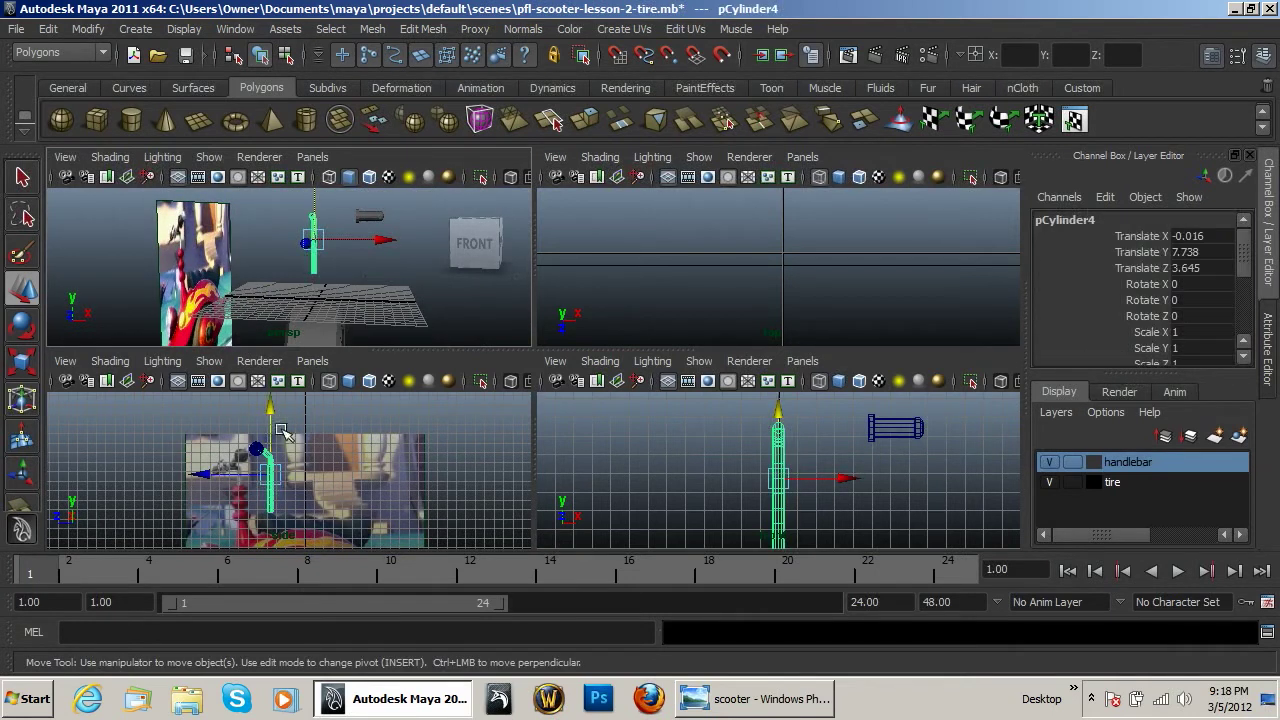
Select the faces on the -X half of the bar in the top view and delete them.
{"action": "left_click_drag", "start_coordinate": [765, 479], "coordinate": [795, 480], "text": "alt"}
{"action": "scroll", "coordinate": [792, 470], "scroll_direction": "up", "scroll_amount": 5}
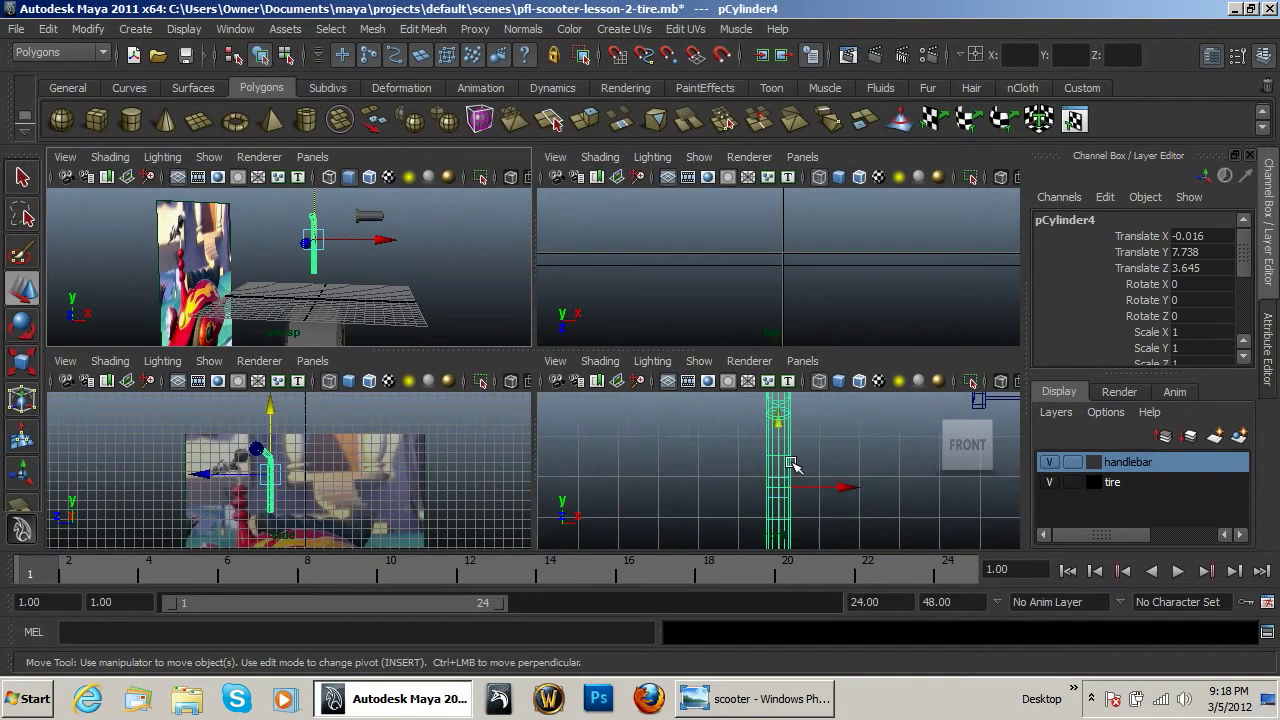
{"action": "right_click_drag", "start_coordinate": [790, 450], "coordinate": [795, 340]}
{"action": "key", "text": "f"}
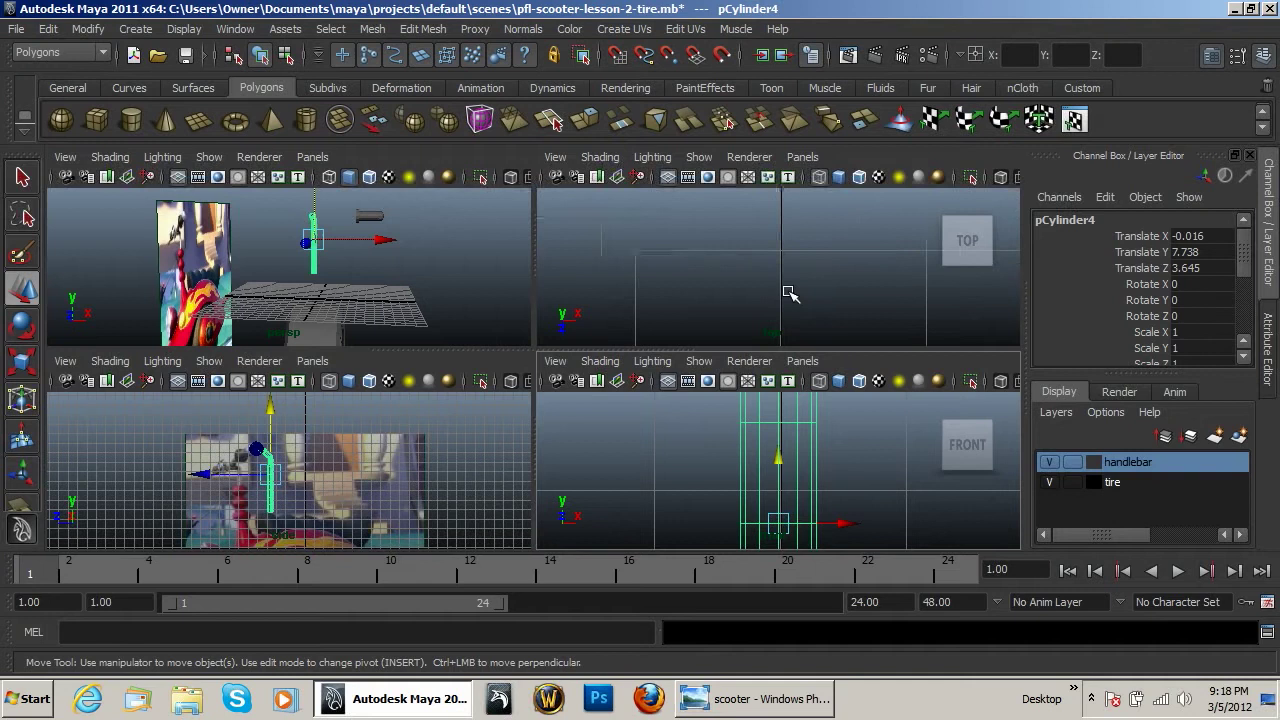
{"action": "right_click_drag", "start_coordinate": [790, 236], "coordinate": [781, 303]}
{"action": "left_click", "coordinate": [781, 303]}
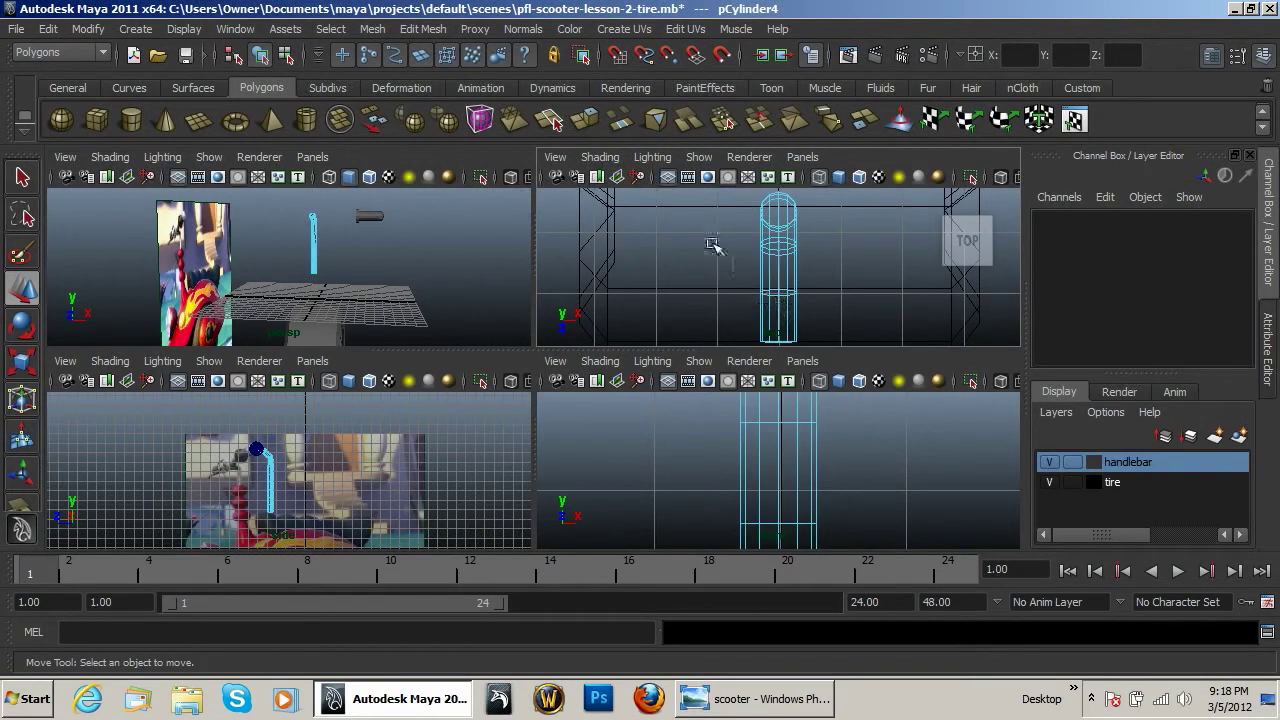
{"action": "left_click_drag", "start_coordinate": [707, 340], "coordinate": [774, 134]}
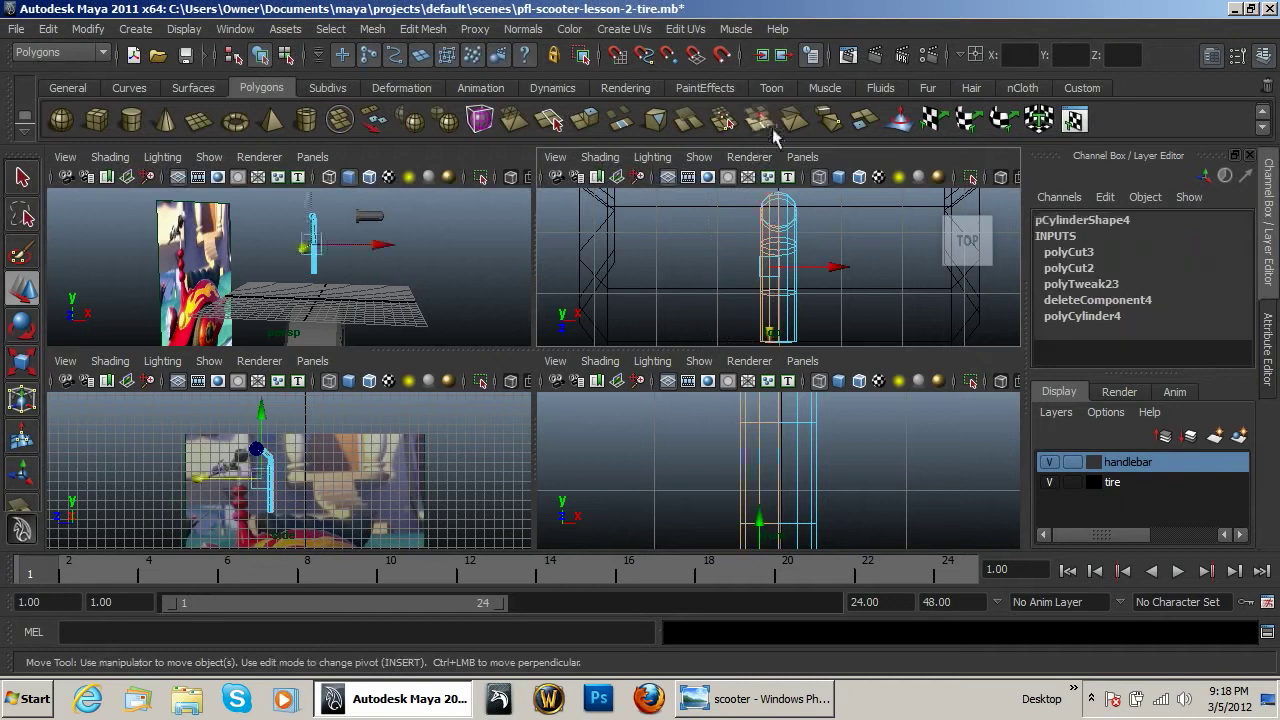
{"action": "key", "text": "Delete"}
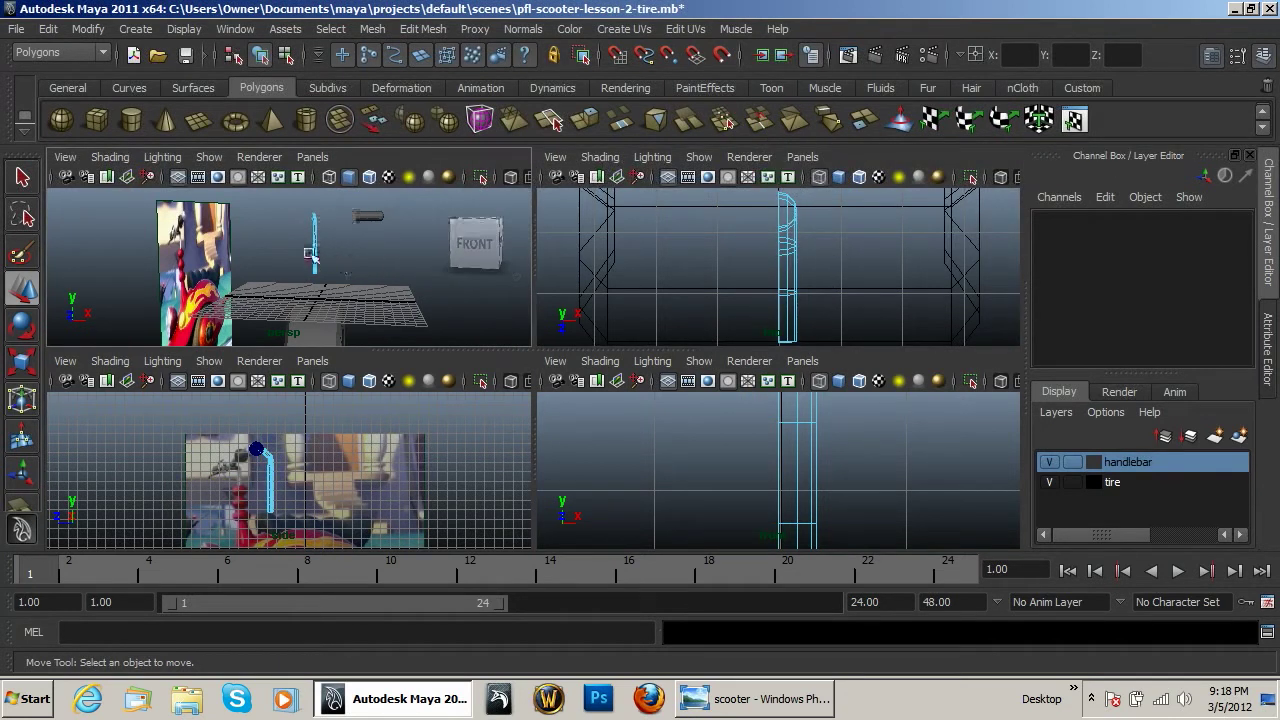
Return the remaining bar half to object mode and clear the selection.
{"action": "right_click", "coordinate": [784, 222]}
{"action": "left_click", "coordinate": [826, 223]}
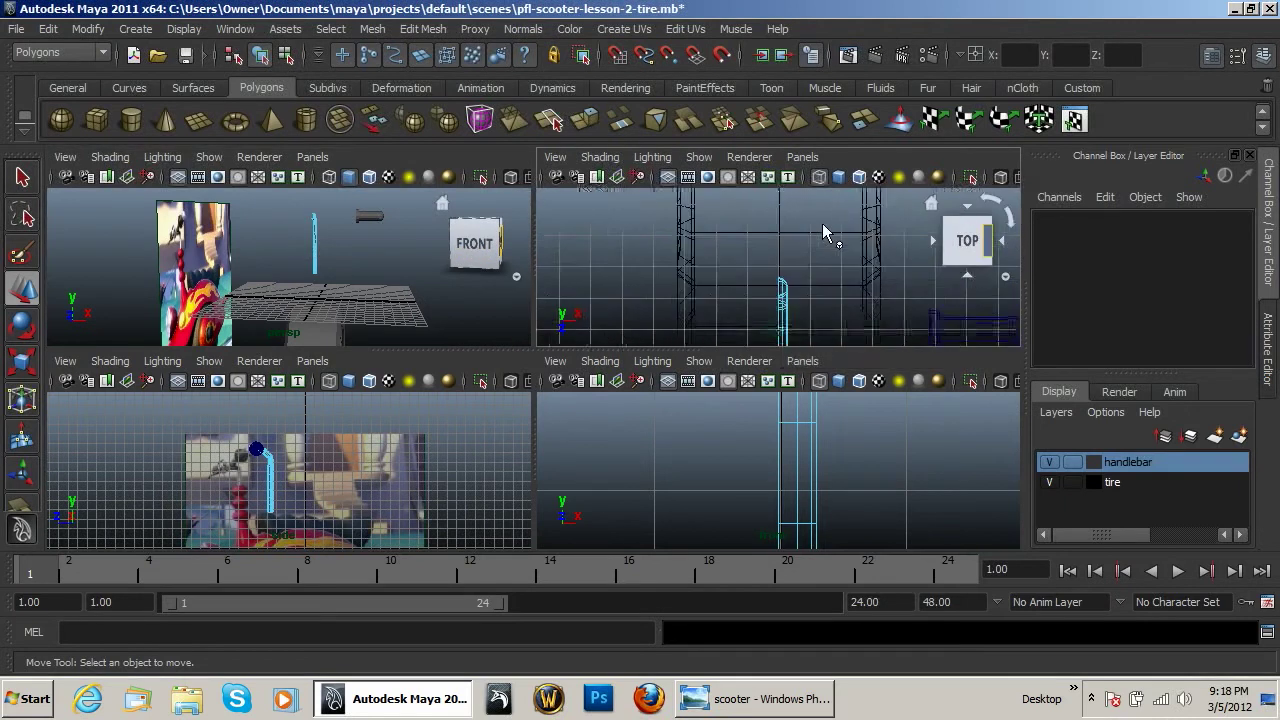
{"action": "left_click", "coordinate": [788, 312]}
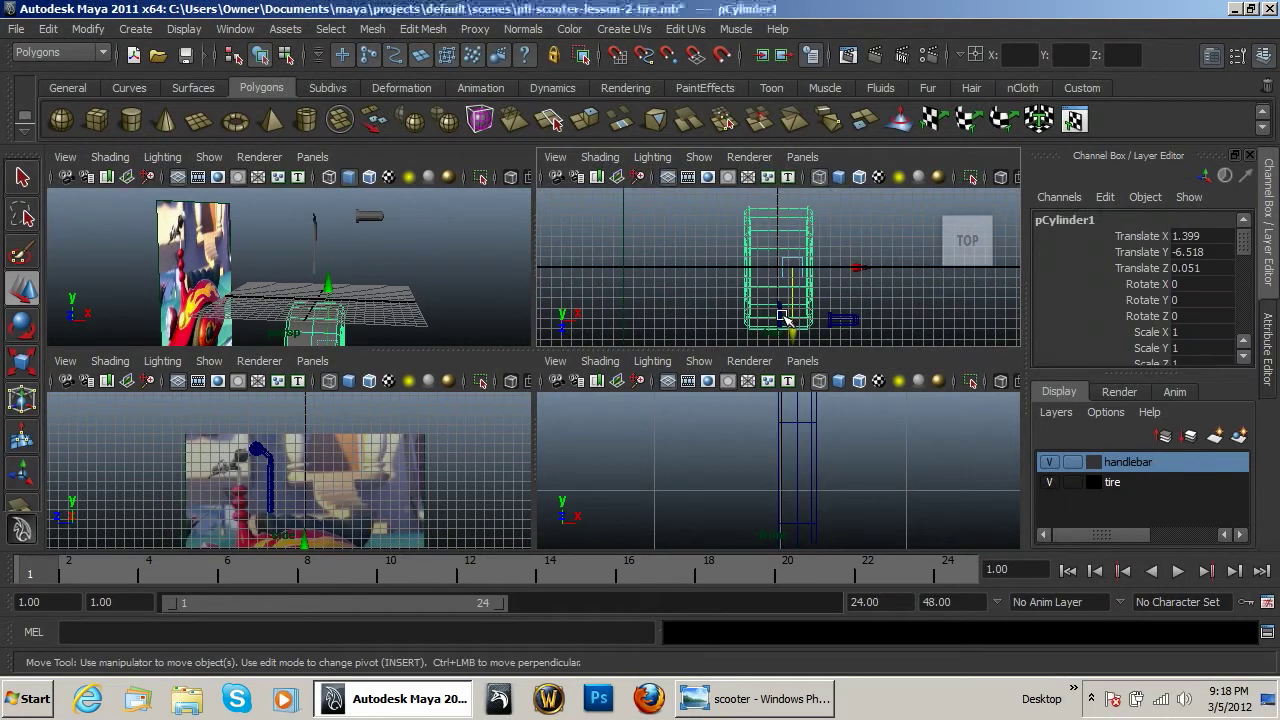
{"action": "left_click", "coordinate": [415, 262]}
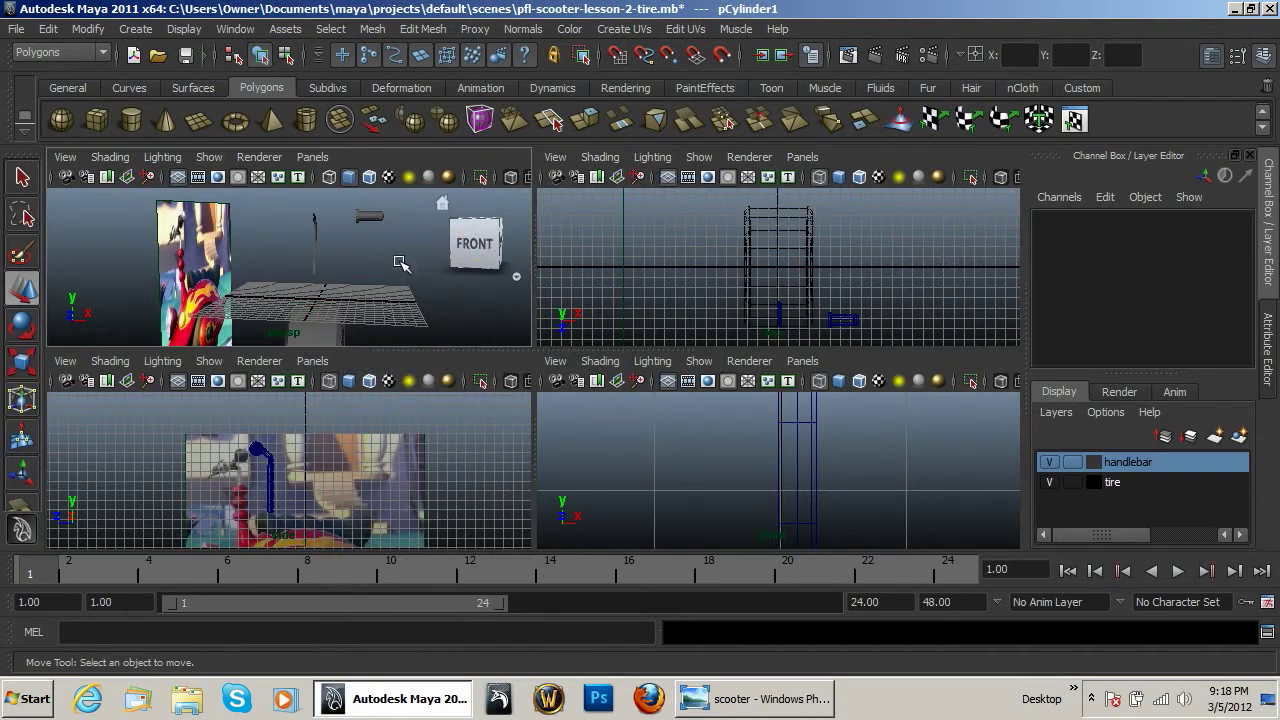
Draw a polygon cylinder centred on the grip in the side view, about 0.285 in radius and 0.403 high.
{"action": "scroll", "coordinate": [340, 245], "scroll_direction": "up", "scroll_amount": 3}
{"action": "mouse_move", "coordinate": [414, 266]}
{"action": "left_mouse_down", "text": "alt"}
{"action": "mouse_move", "coordinate": [343, 297]}
{"action": "mouse_move", "coordinate": [318, 262]}
{"action": "mouse_move", "coordinate": [443, 300]}
{"action": "mouse_move", "coordinate": [390, 280]}
{"action": "mouse_move", "coordinate": [462, 276]}
{"action": "mouse_move", "coordinate": [371, 277]}
{"action": "mouse_move", "coordinate": [443, 286]}
{"action": "mouse_move", "coordinate": [420, 270]}
{"action": "left_mouse_up", "text": "alt"}
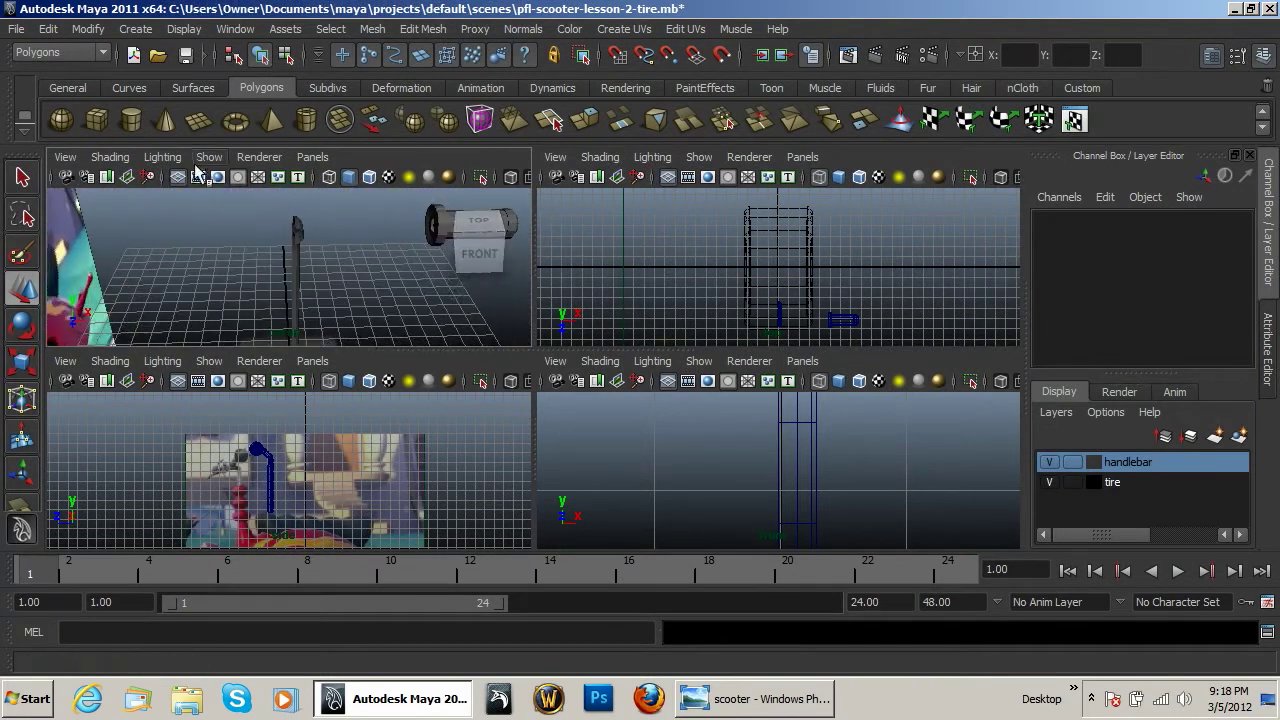
{"action": "left_click", "coordinate": [131, 120]}
{"action": "scroll", "coordinate": [250, 440], "scroll_direction": "up", "scroll_amount": 3}
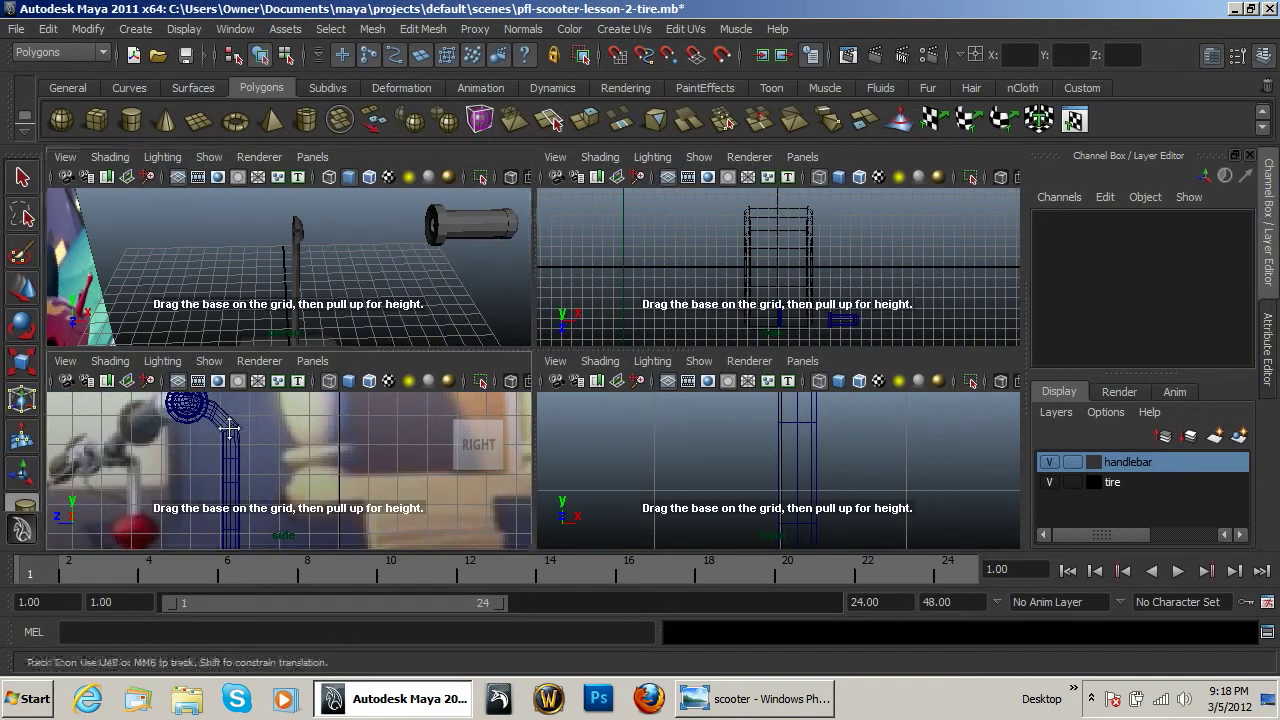
{"action": "scroll", "coordinate": [229, 428], "scroll_direction": "up", "scroll_amount": 5}
{"action": "middle_click_drag", "start_coordinate": [316, 508], "coordinate": [317, 508], "text": "alt"}
{"action": "left_click_drag", "start_coordinate": [308, 479], "coordinate": [350, 511]}
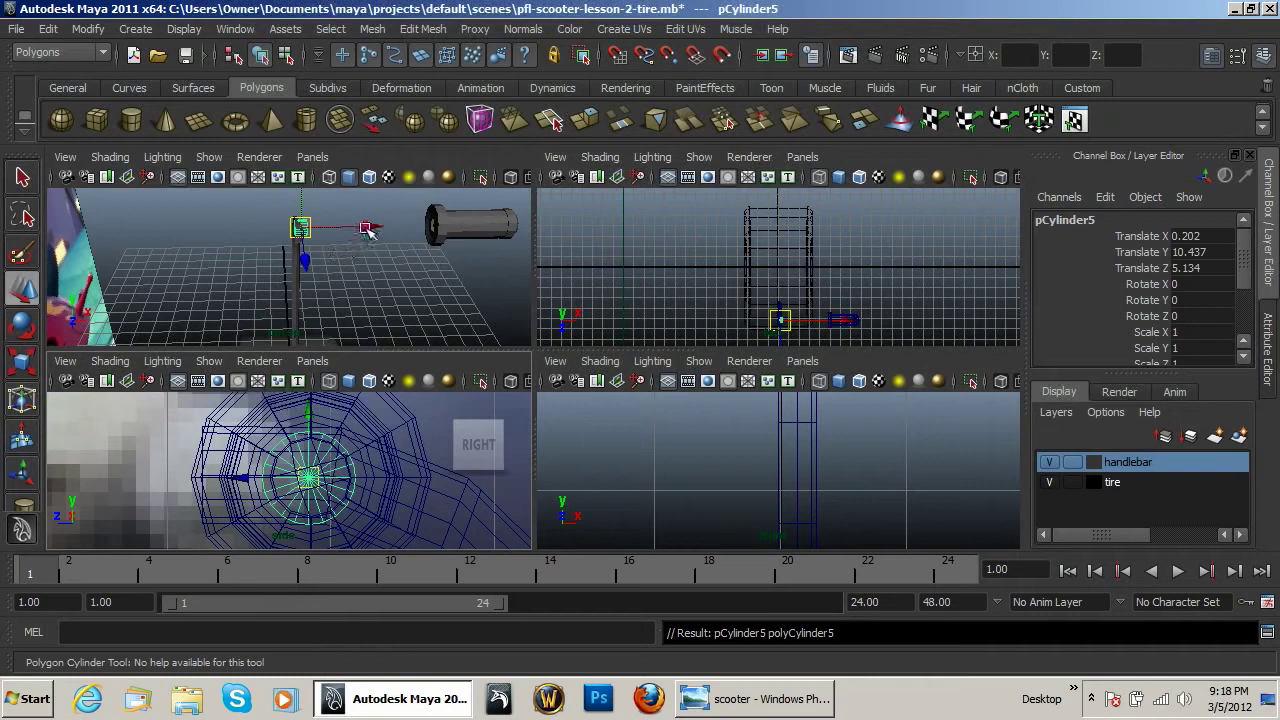
Move the new cylinder to the inner end of the grip, at about X 4.68, Y 10.45, Z 5.12.
{"action": "left_click_drag", "start_coordinate": [368, 230], "coordinate": [500, 230]}
{"action": "left_click_drag", "start_coordinate": [309, 478], "coordinate": [310, 478]}
{"action": "left_click_drag", "start_coordinate": [310, 418], "coordinate": [318, 479]}
{"action": "key", "text": "f"}
{"action": "key", "text": "f"}
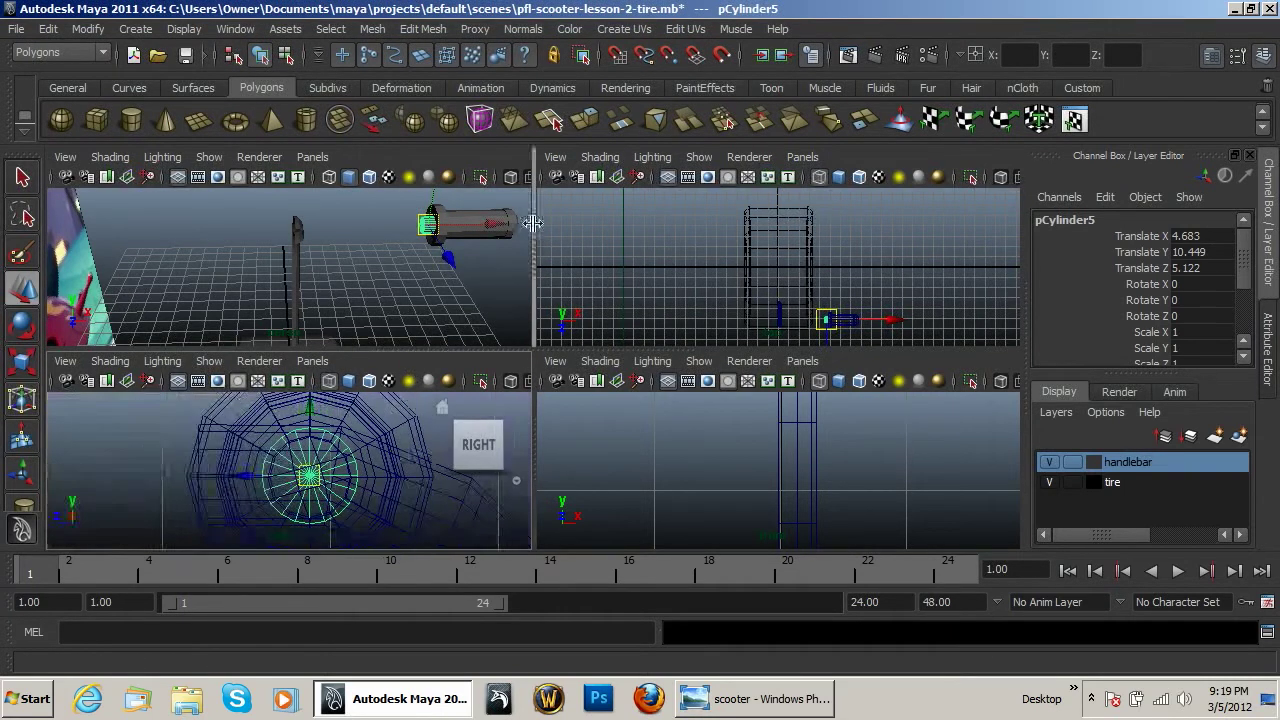
Frame the small cylinder in the views and set its axis subdivisions to 12.
{"action": "left_click_drag", "start_coordinate": [374, 289], "coordinate": [472, 296], "text": "alt"}
{"action": "key", "text": "f"}
{"action": "scroll", "coordinate": [818, 483], "scroll_direction": "down", "scroll_amount": 5}
{"action": "scroll", "coordinate": [820, 485], "scroll_direction": "up", "scroll_amount": 1}
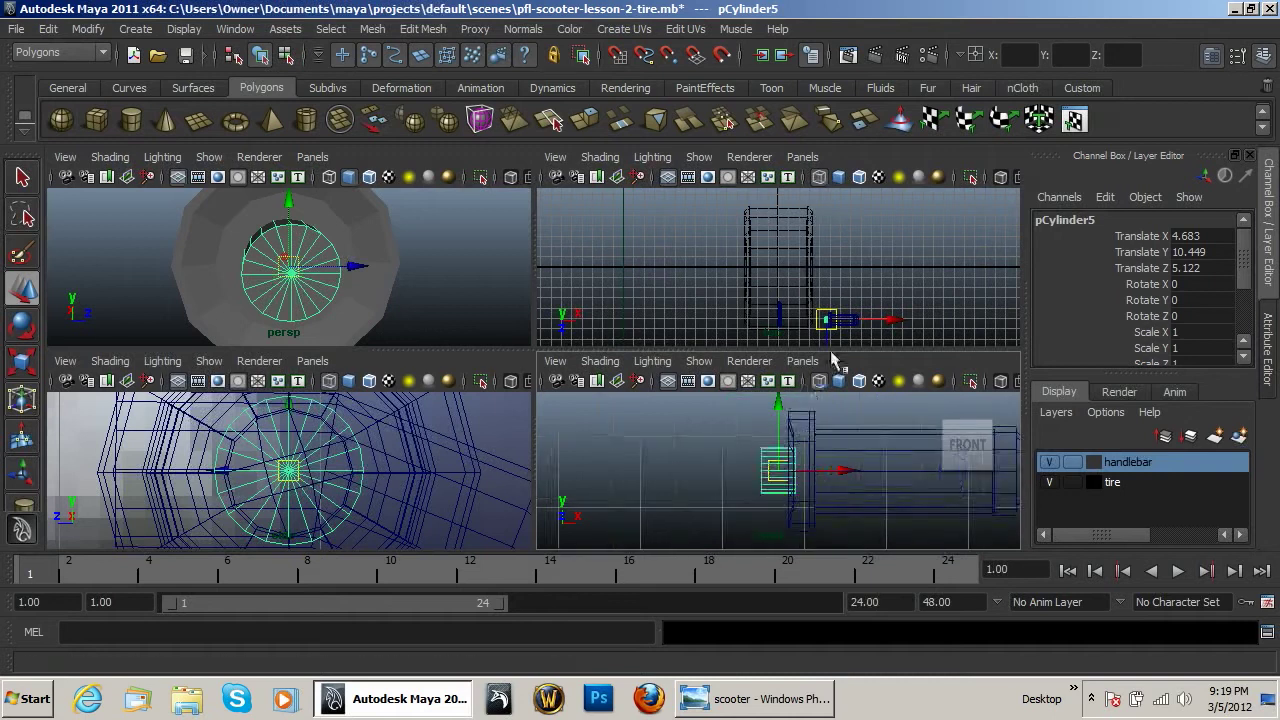
{"action": "key", "text": "f"}
{"action": "scroll", "coordinate": [849, 283], "scroll_direction": "down", "scroll_amount": 5}
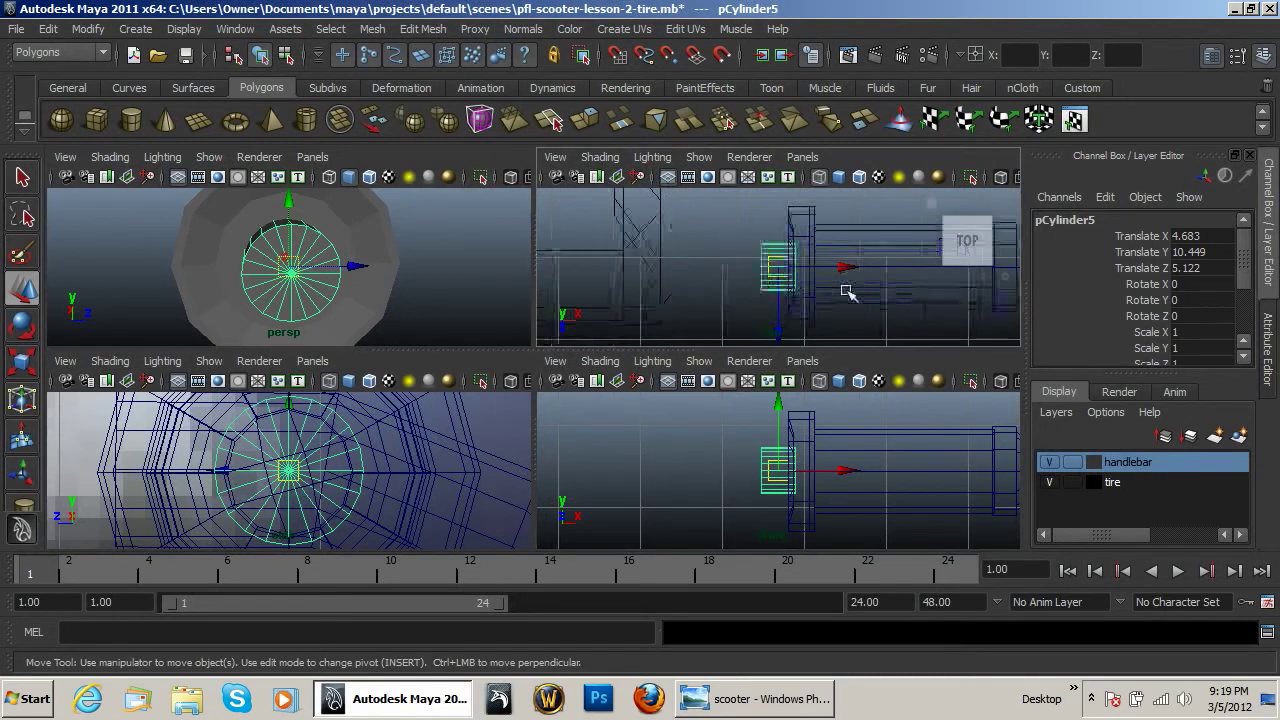
{"action": "scroll", "coordinate": [1190, 335], "scroll_direction": "down", "scroll_amount": 3}
{"action": "left_click", "coordinate": [1108, 346]}
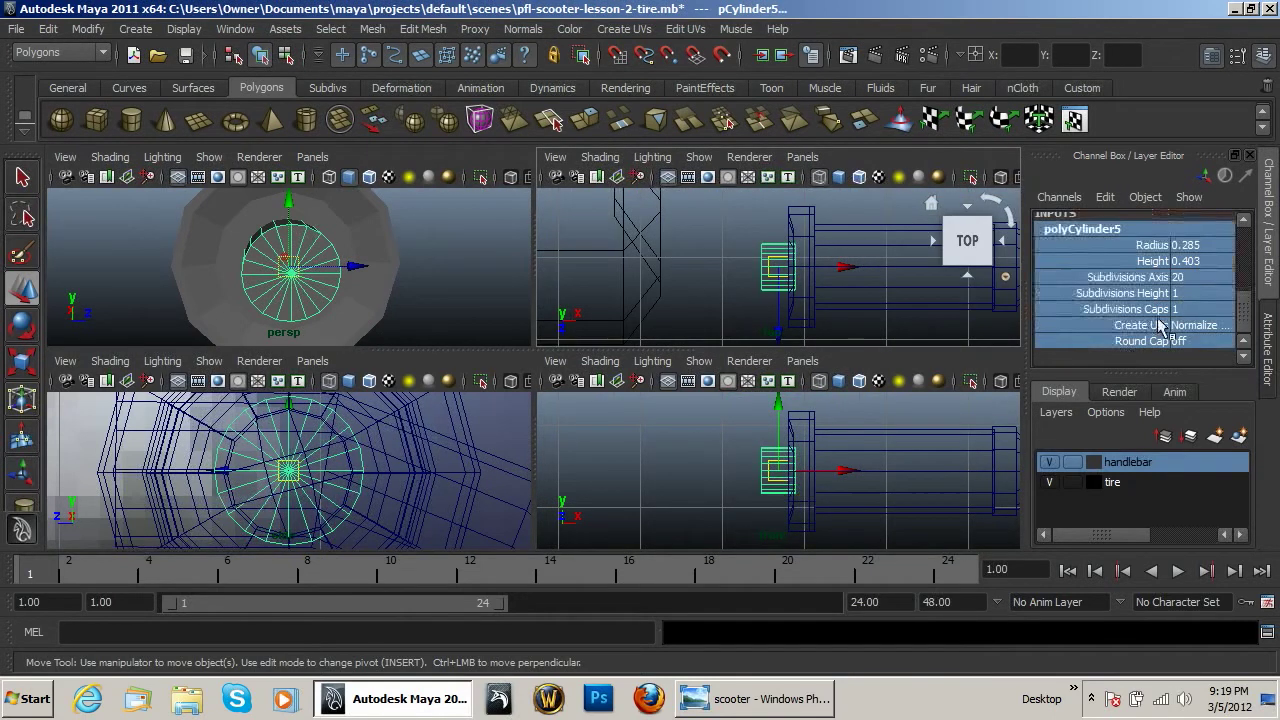
{"action": "double_click", "coordinate": [1193, 277]}
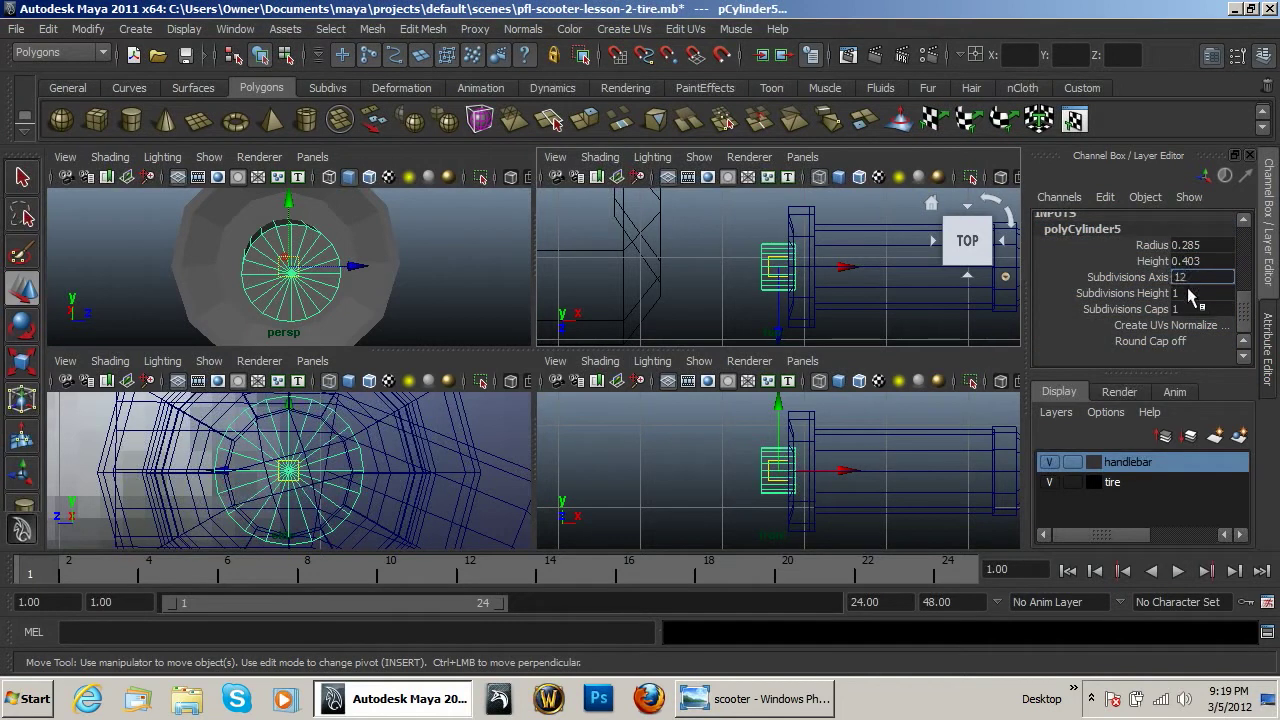
{"action": "type", "text": "12"}
{"action": "key", "text": "Return"}
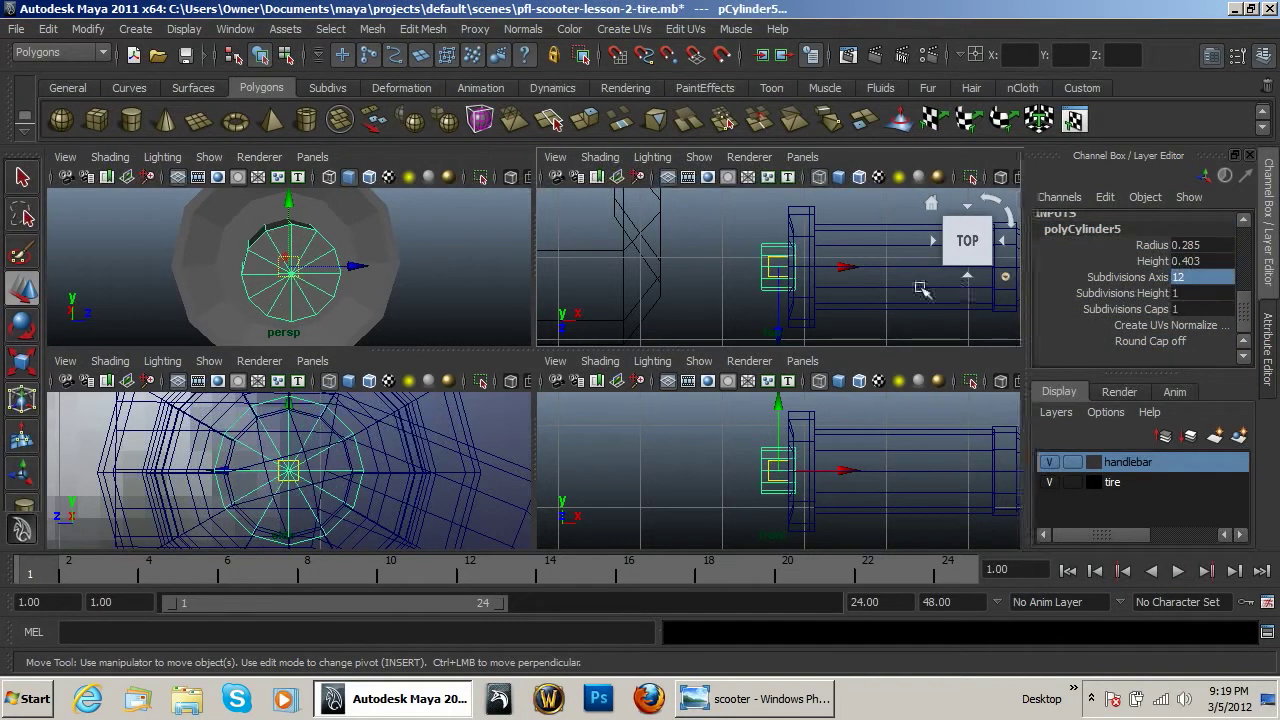
Keep the cylinder's height subdivisions at 1 and set its cap subdivisions to 0.
{"action": "double_click", "coordinate": [1196, 294]}
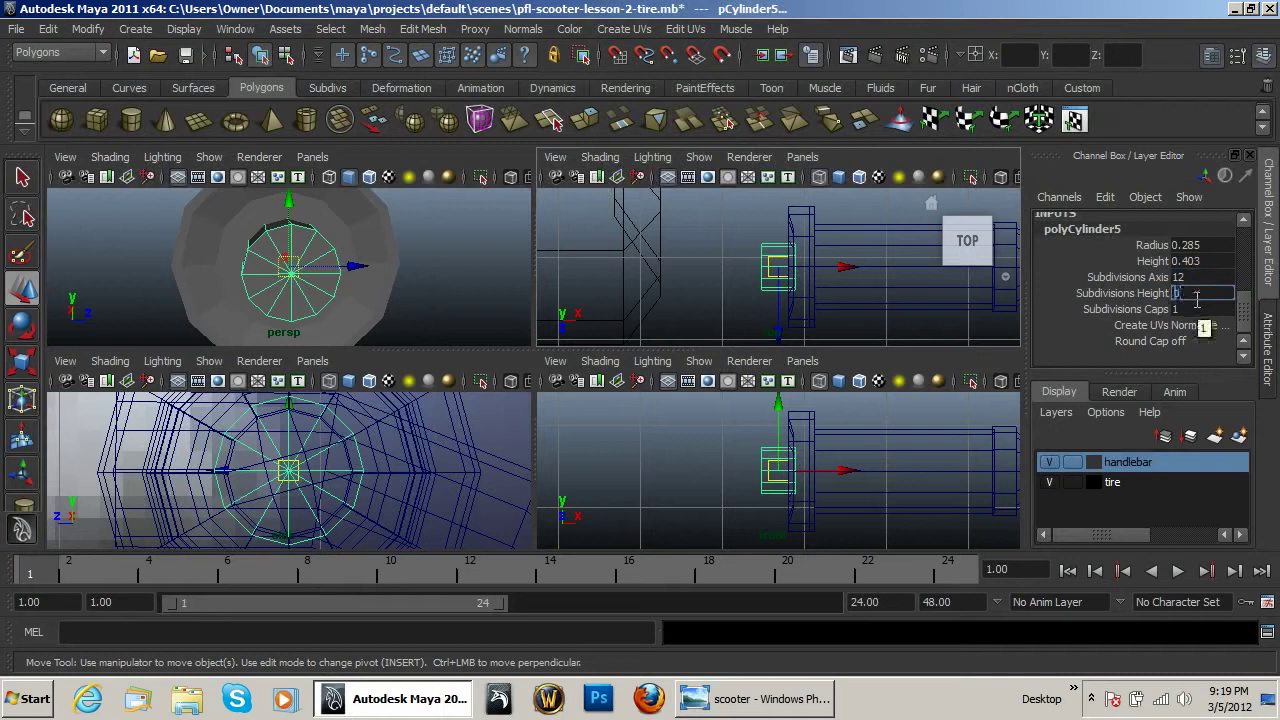
{"action": "key", "text": "Return"}
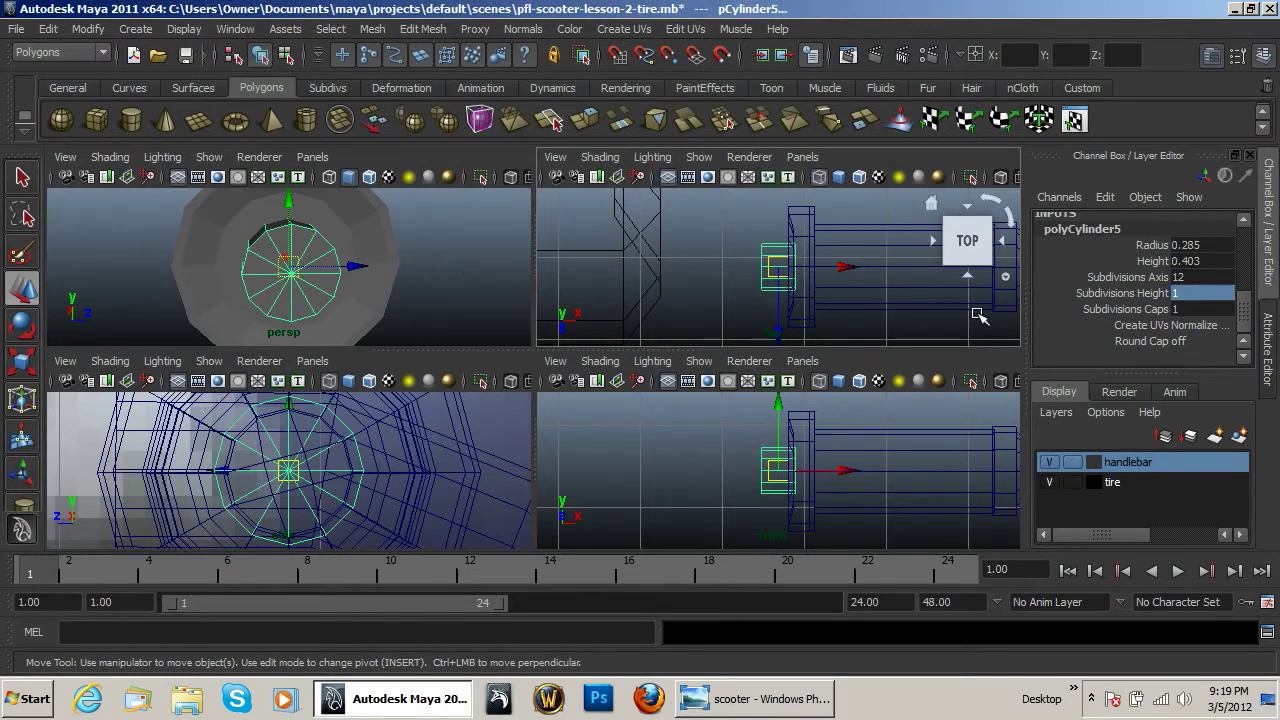
{"action": "double_click", "coordinate": [1182, 309]}
{"action": "type", "text": "0"}
{"action": "key", "text": "Return"}
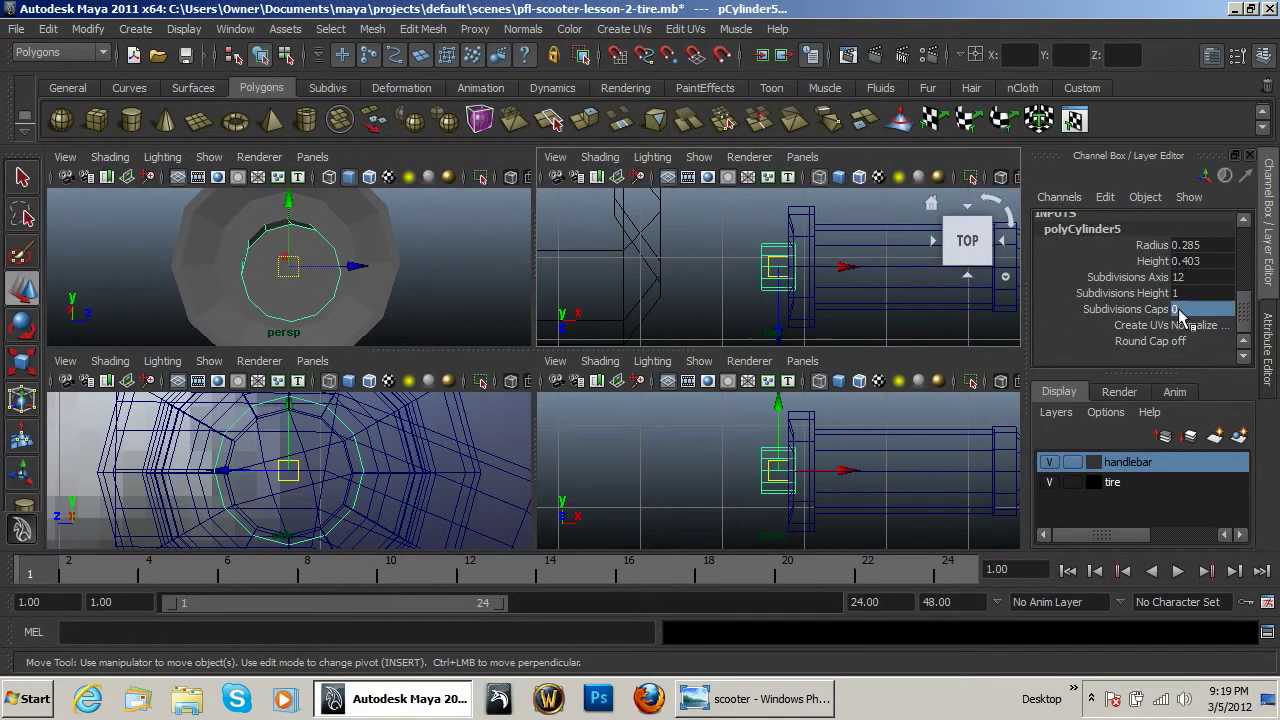
Select both end cap faces of the small cylinder and delete them.
{"action": "right_click_drag", "start_coordinate": [313, 292], "coordinate": [312, 333]}
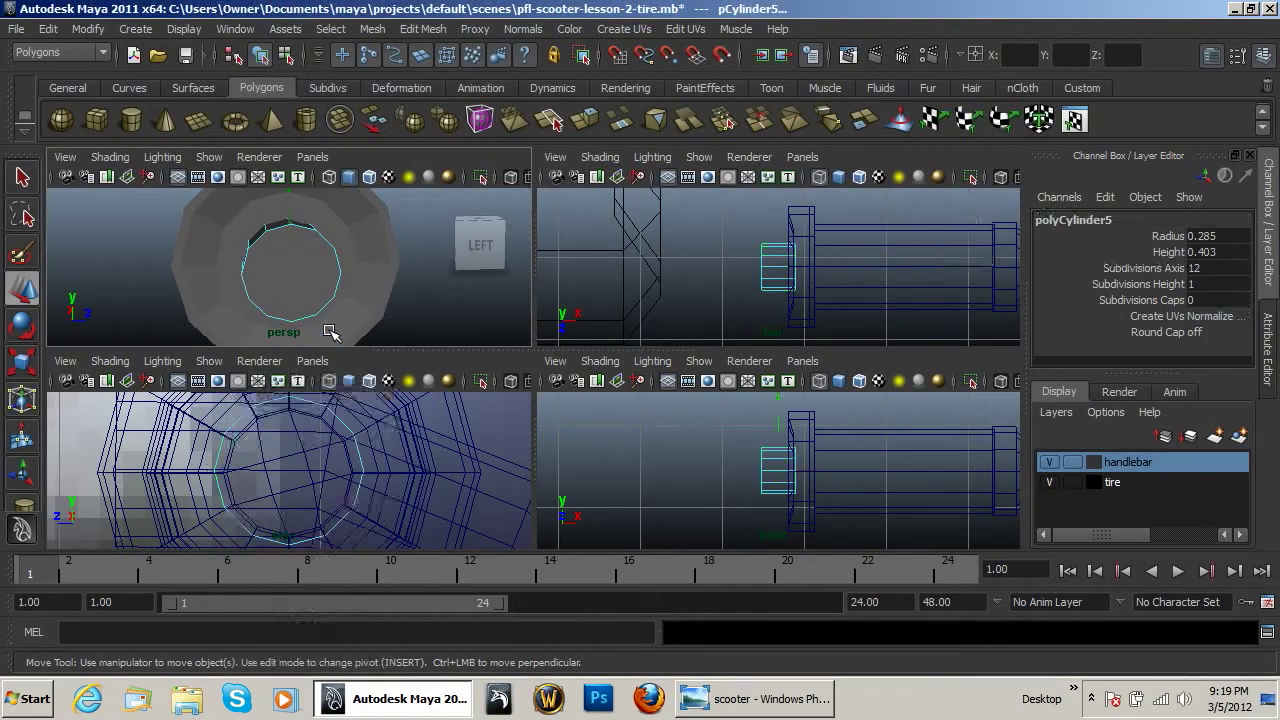
{"action": "left_click_drag", "start_coordinate": [271, 463], "coordinate": [318, 494]}
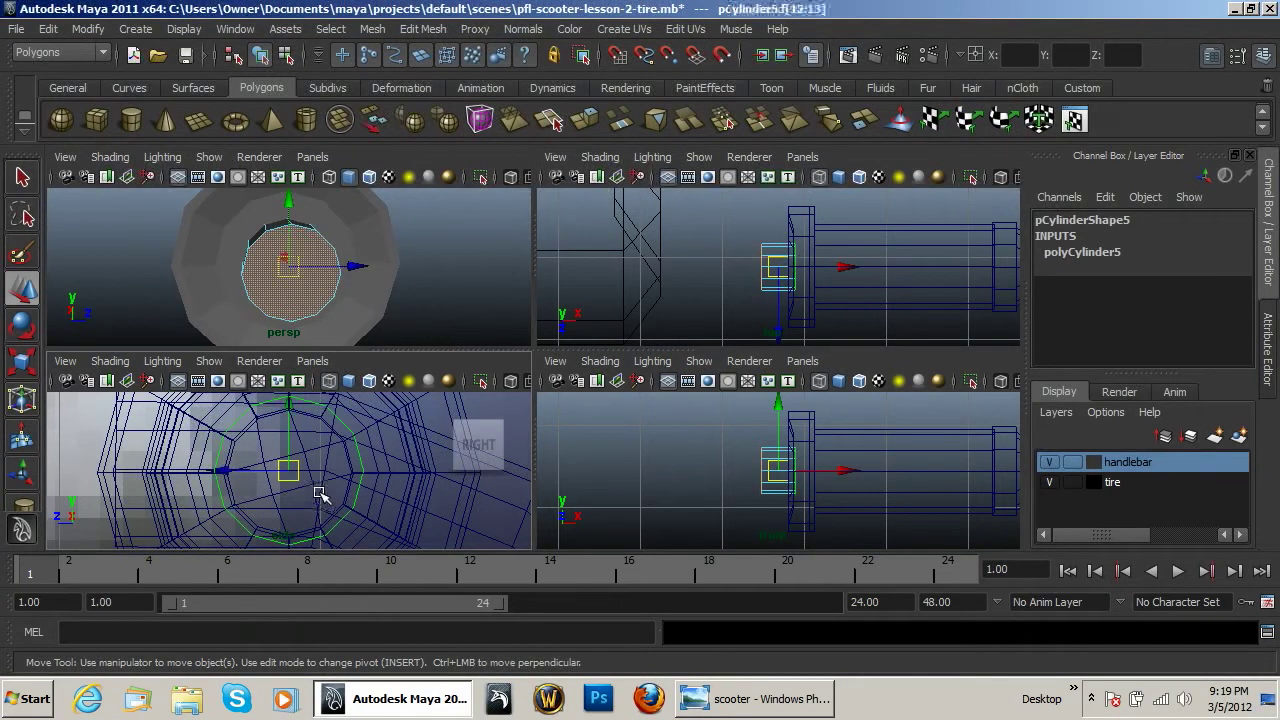
{"action": "key", "text": "Delete"}
Select the open edge loop on the cylinder's inner end and move it along X into the grip.
{"action": "right_click_drag", "start_coordinate": [320, 318], "coordinate": [333, 272]}
{"action": "left_click", "coordinate": [309, 317]}
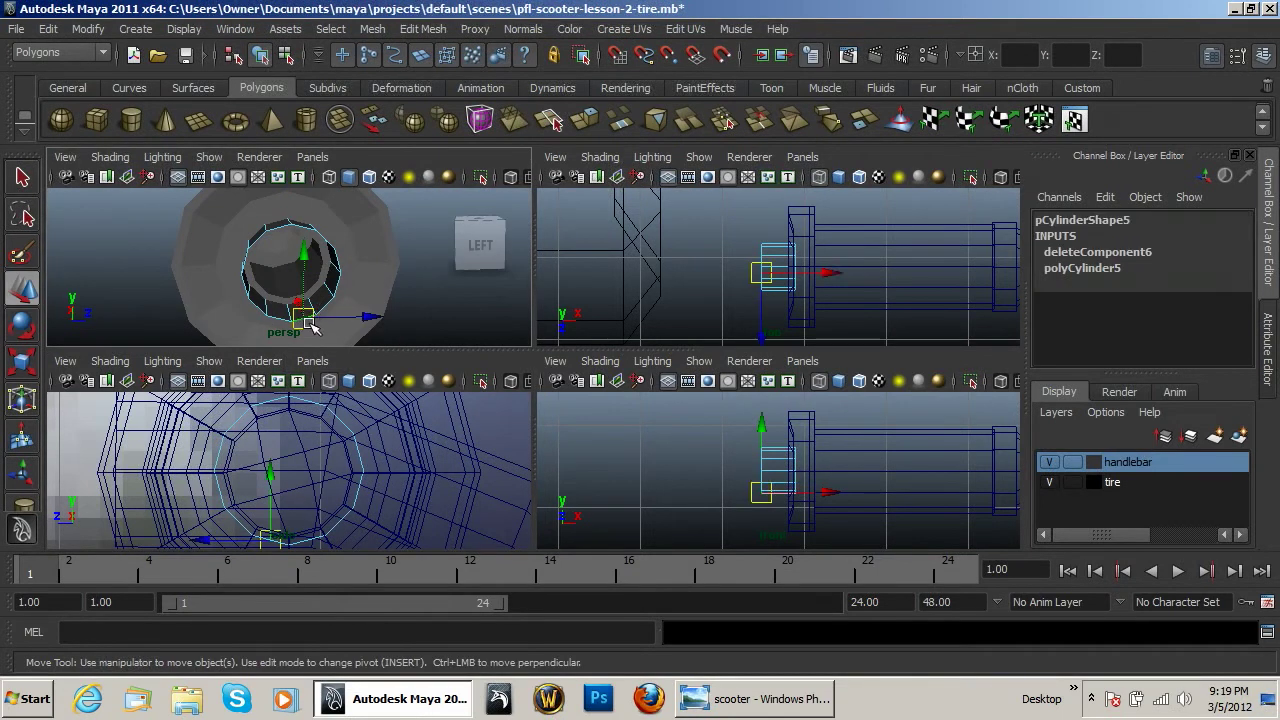
{"action": "left_click_drag", "start_coordinate": [452, 298], "coordinate": [522, 190]}
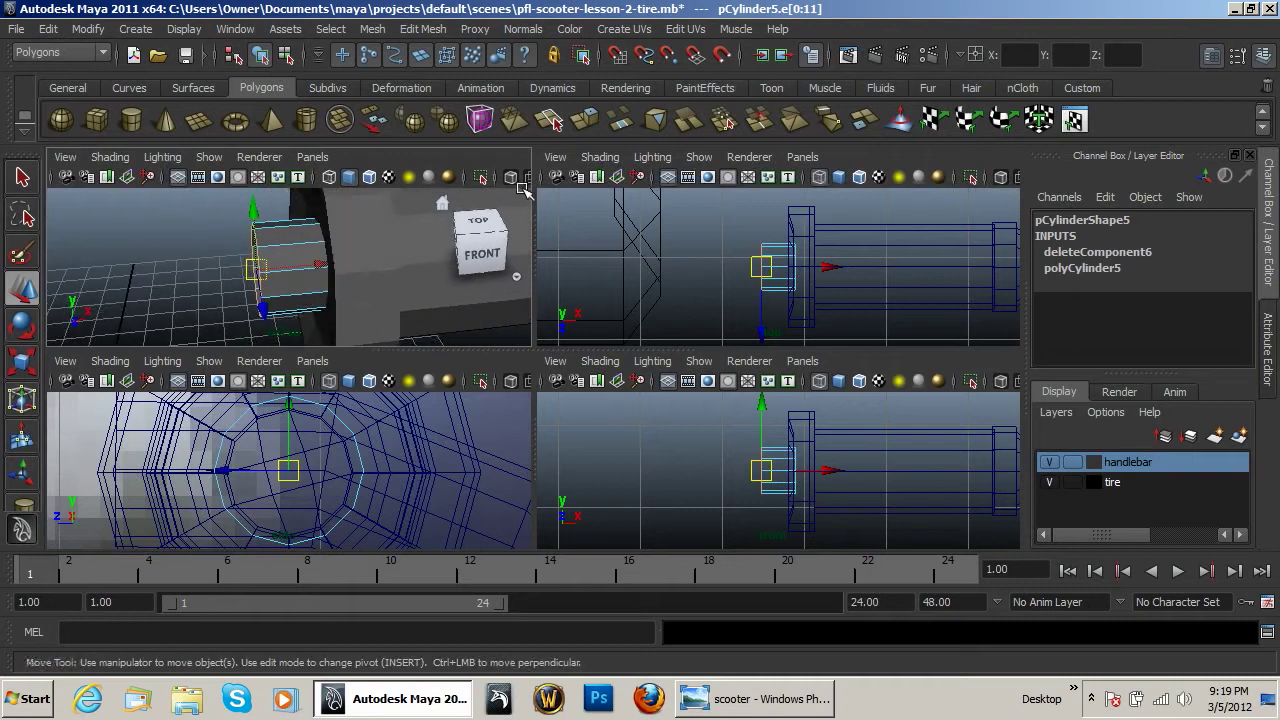
{"action": "left_click_drag", "start_coordinate": [318, 266], "coordinate": [375, 266]}
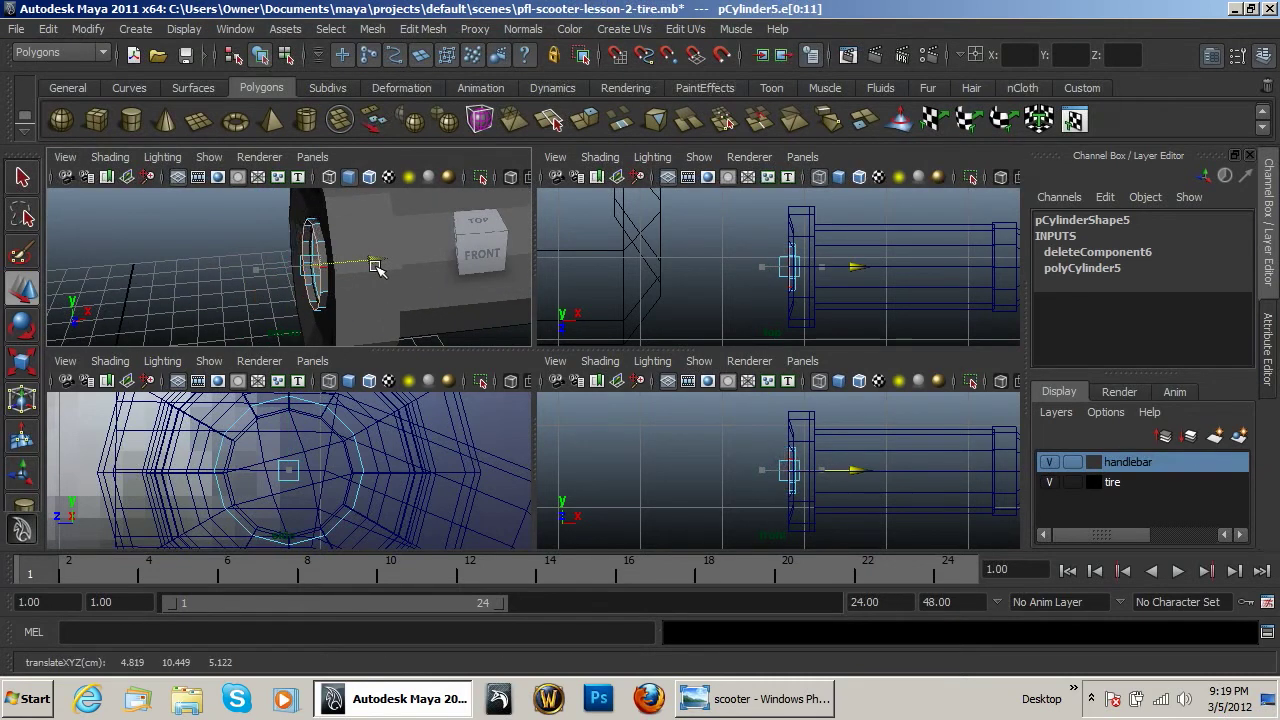
Extrude the open edge loop twice and pull the new edges toward the central bar, to about X 0.75.
{"action": "left_click", "coordinate": [588, 121]}
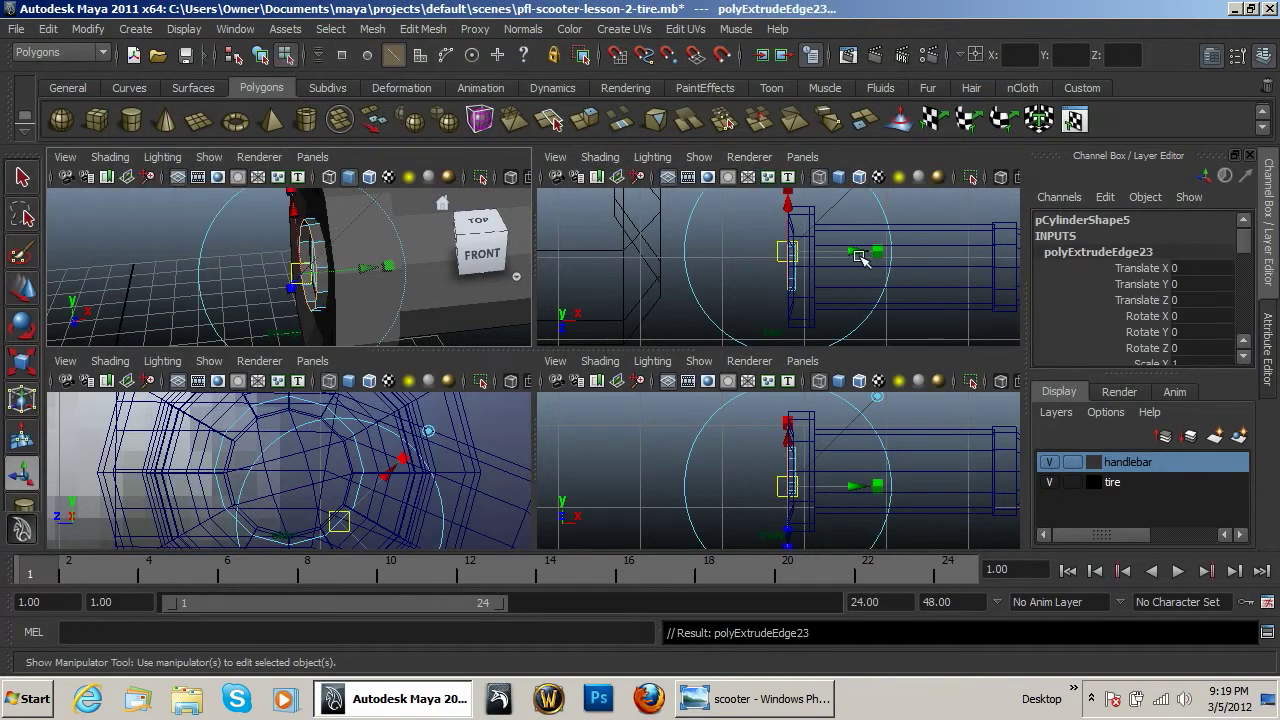
{"action": "left_click", "coordinate": [846, 256]}
{"action": "left_click_drag", "start_coordinate": [840, 265], "coordinate": [845, 268]}
{"action": "left_click", "coordinate": [590, 122]}
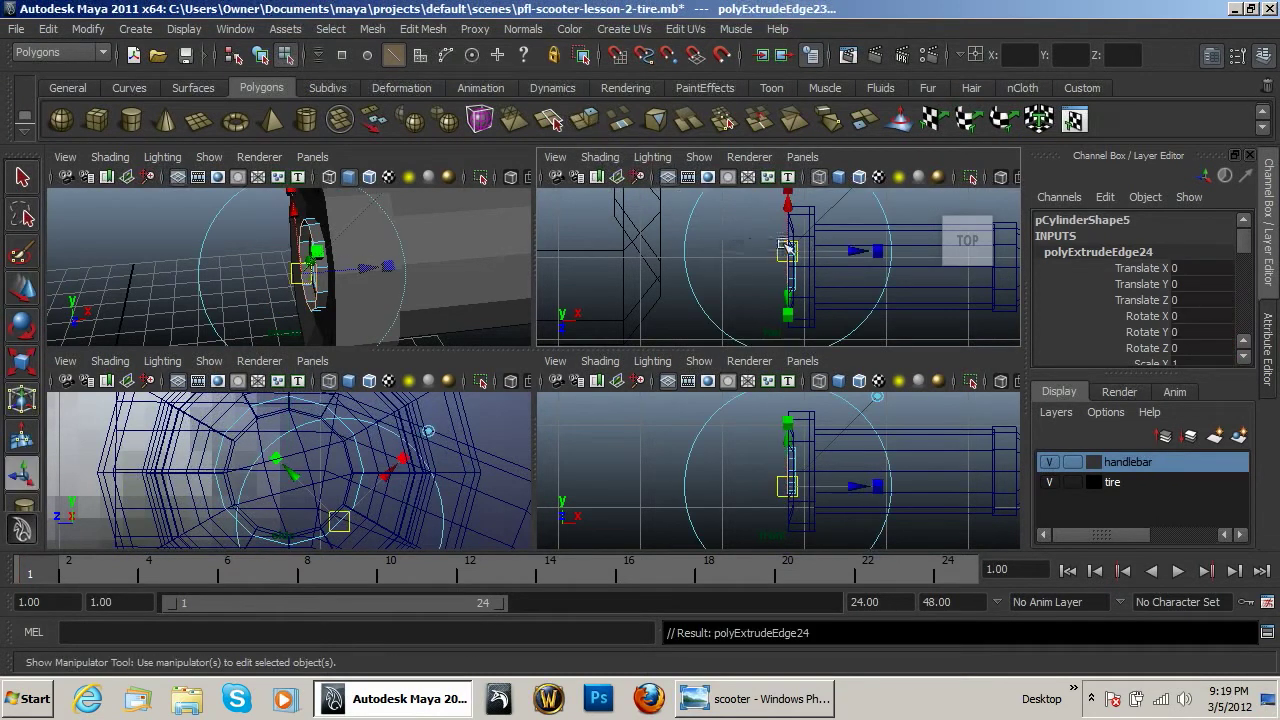
{"action": "key", "text": "w"}
{"action": "left_click_drag", "start_coordinate": [855, 262], "coordinate": [672, 265]}
{"action": "scroll", "coordinate": [686, 280], "scroll_direction": "down", "scroll_amount": 3}
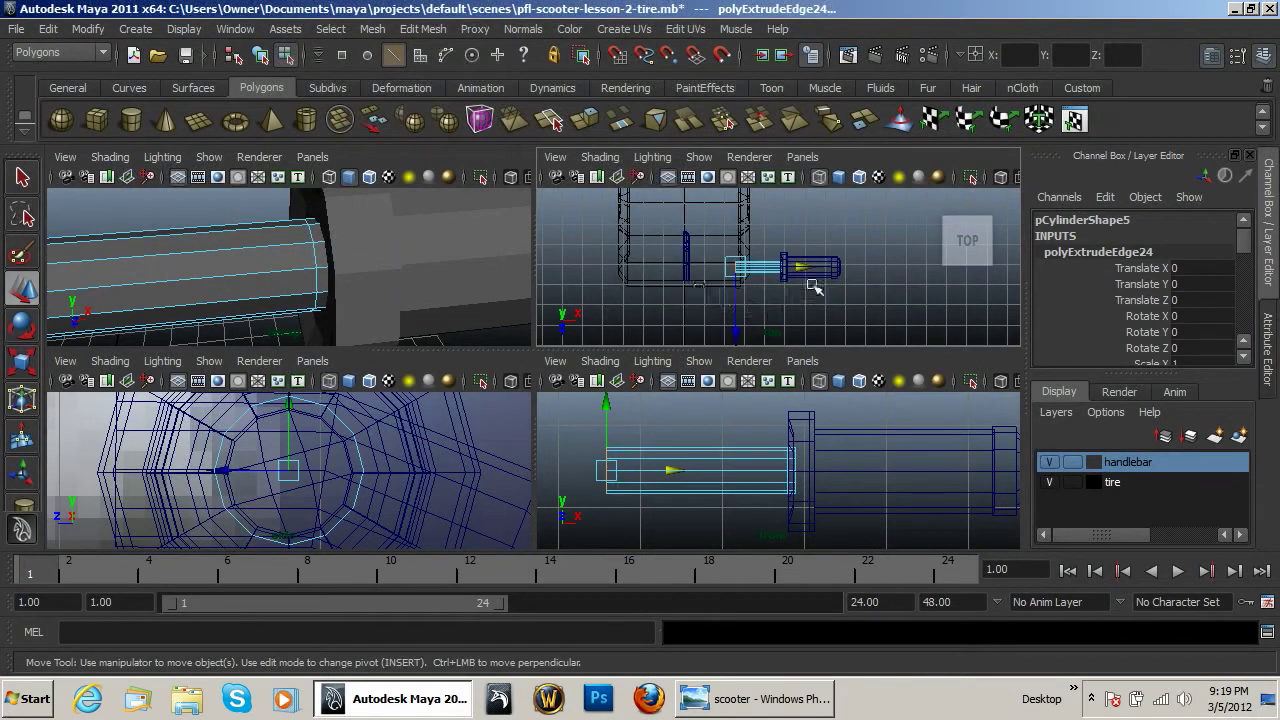
{"action": "left_click_drag", "start_coordinate": [808, 272], "coordinate": [780, 274]}
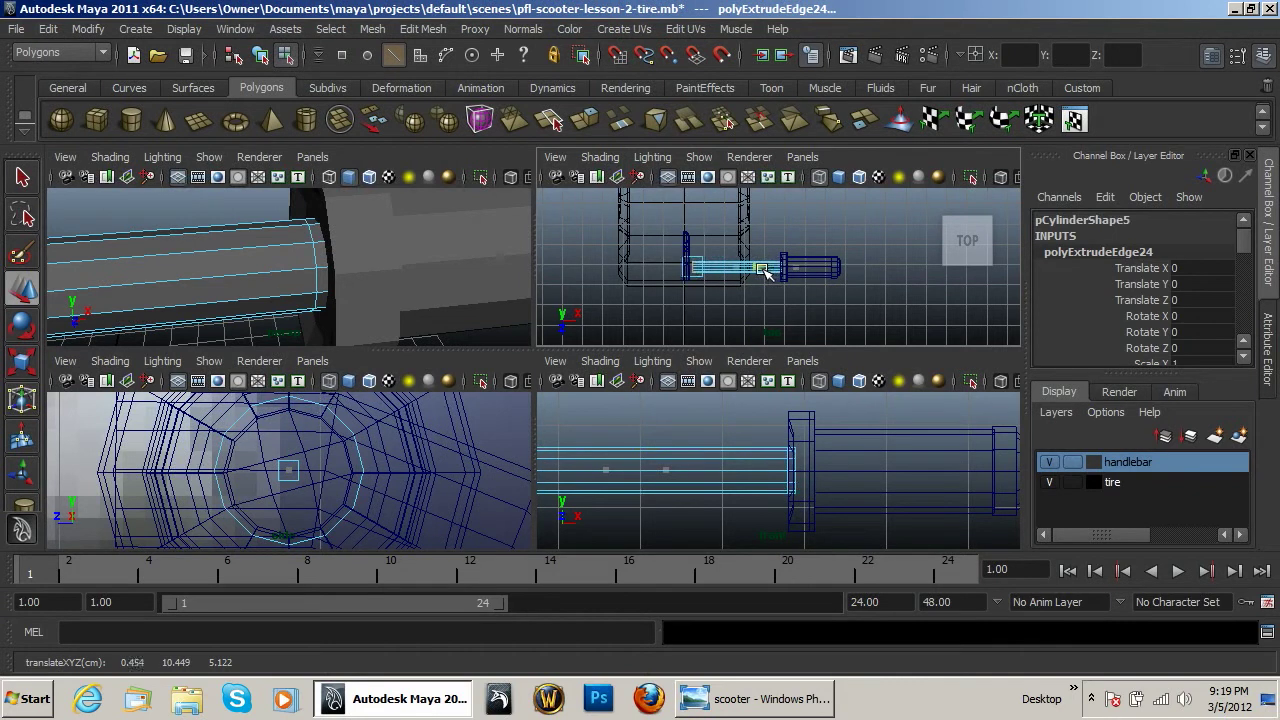
Try setting the divisions of the last edge extrusion to 8, and undo it.
{"action": "scroll", "coordinate": [1117, 326], "scroll_direction": "down", "scroll_amount": 5}
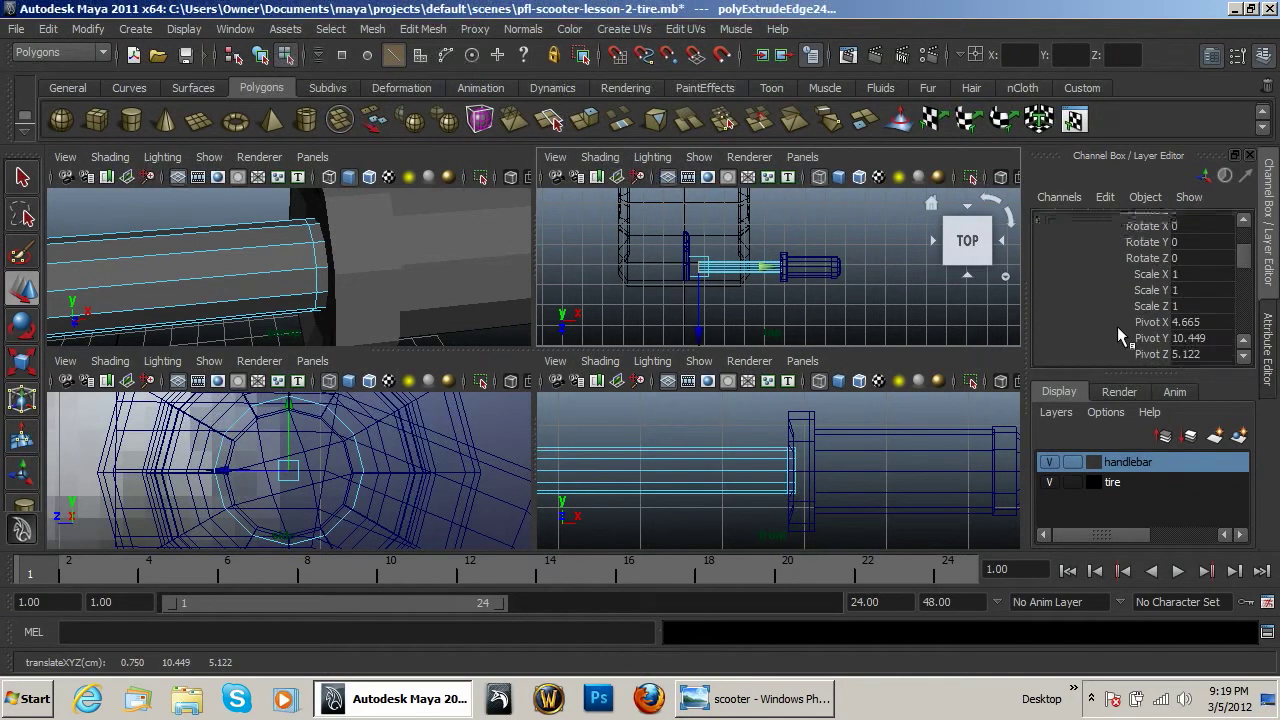
{"action": "scroll", "coordinate": [1197, 336], "scroll_direction": "down", "scroll_amount": 5}
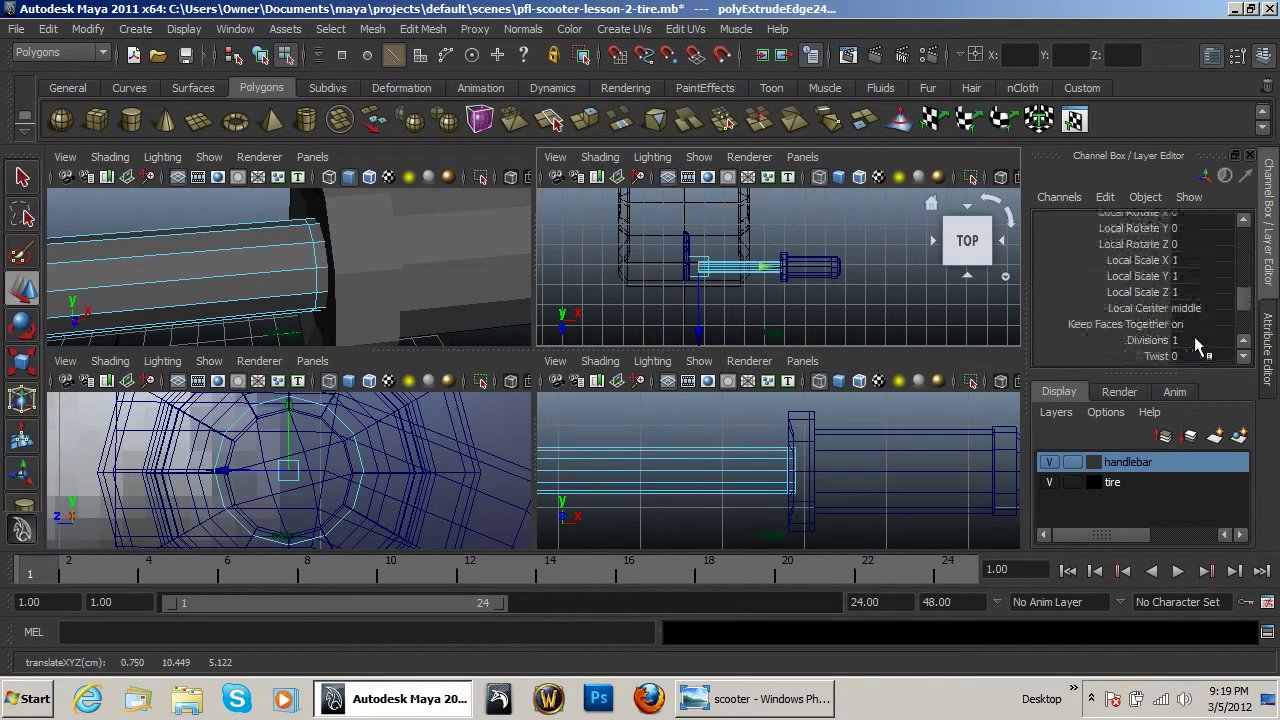
{"action": "left_click", "coordinate": [1203, 341]}
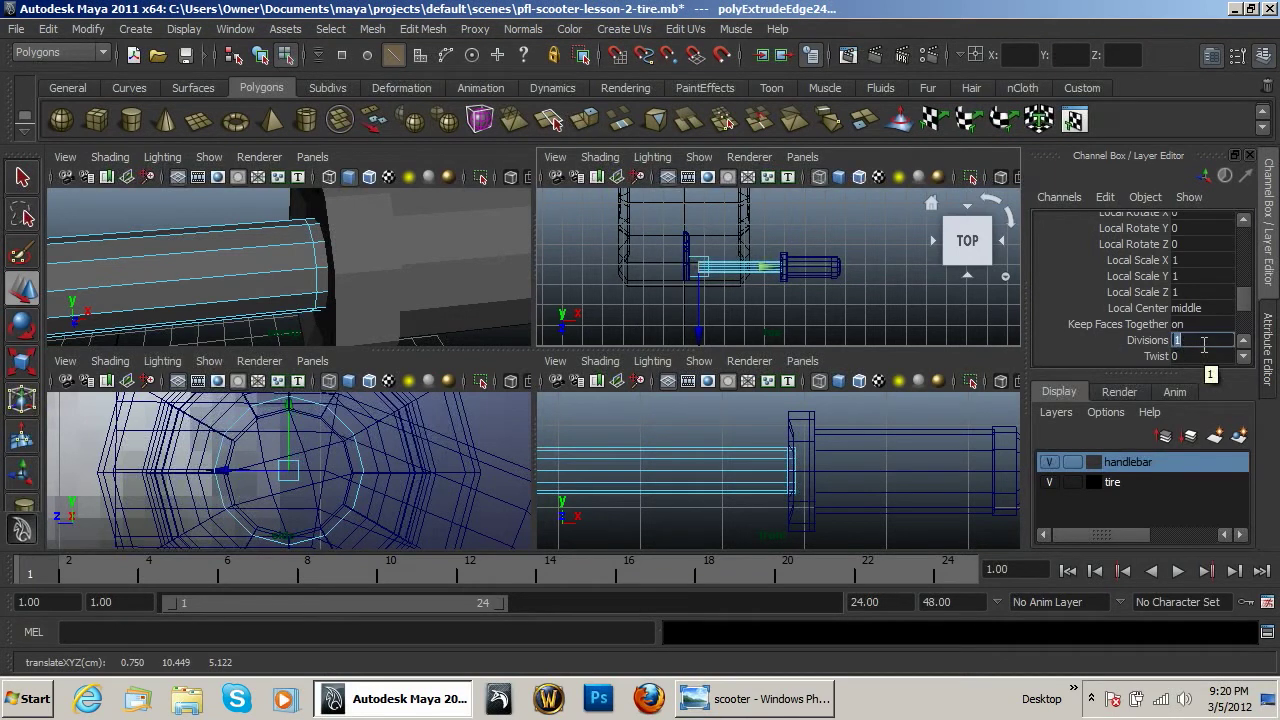
{"action": "type", "text": "8"}
{"action": "key", "text": "Return"}
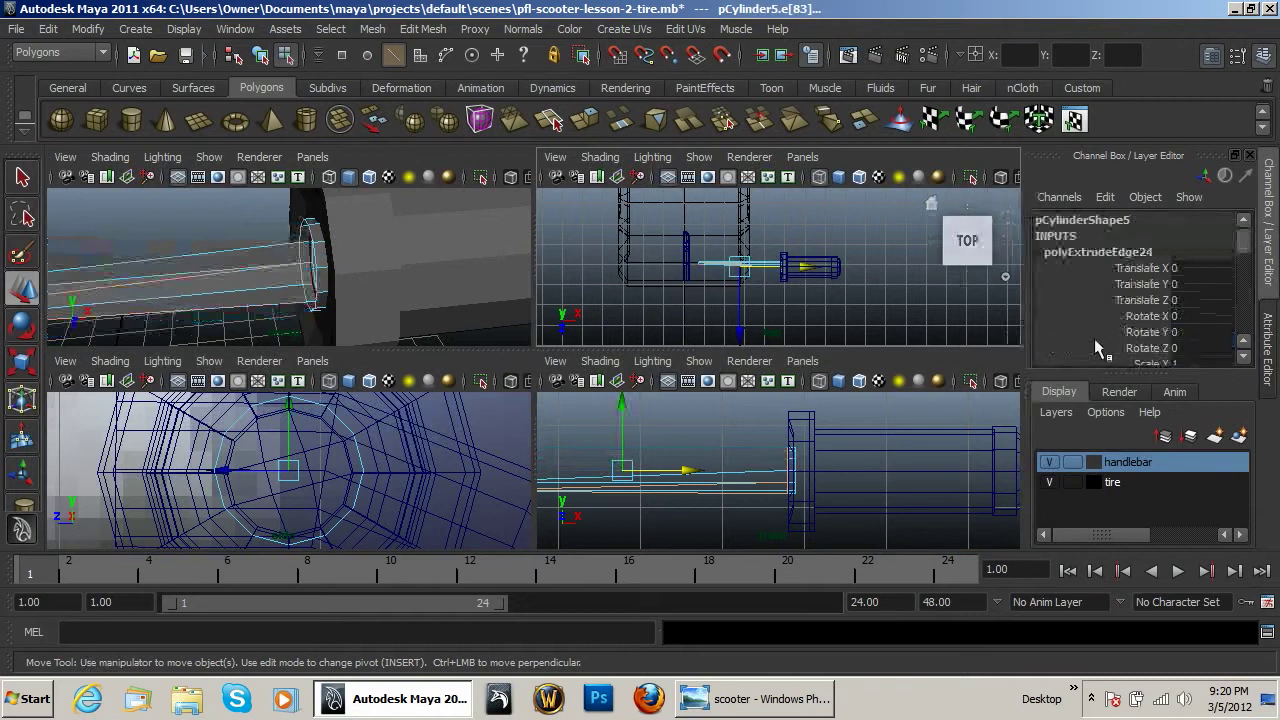
{"action": "key", "text": "ctrl+z"}
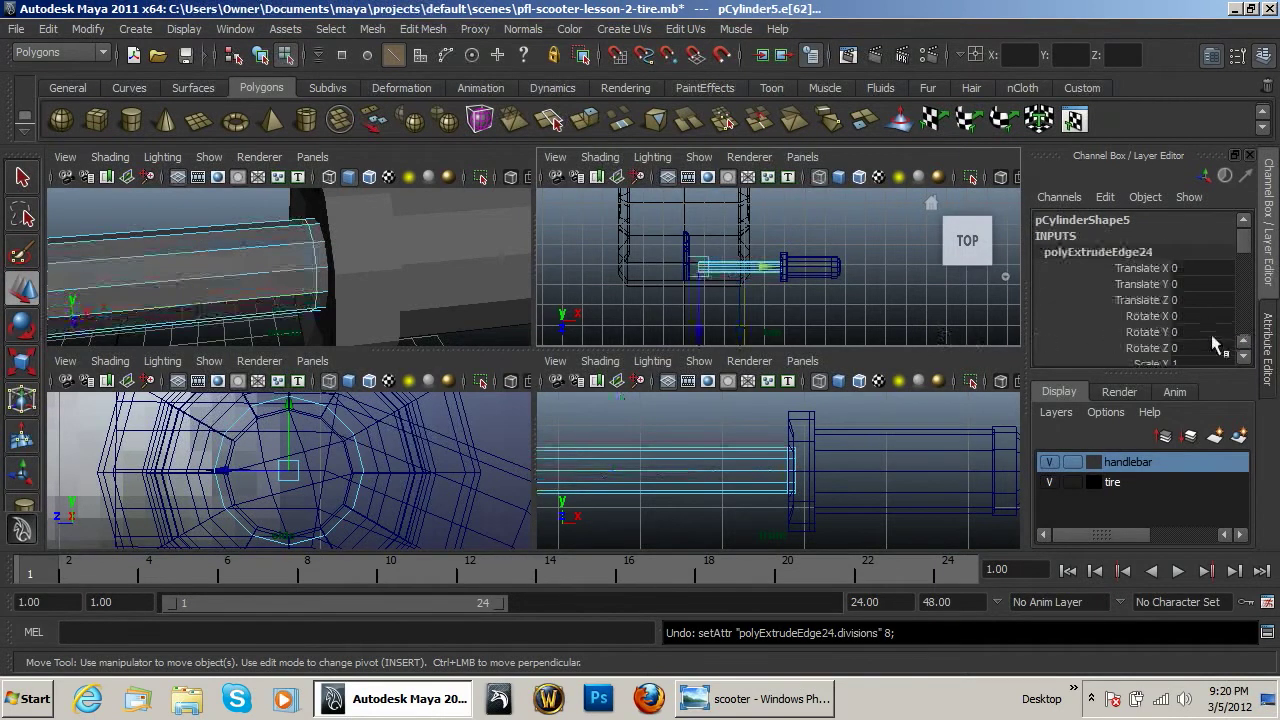
Try setting the divisions of the last edge extrusion to 3, and undo it.
{"action": "scroll", "coordinate": [1209, 336], "scroll_direction": "down", "scroll_amount": 7}
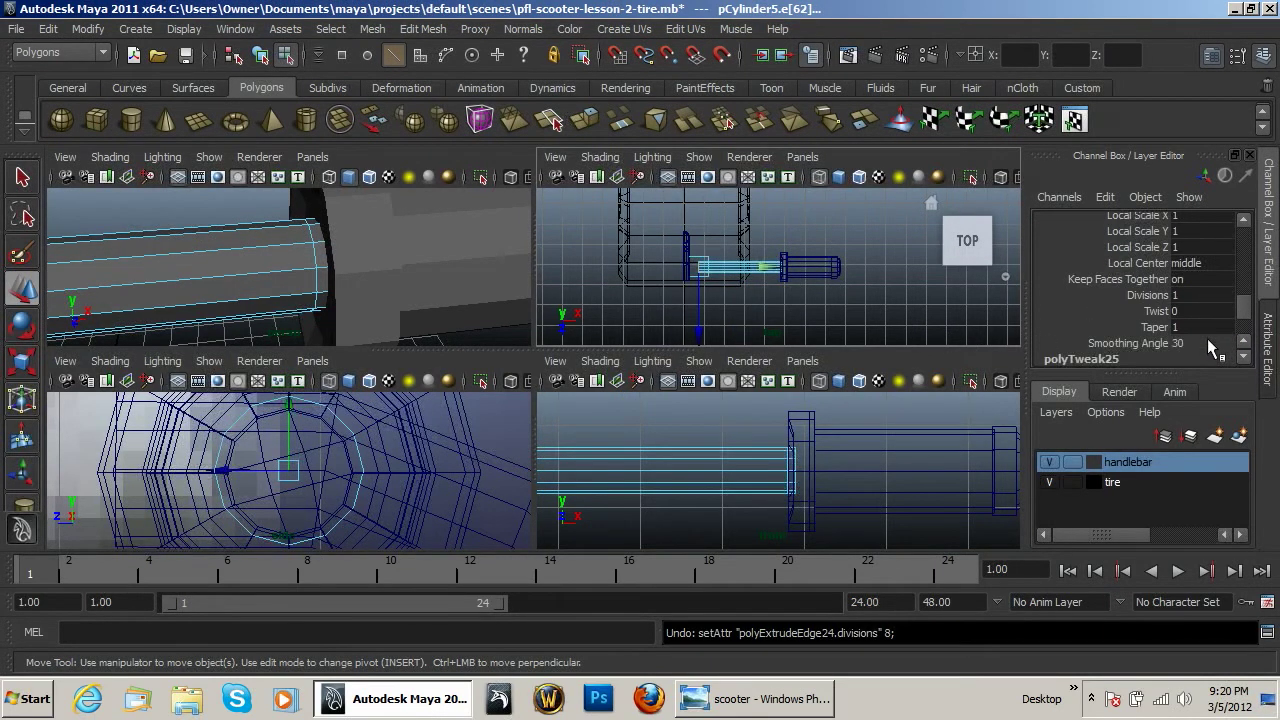
{"action": "scroll", "coordinate": [1207, 338], "scroll_direction": "down", "scroll_amount": 4}
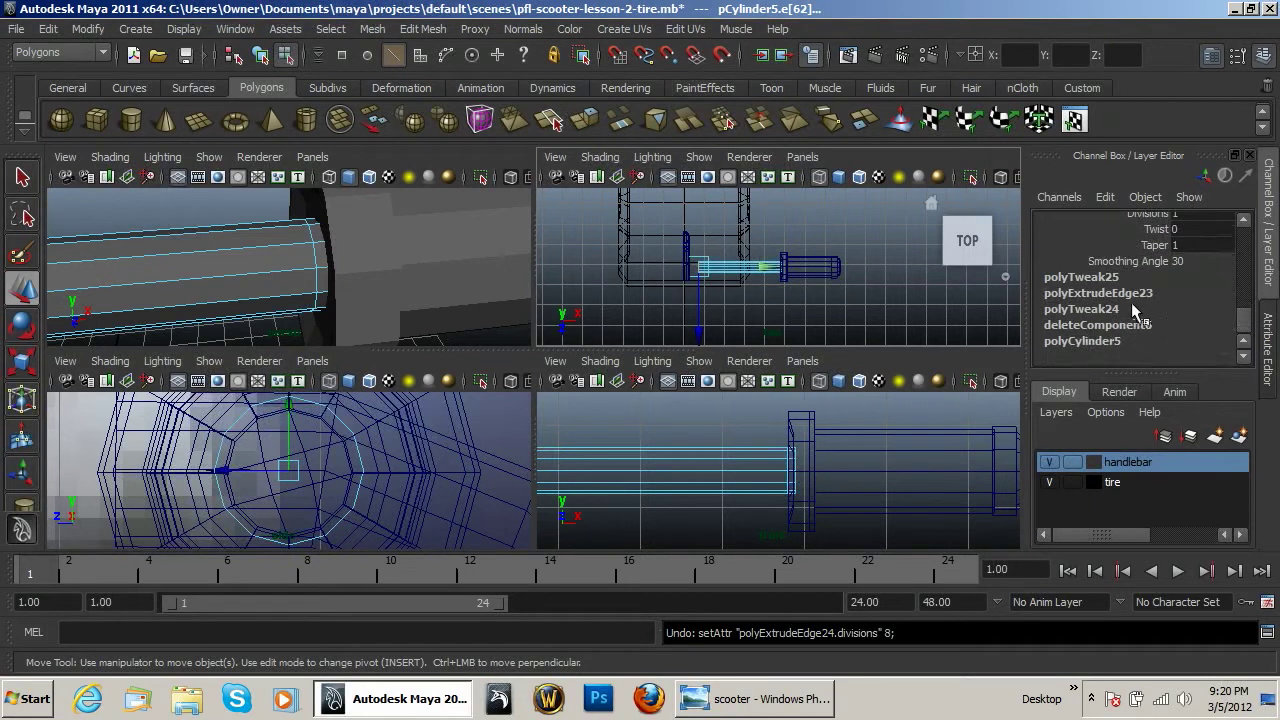
{"action": "scroll", "coordinate": [1128, 298], "scroll_direction": "up", "scroll_amount": 11}
{"action": "scroll", "coordinate": [1125, 293], "scroll_direction": "down", "scroll_amount": 2}
{"action": "scroll", "coordinate": [1125, 291], "scroll_direction": "up", "scroll_amount": 2}
{"action": "scroll", "coordinate": [1125, 291], "scroll_direction": "down", "scroll_amount": 4}
{"action": "scroll", "coordinate": [1194, 310], "scroll_direction": "down", "scroll_amount": 5}
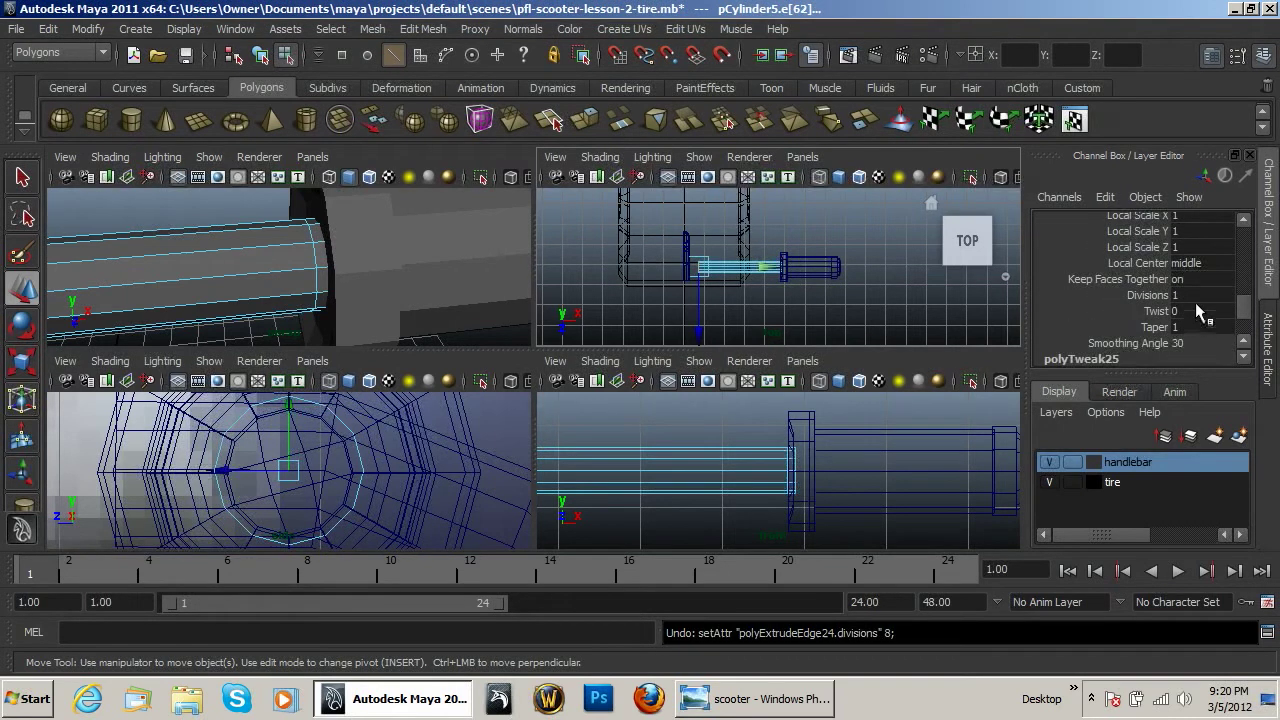
{"action": "double_click", "coordinate": [1187, 295]}
{"action": "scroll", "coordinate": [1198, 298], "scroll_direction": "up", "scroll_amount": 3}
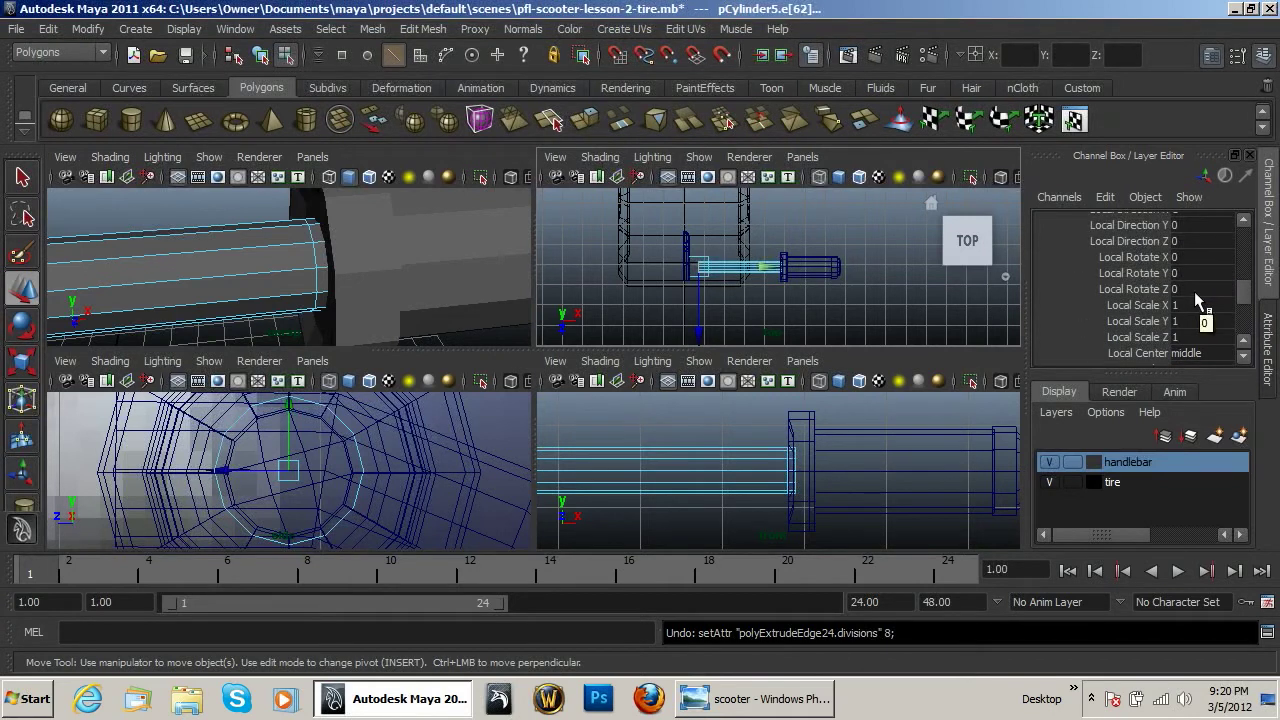
{"action": "key", "text": "ctrl+z"}
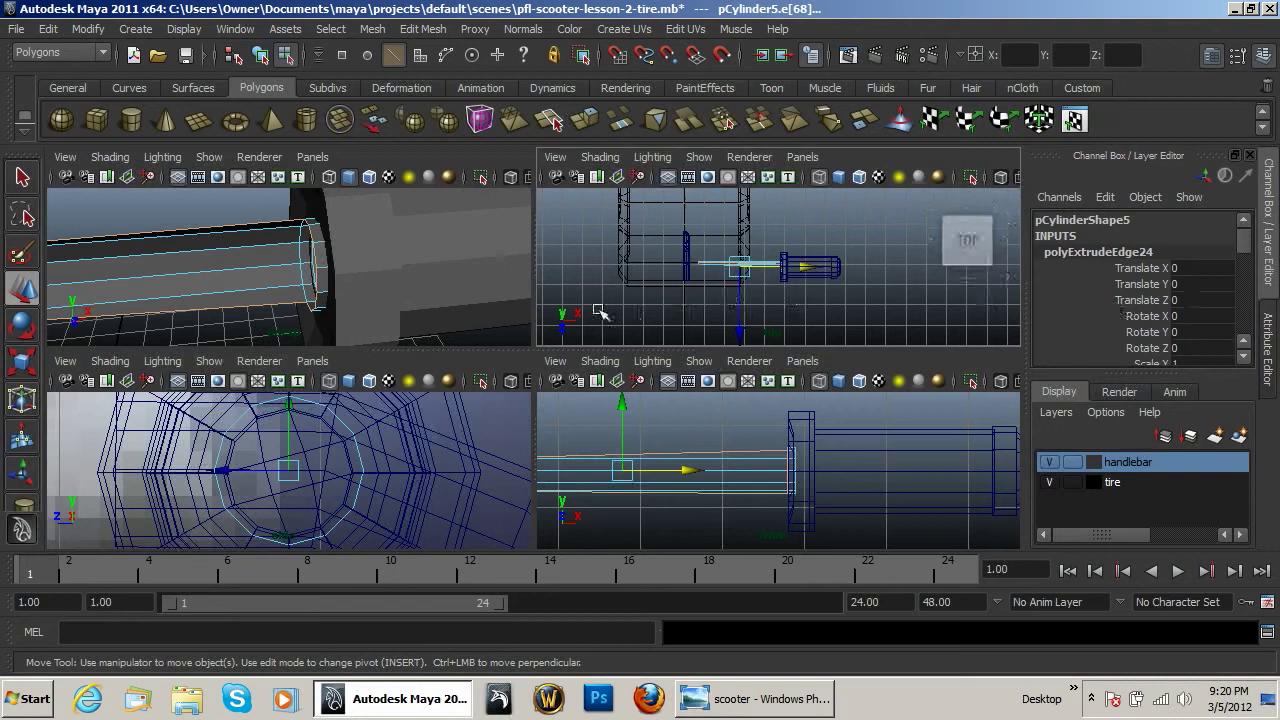
{"action": "key", "text": "ctrl+z"}
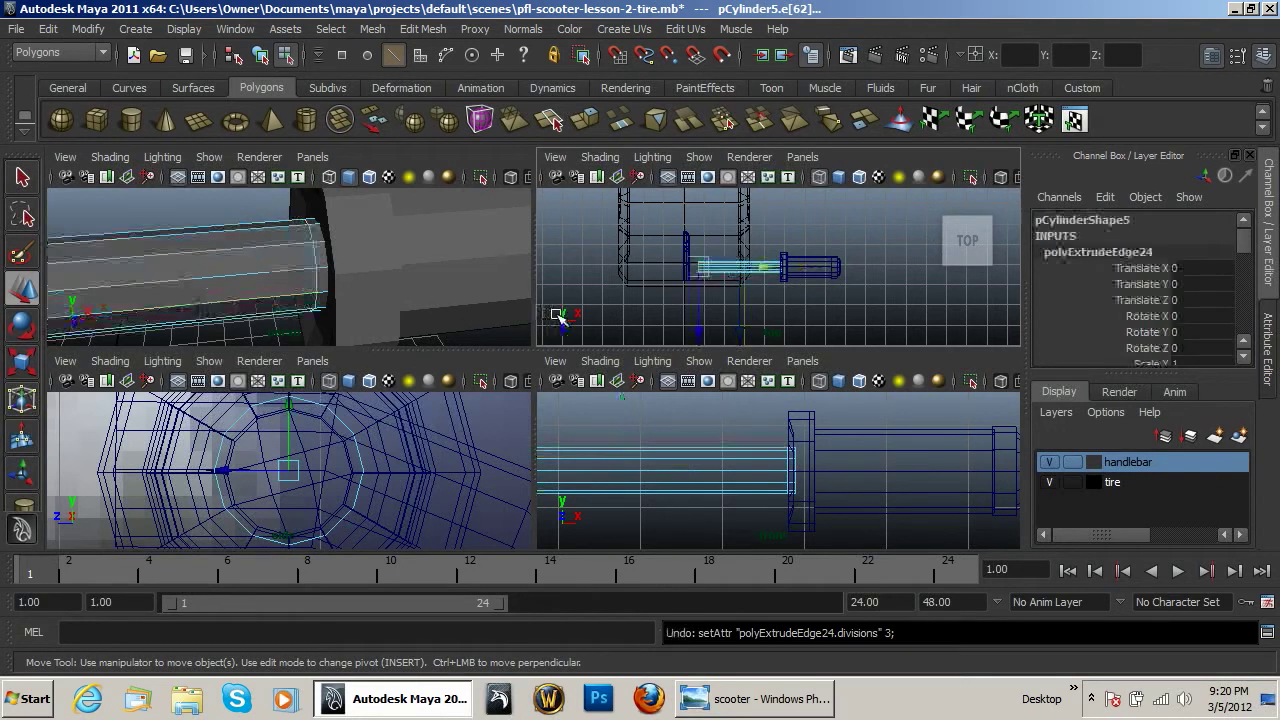
Move the tube's open edge loop along X back near the grip, to about X 4.46, and extrude a short section from it.
{"action": "left_click_drag", "start_coordinate": [767, 281], "coordinate": [848, 280]}
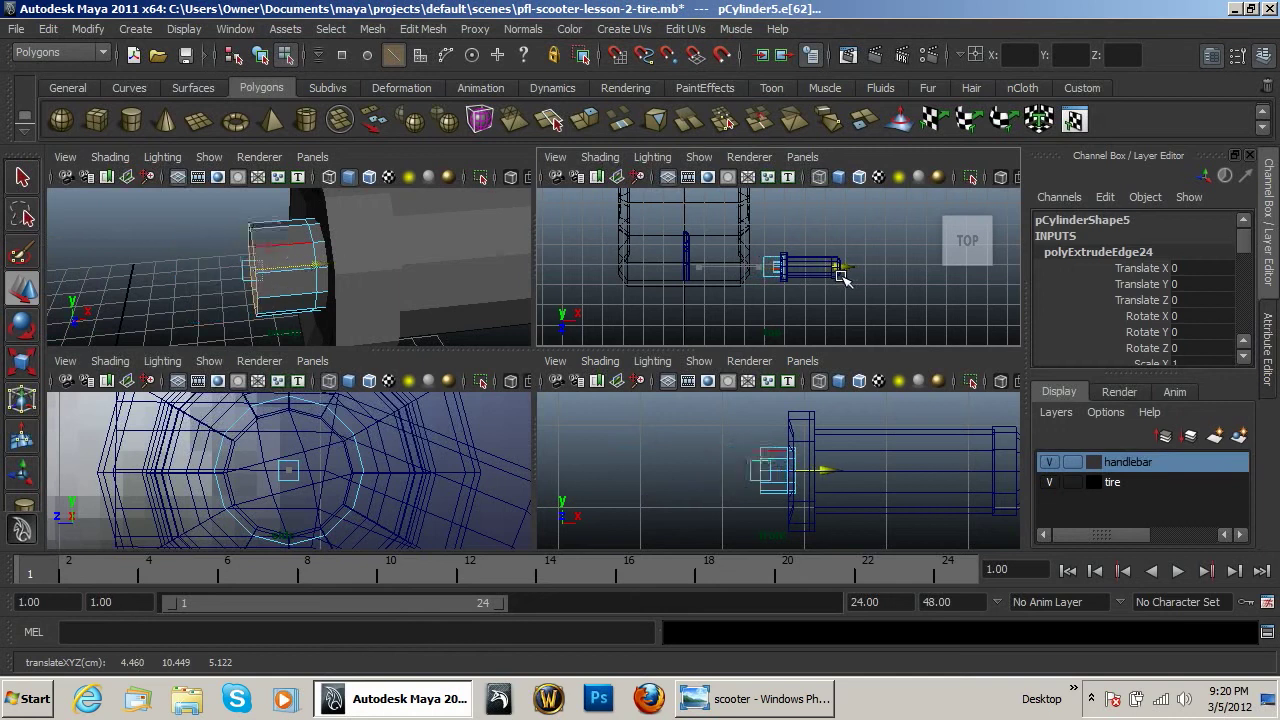
{"action": "left_click", "coordinate": [585, 120]}
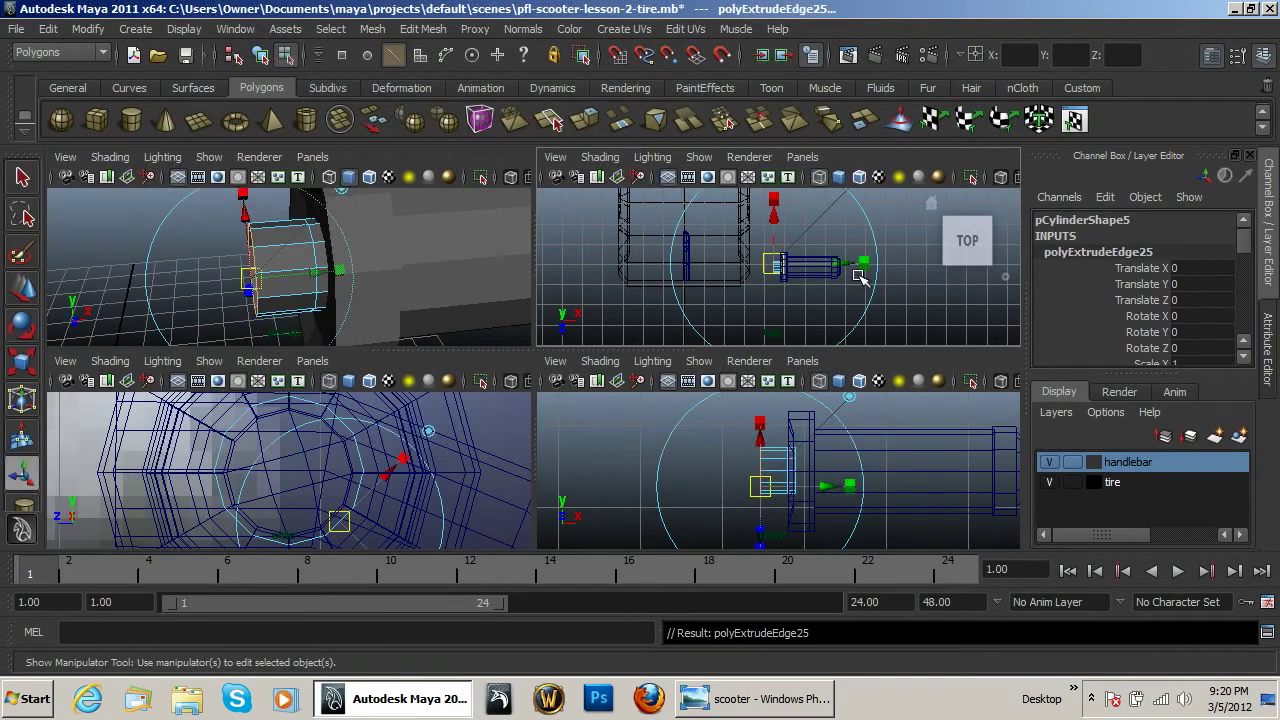
{"action": "key", "text": "w"}
{"action": "left_click_drag", "start_coordinate": [837, 269], "coordinate": [820, 270]}
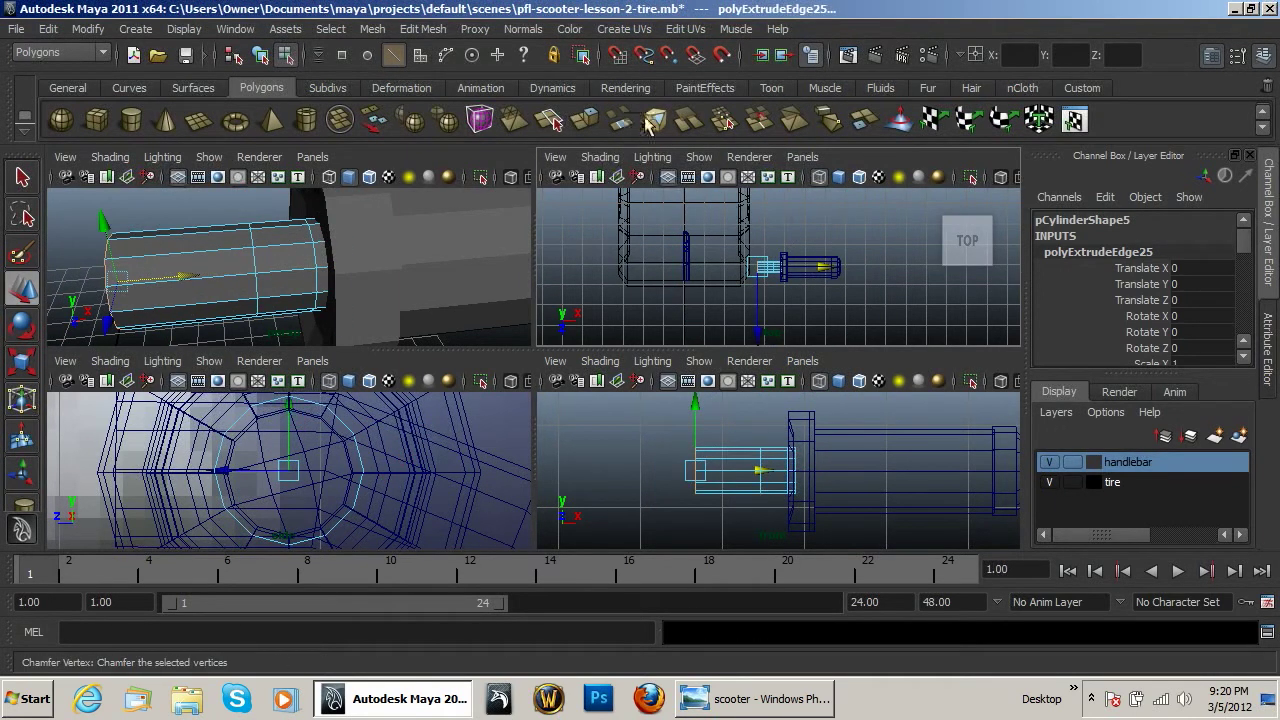
Extrude the tube's open edge loop in further sections toward the central bar, ending at about X 0.21.
{"action": "left_click", "coordinate": [585, 120]}
{"action": "key", "text": "w"}
{"action": "left_click_drag", "start_coordinate": [838, 270], "coordinate": [783, 272]}
{"action": "left_click", "coordinate": [585, 120]}
{"action": "key", "text": "w"}
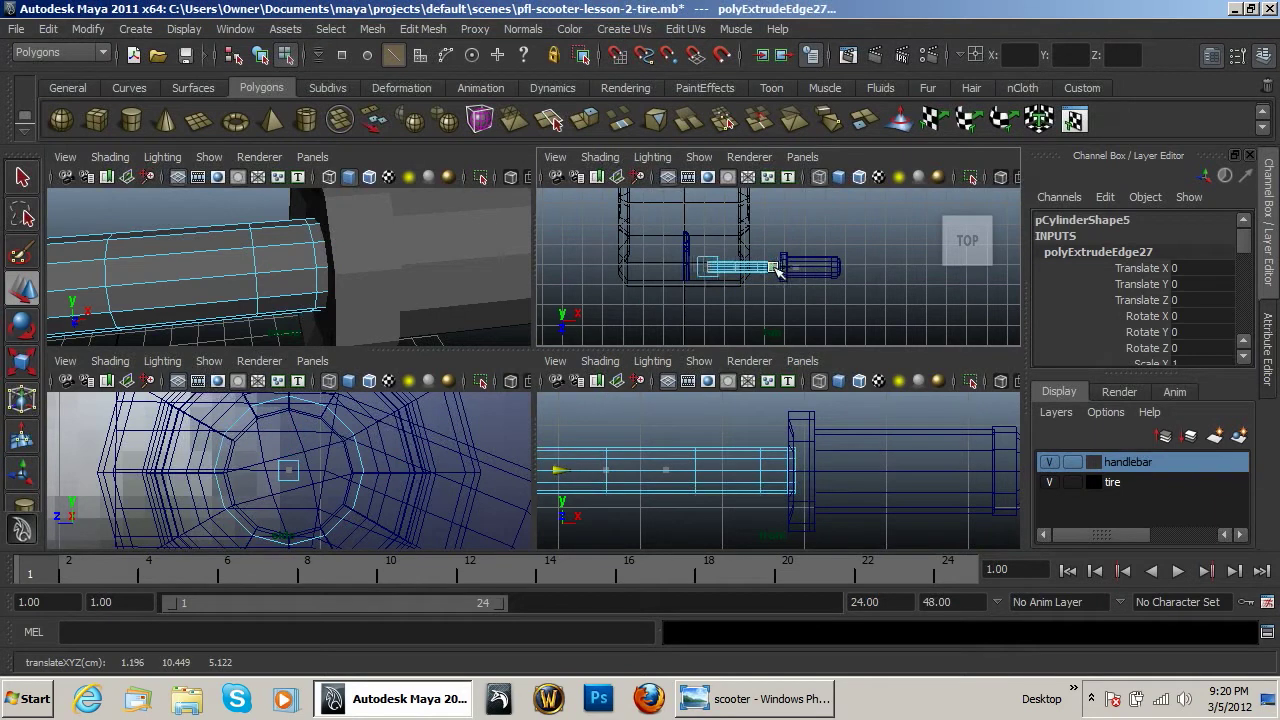
{"action": "left_click", "coordinate": [585, 120]}
{"action": "key", "text": "w"}
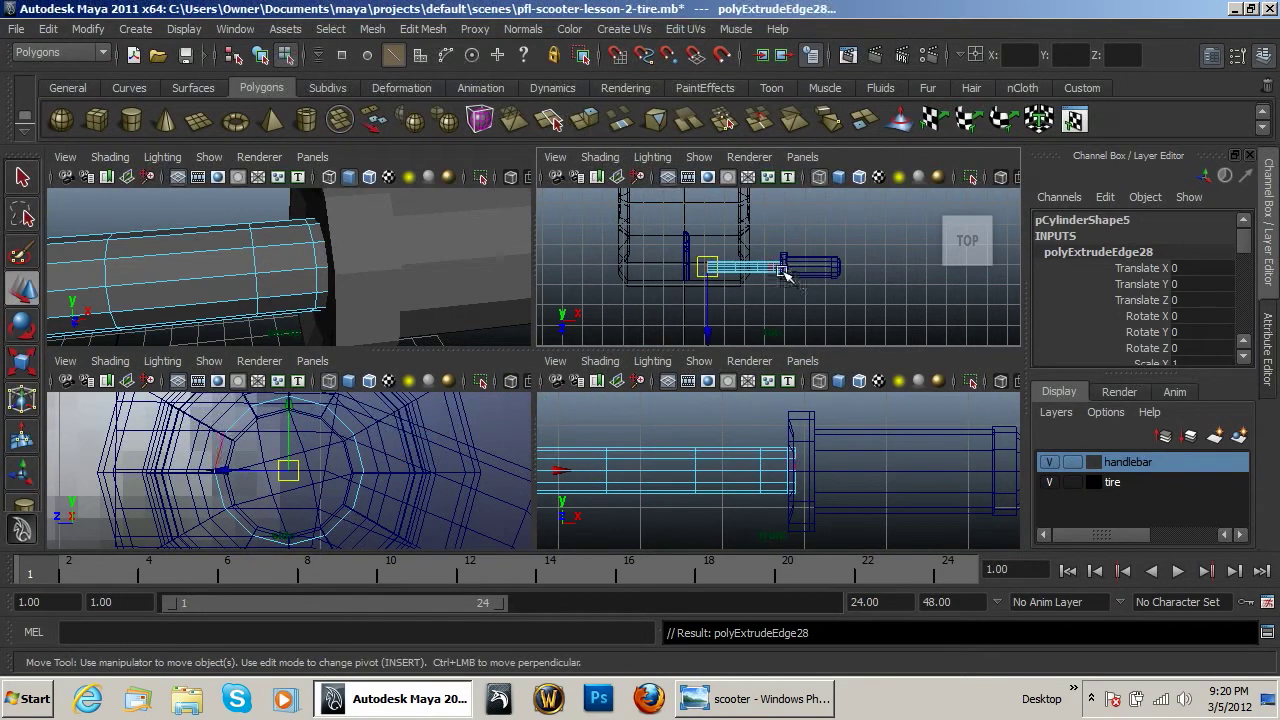
{"action": "left_click_drag", "start_coordinate": [785, 276], "coordinate": [772, 270]}
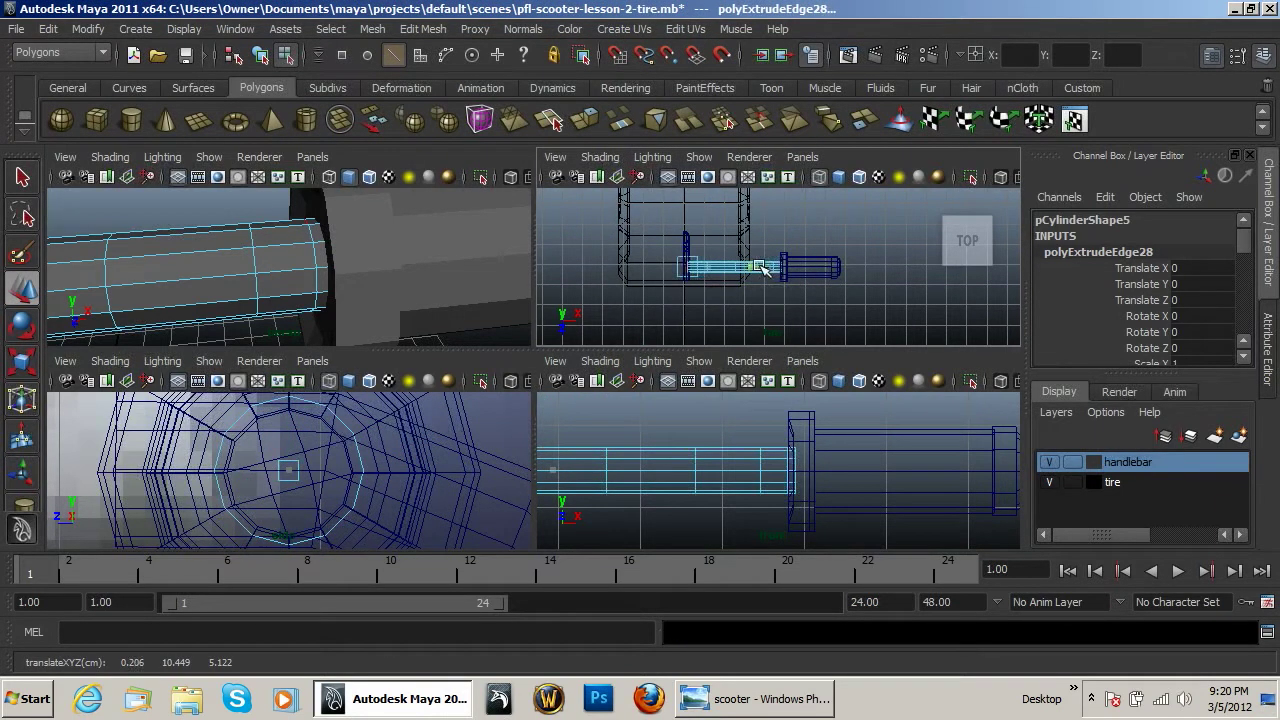
Bow the connecting tube by moving its middle vertex rings along Z, with the centre ring furthest out at about Z 4.83.
{"action": "right_click_drag", "start_coordinate": [724, 272], "coordinate": [758, 246]}
{"action": "left_click", "coordinate": [886, 306]}
{"action": "left_click", "coordinate": [706, 272]}
{"action": "left_click", "coordinate": [714, 281]}
{"action": "right_click_drag", "start_coordinate": [717, 267], "coordinate": [779, 252]}
{"action": "right_click_drag", "start_coordinate": [675, 262], "coordinate": [673, 270]}
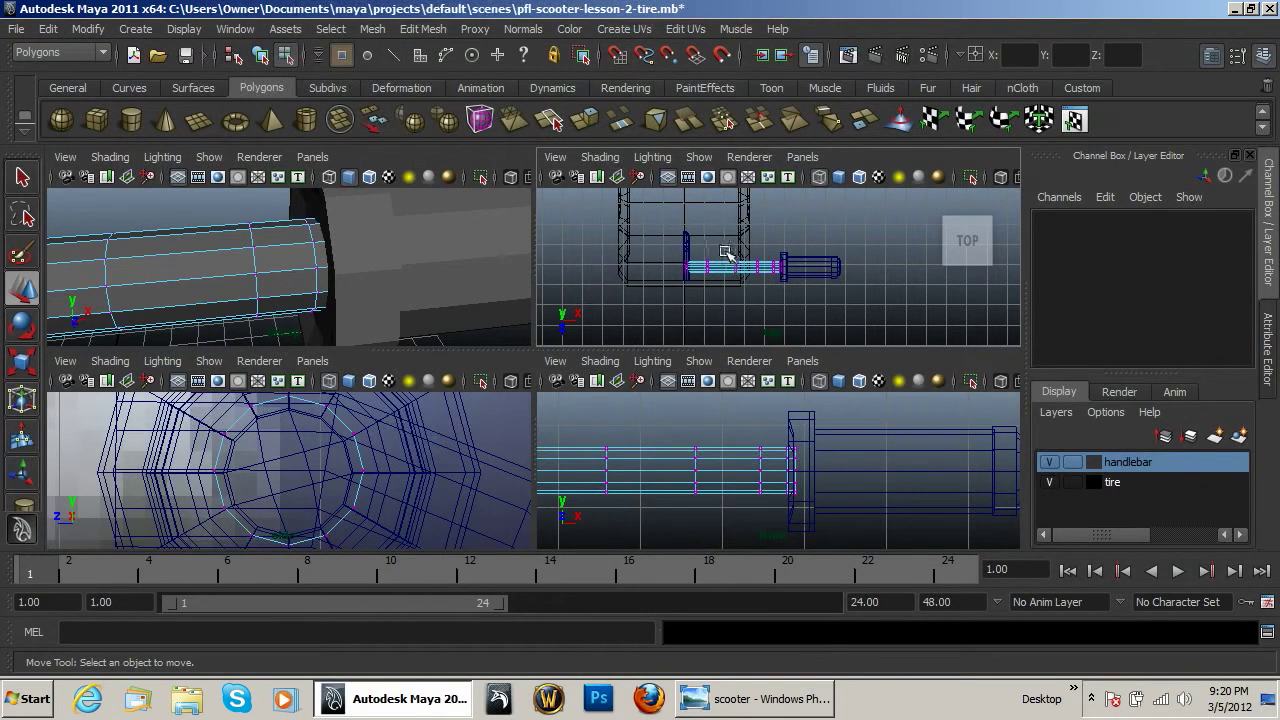
{"action": "left_click_drag", "start_coordinate": [763, 292], "coordinate": [736, 318]}
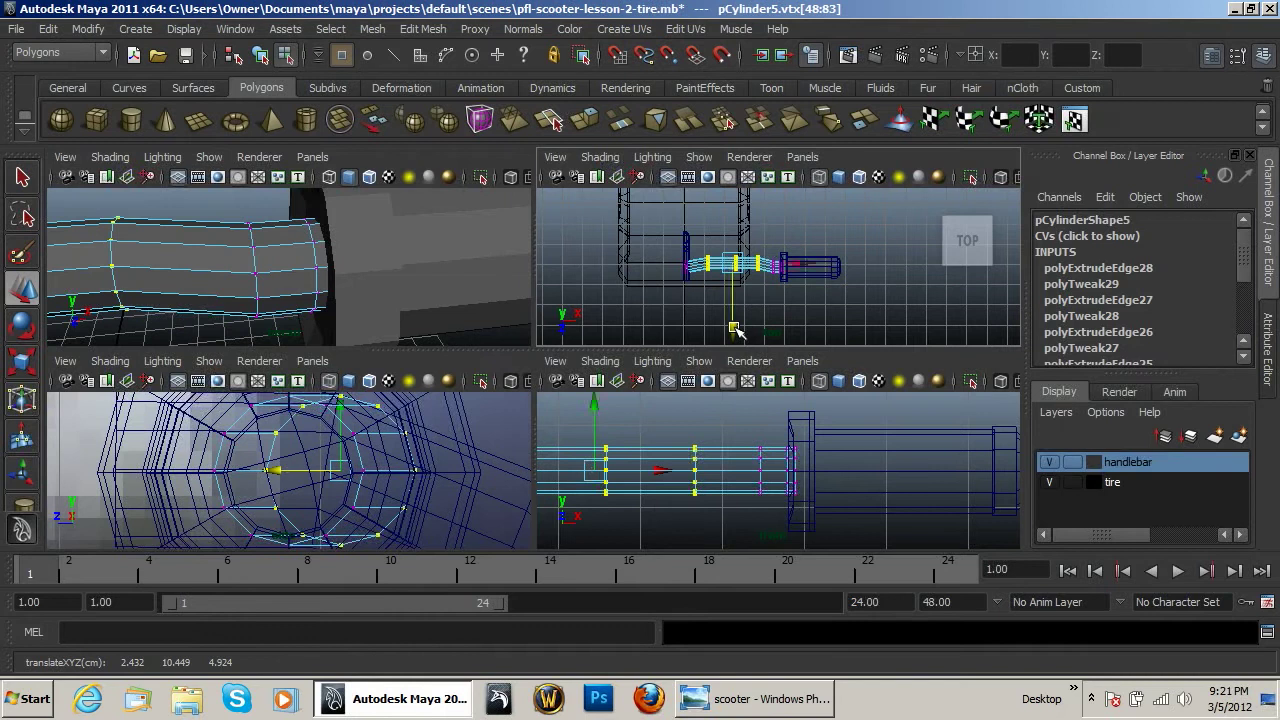
{"action": "left_click_drag", "start_coordinate": [742, 250], "coordinate": [736, 328]}
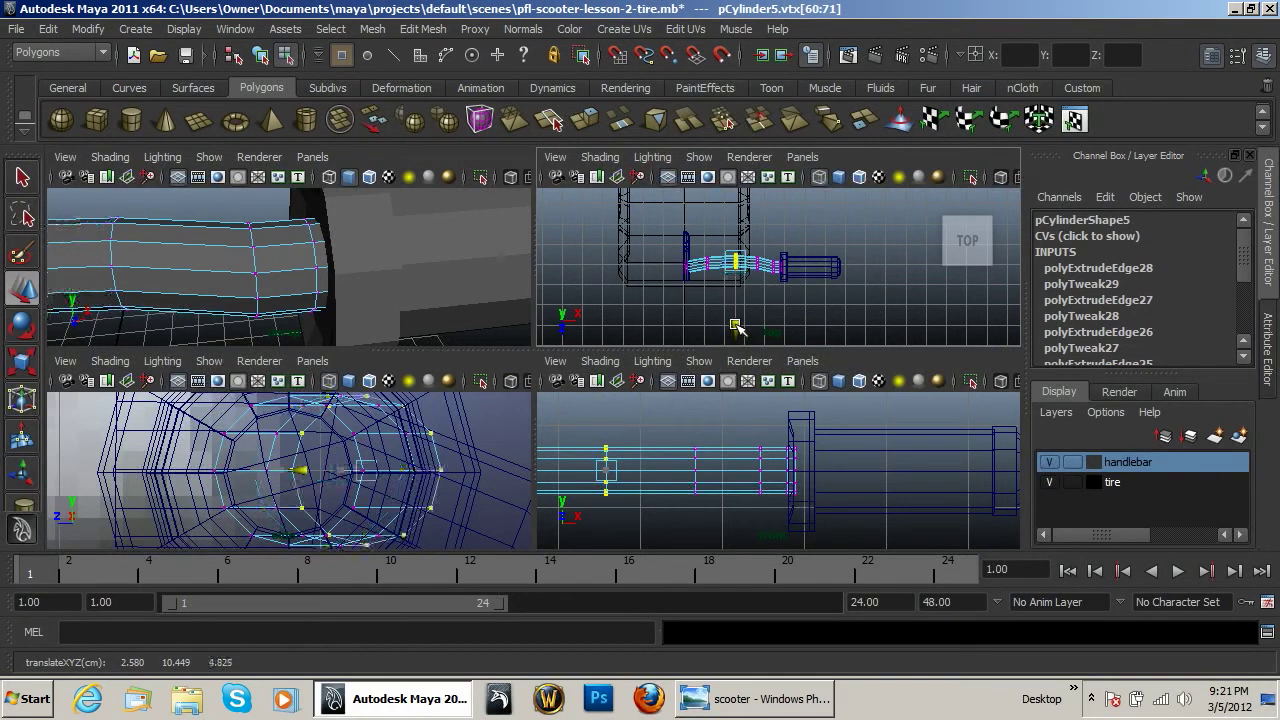
{"action": "left_click", "coordinate": [790, 243]}
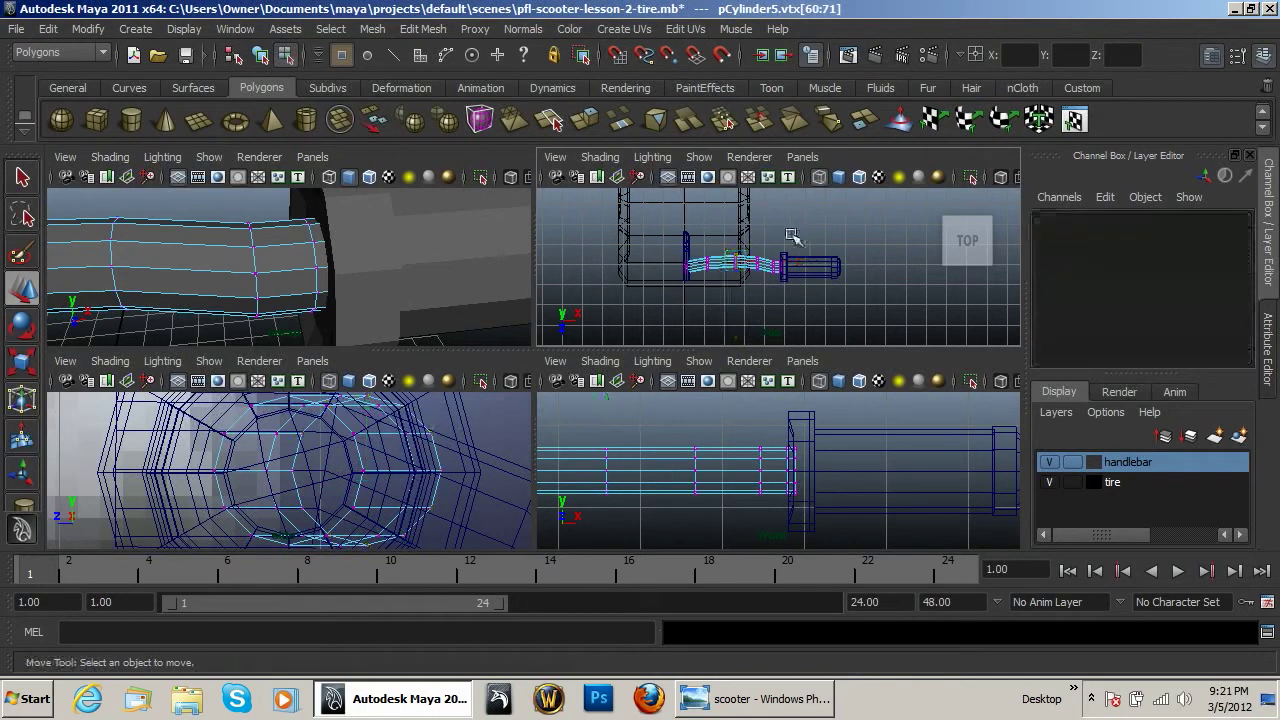
Scale down the two vertex rings at the tube's inner end, shrinking the end ring further so the tube tapers.
{"action": "left_click_drag", "start_coordinate": [300, 268], "coordinate": [269, 254], "text": "alt"}
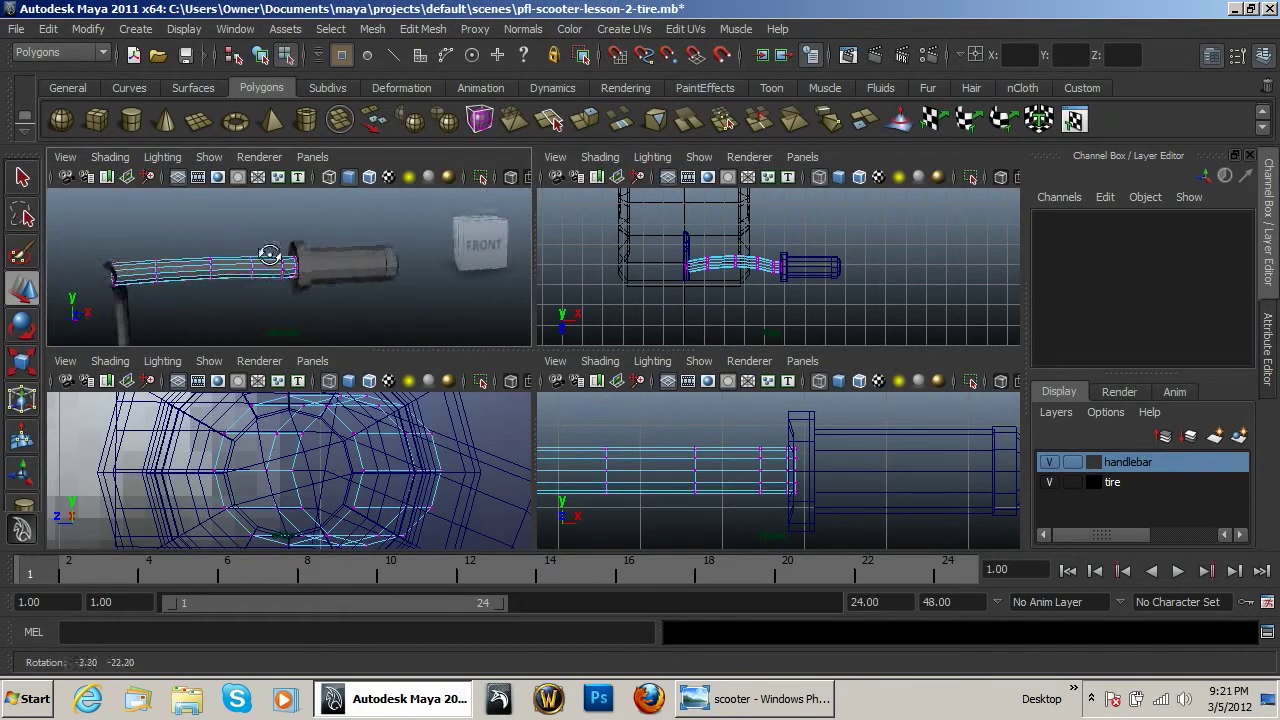
{"action": "left_click_drag", "start_coordinate": [100, 315], "coordinate": [121, 316]}
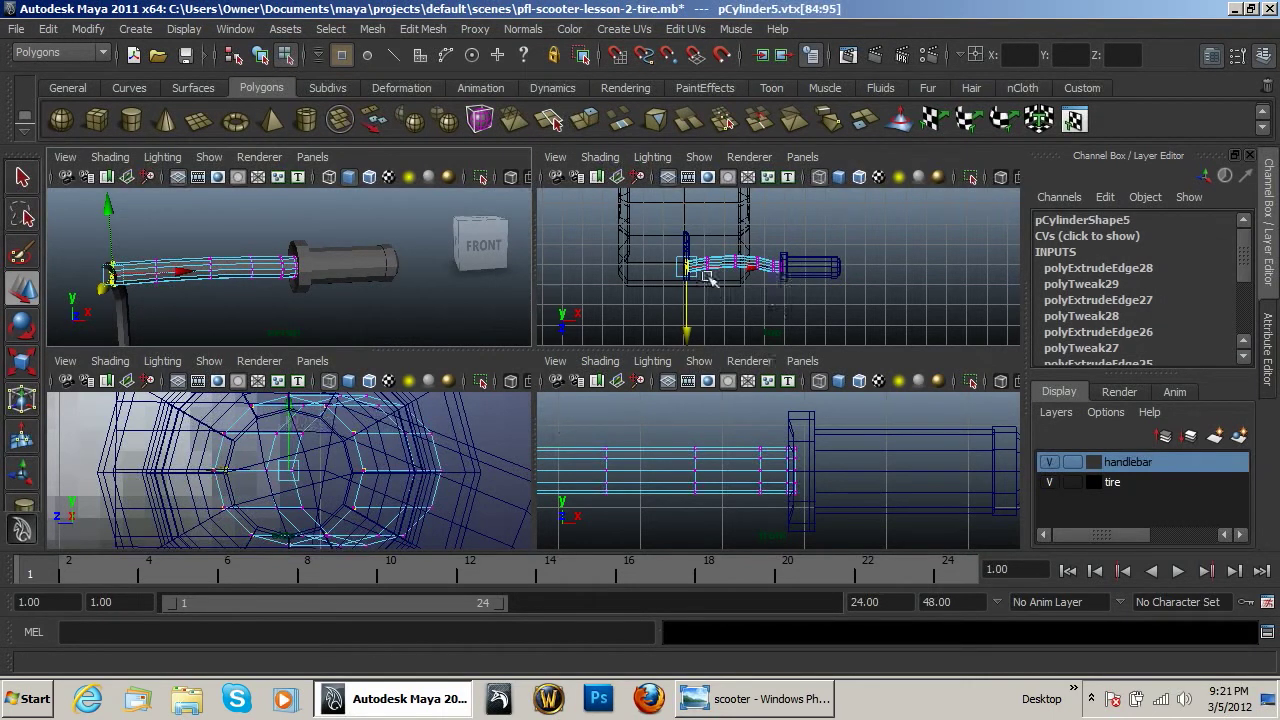
{"action": "left_click_drag", "start_coordinate": [665, 245], "coordinate": [712, 280]}
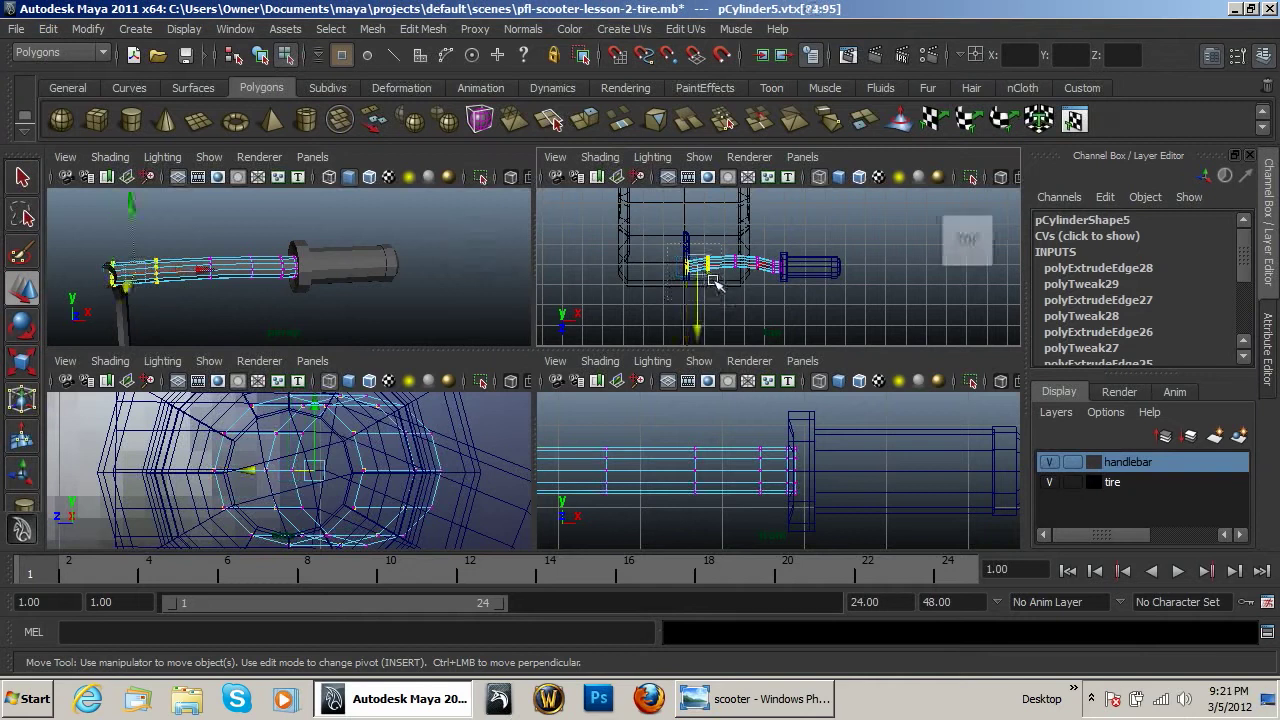
{"action": "key", "text": "r"}
{"action": "left_click_drag", "start_coordinate": [141, 278], "coordinate": [146, 279]}
{"action": "left_click_drag", "start_coordinate": [638, 244], "coordinate": [693, 302]}
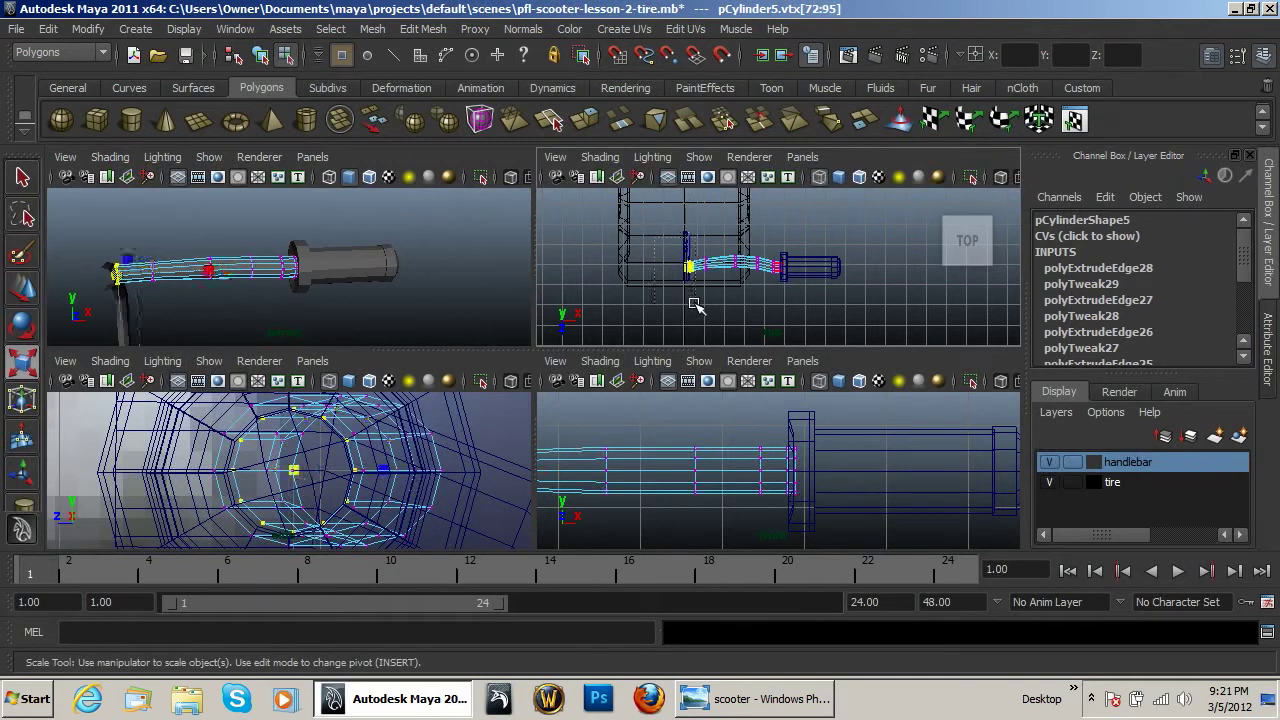
{"action": "left_click_drag", "start_coordinate": [116, 272], "coordinate": [116, 276]}
{"action": "left_click", "coordinate": [142, 298]}
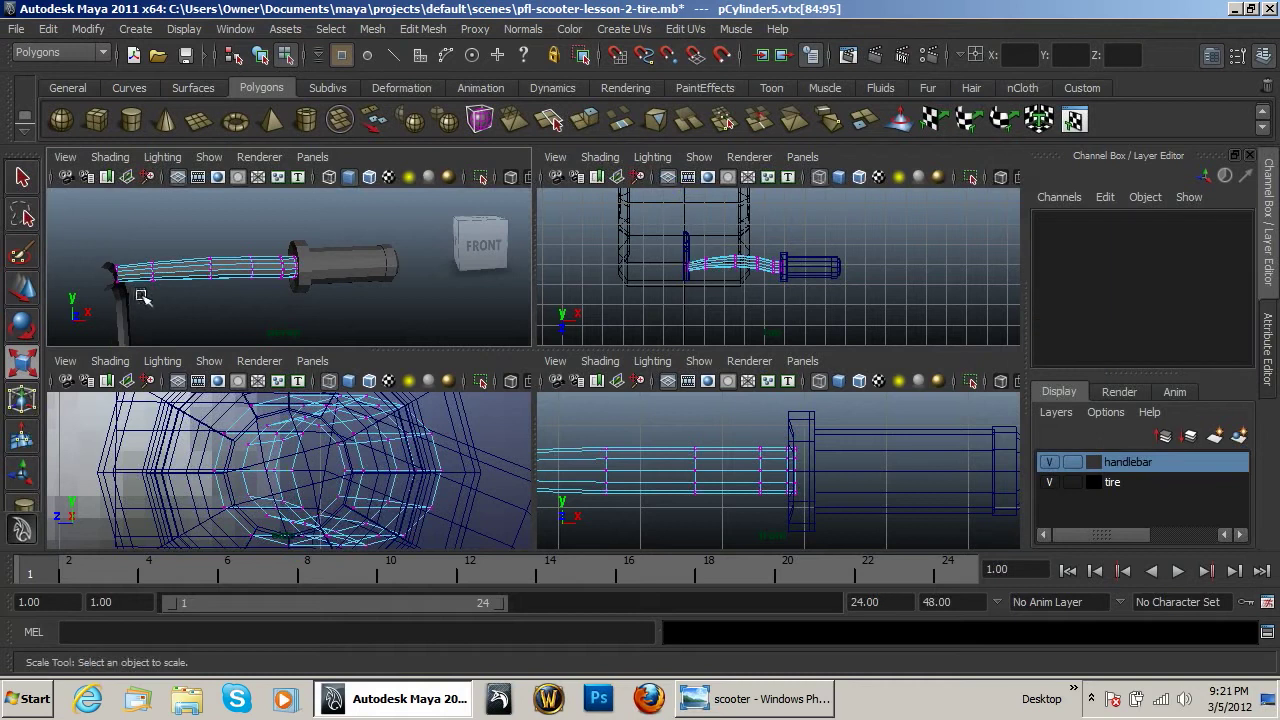
Reselect the tube's inner end vertex ring and move it along X into the central bar, to about X 0.17.
{"action": "key", "text": "ctrl+z"}
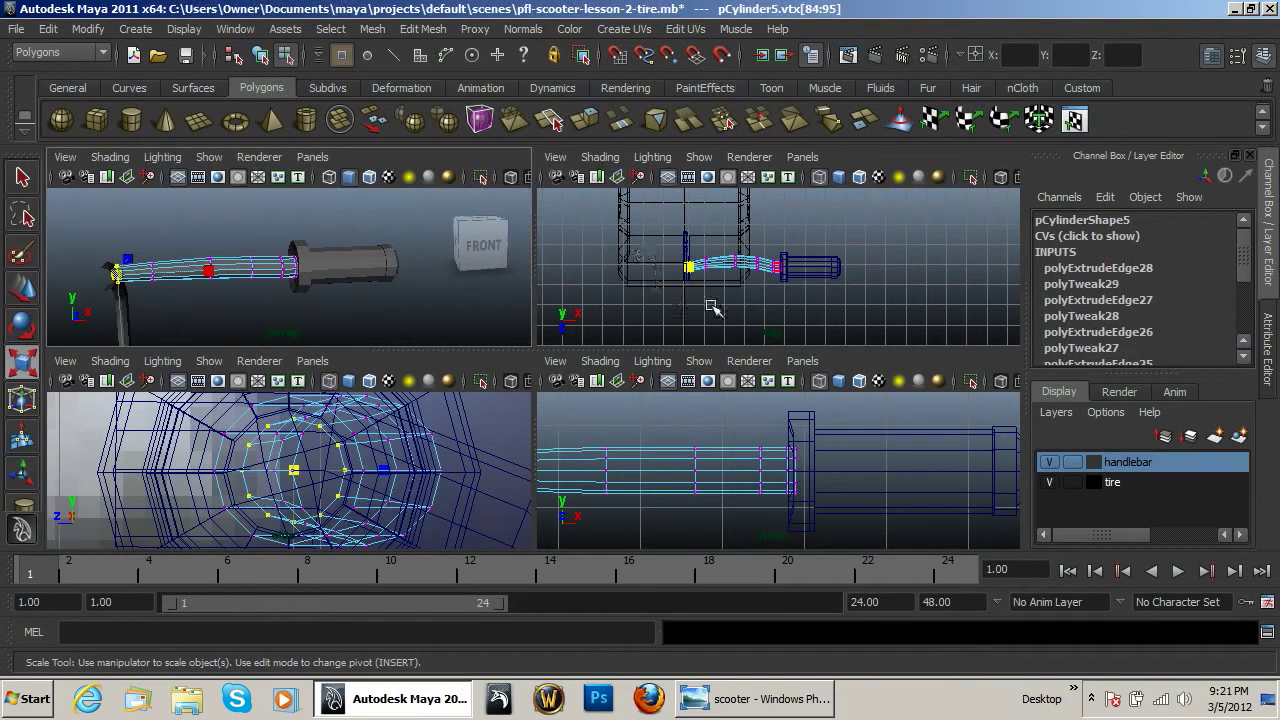
{"action": "key", "text": "f"}
{"action": "scroll", "coordinate": [743, 278], "scroll_direction": "down", "scroll_amount": 3}
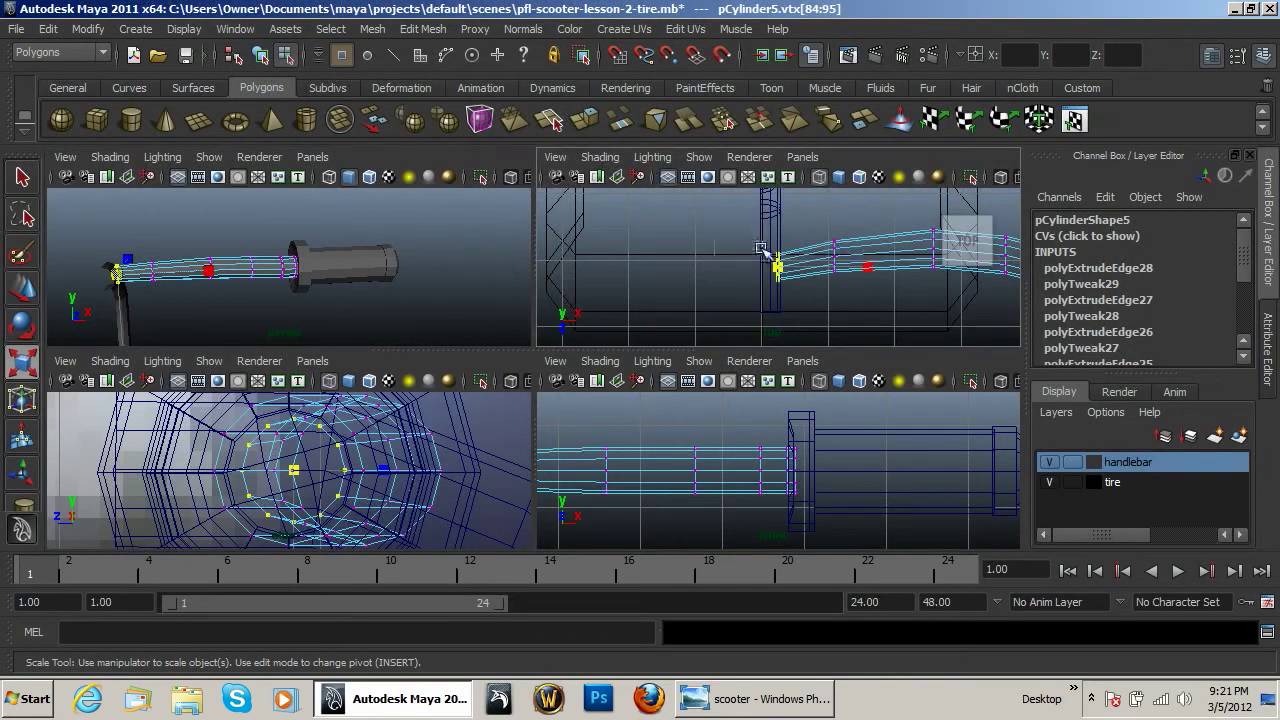
{"action": "left_click_drag", "start_coordinate": [192, 296], "coordinate": [250, 290], "text": "alt"}
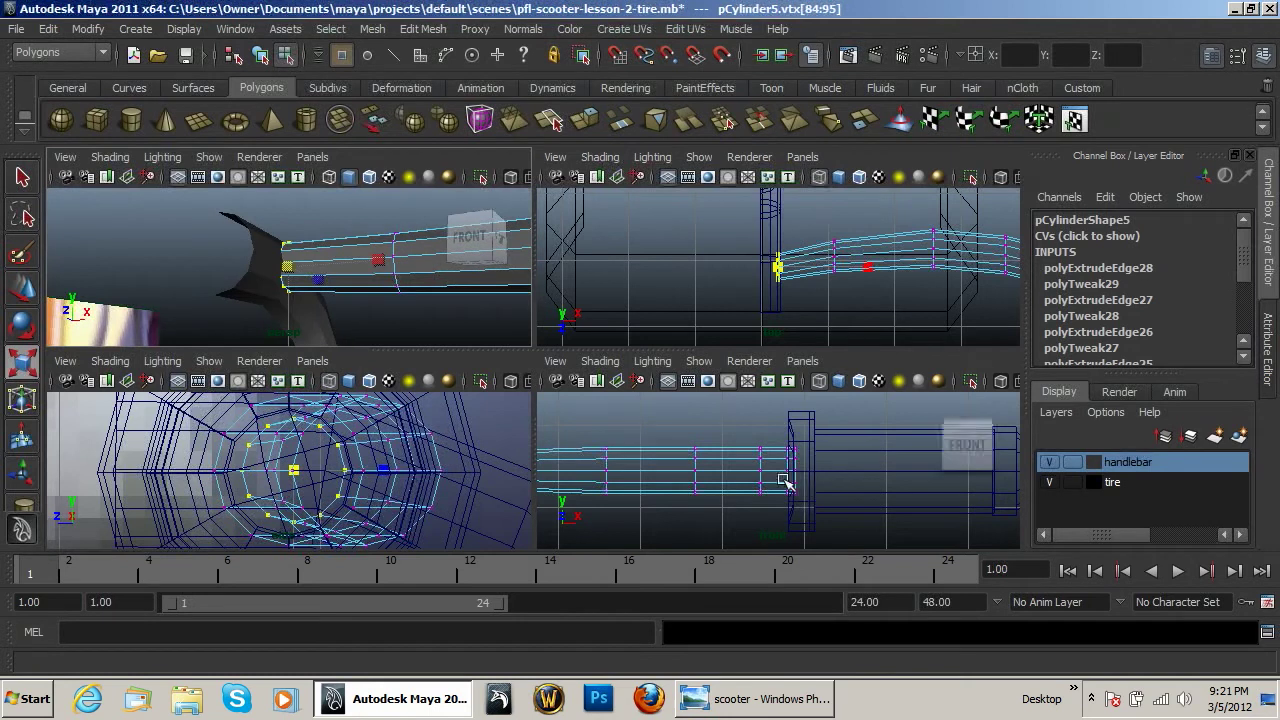
{"action": "key", "text": "f"}
{"action": "scroll", "coordinate": [776, 489], "scroll_direction": "down", "scroll_amount": 4}
{"action": "scroll", "coordinate": [788, 496], "scroll_direction": "up", "scroll_amount": 4}
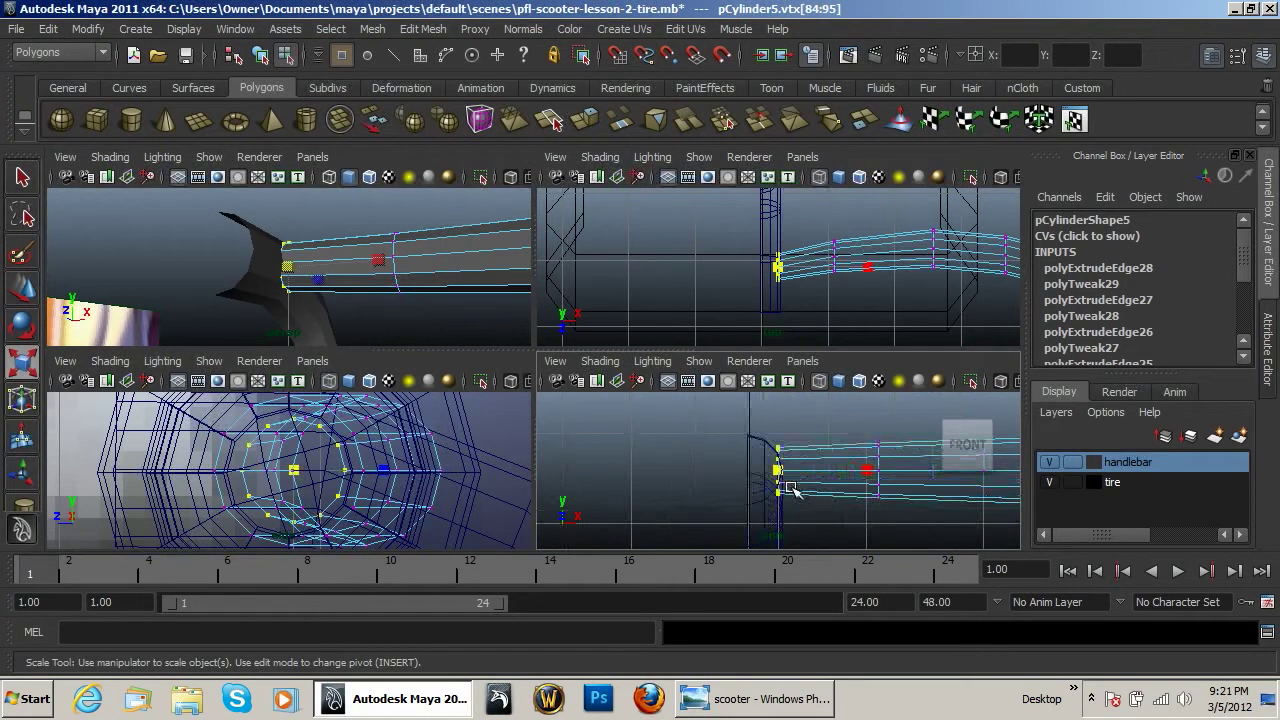
{"action": "key", "text": "w"}
{"action": "left_click_drag", "start_coordinate": [833, 474], "coordinate": [822, 476]}
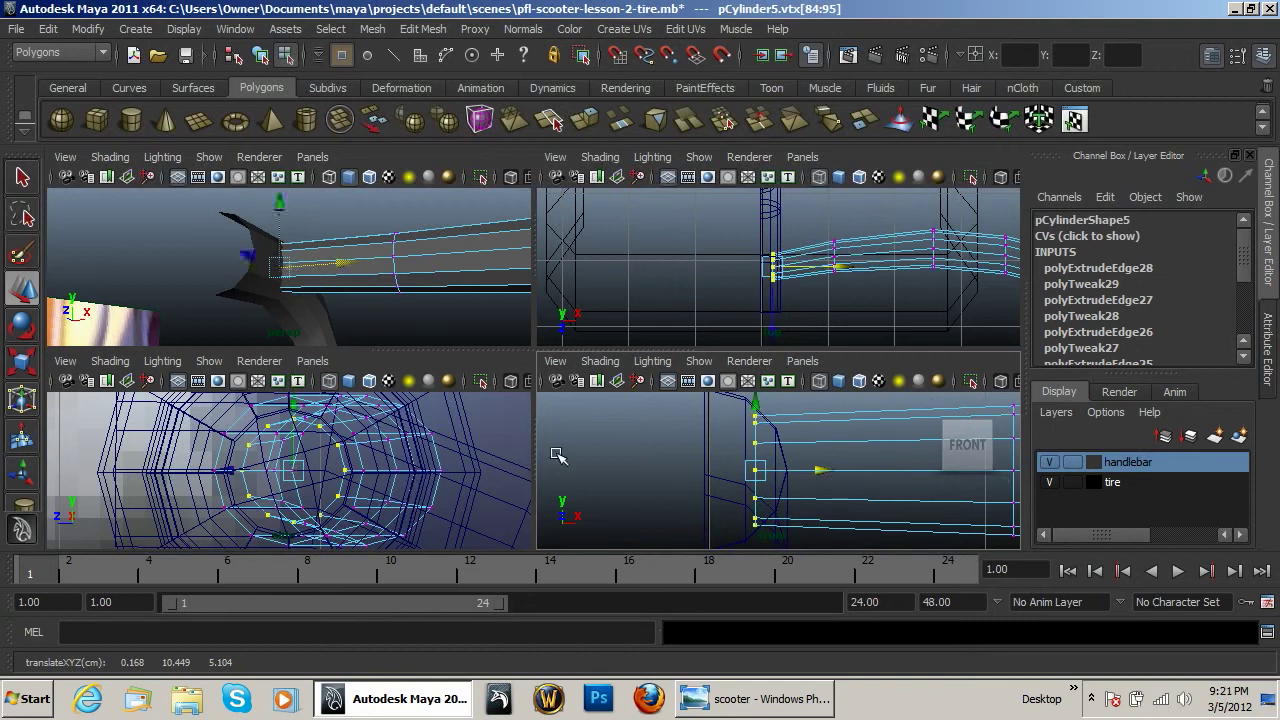
Scale up the central bar's vertex ring beside the tube joint, and the vertex ring at the bar's open end.
{"action": "left_click_drag", "start_coordinate": [357, 277], "coordinate": [210, 318], "text": "alt"}
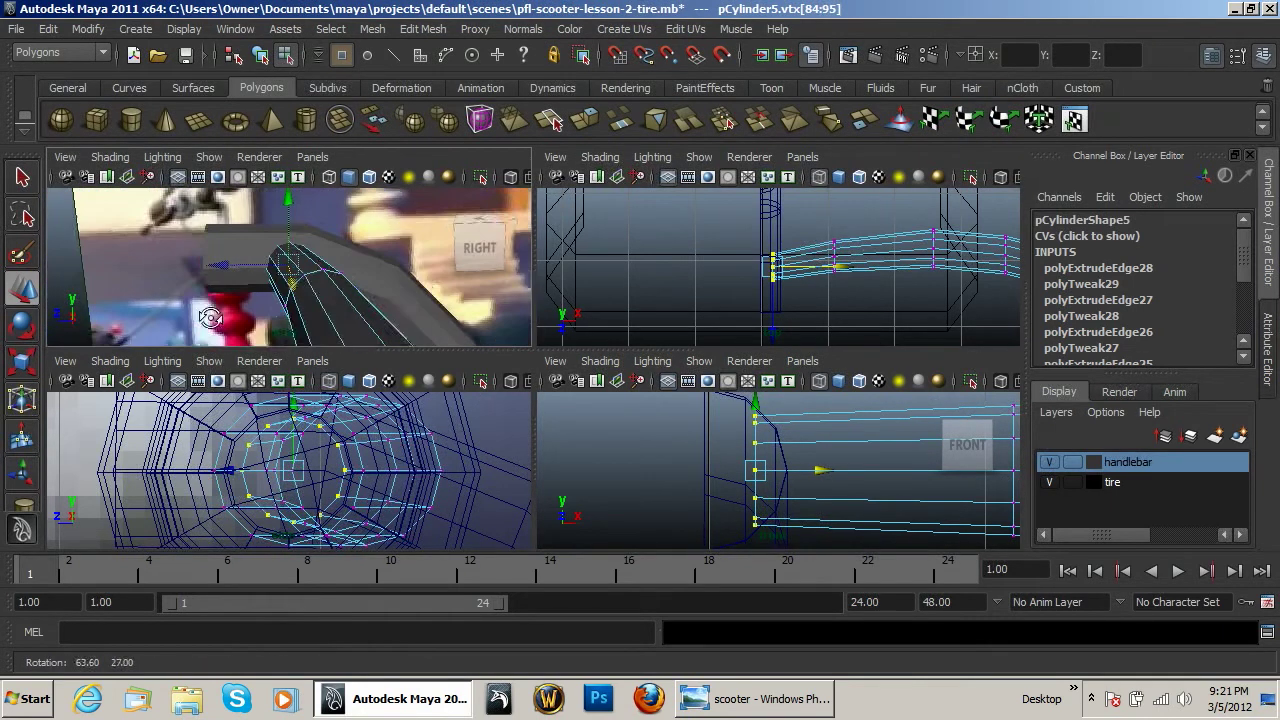
{"action": "left_click", "coordinate": [252, 243]}
{"action": "left_click", "coordinate": [251, 244]}
{"action": "right_click", "coordinate": [242, 247]}
{"action": "right_click_drag", "start_coordinate": [242, 247], "coordinate": [185, 250]}
{"action": "scroll", "coordinate": [786, 481], "scroll_direction": "down", "scroll_amount": 3}
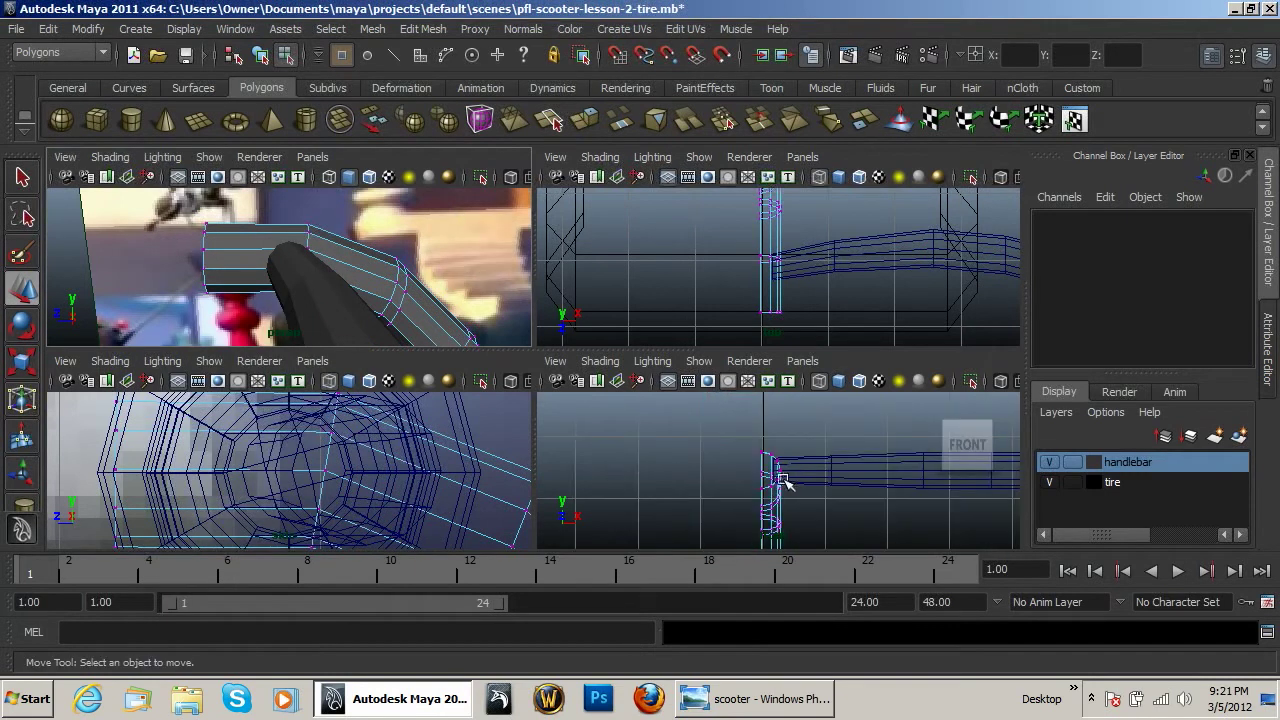
{"action": "left_click_drag", "start_coordinate": [743, 243], "coordinate": [770, 278]}
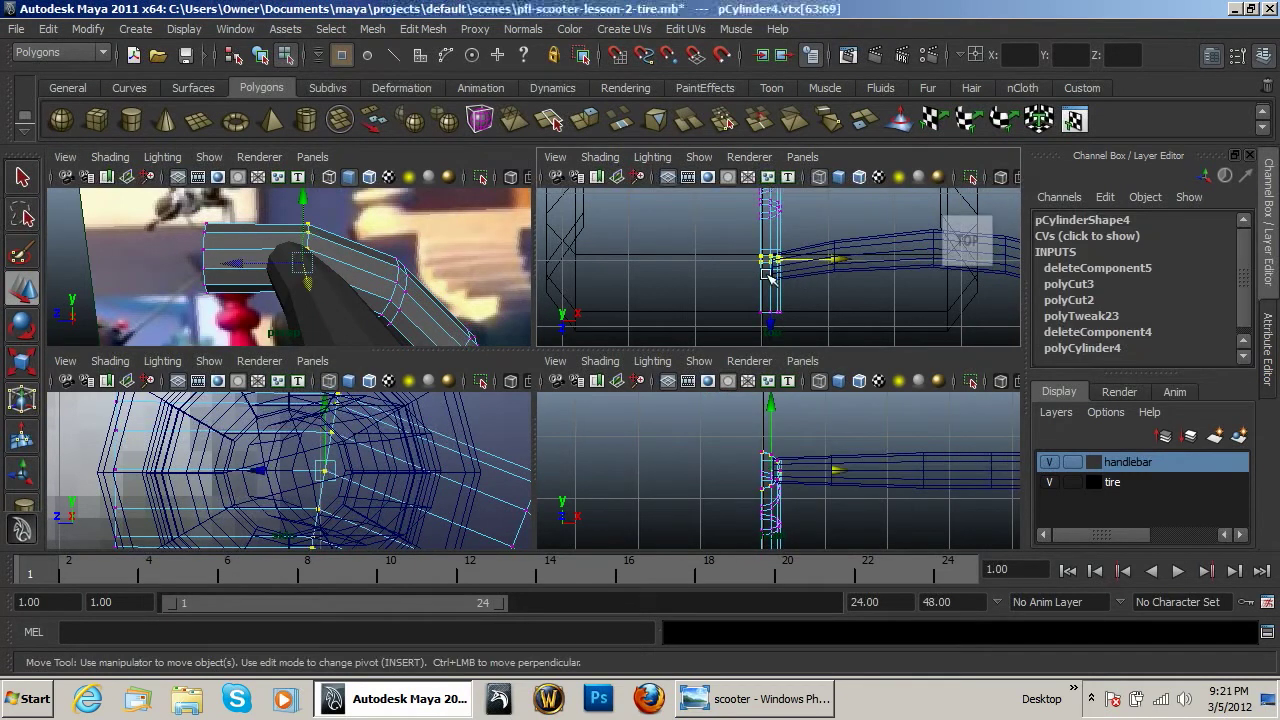
{"action": "key", "text": "r"}
{"action": "left_click_drag", "start_coordinate": [300, 264], "coordinate": [315, 265]}
{"action": "key", "text": "ctrl+z"}
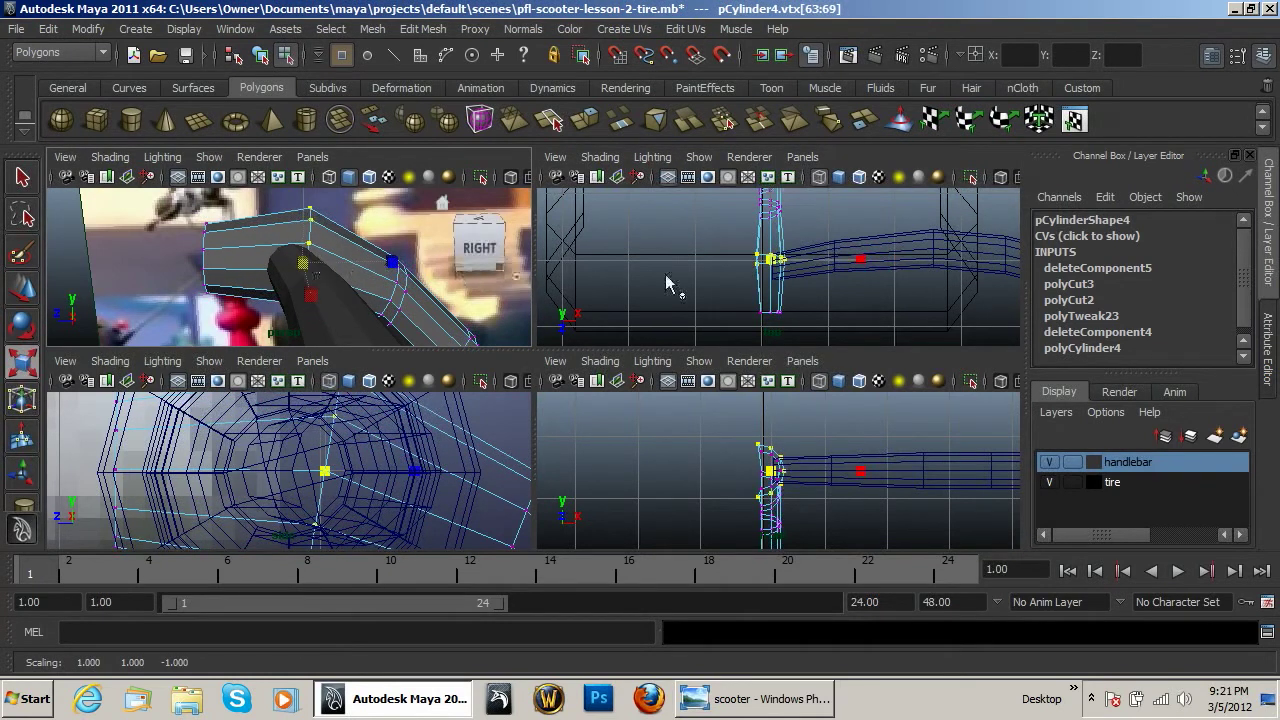
{"action": "left_click_drag", "start_coordinate": [727, 297], "coordinate": [775, 320]}
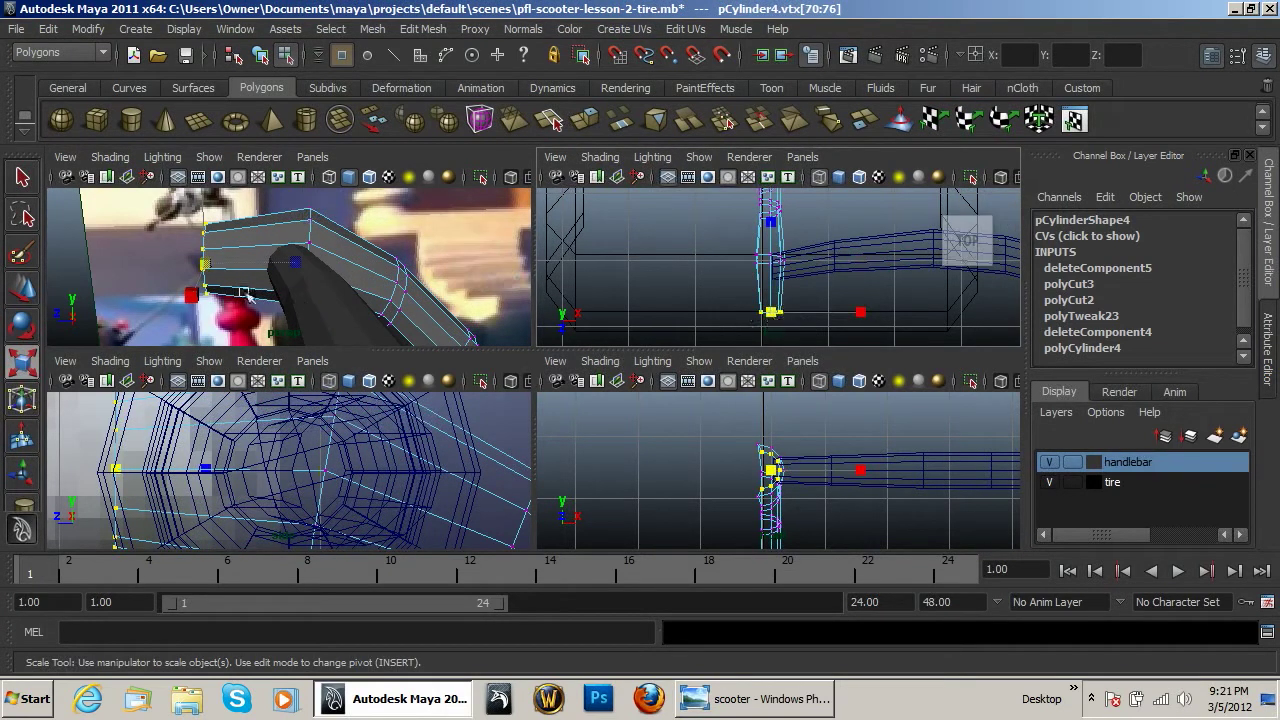
{"action": "left_click_drag", "start_coordinate": [205, 265], "coordinate": [219, 263]}
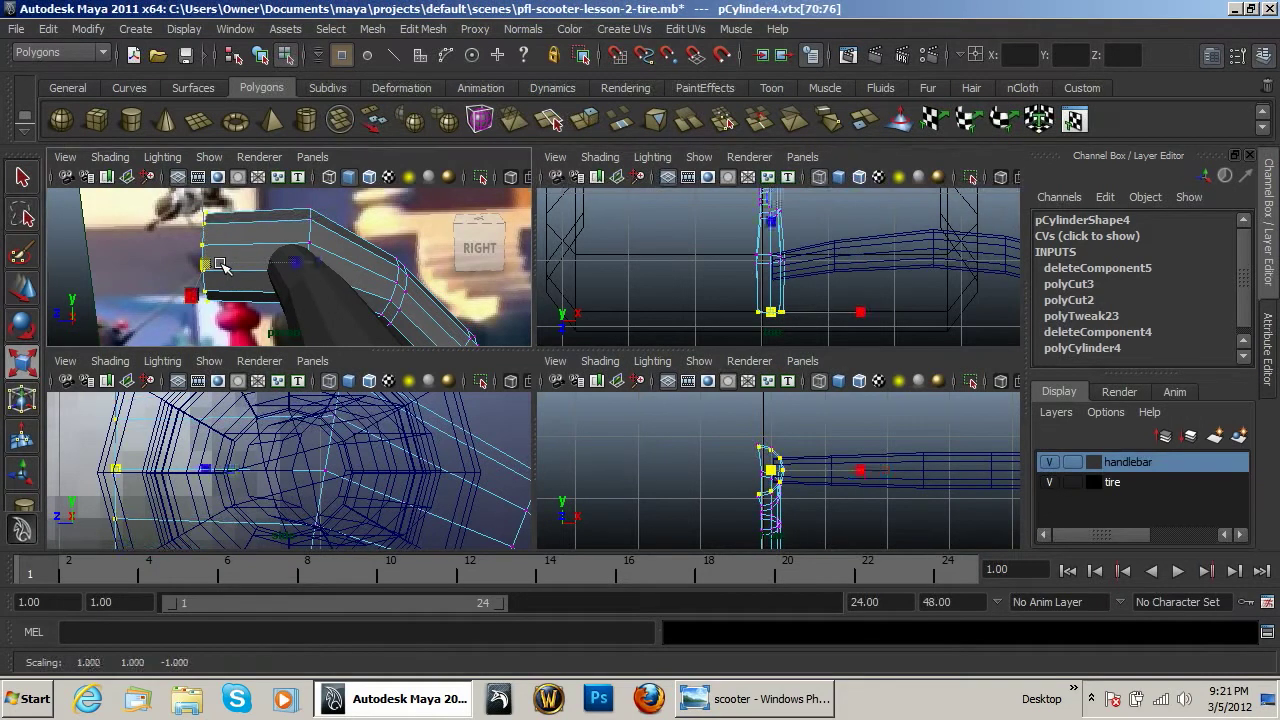
Cut two new edge rings across the central bar between its open end and the bend, using the Cut Faces tool.
{"action": "right_click_drag", "start_coordinate": [290, 237], "coordinate": [365, 210]}
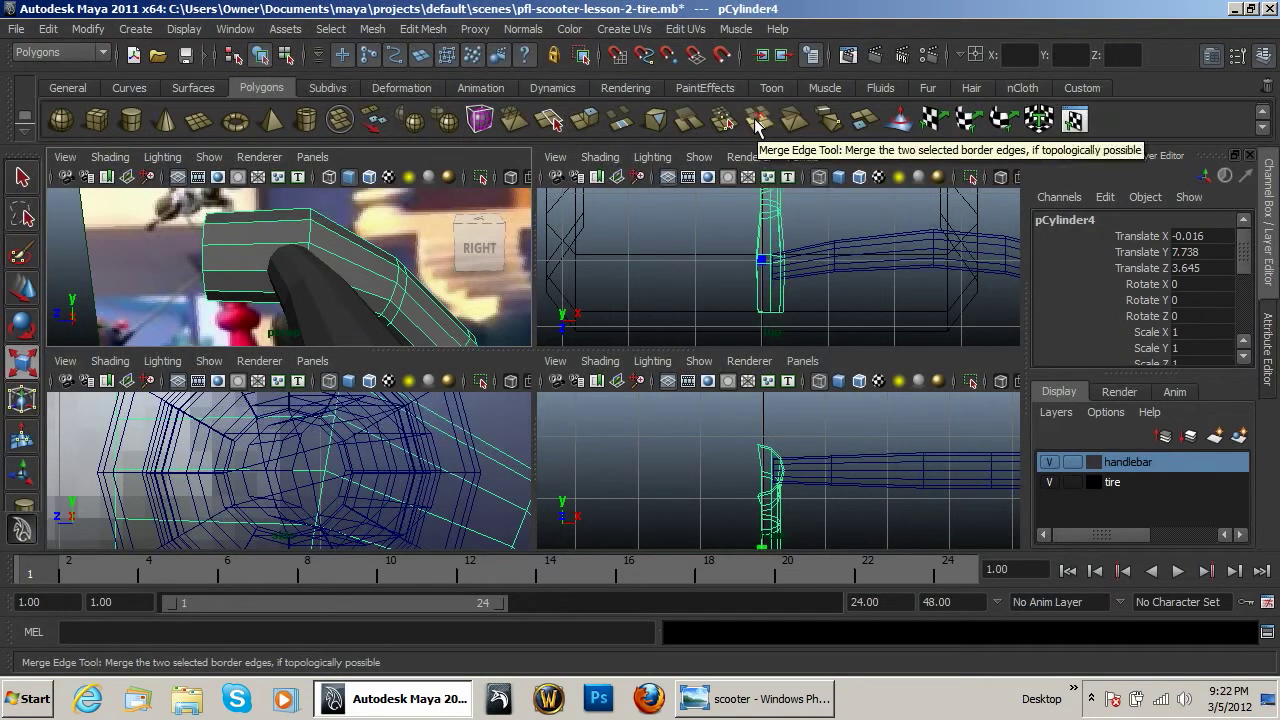
{"action": "left_click", "coordinate": [688, 121]}
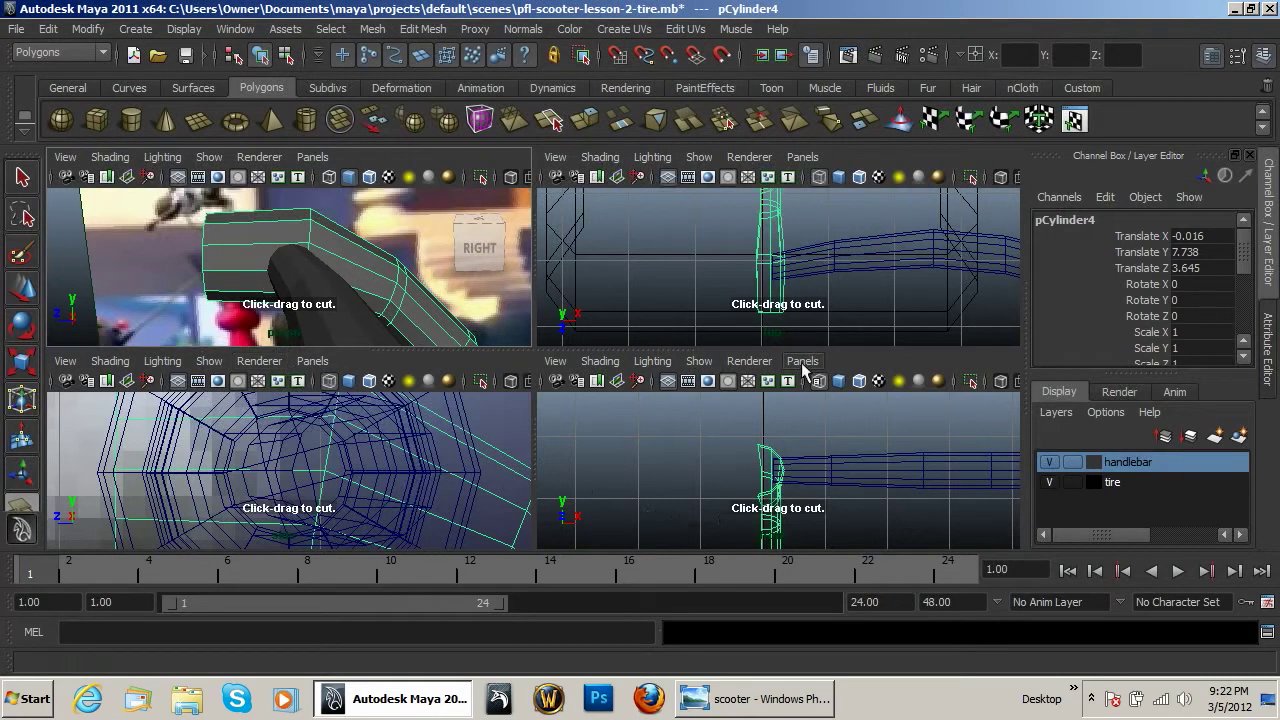
{"action": "mouse_move", "coordinate": [772, 283]}
{"action": "left_mouse_down"}
{"action": "mouse_move", "coordinate": [785, 282]}
{"action": "mouse_move", "coordinate": [778, 306]}
{"action": "left_mouse_up"}
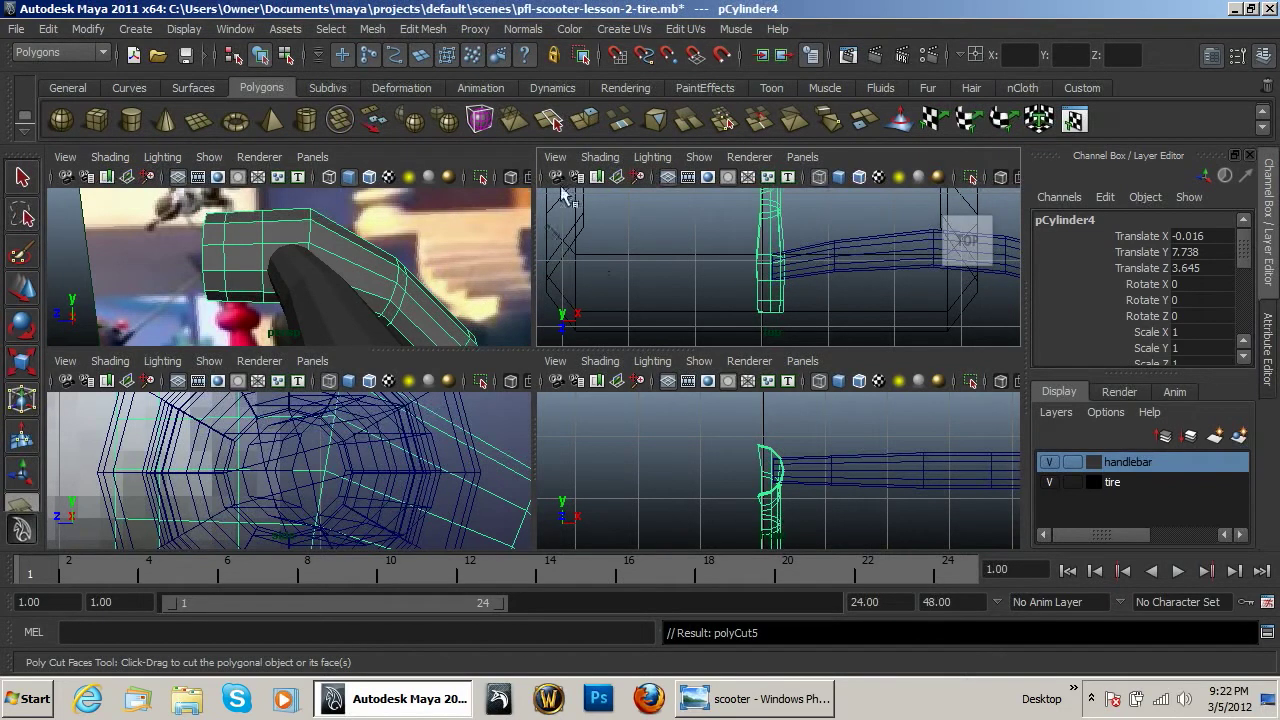
{"action": "key", "text": "w"}
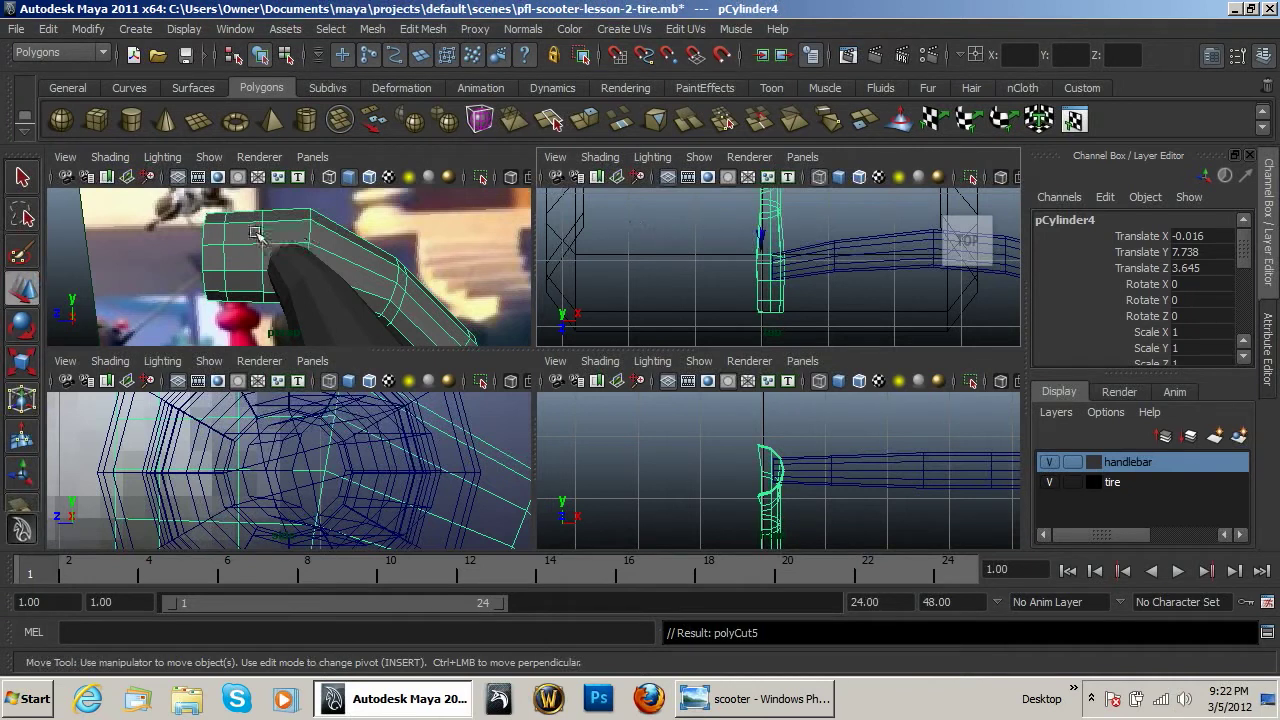
Select the connecting tube together with the grip pieces and move them along Z until the tube is at Z 5.364.
{"action": "left_click", "coordinate": [306, 288]}
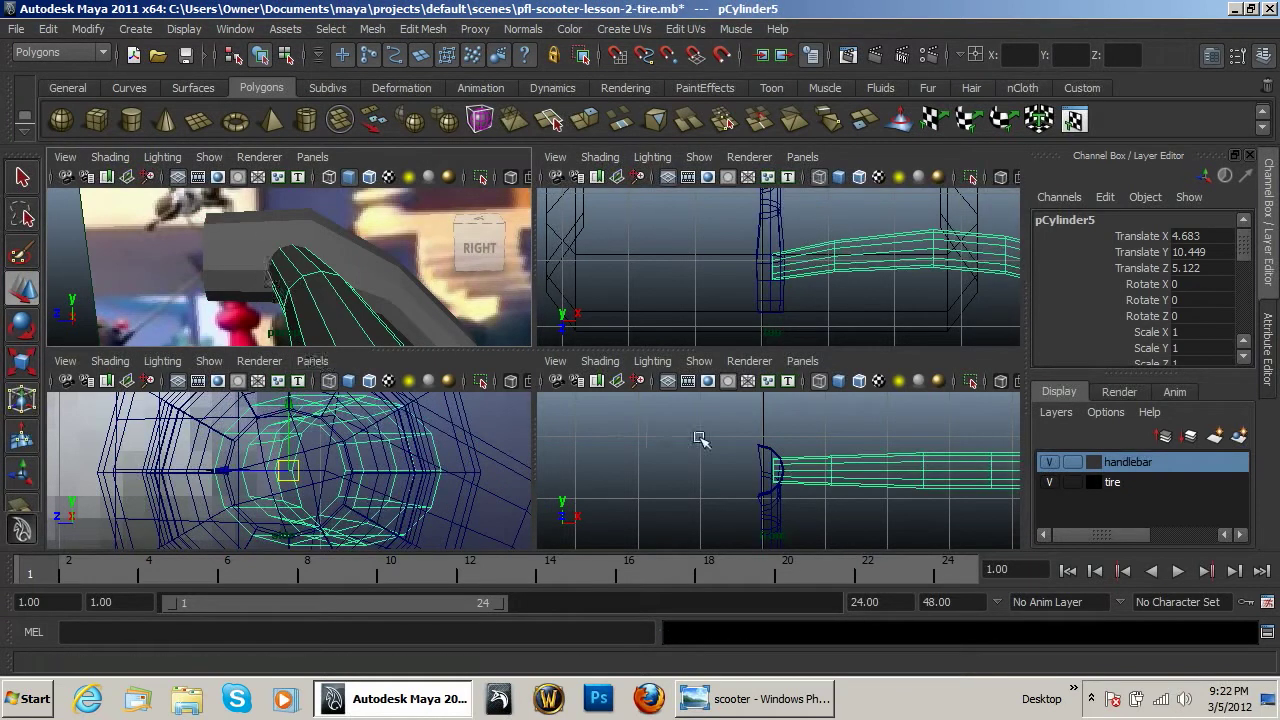
{"action": "key", "text": "f"}
{"action": "left_click_drag", "start_coordinate": [835, 458], "coordinate": [962, 506]}
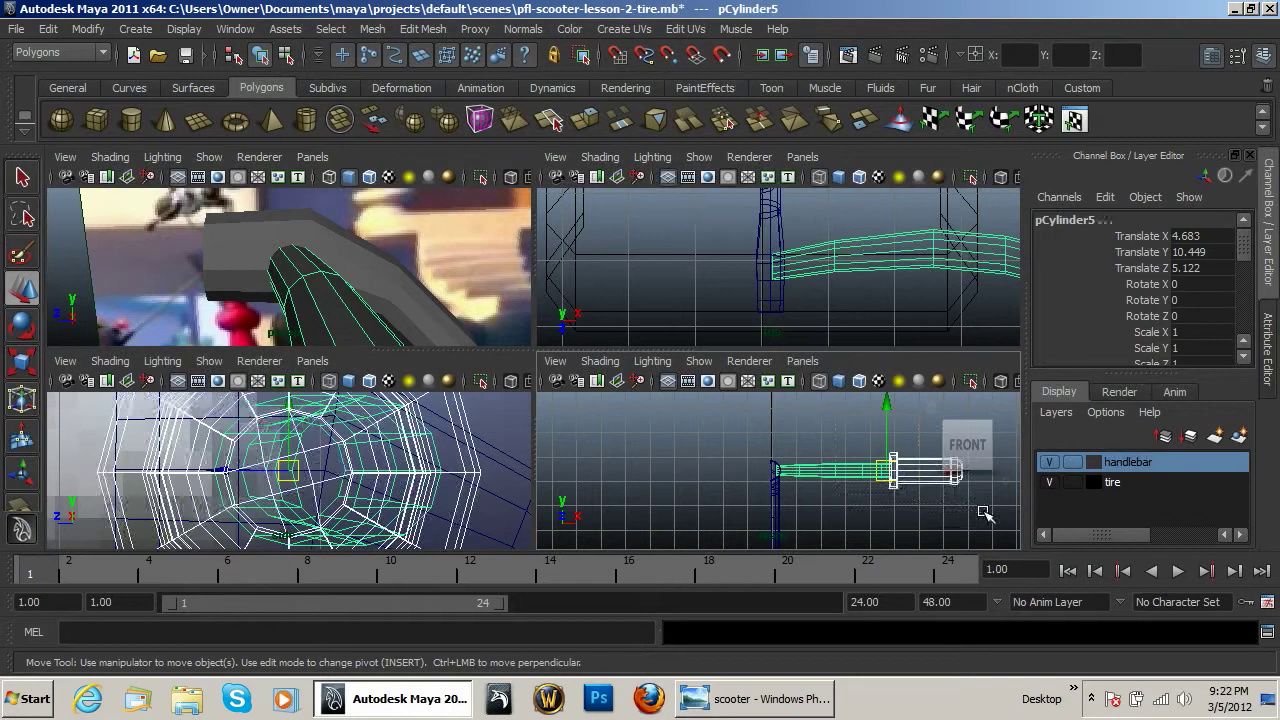
{"action": "left_click_drag", "start_coordinate": [318, 320], "coordinate": [362, 320], "text": "alt"}
{"action": "scroll", "coordinate": [362, 320], "scroll_direction": "down", "scroll_amount": 3}
{"action": "middle_click_drag", "start_coordinate": [362, 320], "coordinate": [352, 287], "text": "alt"}
{"action": "left_click_drag", "start_coordinate": [216, 276], "coordinate": [202, 278]}
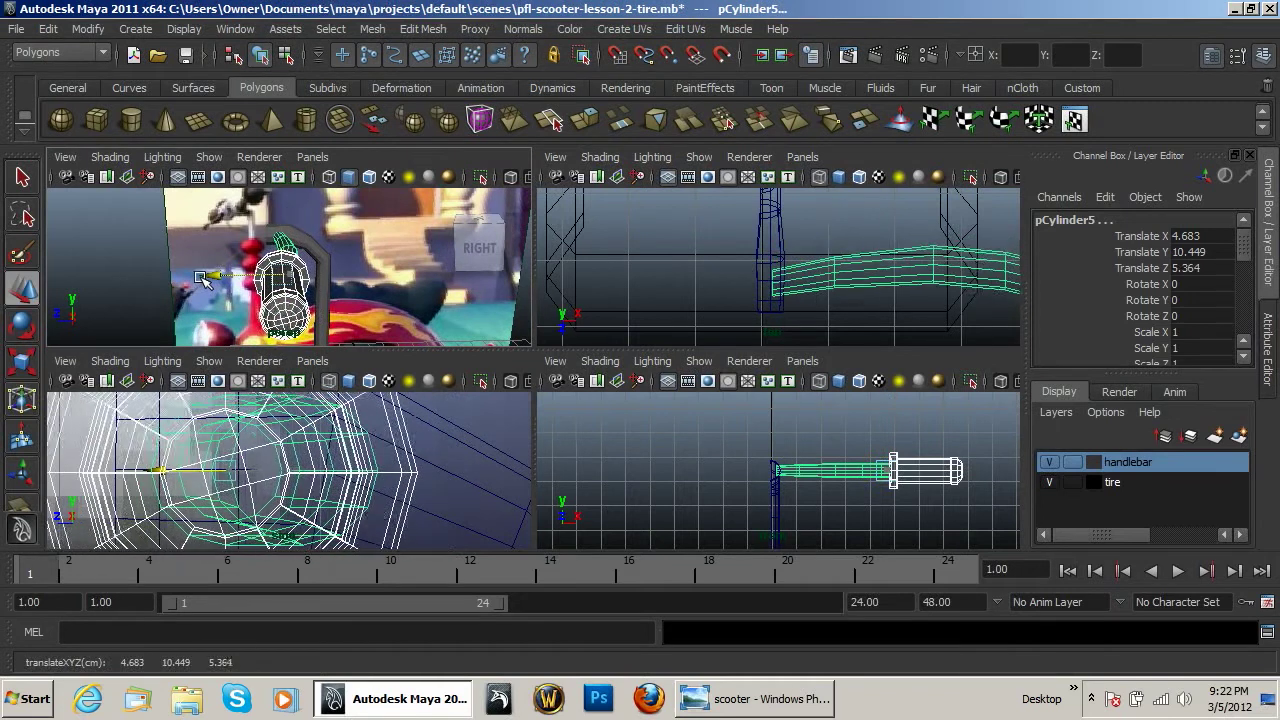
{"action": "left_click", "coordinate": [372, 277]}
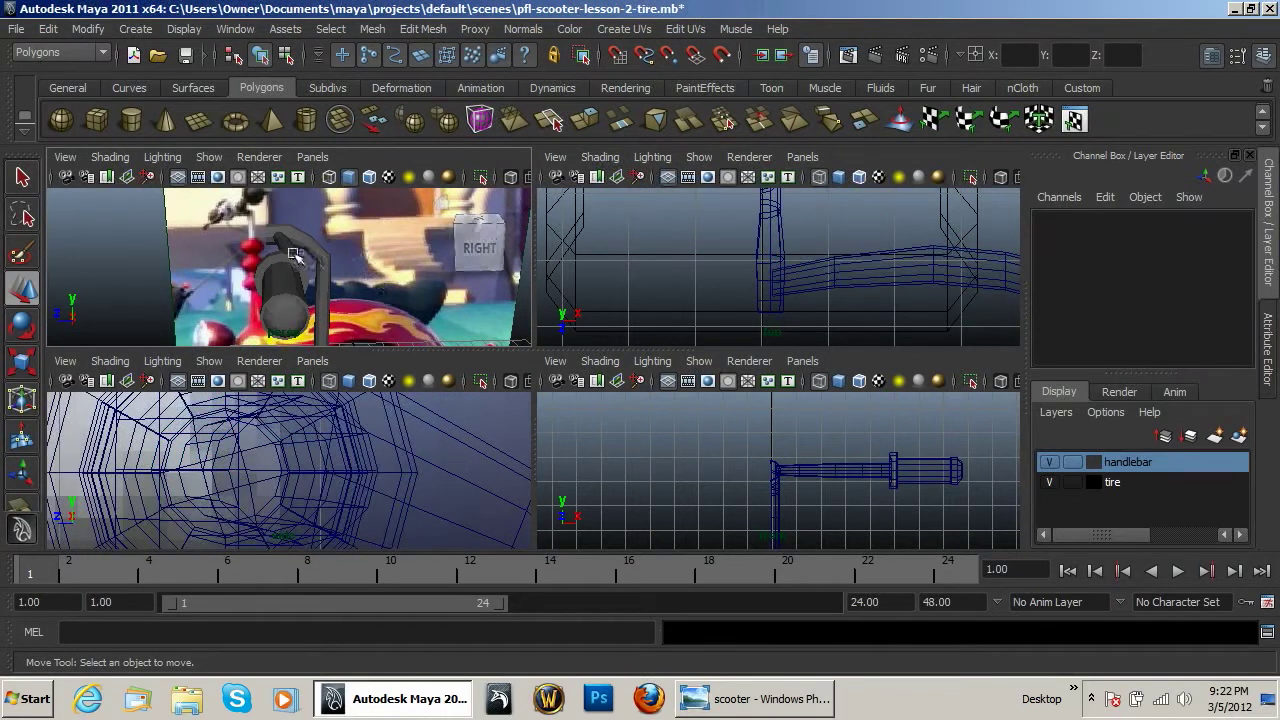
Try to rotate the connecting tube freely, and undo the rotation.
{"action": "left_click", "coordinate": [286, 246]}
{"action": "key", "text": "e"}
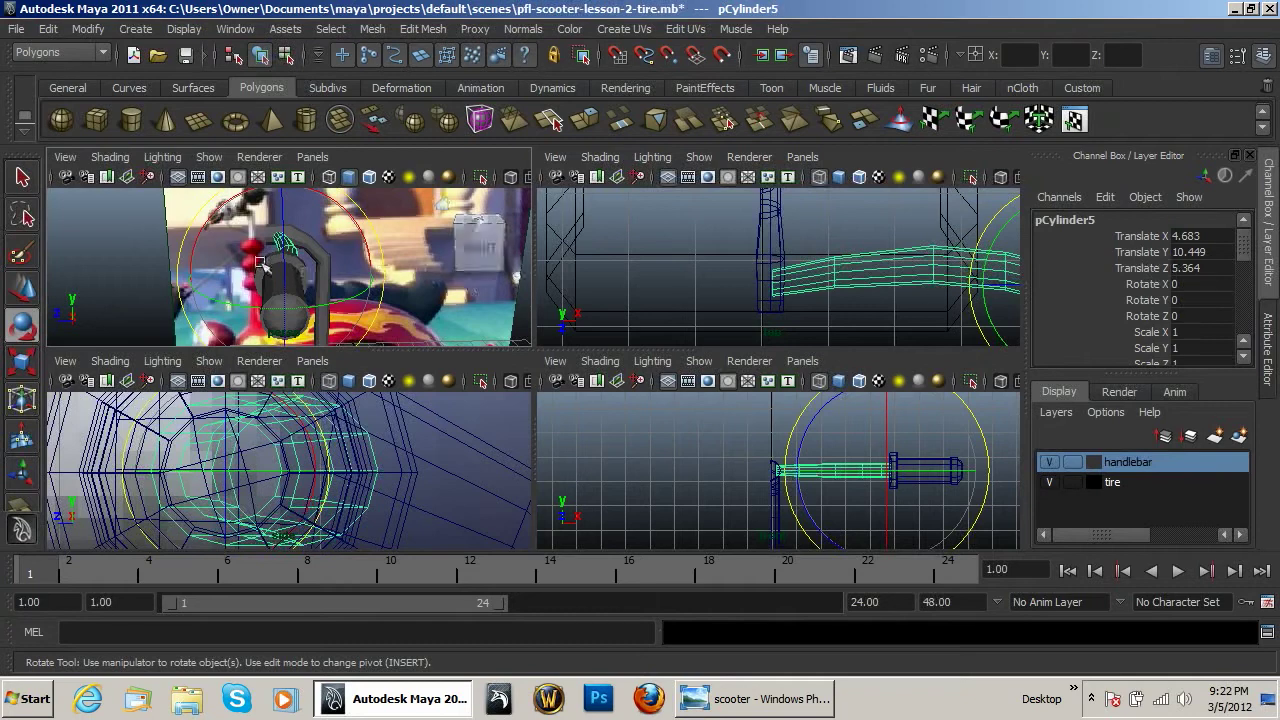
{"action": "left_click_drag", "start_coordinate": [177, 249], "coordinate": [249, 261]}
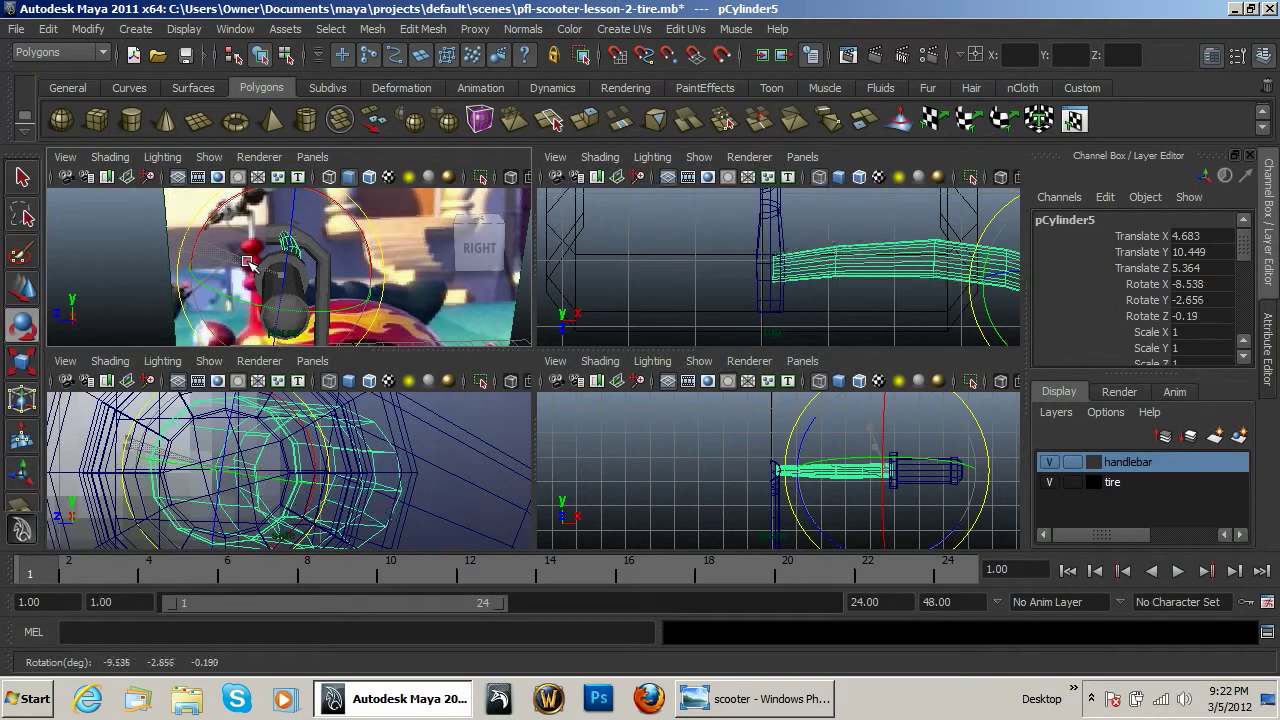
{"action": "key", "text": "ctrl+z"}
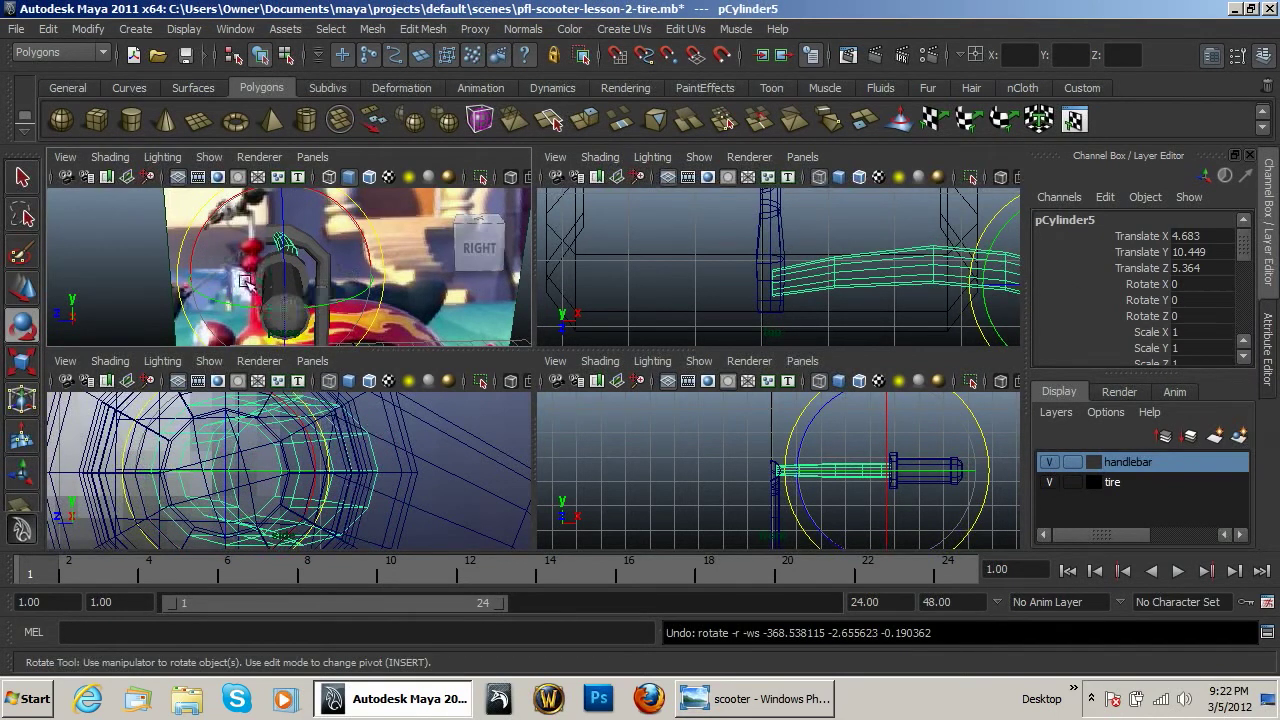
Rotate the connecting tube about the X axis to about 225 degrees.
{"action": "key", "text": "super"}
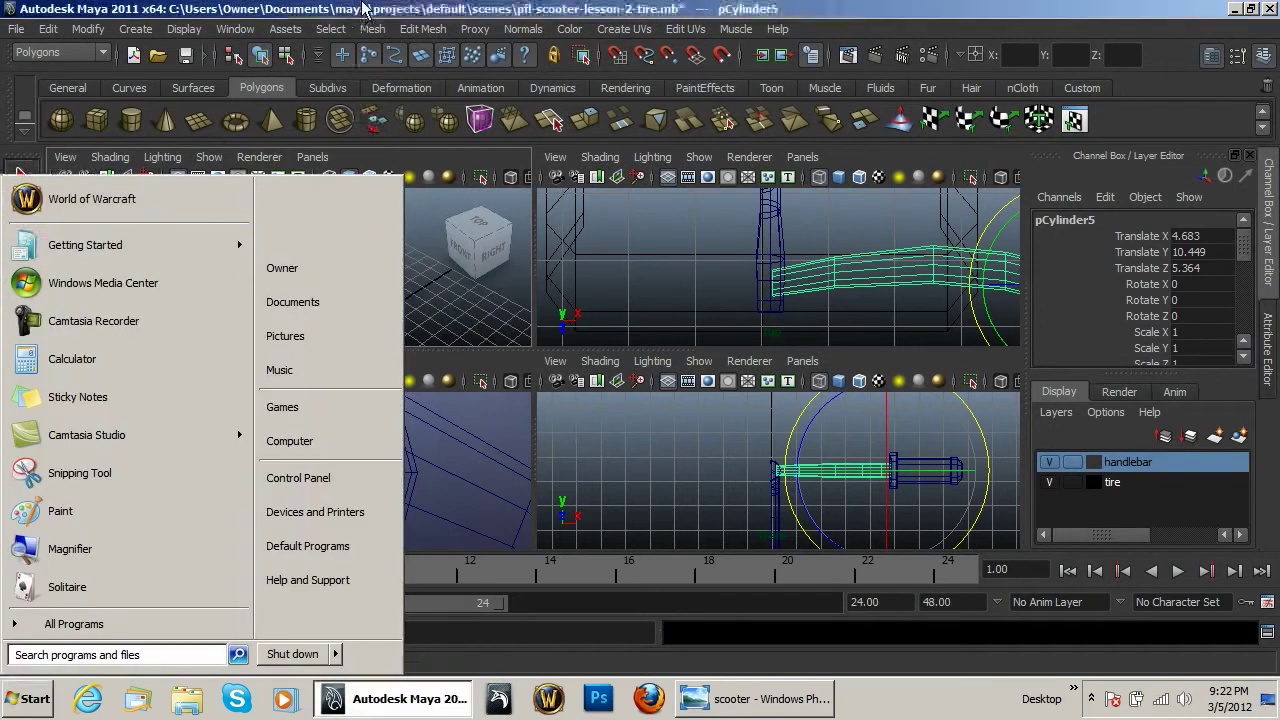
{"action": "left_click", "coordinate": [365, 10]}
{"action": "left_click_drag", "start_coordinate": [248, 250], "coordinate": [414, 311]}
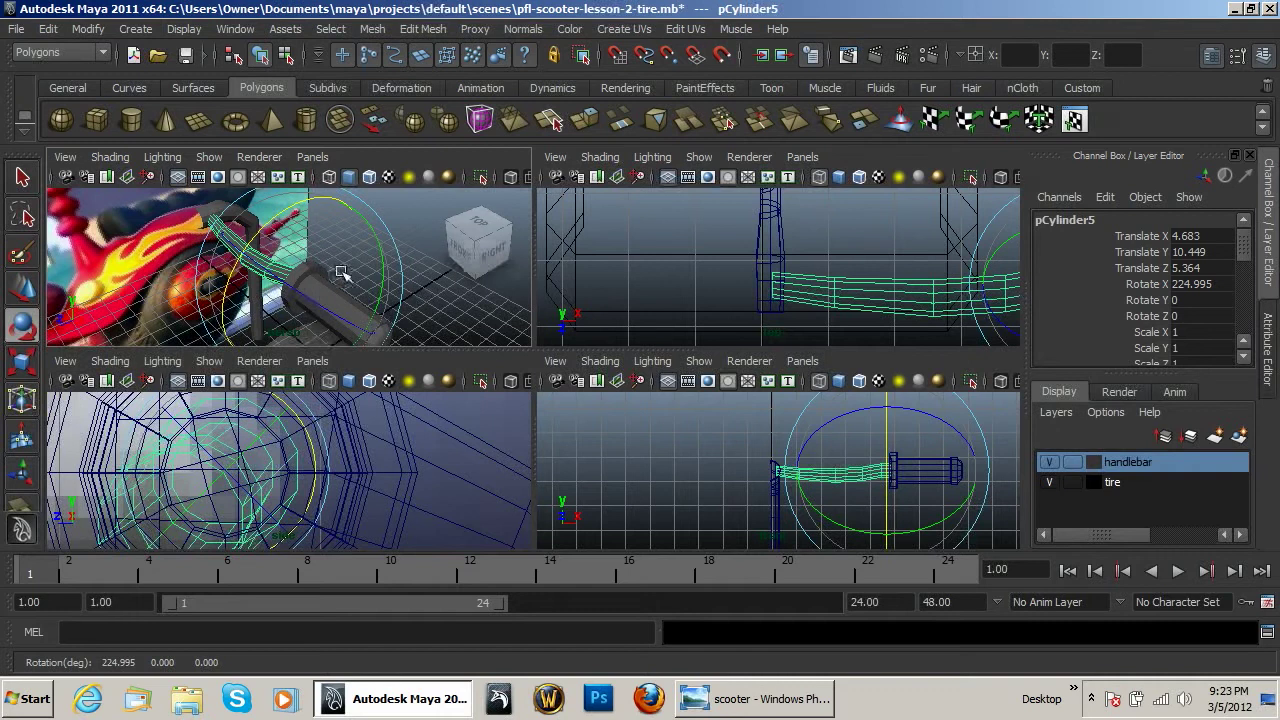
{"action": "left_click", "coordinate": [423, 308]}
{"action": "left_click_drag", "start_coordinate": [311, 307], "coordinate": [376, 302], "text": "alt"}
{"action": "key", "text": "super"}
{"action": "left_click", "coordinate": [461, 308]}
{"action": "left_click_drag", "start_coordinate": [234, 309], "coordinate": [143, 283], "text": "alt"}
{"action": "key", "text": "super"}
{"action": "left_click", "coordinate": [222, 132]}
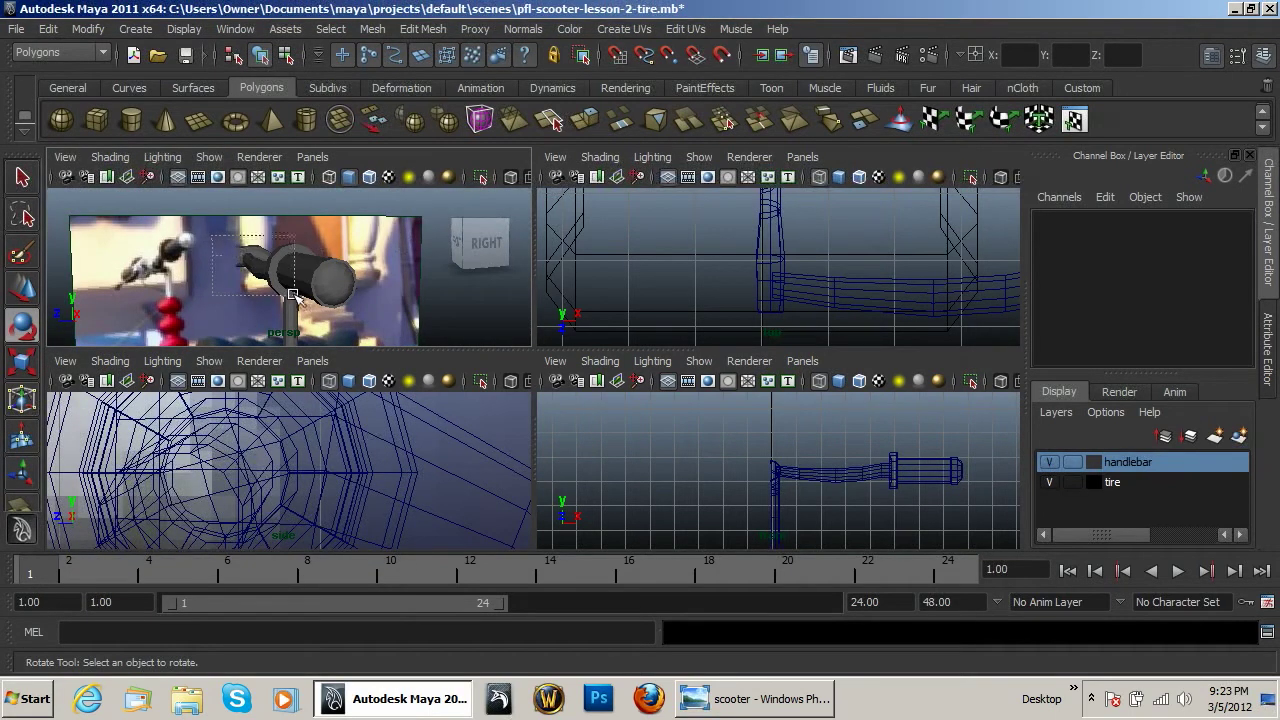
Select all the handlebar pieces, add them to the handlebar layer, and toggle that layer's visibility to check them.
{"action": "left_click_drag", "start_coordinate": [293, 294], "coordinate": [331, 325]}
{"action": "key", "text": "f"}
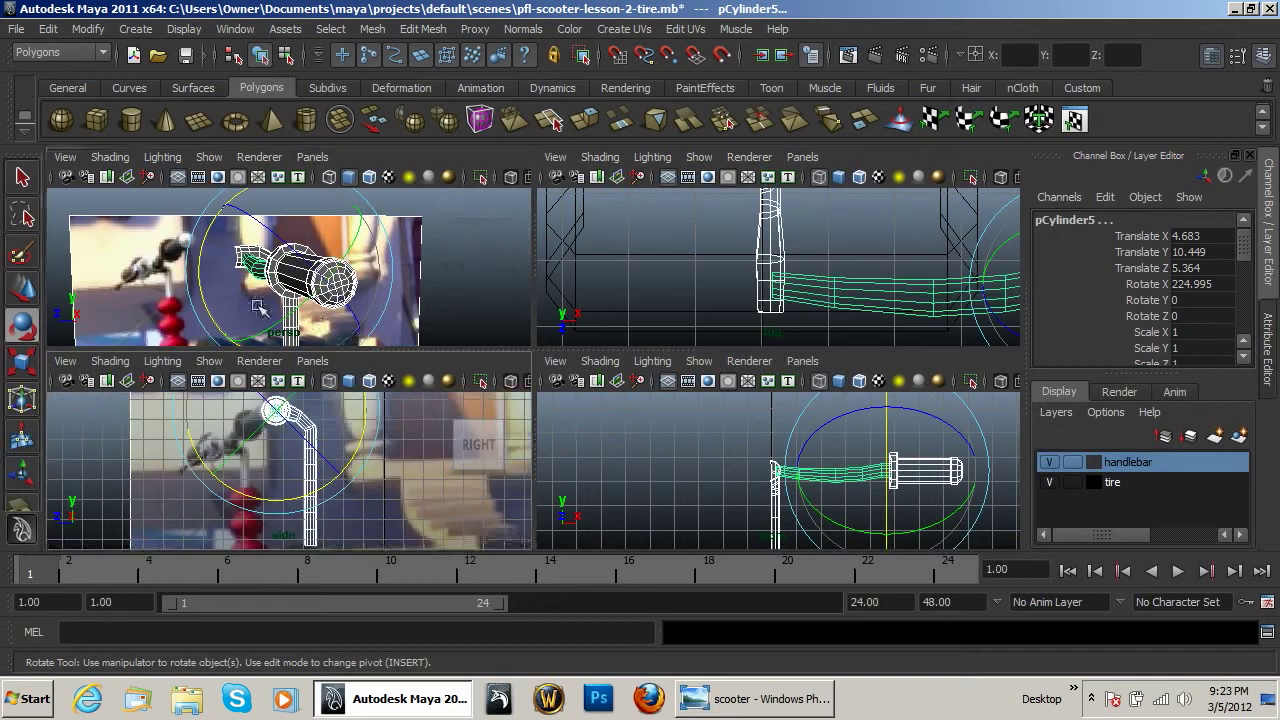
{"action": "scroll", "coordinate": [749, 451], "scroll_direction": "down", "scroll_amount": 5}
{"action": "left_click", "coordinate": [640, 474]}
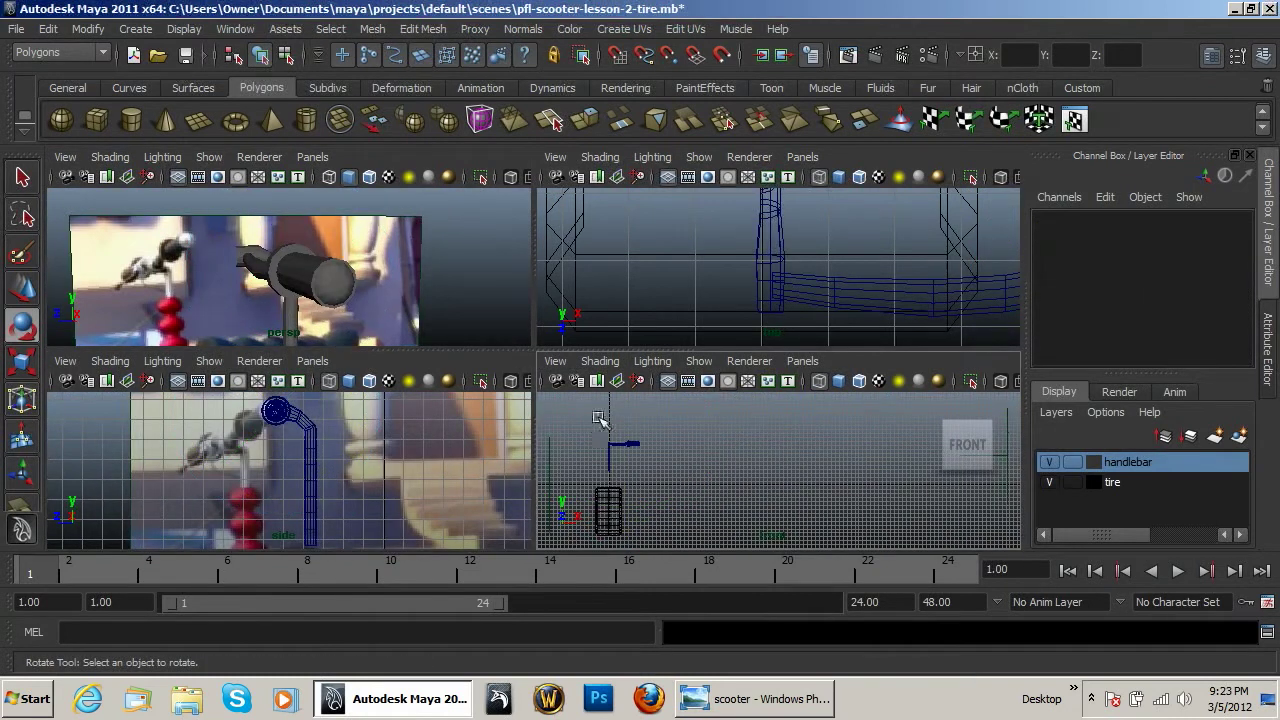
{"action": "left_click_drag", "start_coordinate": [598, 418], "coordinate": [651, 466]}
{"action": "key", "text": "f"}
{"action": "key", "text": "f"}
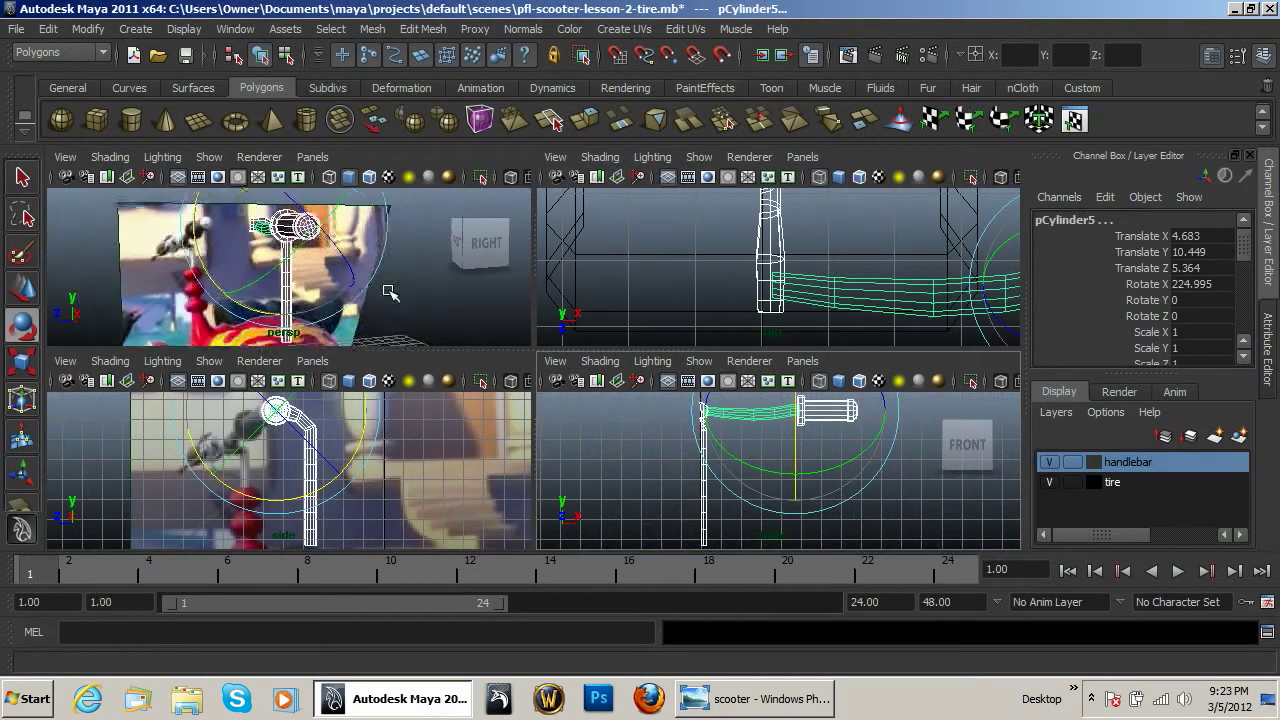
{"action": "key", "text": "f"}
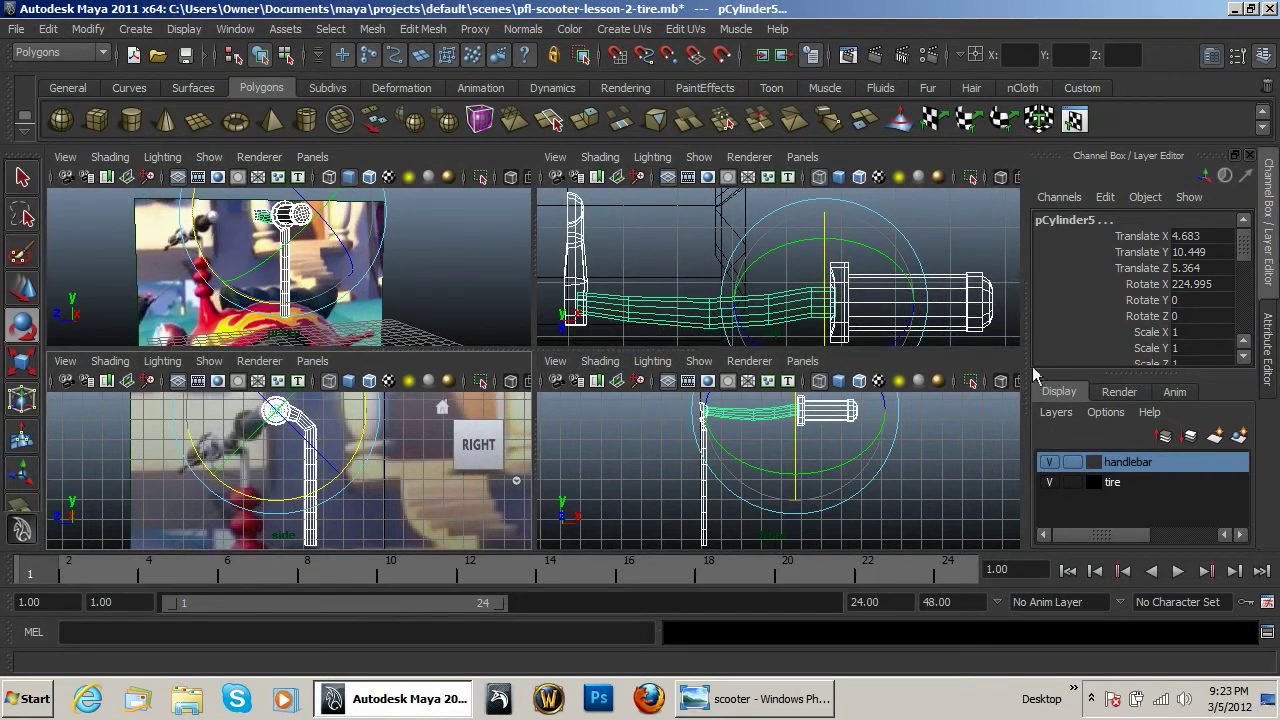
{"action": "right_click", "coordinate": [1053, 470]}
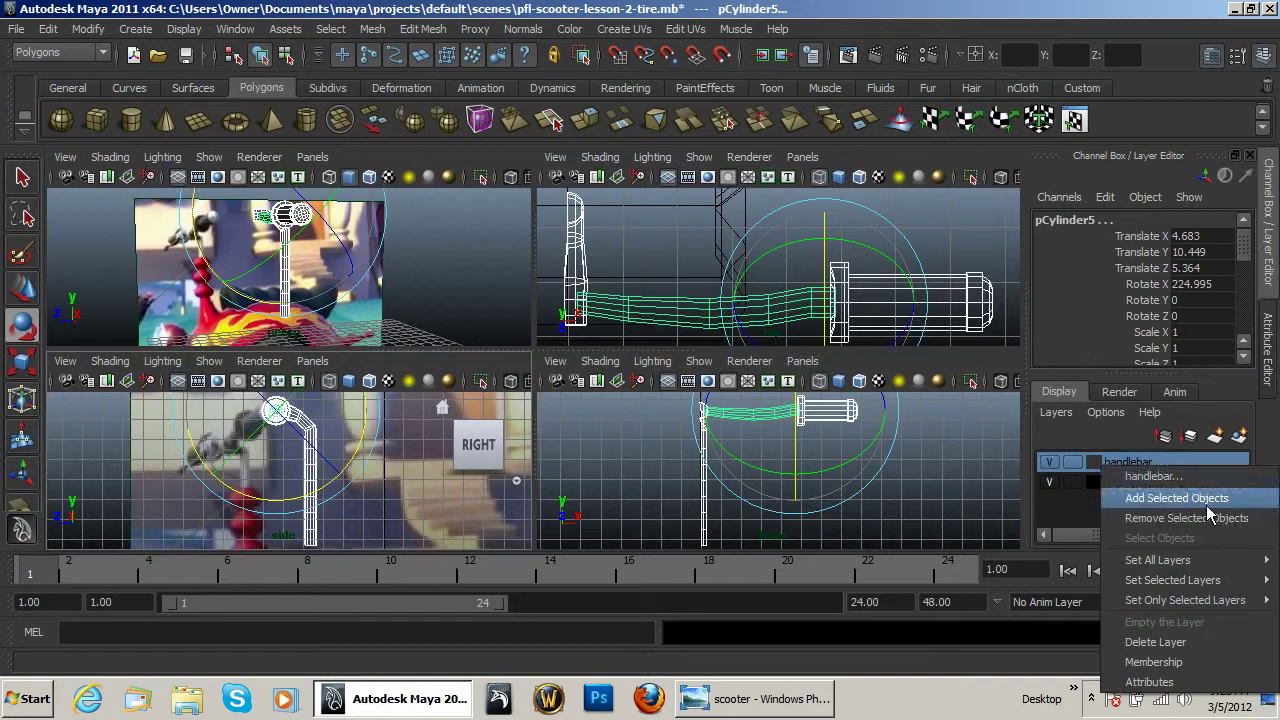
{"action": "left_click", "coordinate": [1197, 508]}
{"action": "left_click", "coordinate": [1049, 465]}
{"action": "left_click", "coordinate": [1049, 465]}
{"action": "left_click", "coordinate": [1049, 465]}
{"action": "left_click", "coordinate": [1049, 465]}
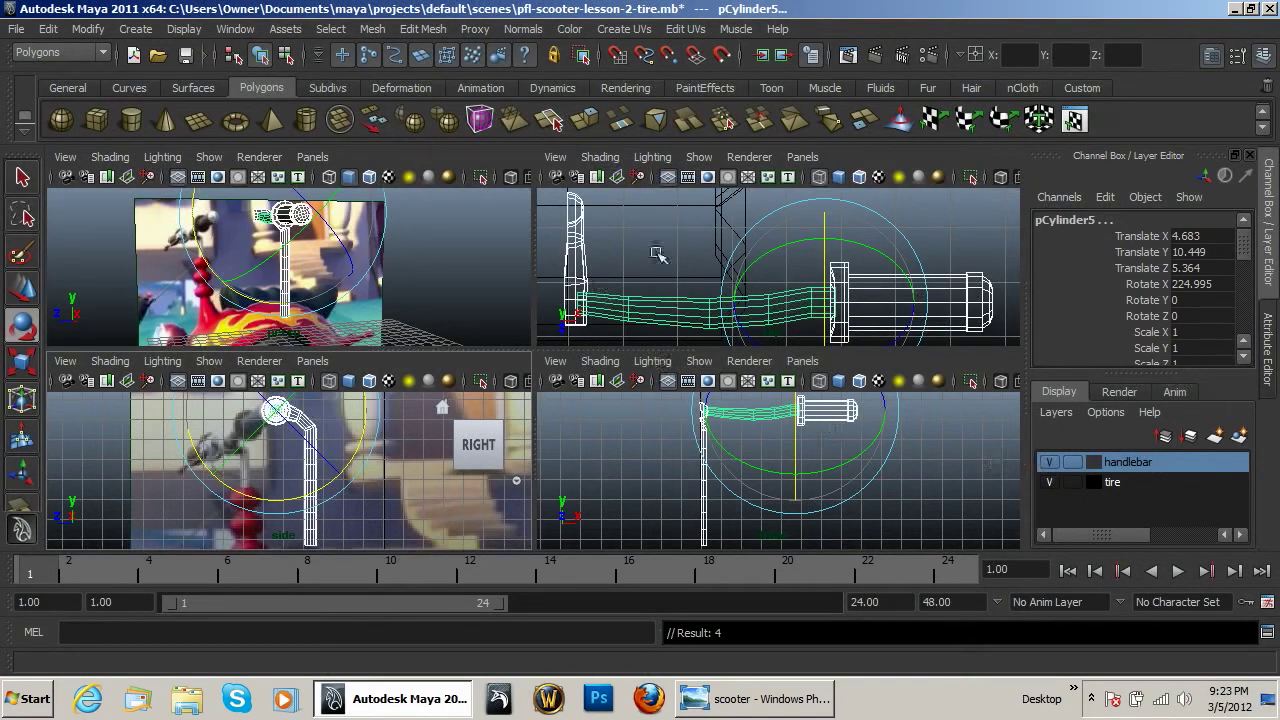
Mirror the selected handlebar pieces in the -X direction with the connecting tube's mirror pivot X set to 0.
{"action": "left_click", "coordinate": [416, 126]}
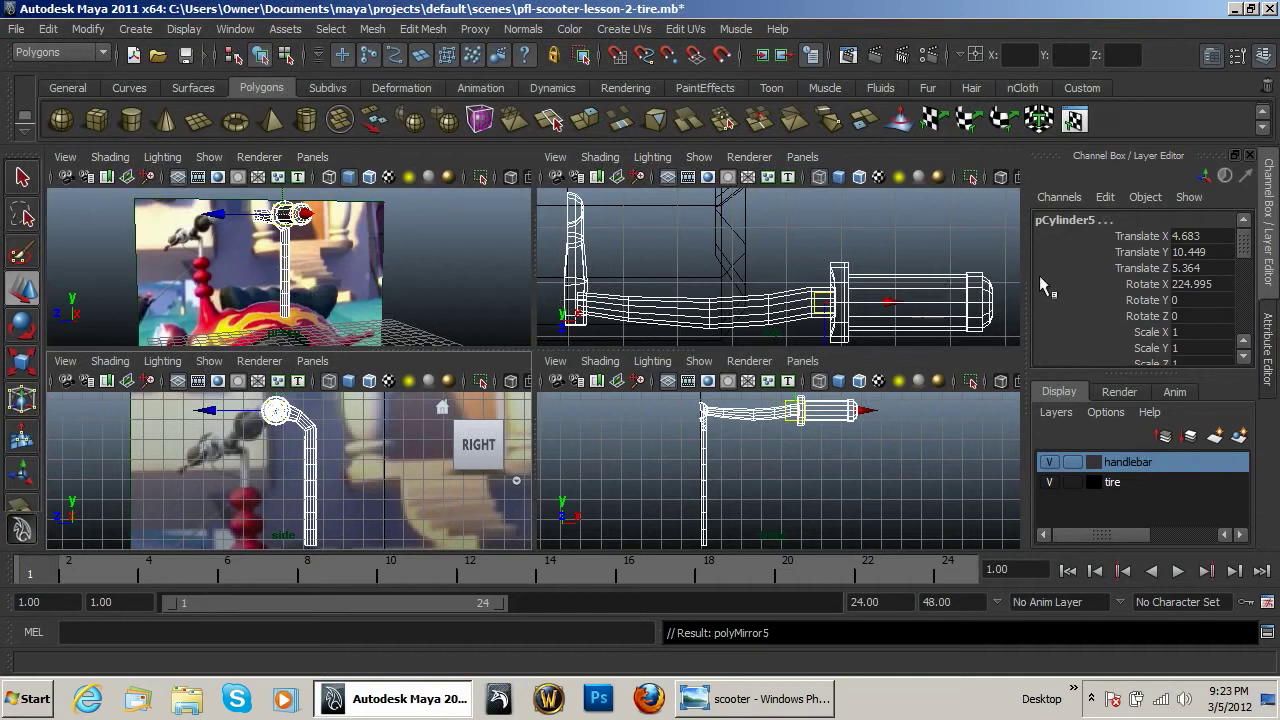
{"action": "scroll", "coordinate": [1140, 300], "scroll_direction": "down", "scroll_amount": 4}
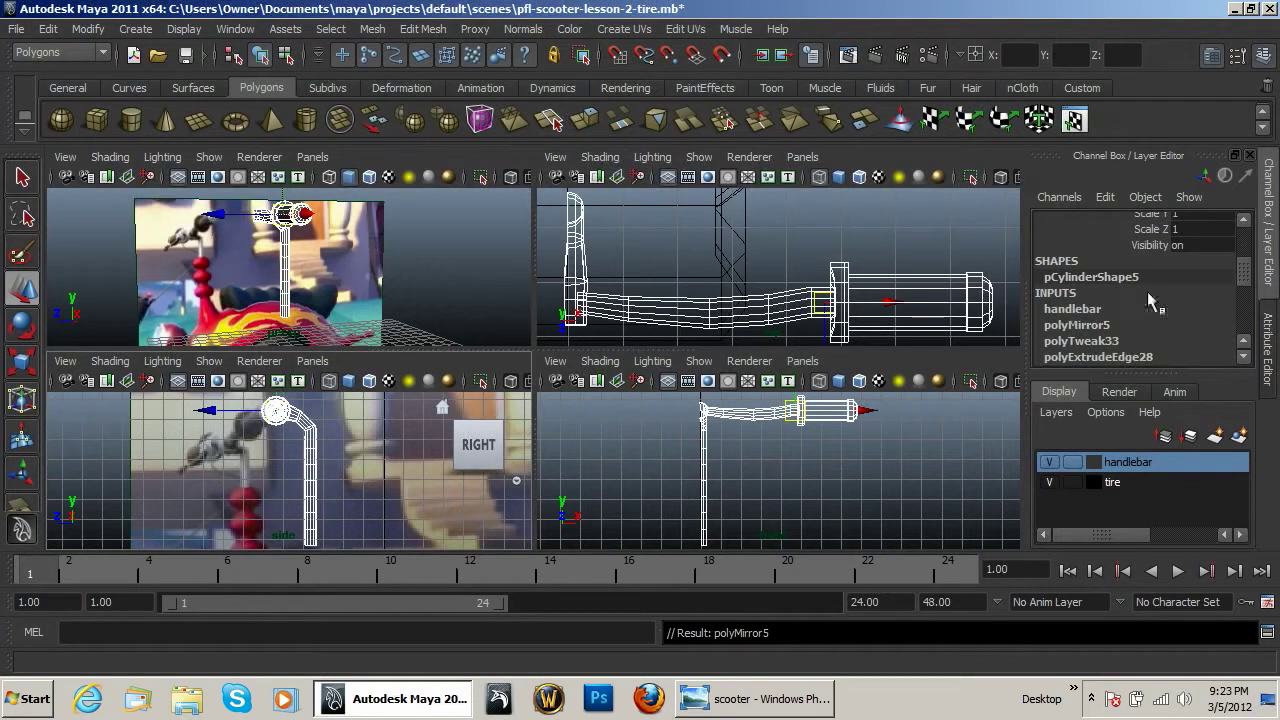
{"action": "scroll", "coordinate": [1147, 291], "scroll_direction": "up", "scroll_amount": 4}
{"action": "left_click", "coordinate": [1080, 222]}
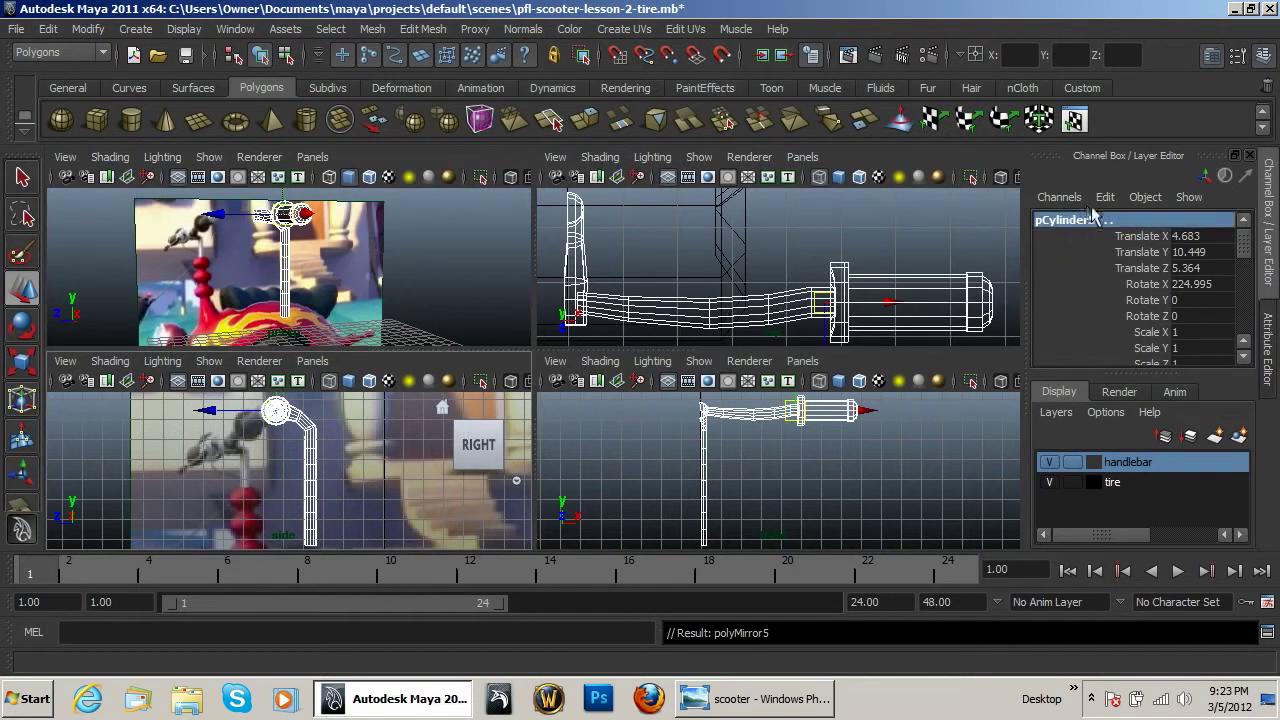
{"action": "key", "text": "ctrl+a"}
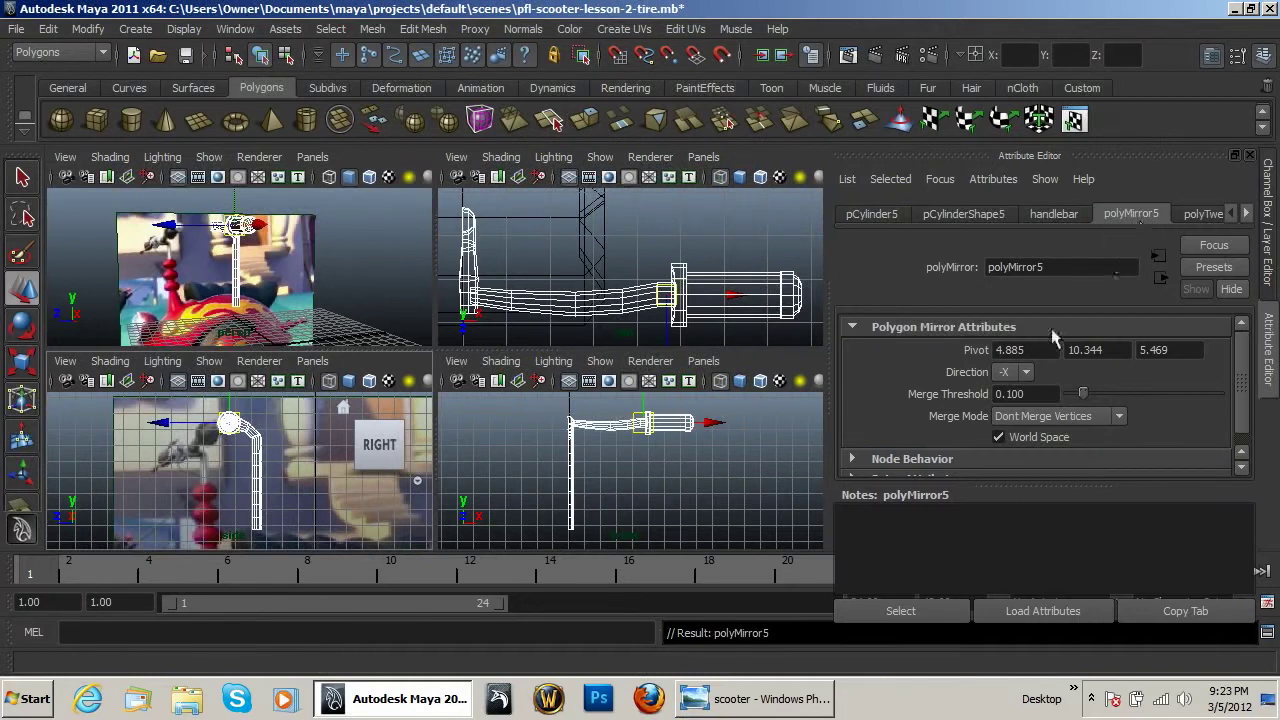
{"action": "left_click", "coordinate": [1026, 372]}
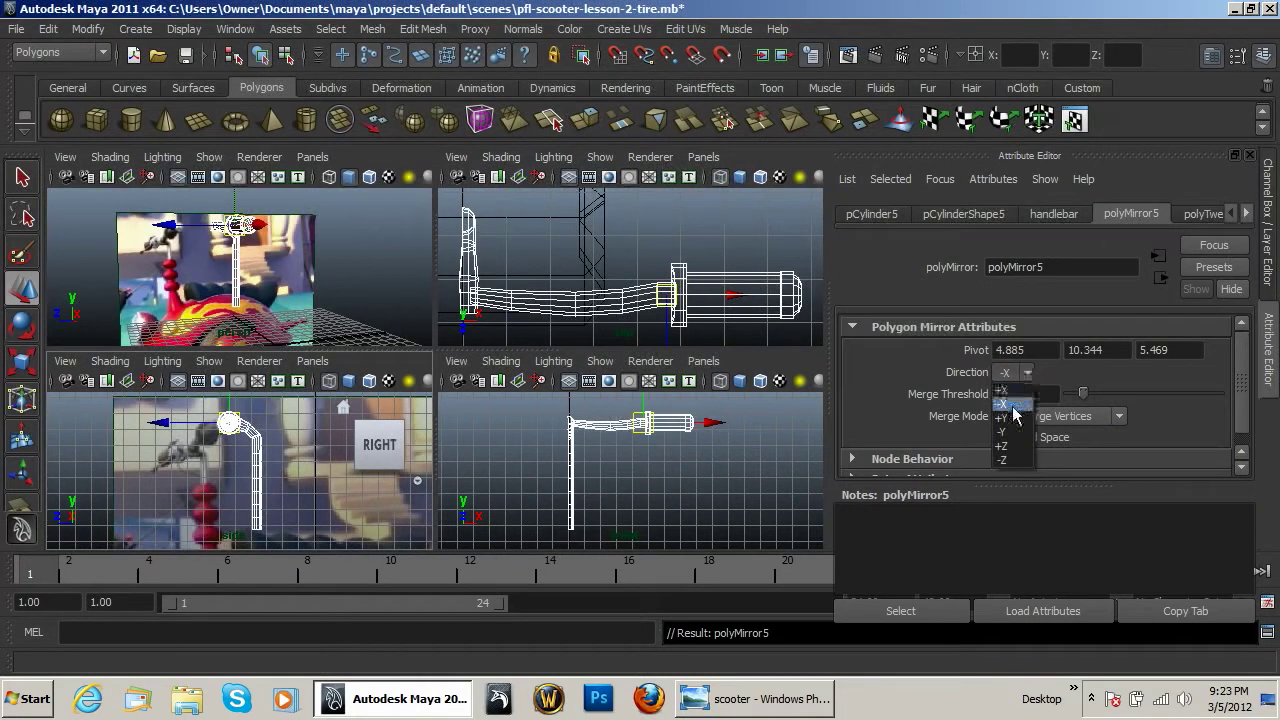
{"action": "left_click", "coordinate": [1012, 394]}
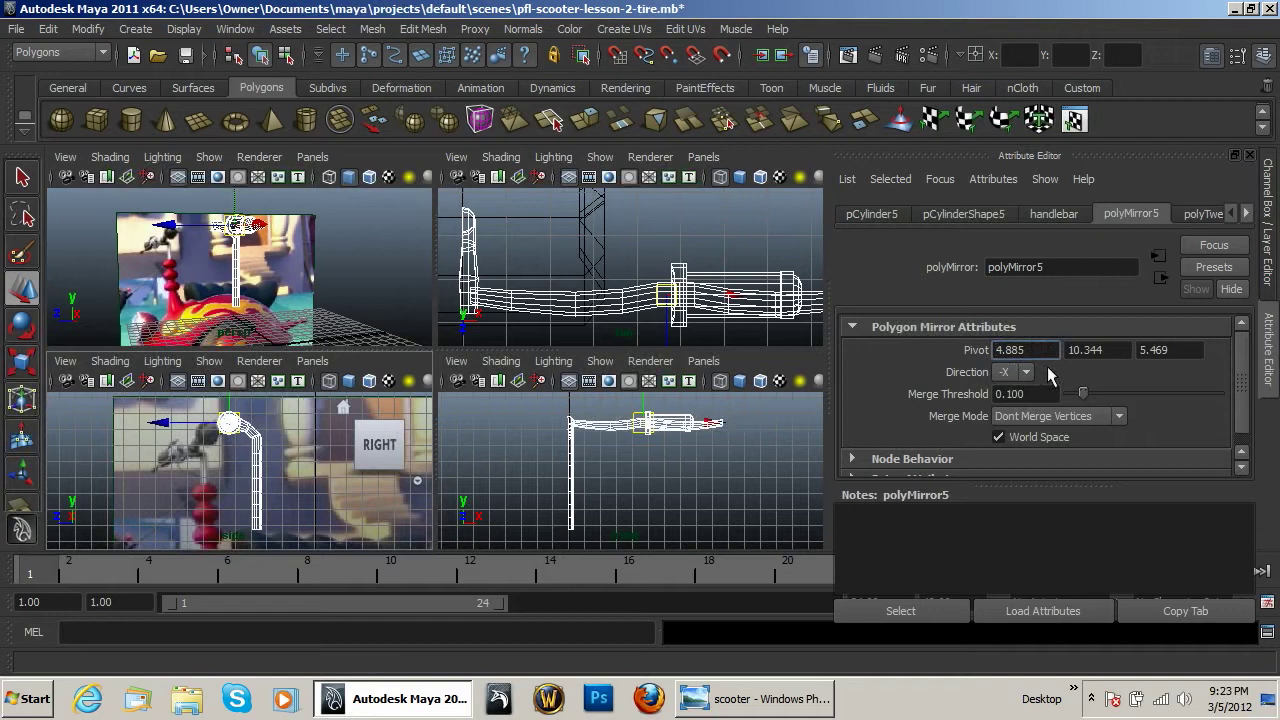
{"action": "key", "text": "Return"}
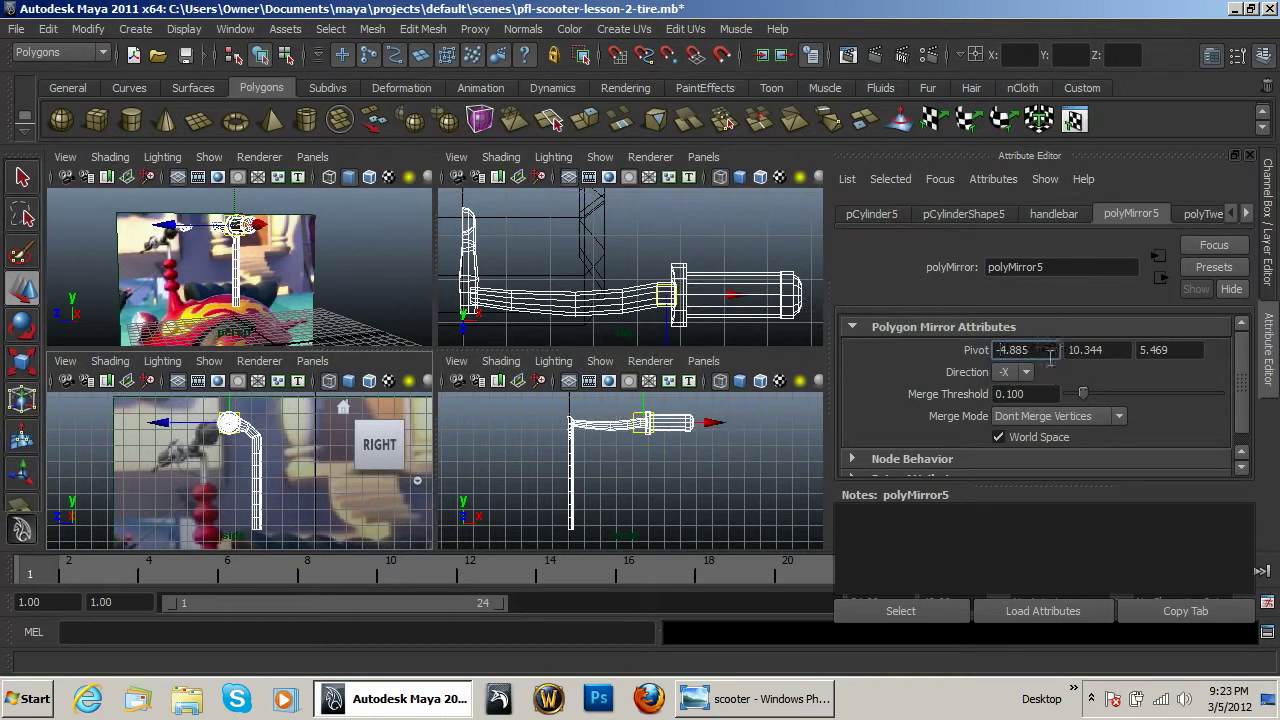
{"action": "type", "text": "0"}
{"action": "key", "text": "Return"}
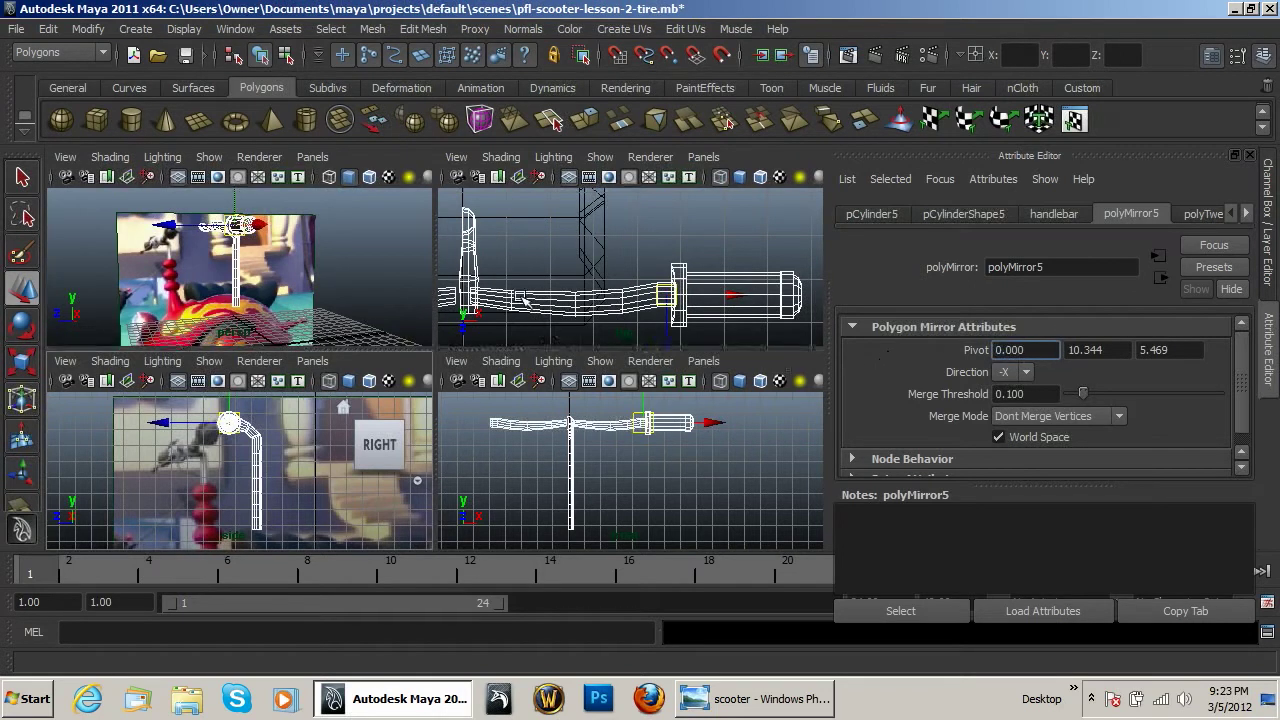
Try the other mirror directions along X, Y and Z for the connecting tube, and set the direction back to -X.
{"action": "middle_click_drag", "start_coordinate": [497, 313], "coordinate": [815, 306], "text": "alt"}
{"action": "left_click_drag", "start_coordinate": [414, 310], "coordinate": [425, 282], "text": "alt"}
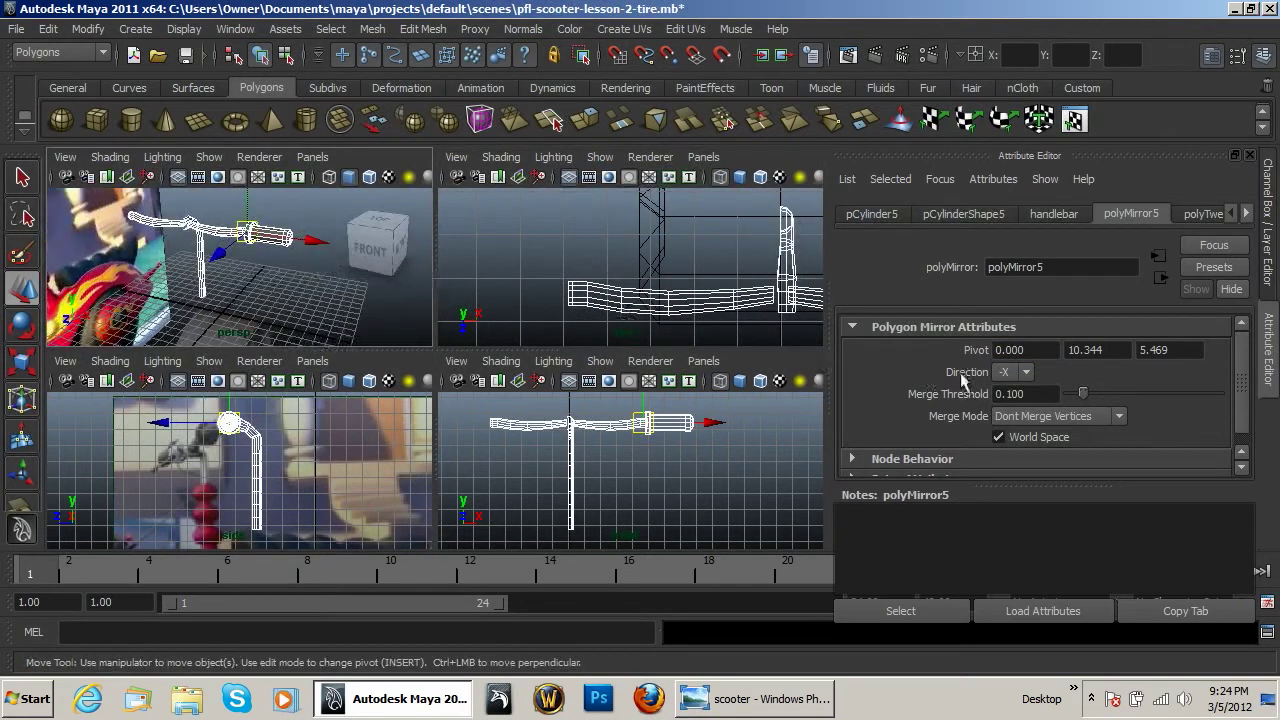
{"action": "left_click", "coordinate": [1026, 372]}
{"action": "left_click", "coordinate": [1005, 390]}
{"action": "left_click", "coordinate": [1029, 373]}
{"action": "left_click", "coordinate": [1001, 417]}
{"action": "left_click", "coordinate": [1027, 373]}
{"action": "left_click", "coordinate": [1022, 432]}
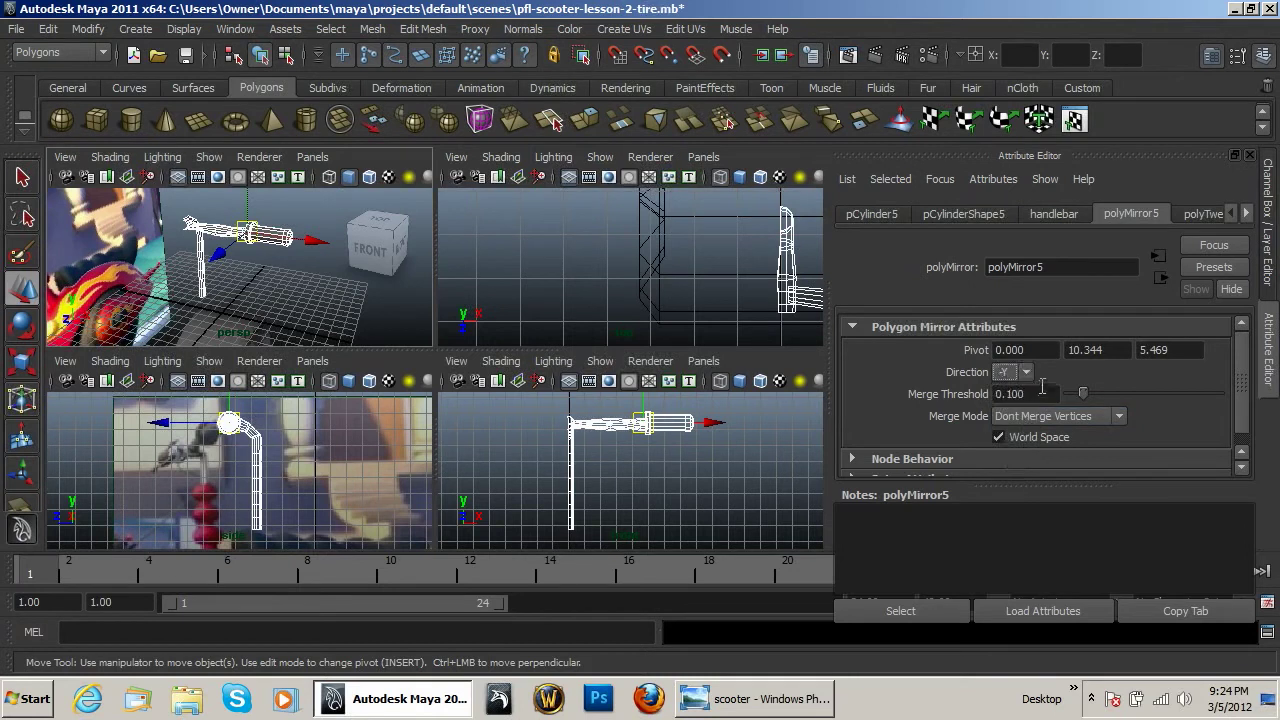
{"action": "left_click", "coordinate": [1027, 373]}
{"action": "left_click", "coordinate": [1026, 371]}
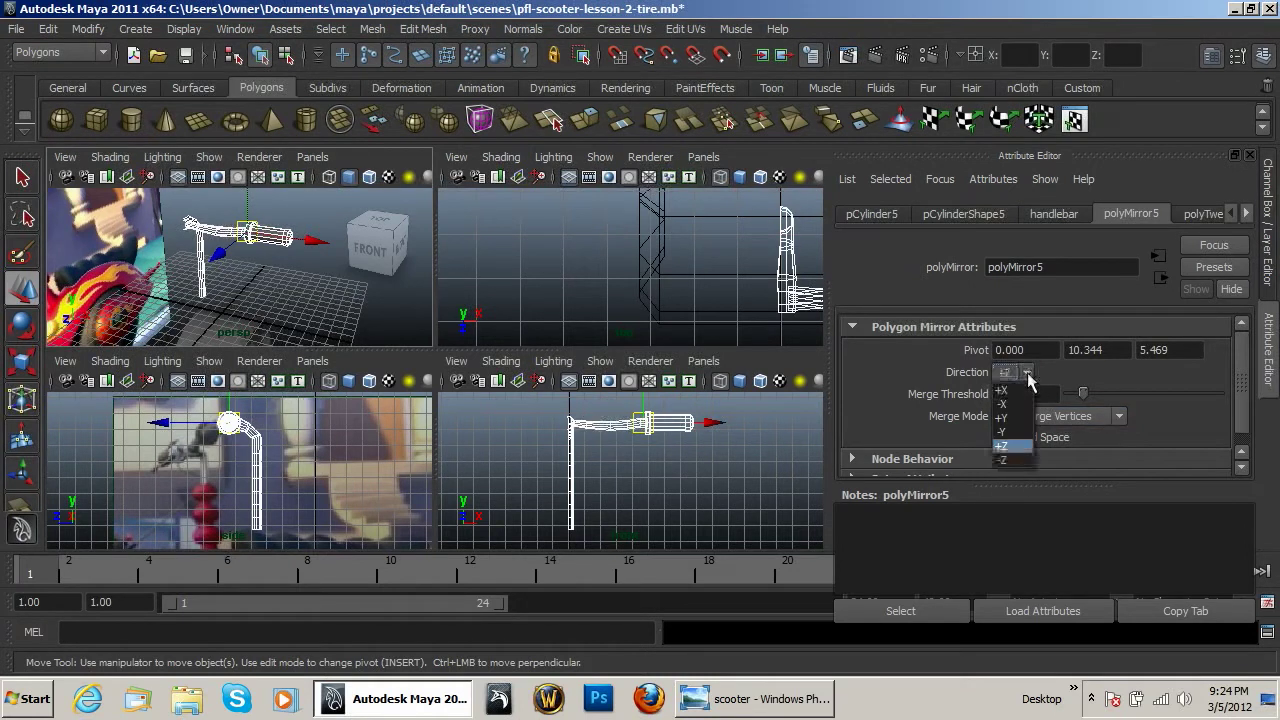
{"action": "left_click", "coordinate": [1002, 459]}
{"action": "left_click", "coordinate": [1027, 372]}
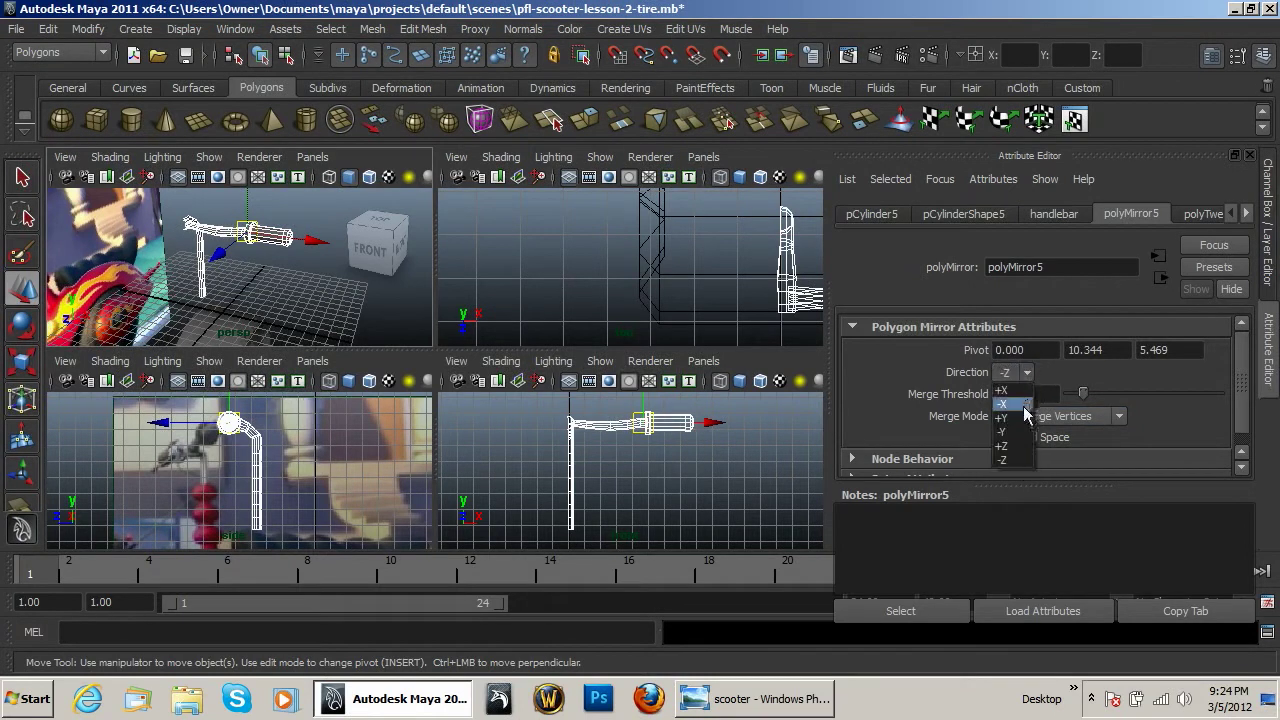
{"action": "left_click", "coordinate": [1002, 404]}
Set the tube mirror's pivot Y and Z to 0 and its merge mode to Merge Border Vertices.
{"action": "left_click_drag", "start_coordinate": [146, 256], "coordinate": [418, 279], "text": "alt"}
{"action": "scroll", "coordinate": [192, 276], "scroll_direction": "up", "scroll_amount": 3}
{"action": "left_click_drag", "start_coordinate": [192, 276], "coordinate": [277, 316], "text": "alt"}
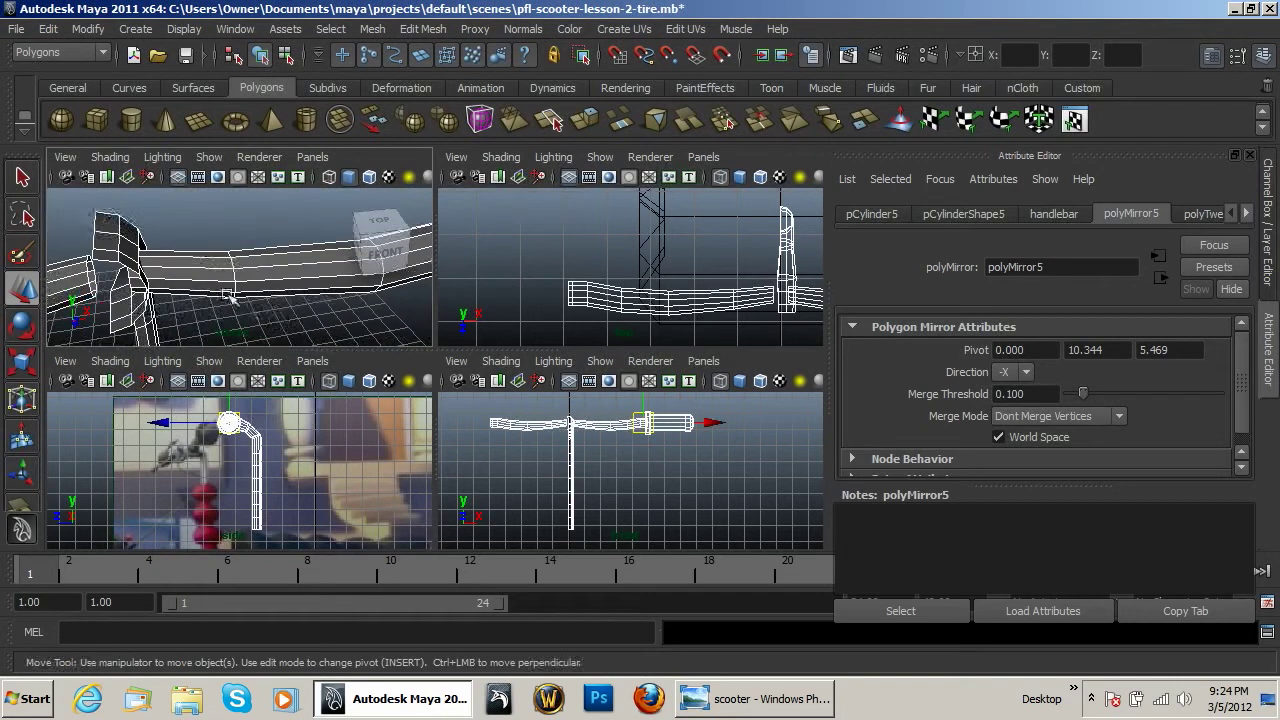
{"action": "left_click", "coordinate": [1069, 352]}
{"action": "double_click", "coordinate": [1088, 352]}
{"action": "type", "text": "0"}
{"action": "key", "text": "Return"}
{"action": "double_click", "coordinate": [1186, 351]}
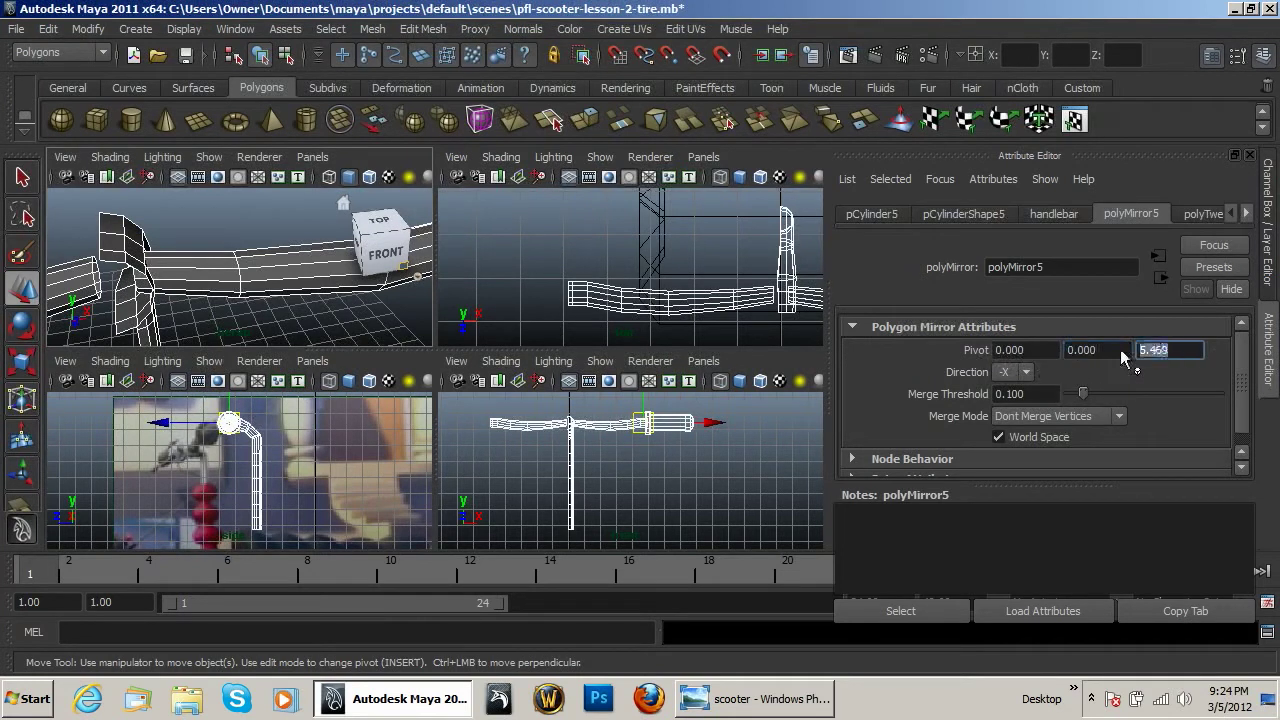
{"action": "type", "text": "0"}
{"action": "key", "text": "Return"}
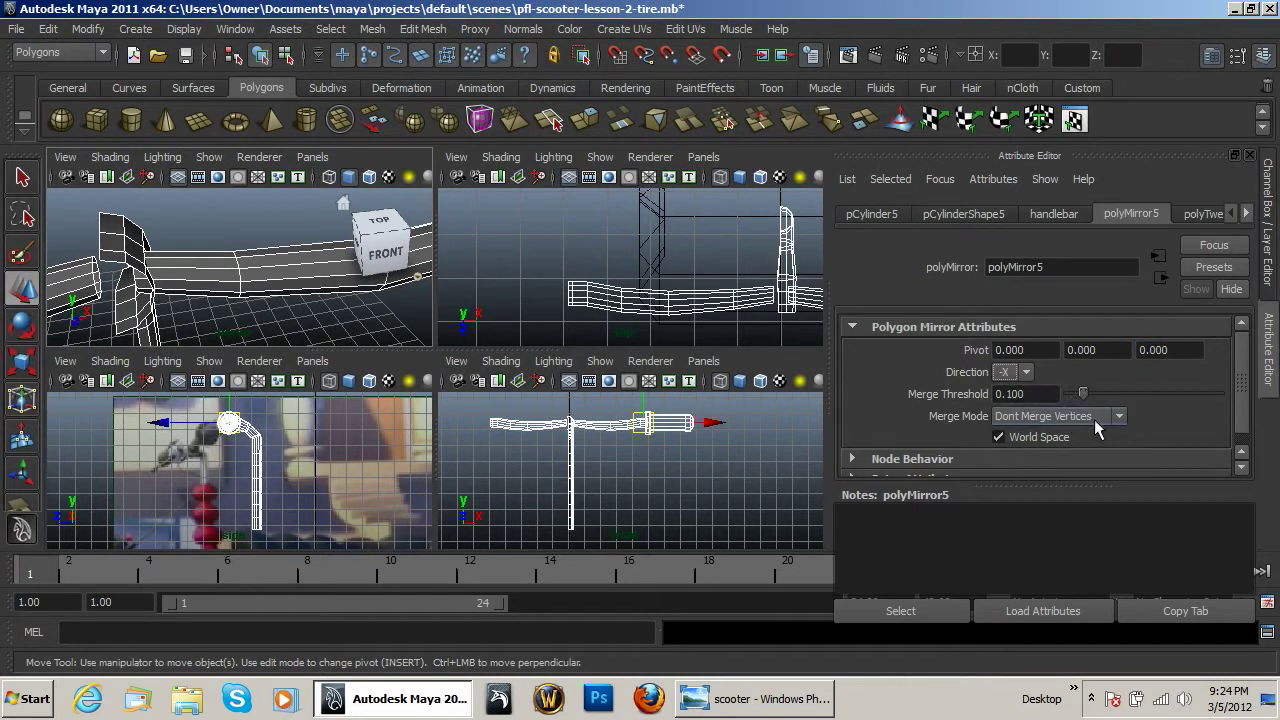
{"action": "left_click", "coordinate": [1048, 416]}
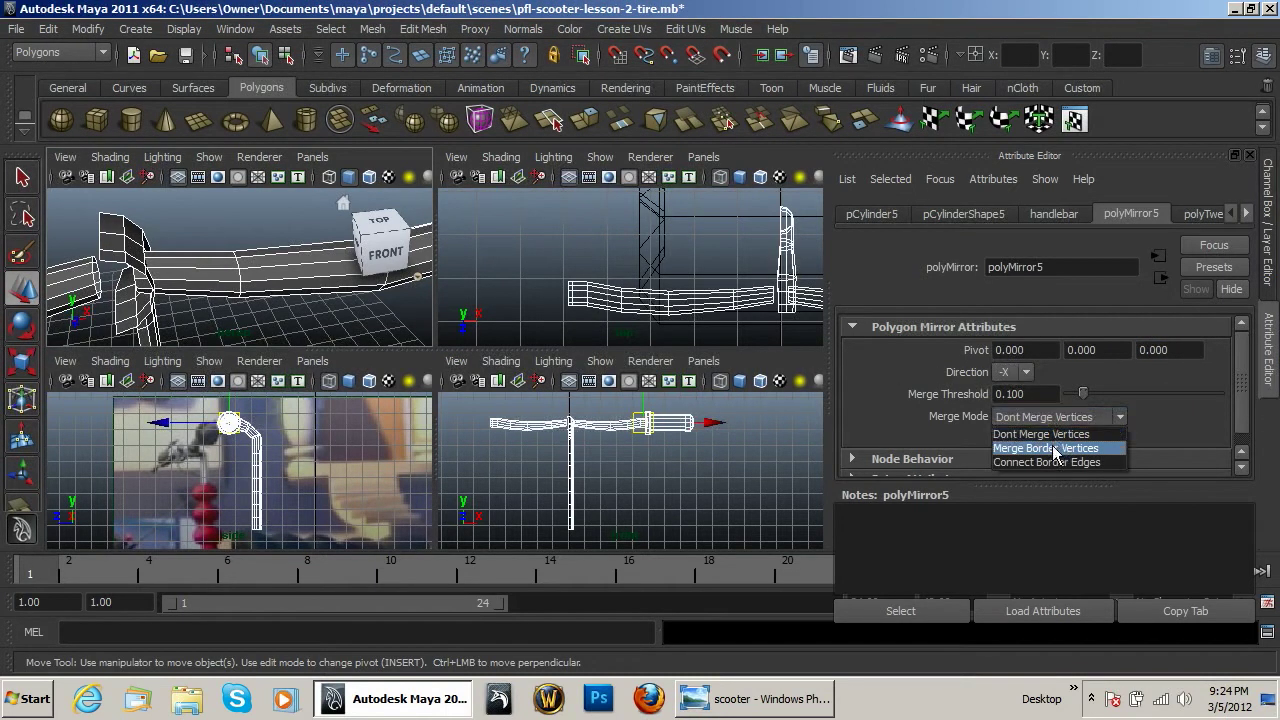
{"action": "left_click", "coordinate": [1055, 449]}
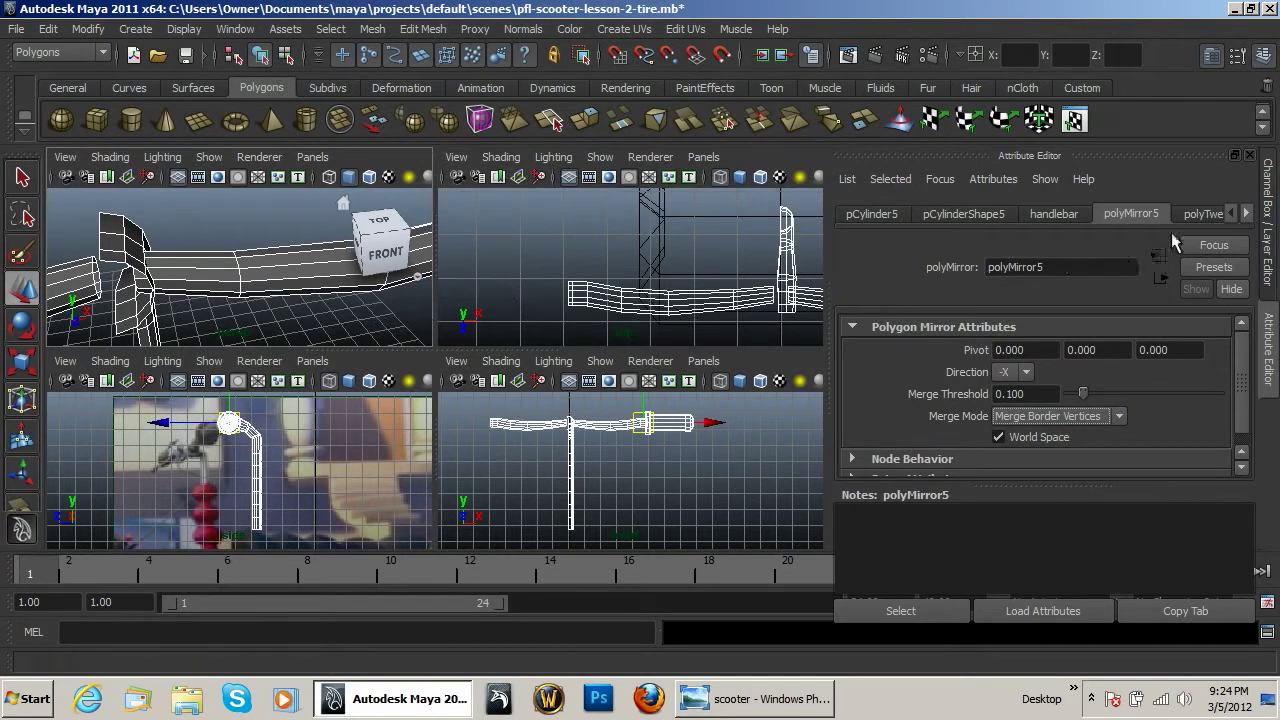
Undo the mirror settings and the Mirror Geometry operation on the handlebar pieces.
{"action": "key", "text": "5"}
{"action": "left_click", "coordinate": [252, 276]}
{"action": "right_click", "coordinate": [250, 275]}
{"action": "right_click_drag", "start_coordinate": [320, 253], "coordinate": [322, 255]}
{"action": "key", "text": "ctrl+z"}
{"action": "key", "text": "ctrl+z"}
{"action": "key", "text": "ctrl+z"}
{"action": "key", "text": "ctrl+z"}
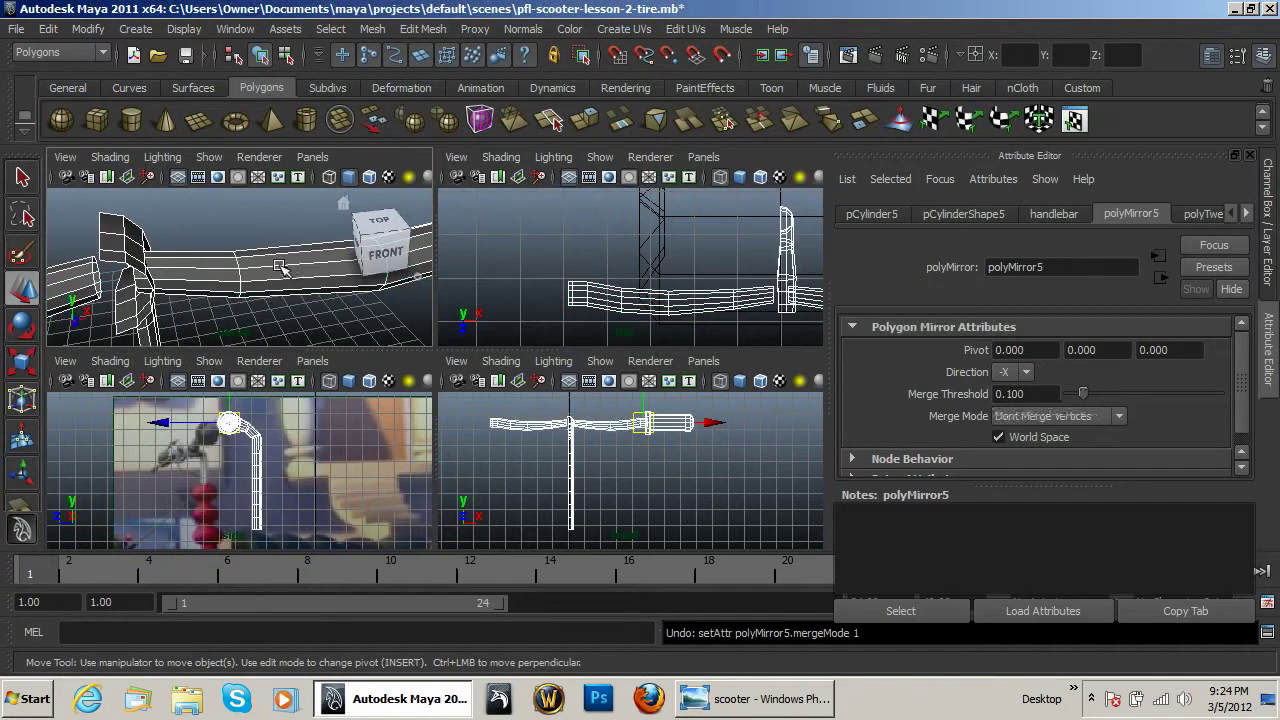
{"action": "key", "text": "ctrl+z"}
{"action": "key", "text": "ctrl+z"}
{"action": "key", "text": "ctrl+z"}
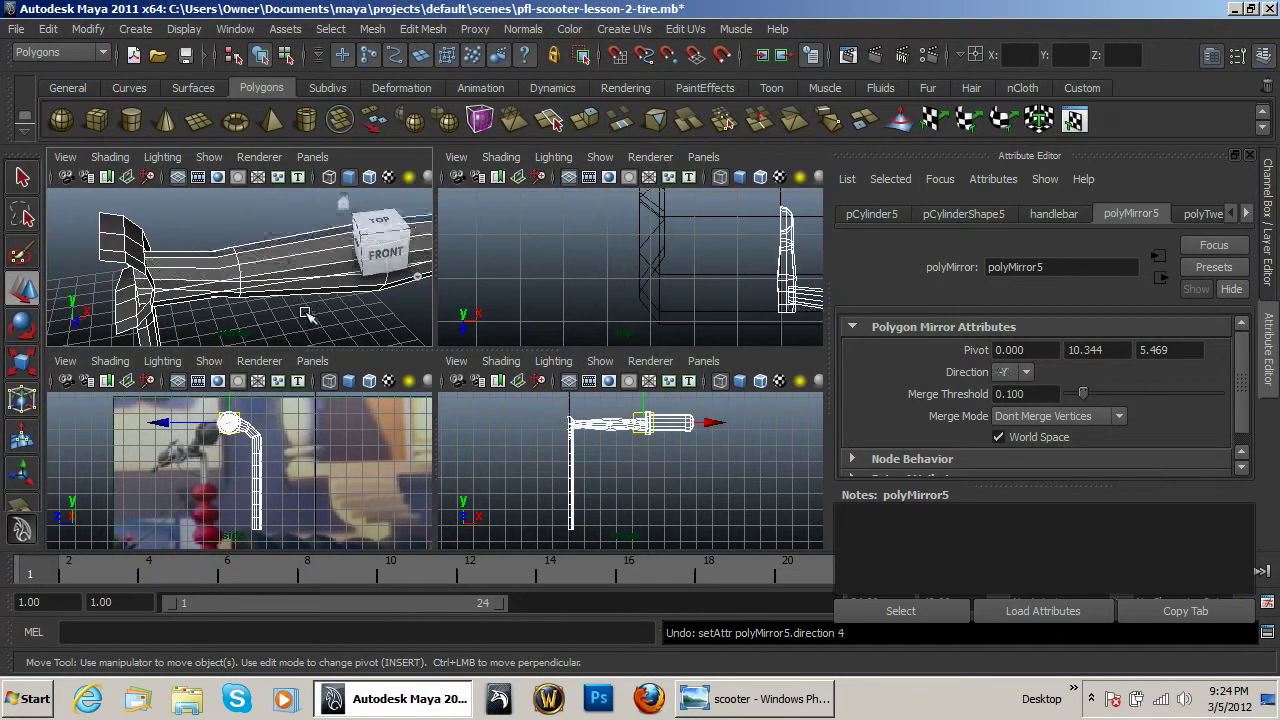
{"action": "key", "text": "ctrl+z"}
{"action": "key", "text": "ctrl+z"}
{"action": "key", "text": "ctrl+z"}
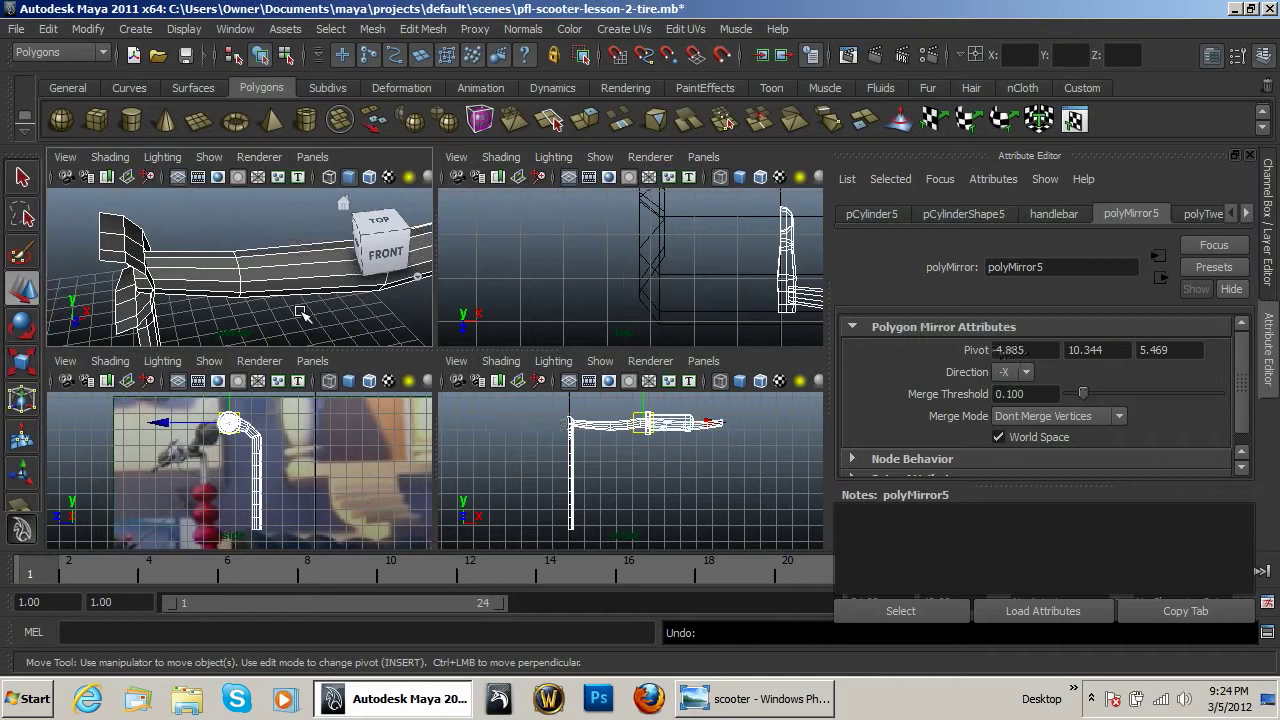
{"action": "key", "text": "ctrl+z"}
{"action": "key", "text": "ctrl+z"}
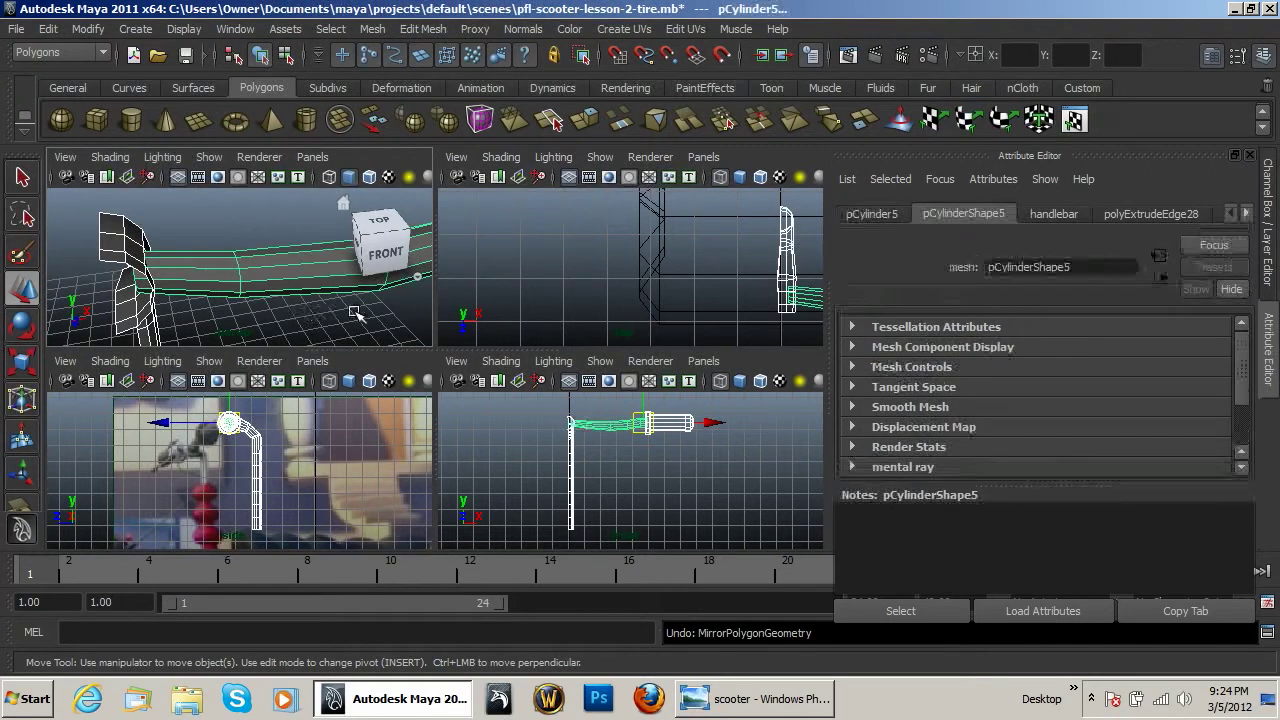
Apply Mirror Geometry to the half central bar and open the attributes of its mirror operation.
{"action": "left_click", "coordinate": [328, 318]}
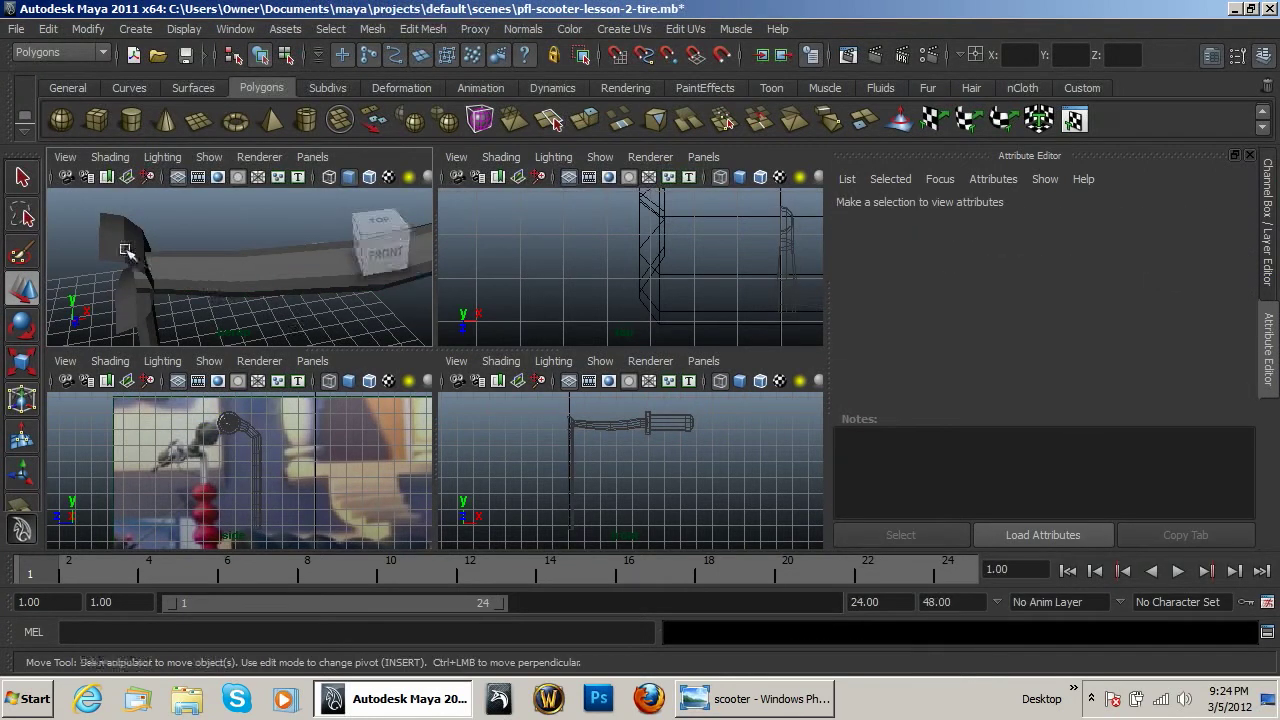
{"action": "left_click", "coordinate": [127, 252]}
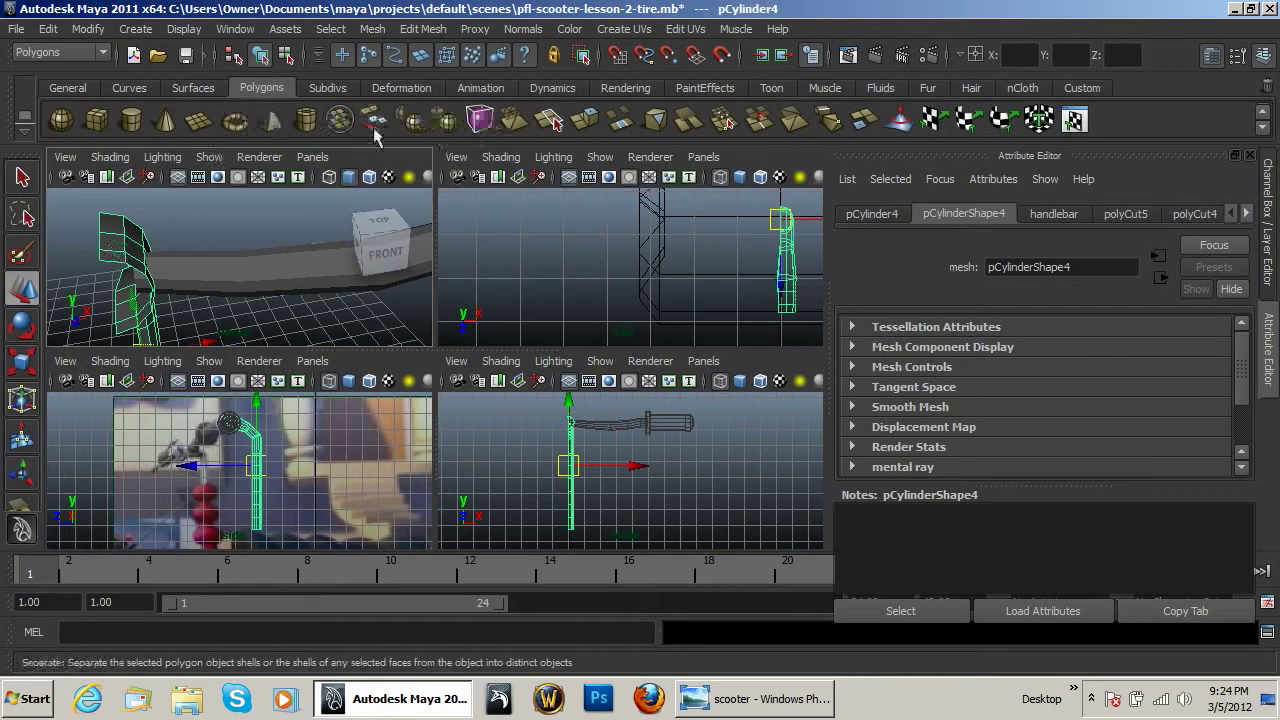
{"action": "left_click", "coordinate": [413, 122]}
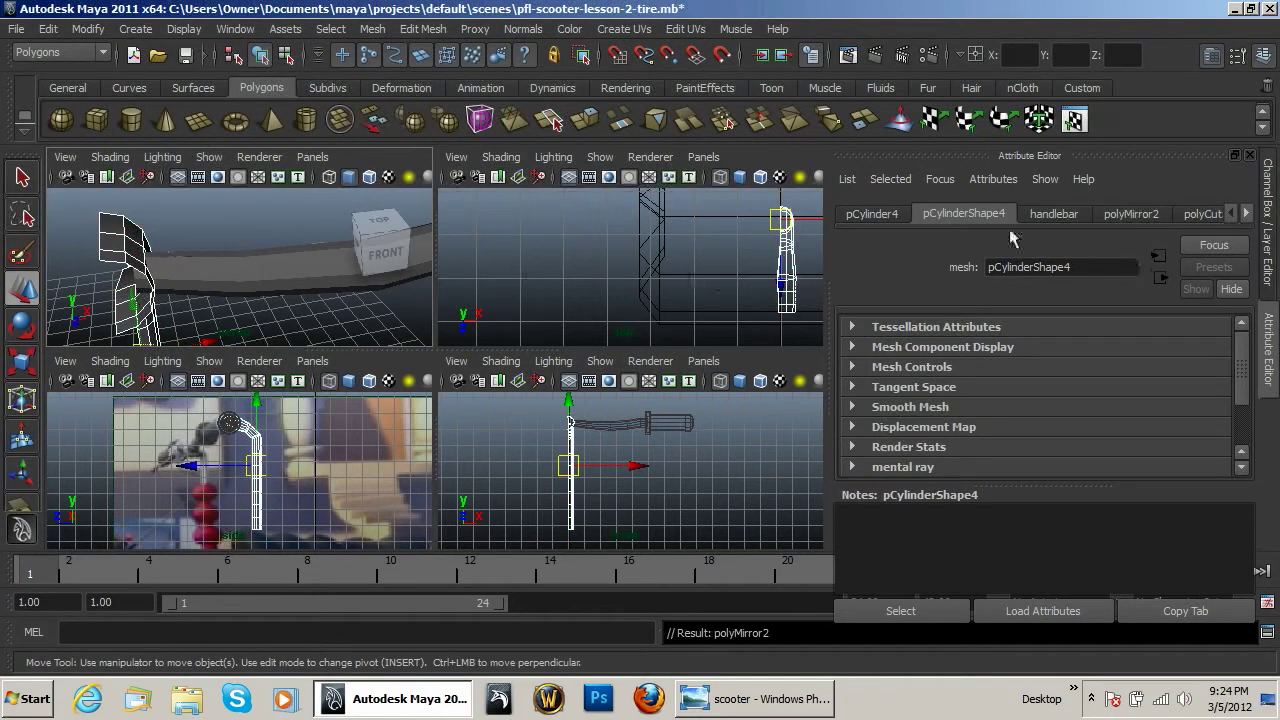
{"action": "left_click", "coordinate": [1247, 213]}
{"action": "left_click", "coordinate": [1247, 213]}
{"action": "left_click", "coordinate": [1230, 213]}
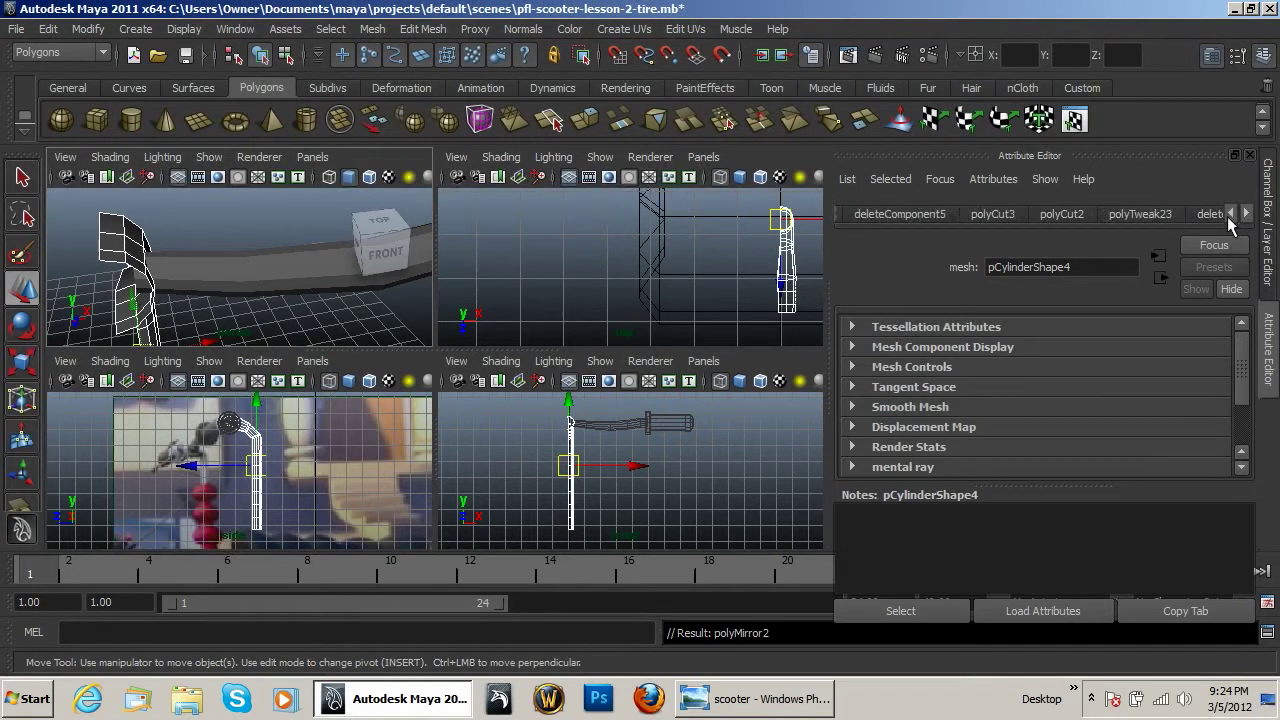
{"action": "left_click", "coordinate": [1230, 213]}
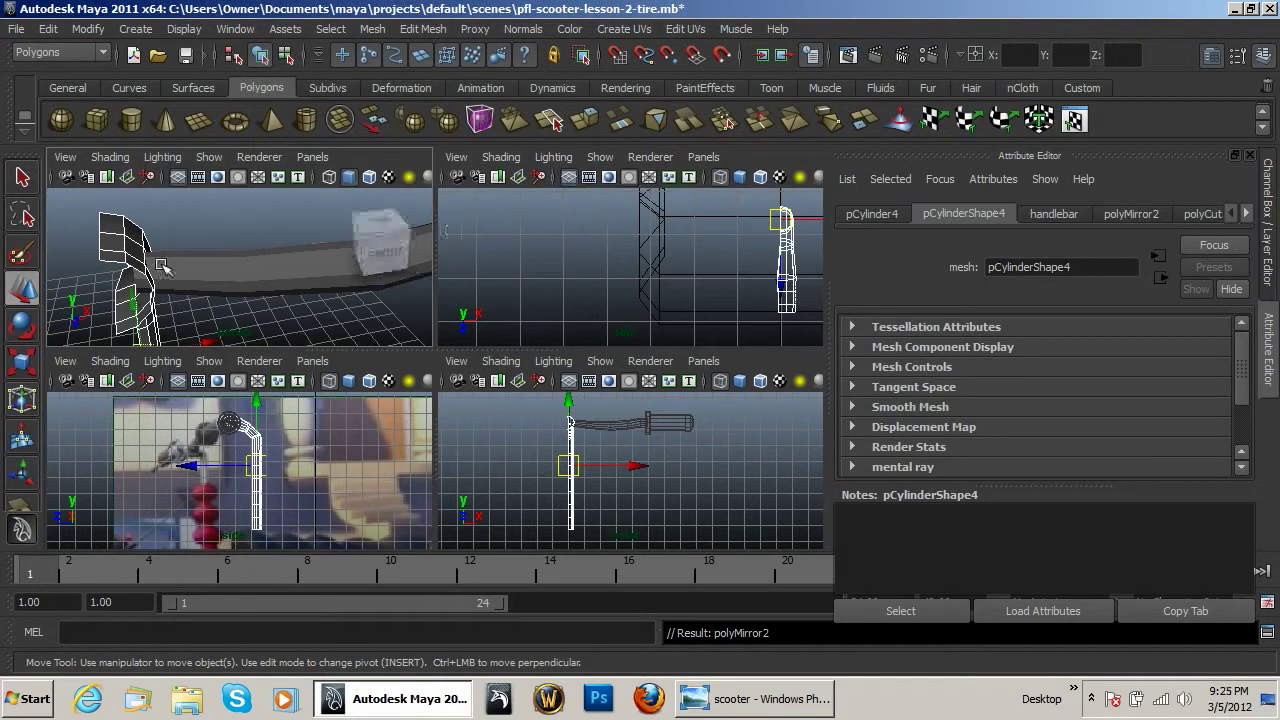
{"action": "left_click", "coordinate": [1131, 213]}
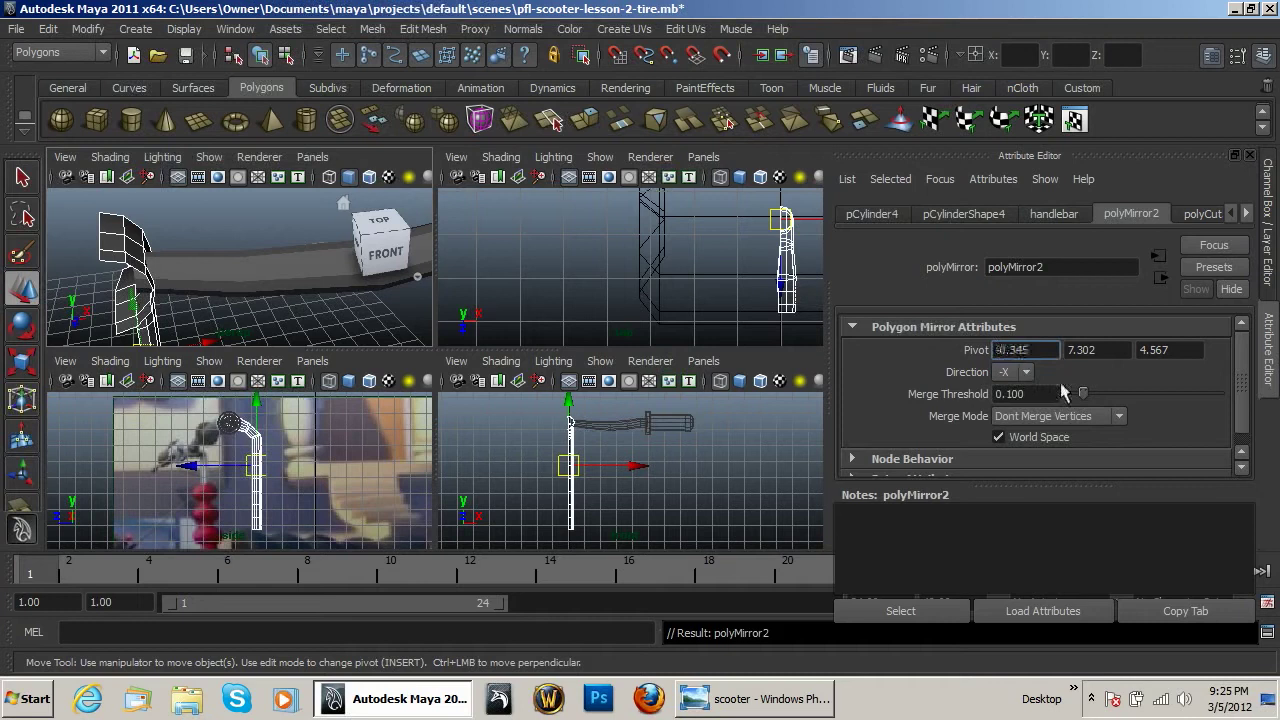
Try mirroring the central bar in the +X direction with the mirror's pivot X at 0, and undo these settings.
{"action": "key", "text": "Tab"}
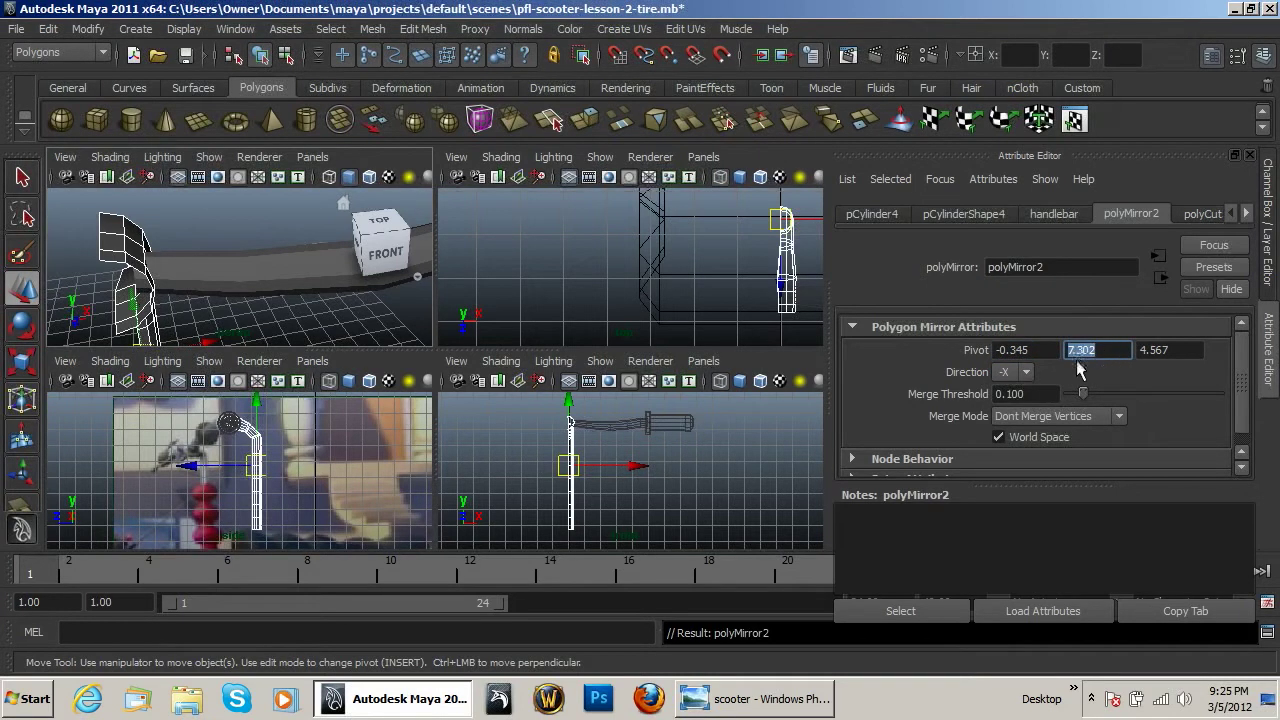
{"action": "left_click", "coordinate": [1002, 350]}
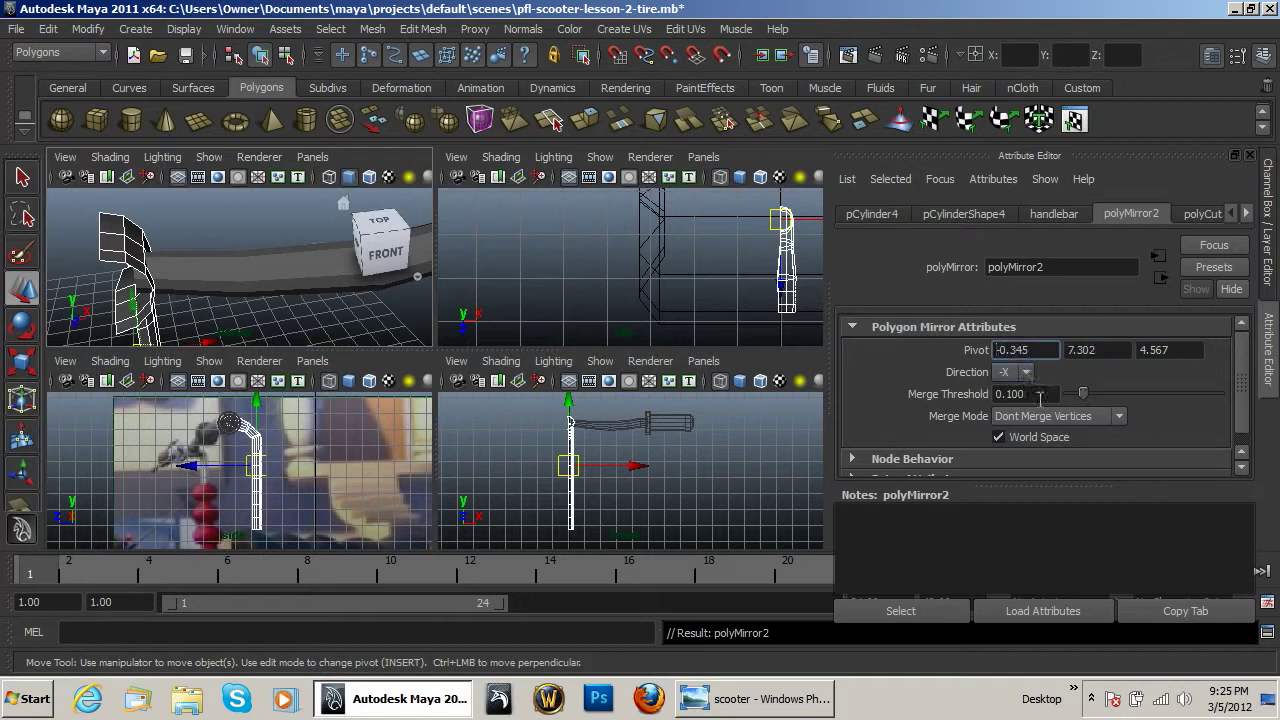
{"action": "left_click", "coordinate": [1026, 374]}
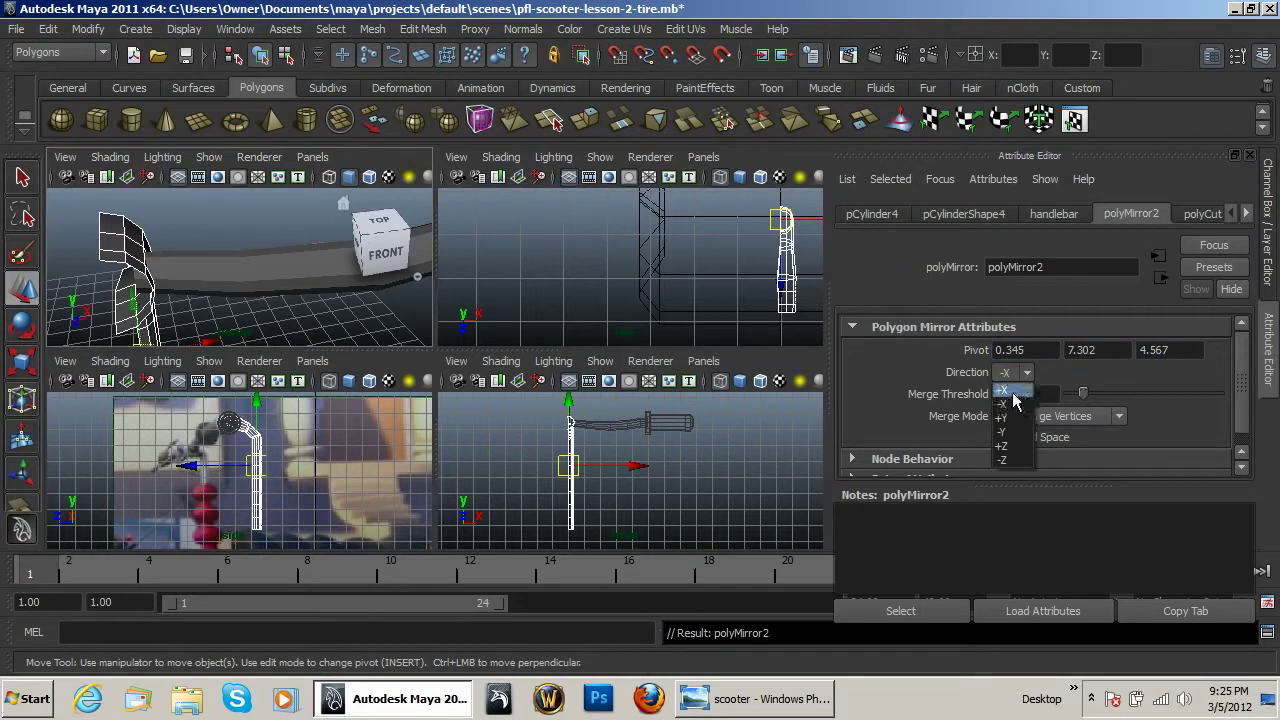
{"action": "left_click", "coordinate": [1014, 391]}
{"action": "left_click_drag", "start_coordinate": [1020, 350], "coordinate": [916, 353]}
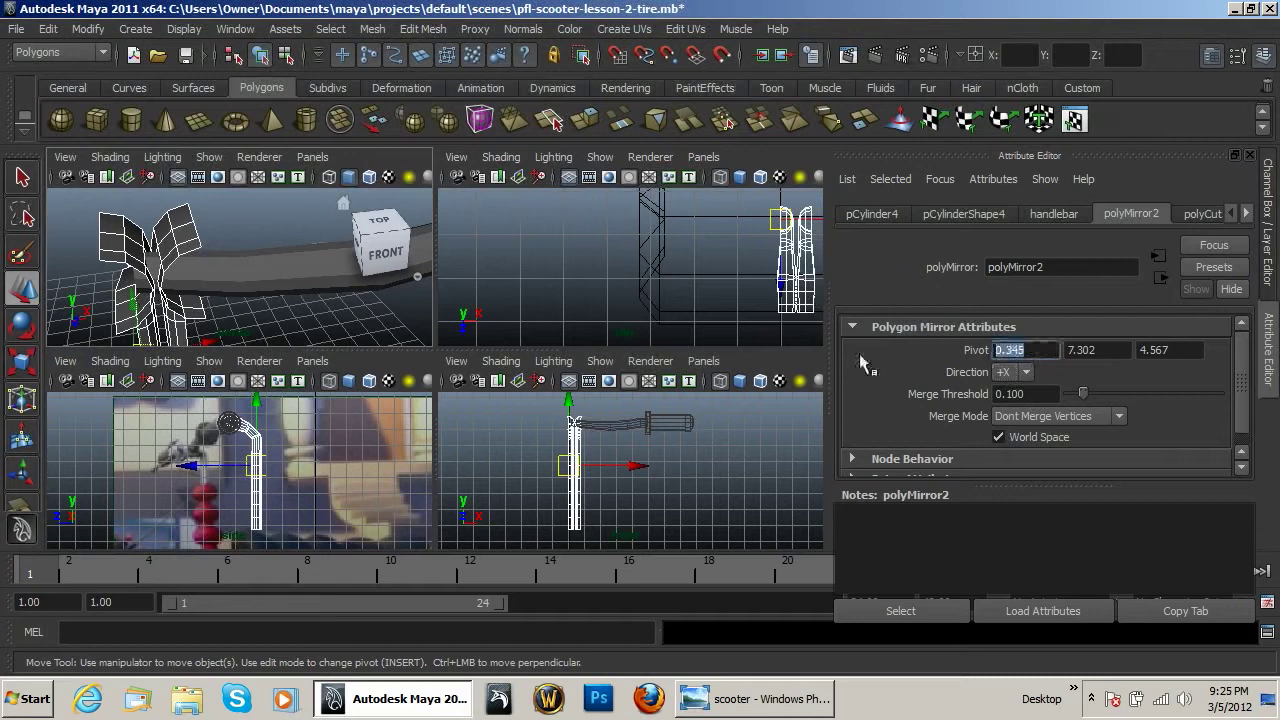
{"action": "type", "text": "0"}
{"action": "key", "text": "Return"}
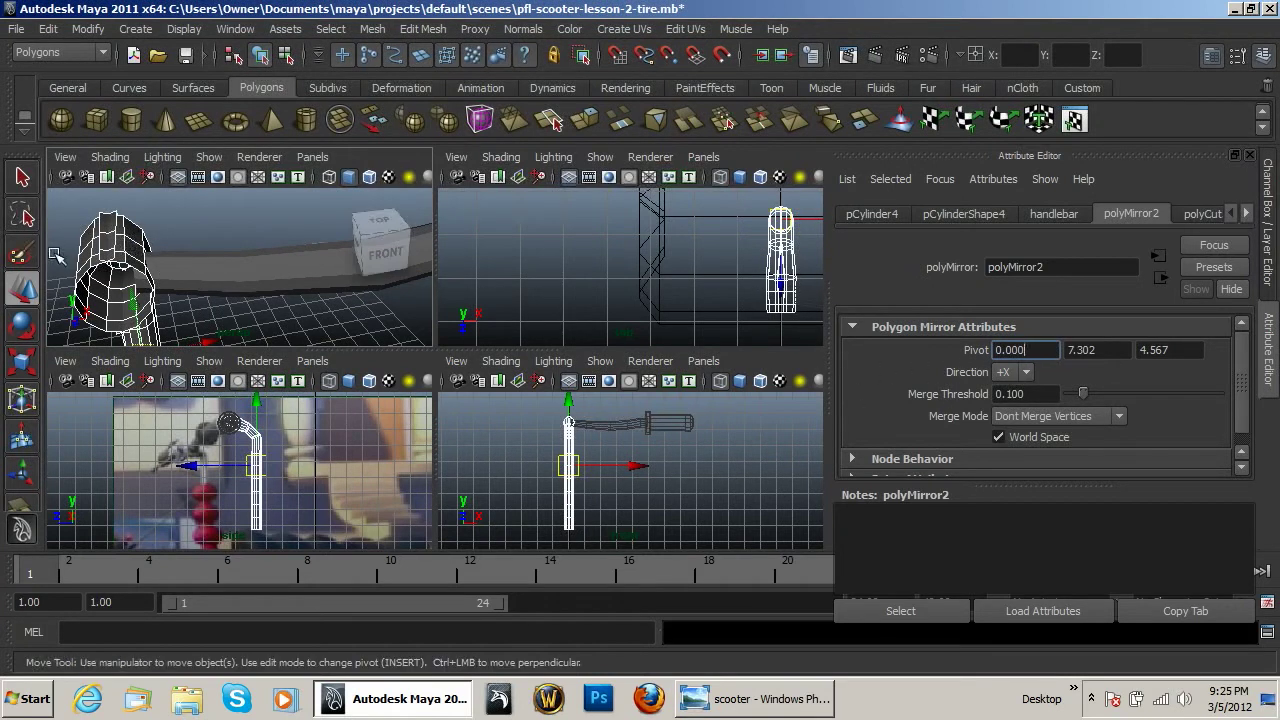
{"action": "right_click", "coordinate": [140, 244]}
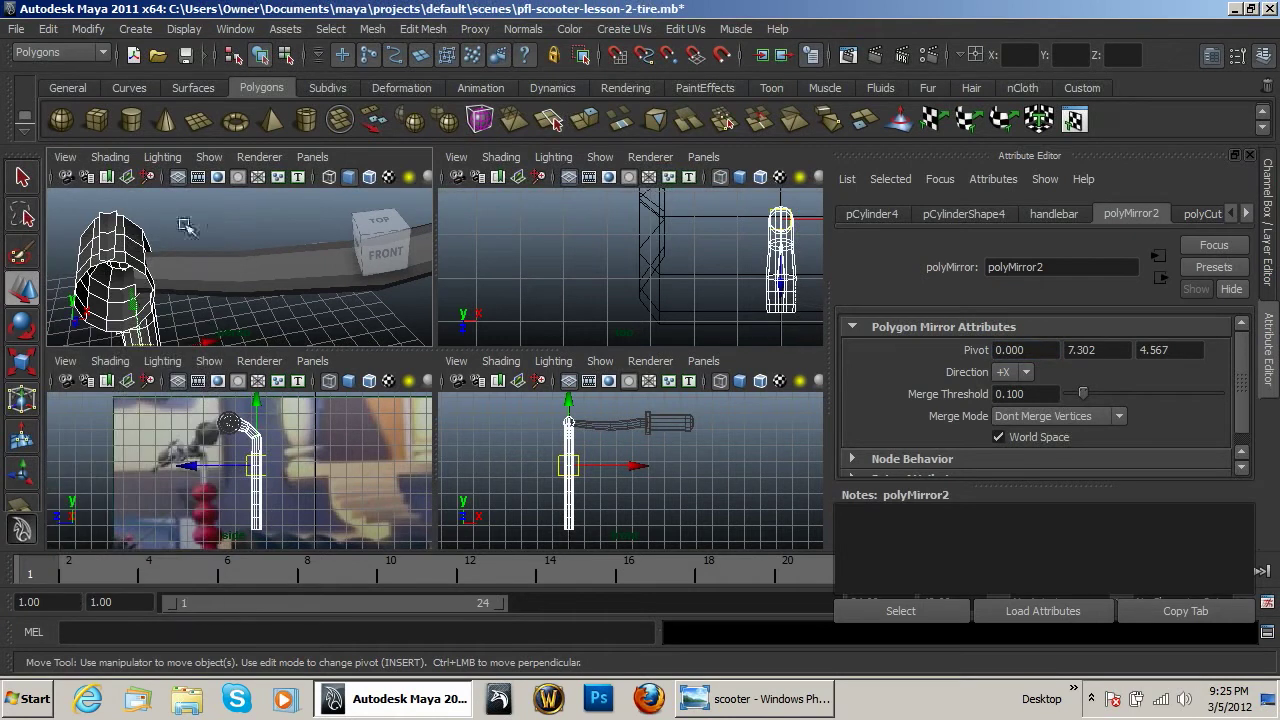
{"action": "key", "text": "ctrl+z"}
Select the vertices along the half central bar's open centre edge in the top view and flatten them by scaling along X.
{"action": "right_click_drag", "start_coordinate": [125, 252], "coordinate": [74, 257]}
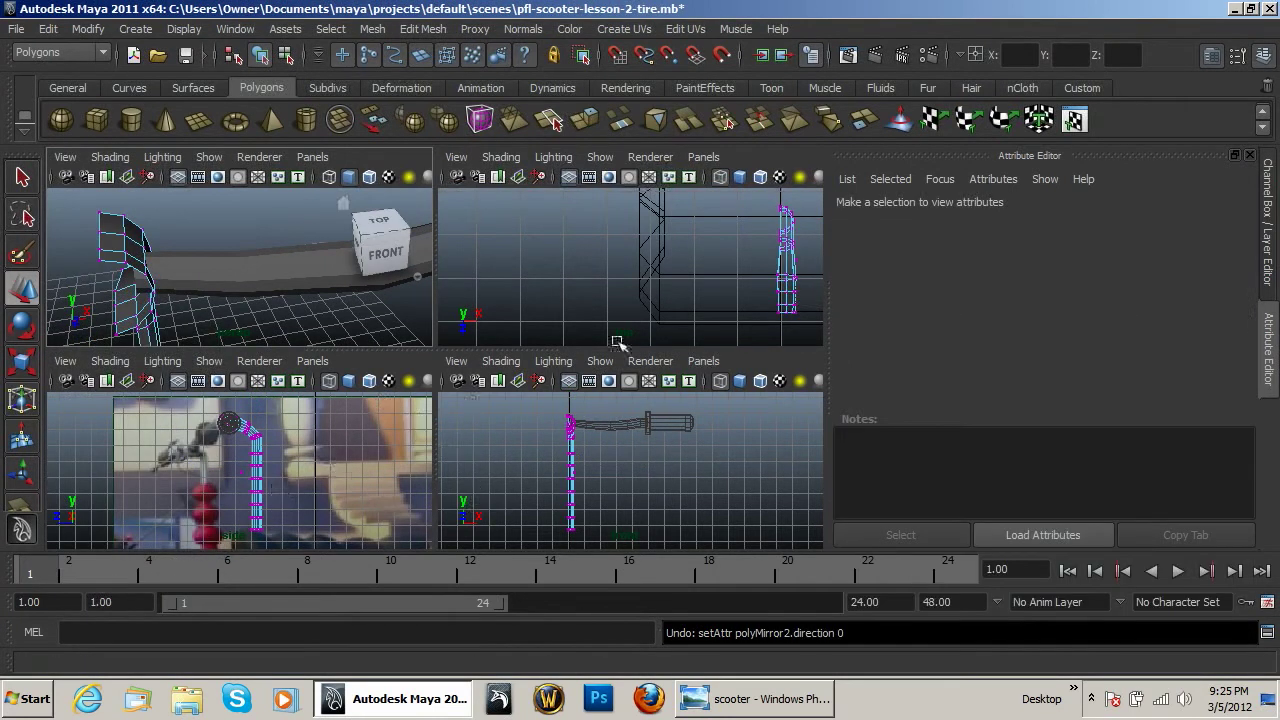
{"action": "scroll", "coordinate": [762, 302], "scroll_direction": "down", "scroll_amount": 2}
{"action": "key", "text": "space"}
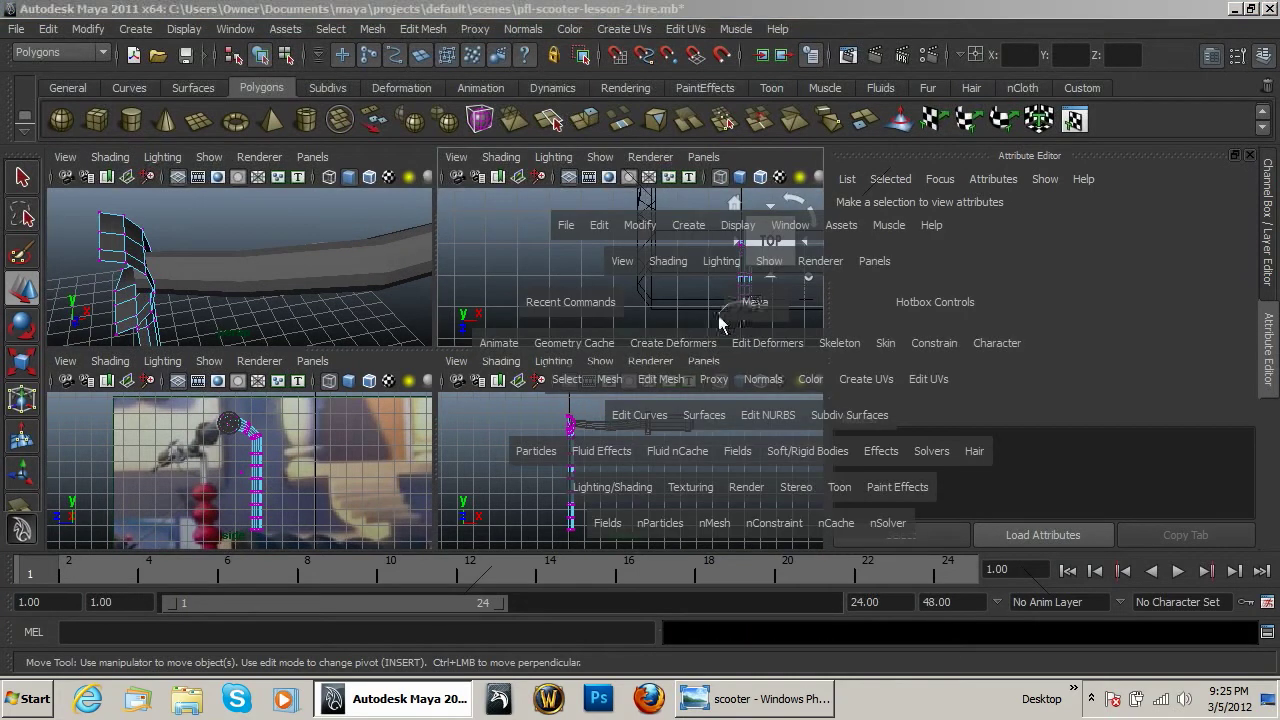
{"action": "key", "text": "f"}
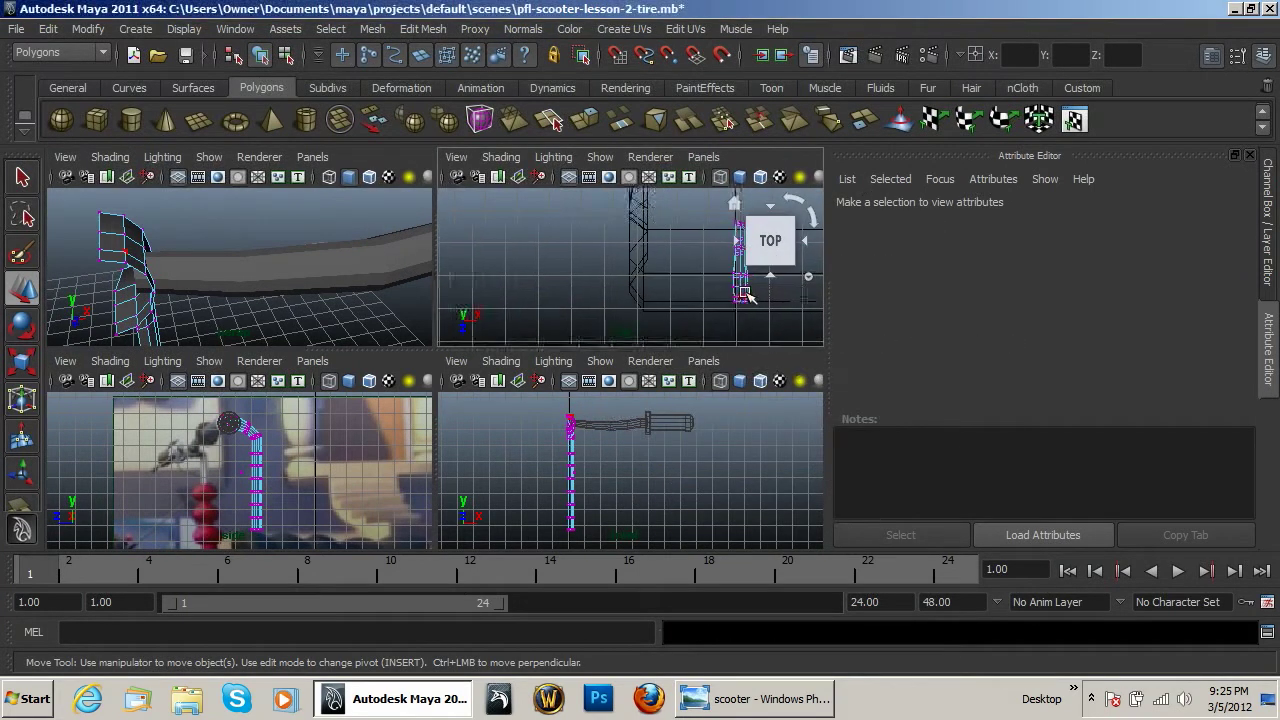
{"action": "scroll", "coordinate": [600, 317], "scroll_direction": "down", "scroll_amount": 2}
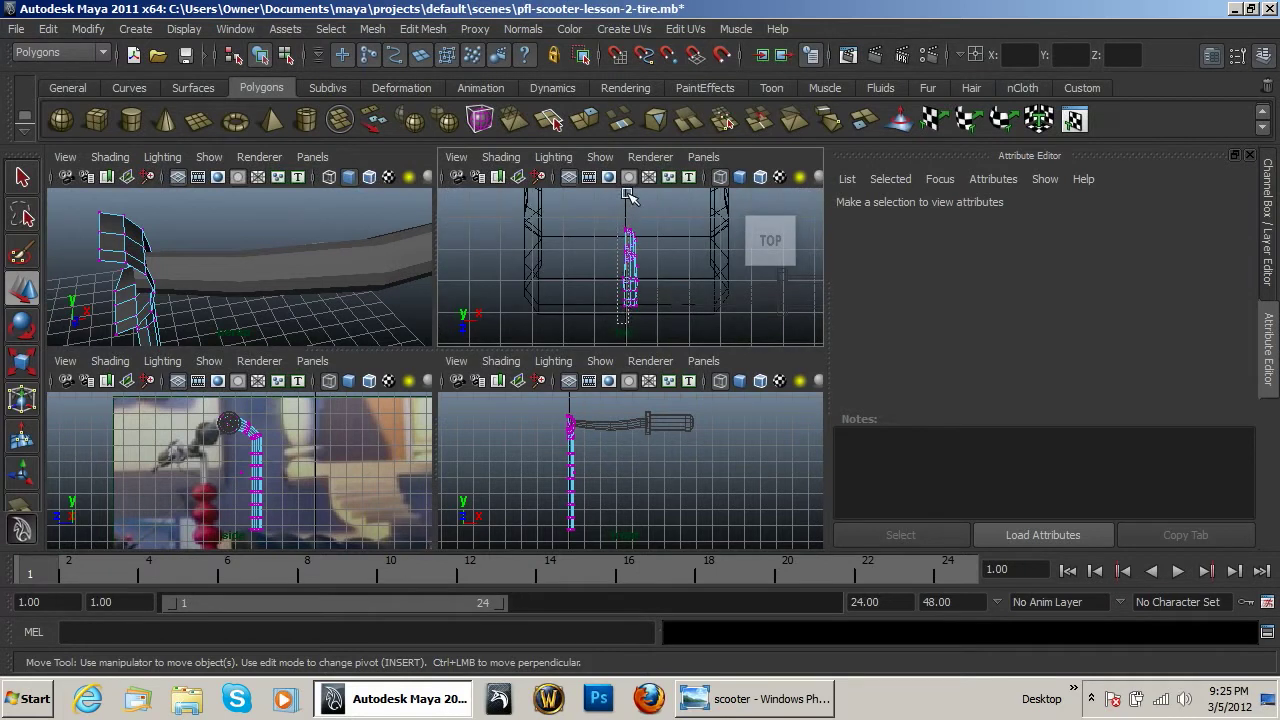
{"action": "left_click_drag", "start_coordinate": [629, 192], "coordinate": [631, 195]}
{"action": "scroll", "coordinate": [648, 288], "scroll_direction": "up", "scroll_amount": 4}
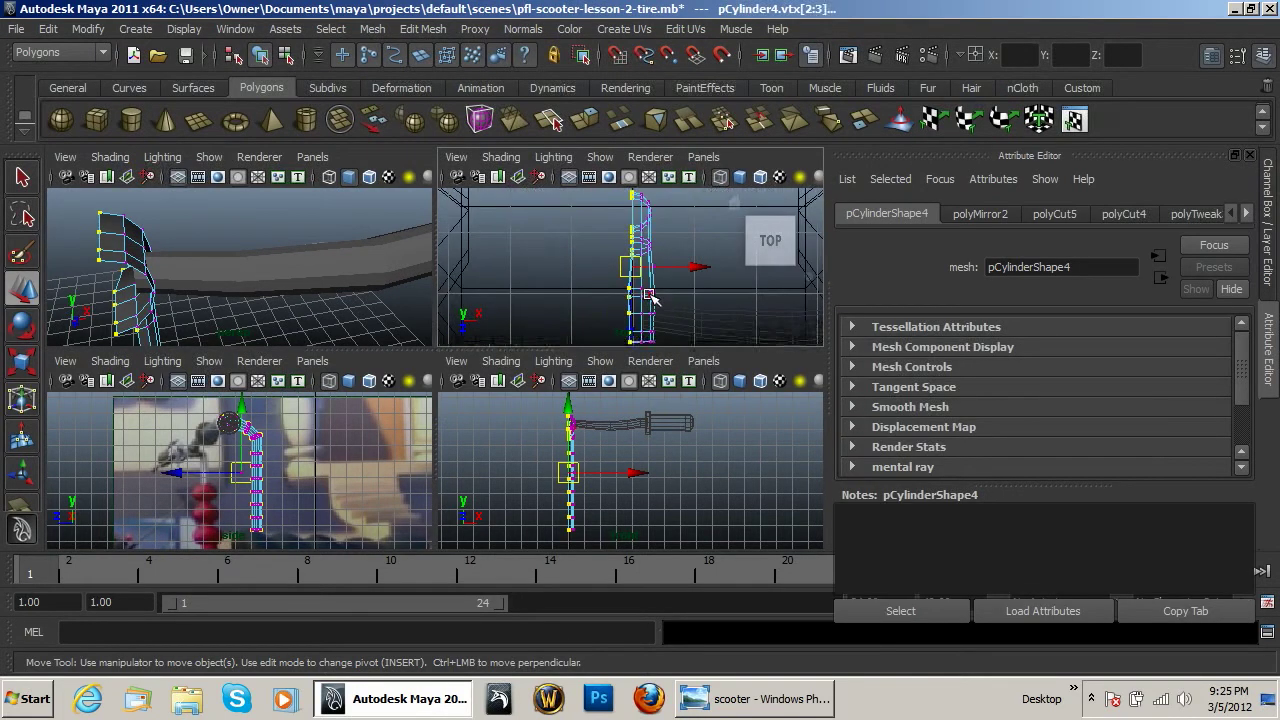
{"action": "key", "text": "r"}
{"action": "mouse_move", "coordinate": [728, 268]}
{"action": "left_mouse_down"}
{"action": "mouse_move", "coordinate": [630, 270]}
{"action": "mouse_move", "coordinate": [718, 273]}
{"action": "left_mouse_up"}
Try scaling the centre-edge vertices of the half bar along X once more, and undo that scale.
{"action": "key", "text": "w"}
{"action": "scroll", "coordinate": [703, 285], "scroll_direction": "up", "scroll_amount": 5}
{"action": "key", "text": "e"}
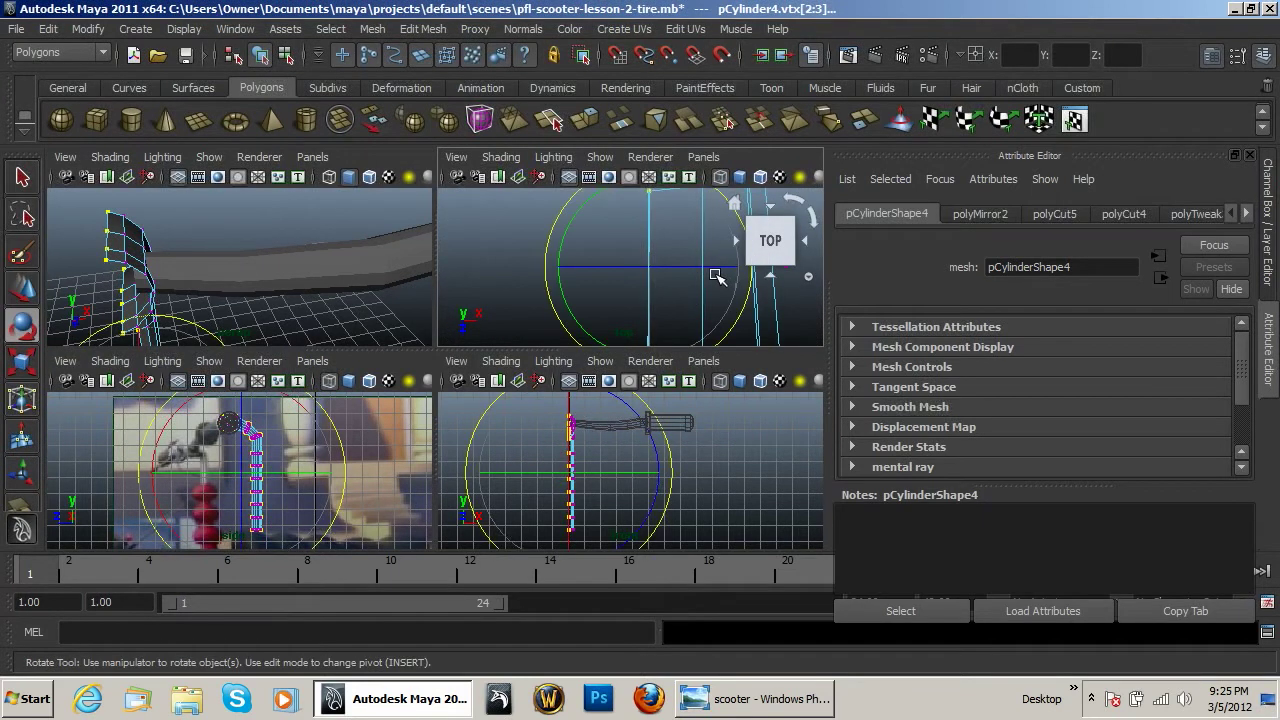
{"action": "key", "text": "r"}
{"action": "left_click_drag", "start_coordinate": [742, 268], "coordinate": [6, 258]}
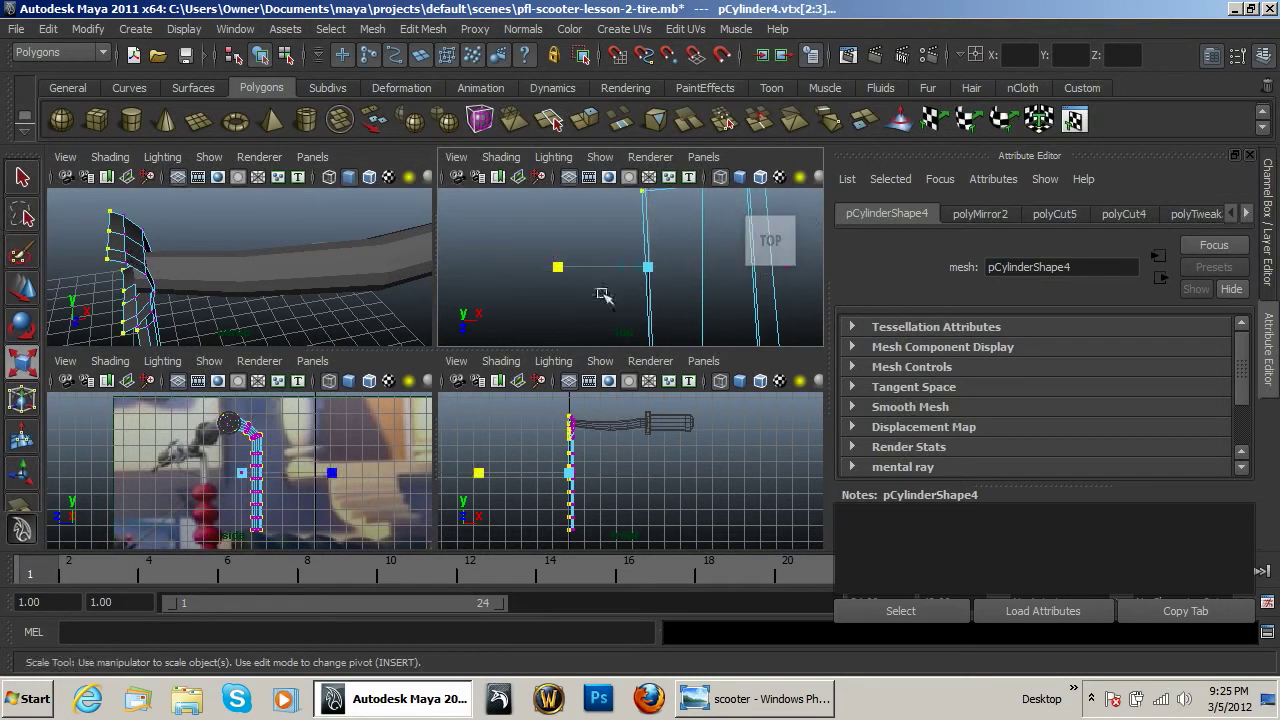
{"action": "key", "text": "ctrl+z"}
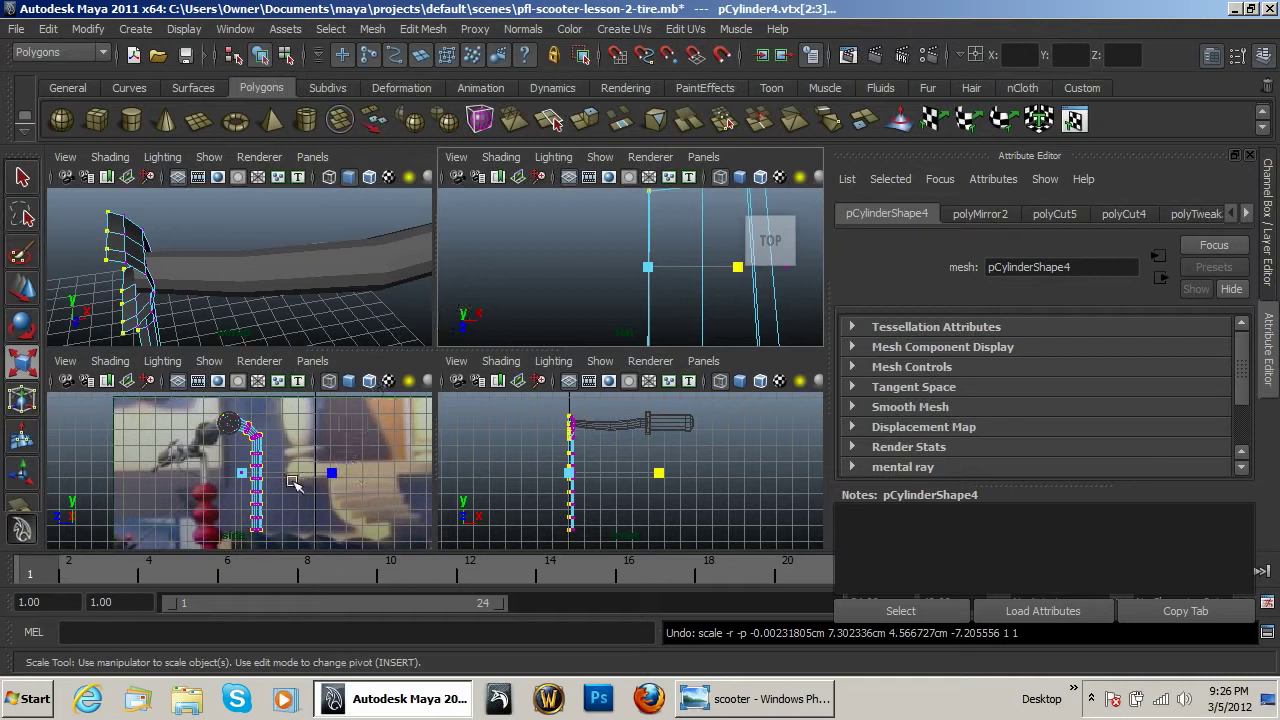
Scale the centre-edge vertices flat along X in the front view and nudge them along X onto the centre line.
{"action": "scroll", "coordinate": [630, 478], "scroll_direction": "up", "scroll_amount": 5}
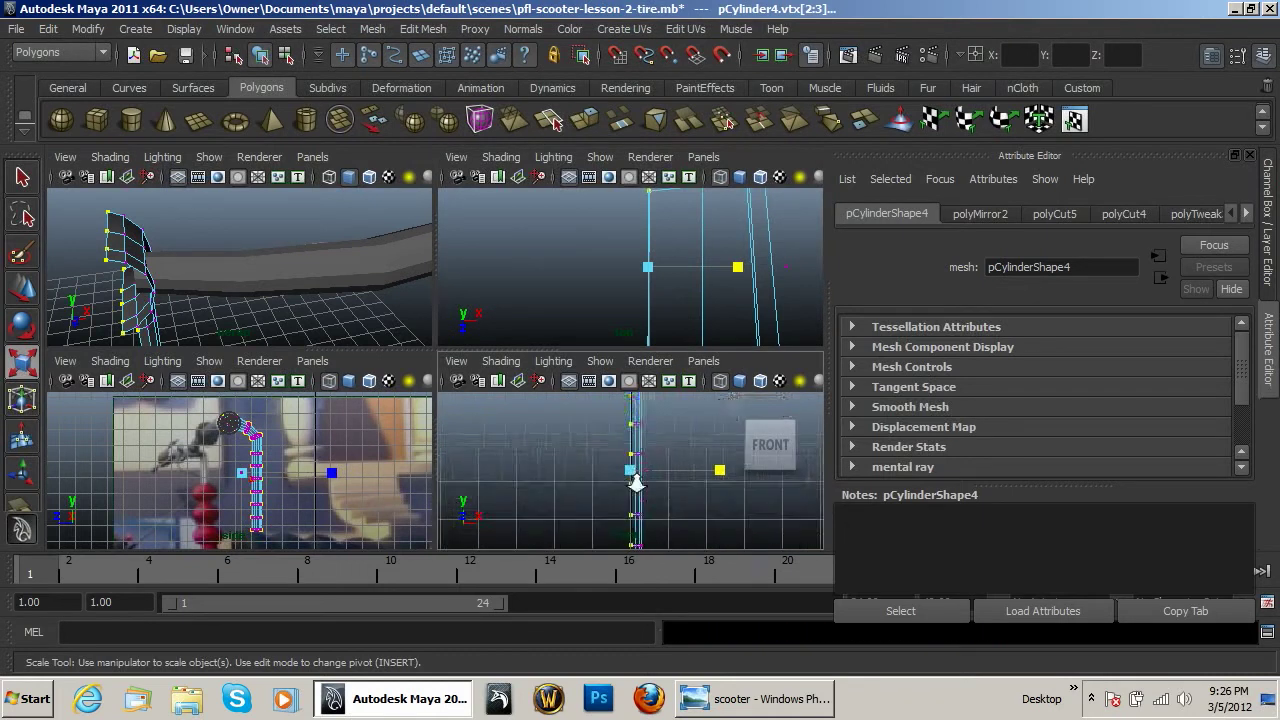
{"action": "scroll", "coordinate": [636, 484], "scroll_direction": "down", "scroll_amount": 5}
{"action": "left_click_drag", "start_coordinate": [720, 470], "coordinate": [632, 467]}
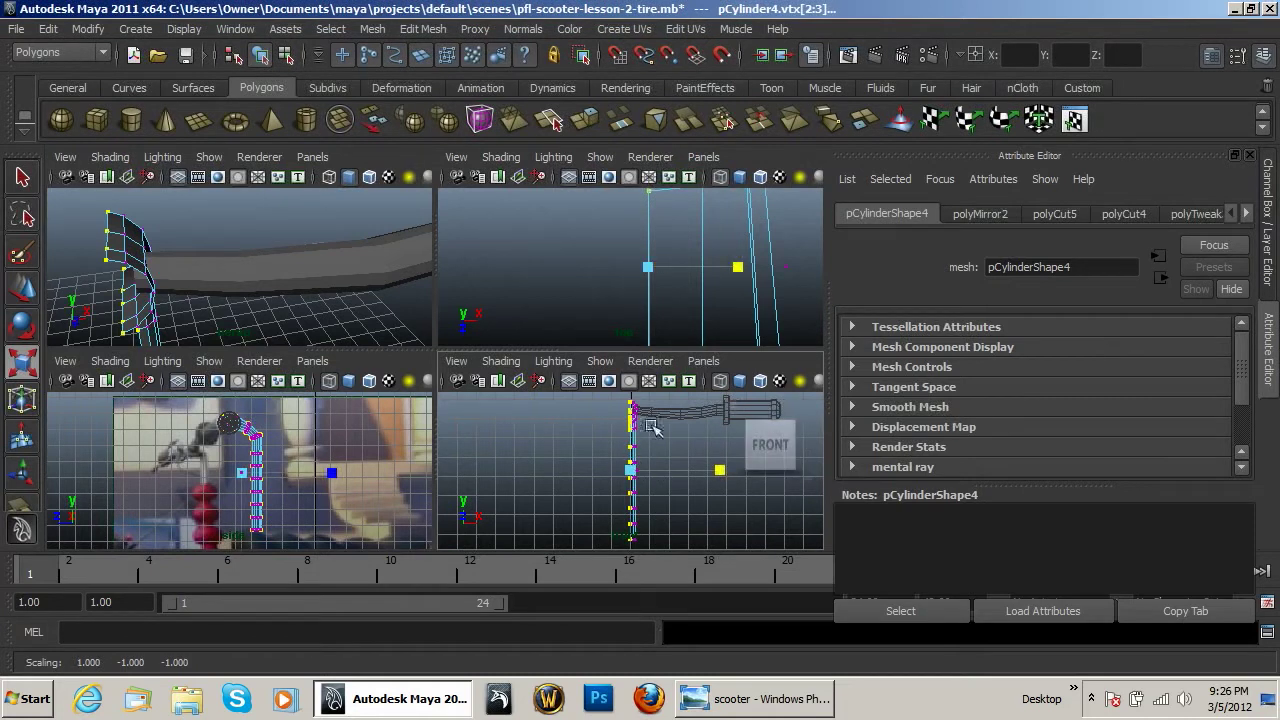
{"action": "key", "text": "w"}
{"action": "left_click_drag", "start_coordinate": [717, 268], "coordinate": [717, 269]}
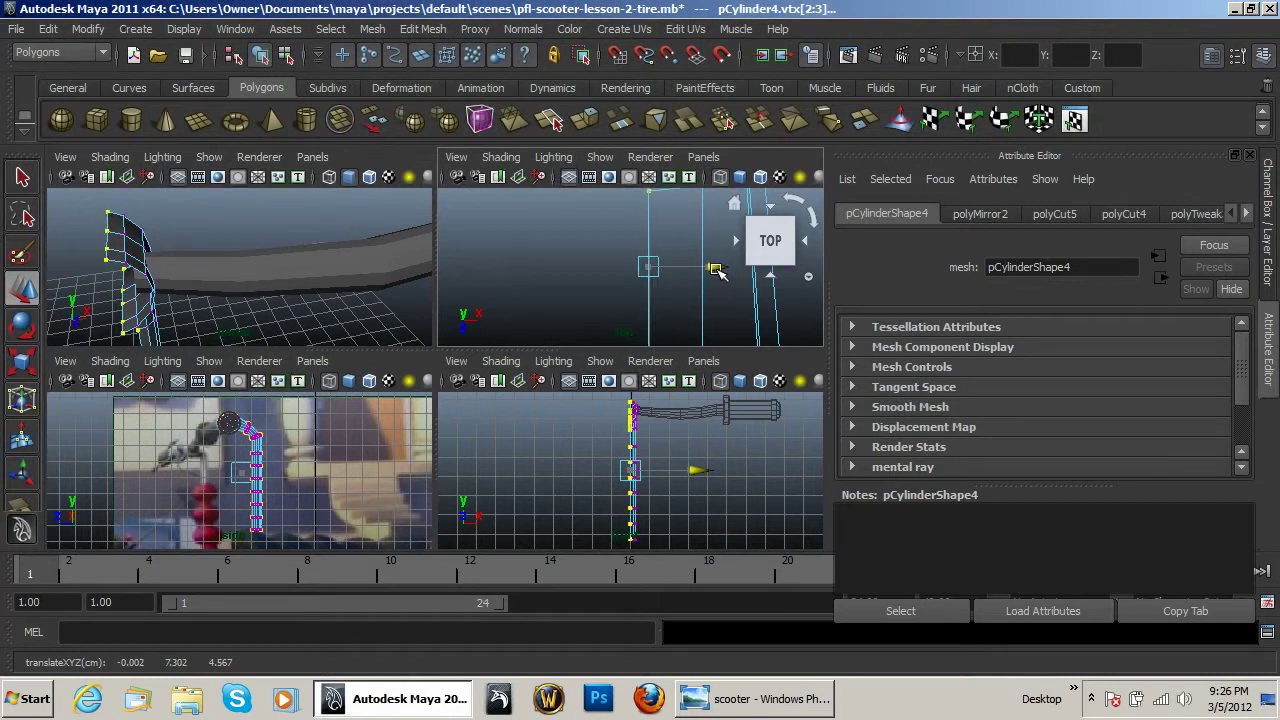
{"action": "key", "text": "f"}
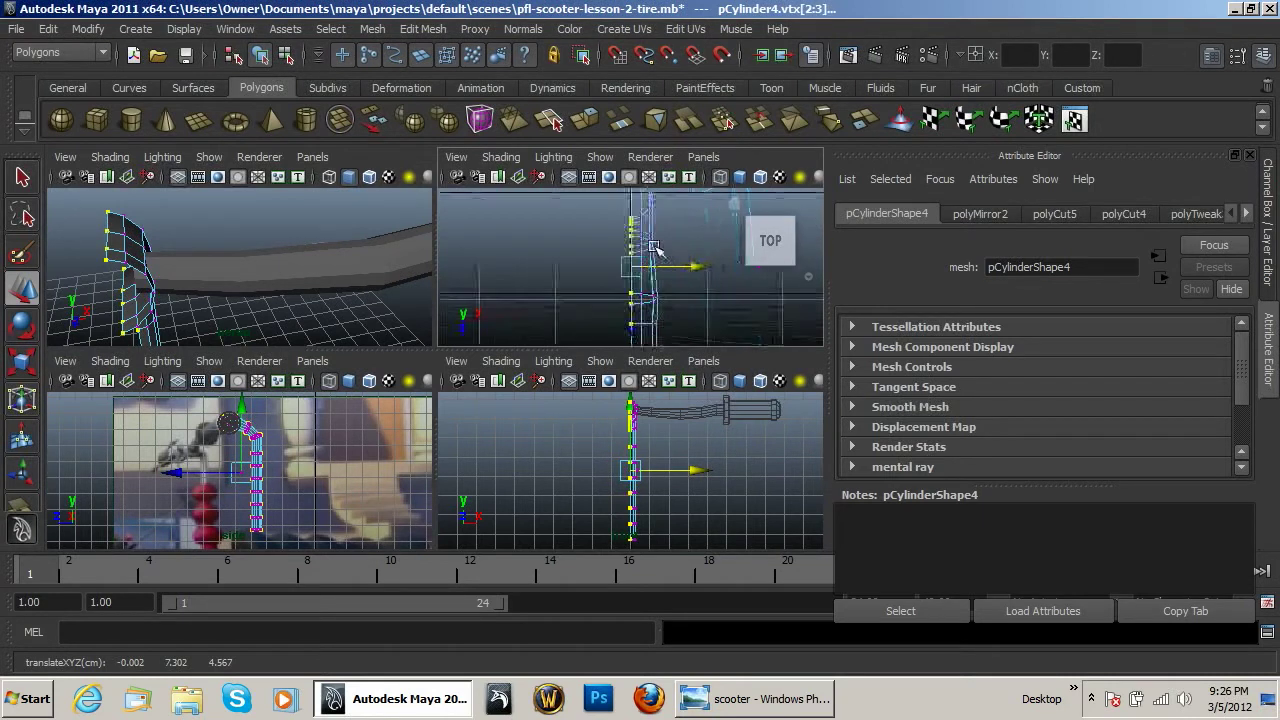
Return the half central bar to object mode and apply Mirror Geometry to it again.
{"action": "right_click", "coordinate": [655, 257]}
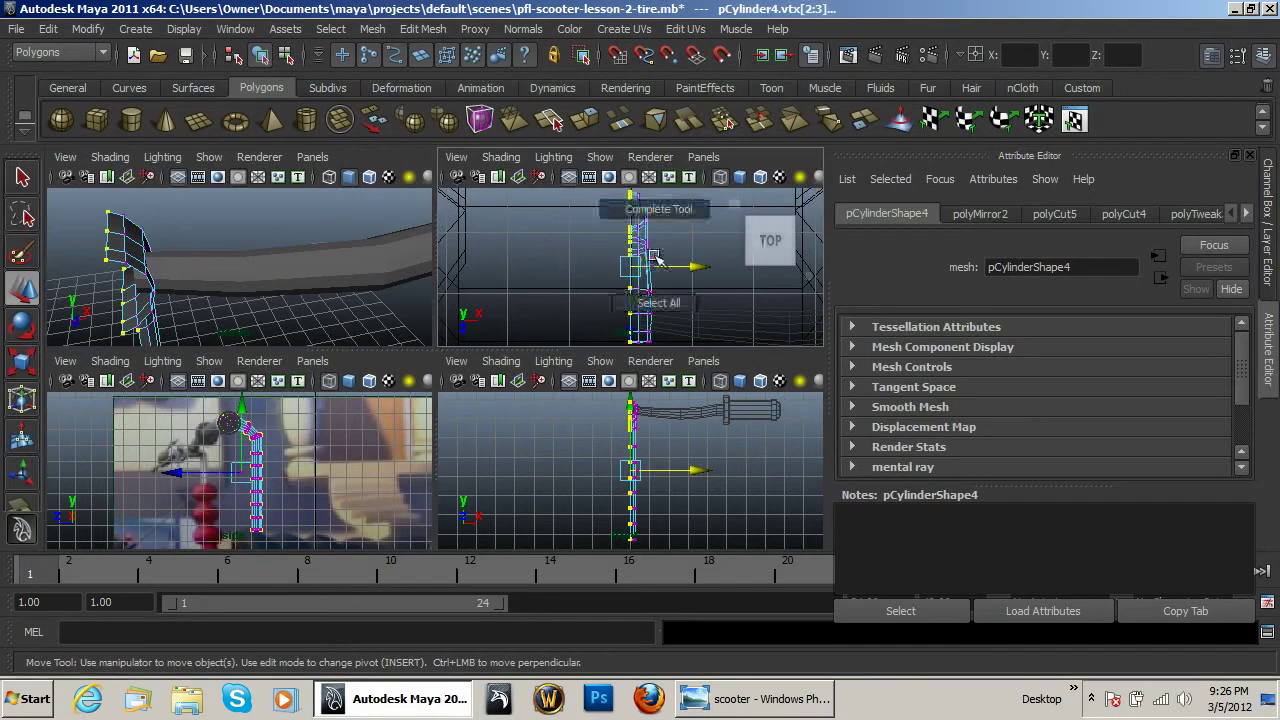
{"action": "left_click", "coordinate": [530, 257]}
{"action": "left_click", "coordinate": [637, 251]}
{"action": "left_click", "coordinate": [575, 252]}
{"action": "right_click", "coordinate": [640, 252]}
{"action": "left_click", "coordinate": [720, 229]}
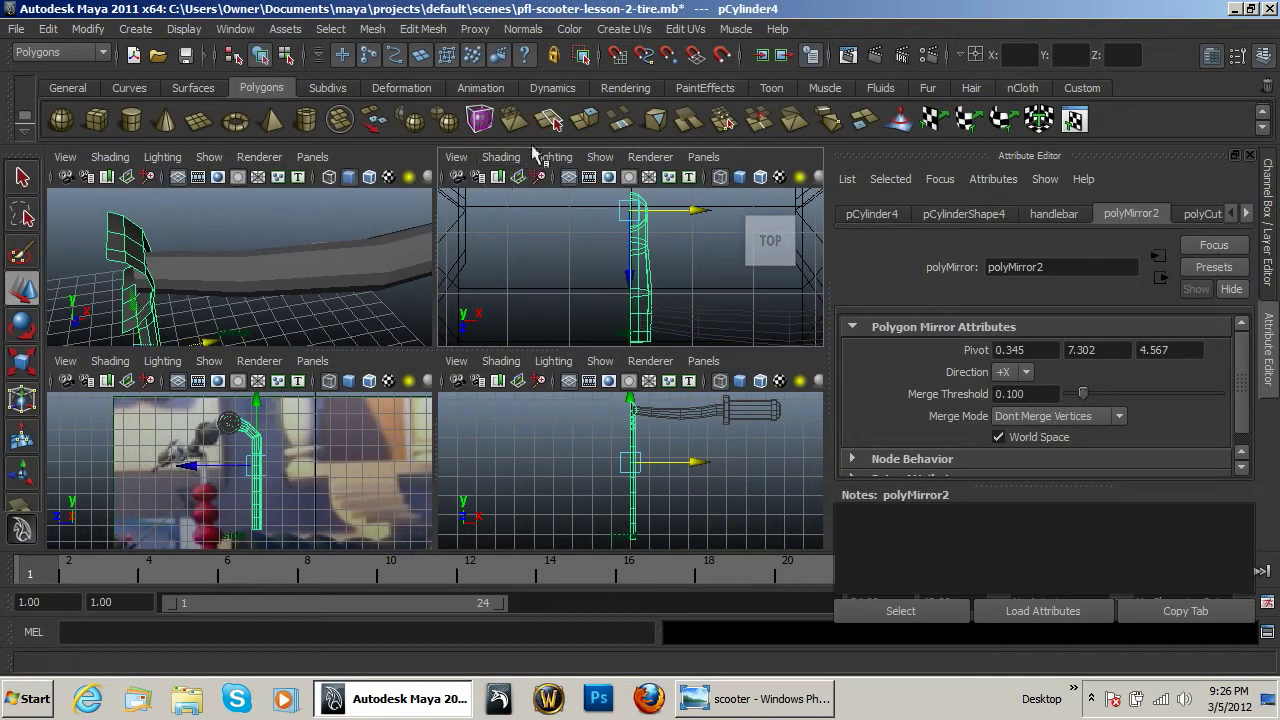
{"action": "left_click", "coordinate": [414, 120]}
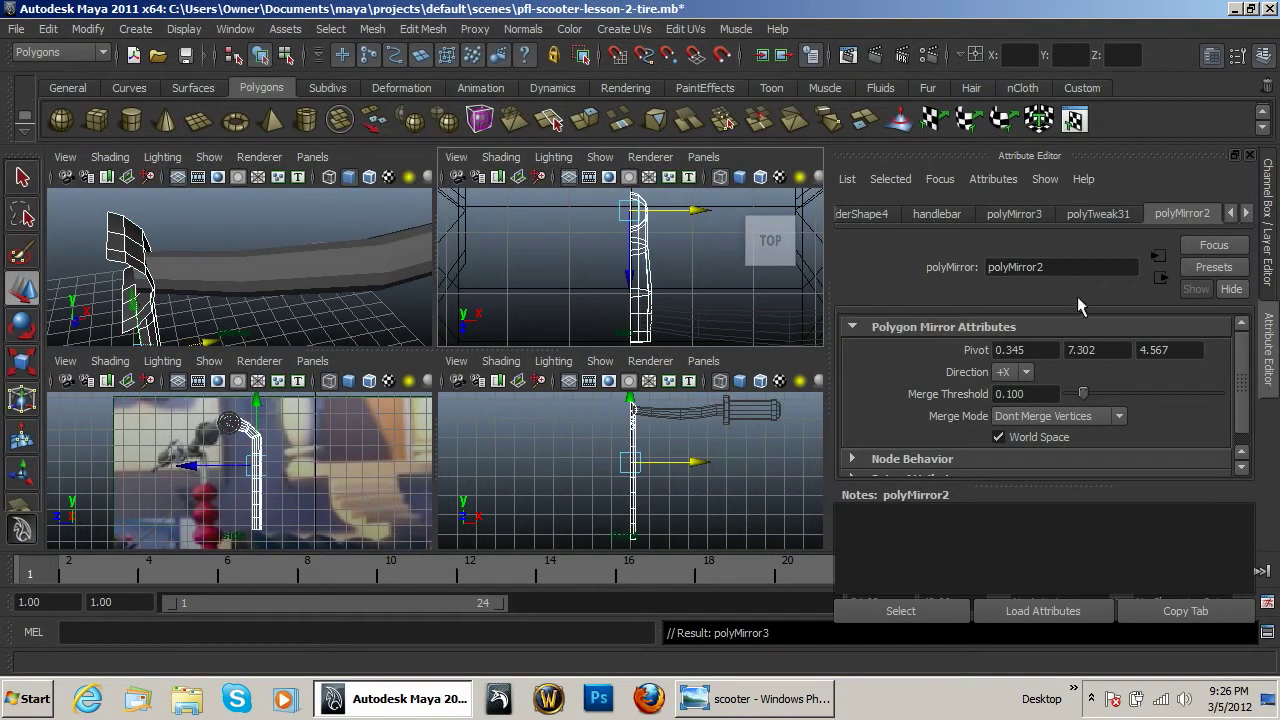
Set the central bar's first mirror operation to direction -X, pivot X 0 and merge mode Merge Border Vertices.
{"action": "left_click", "coordinate": [1020, 372]}
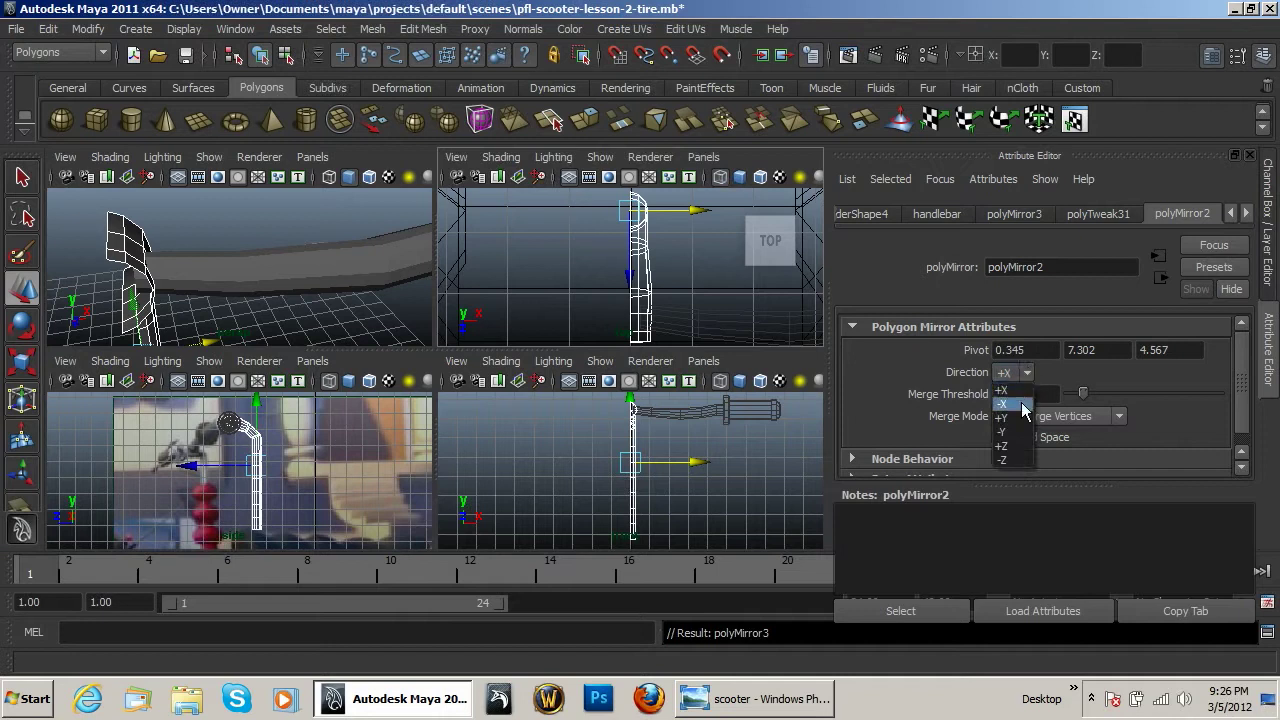
{"action": "left_click", "coordinate": [1022, 398]}
{"action": "left_click", "coordinate": [1015, 350]}
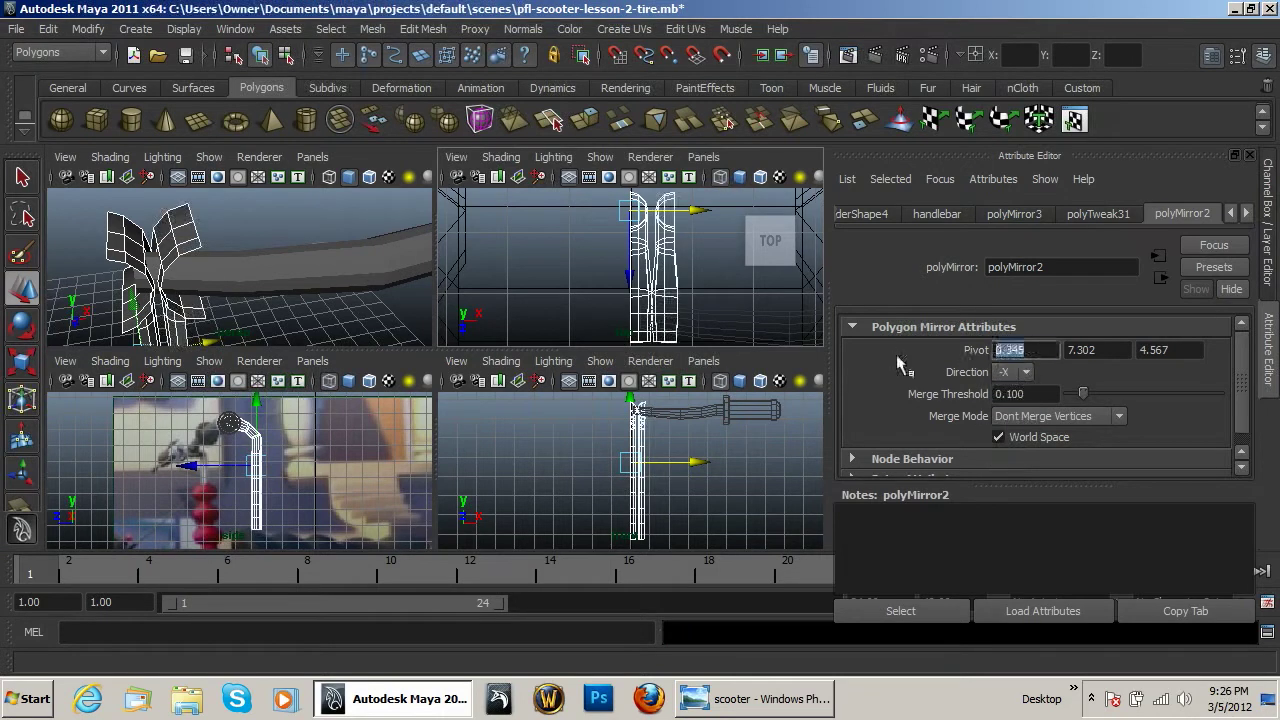
{"action": "type", "text": "0"}
{"action": "key", "text": "Return"}
{"action": "left_click", "coordinate": [1119, 418]}
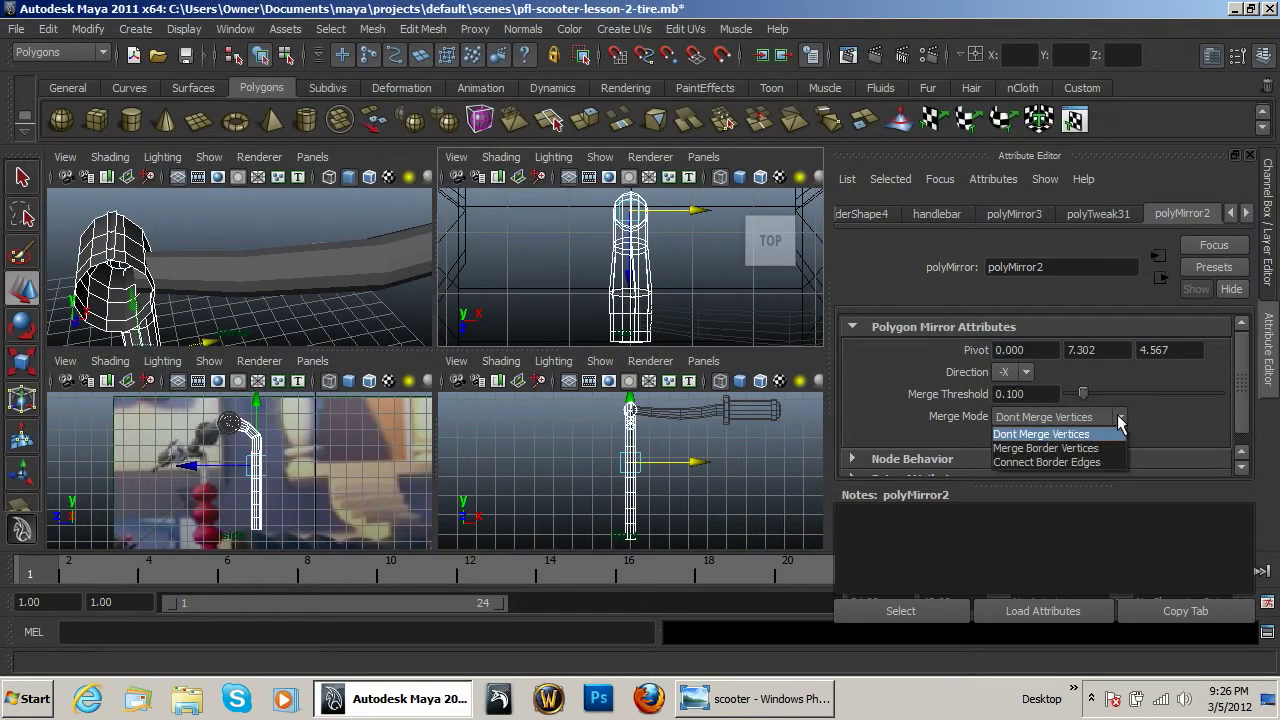
{"action": "left_click", "coordinate": [1082, 448]}
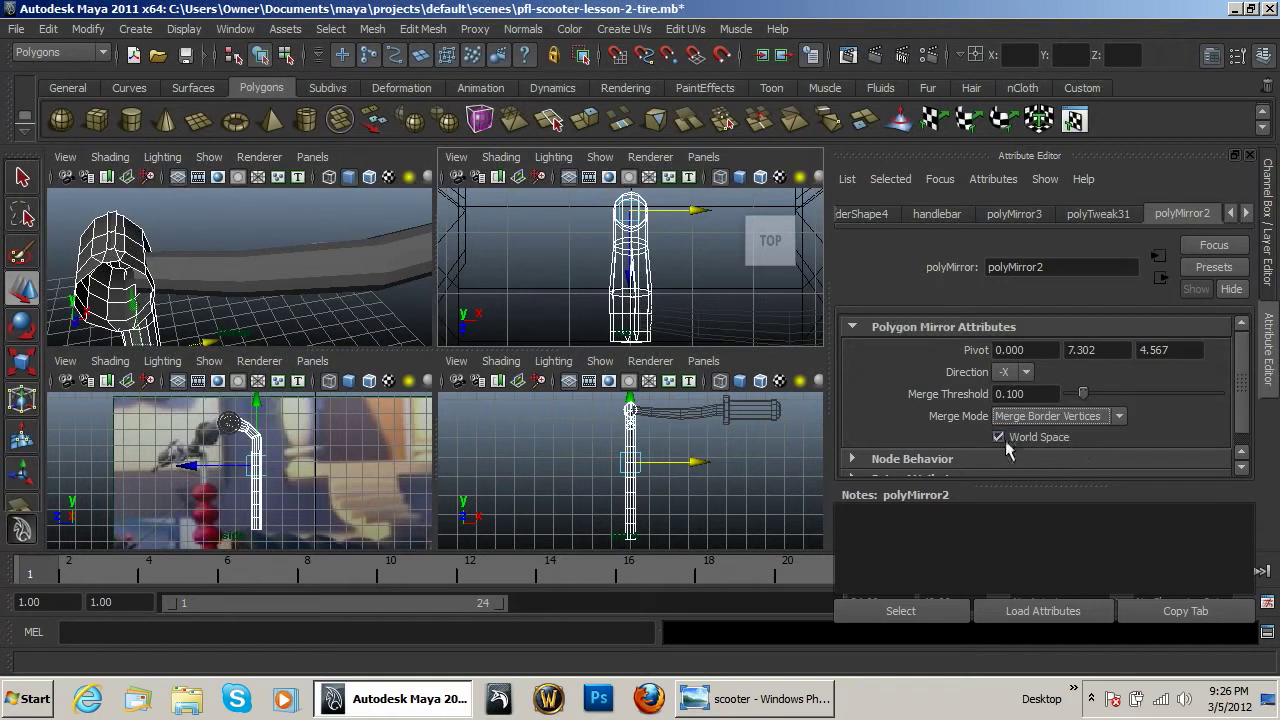
Try a pivot X of 0.1 and slightly negative pivot X values on the central bar's mirror operation.
{"action": "left_click", "coordinate": [1042, 350]}
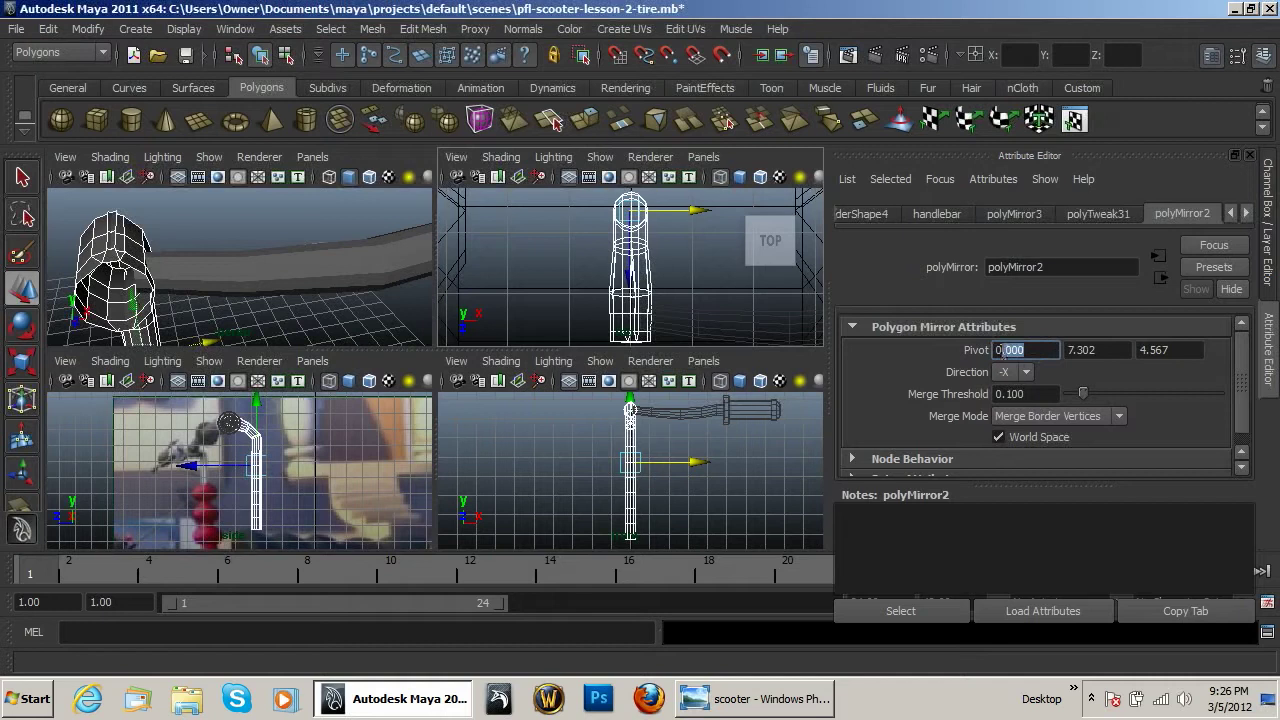
{"action": "key", "text": "Tab"}
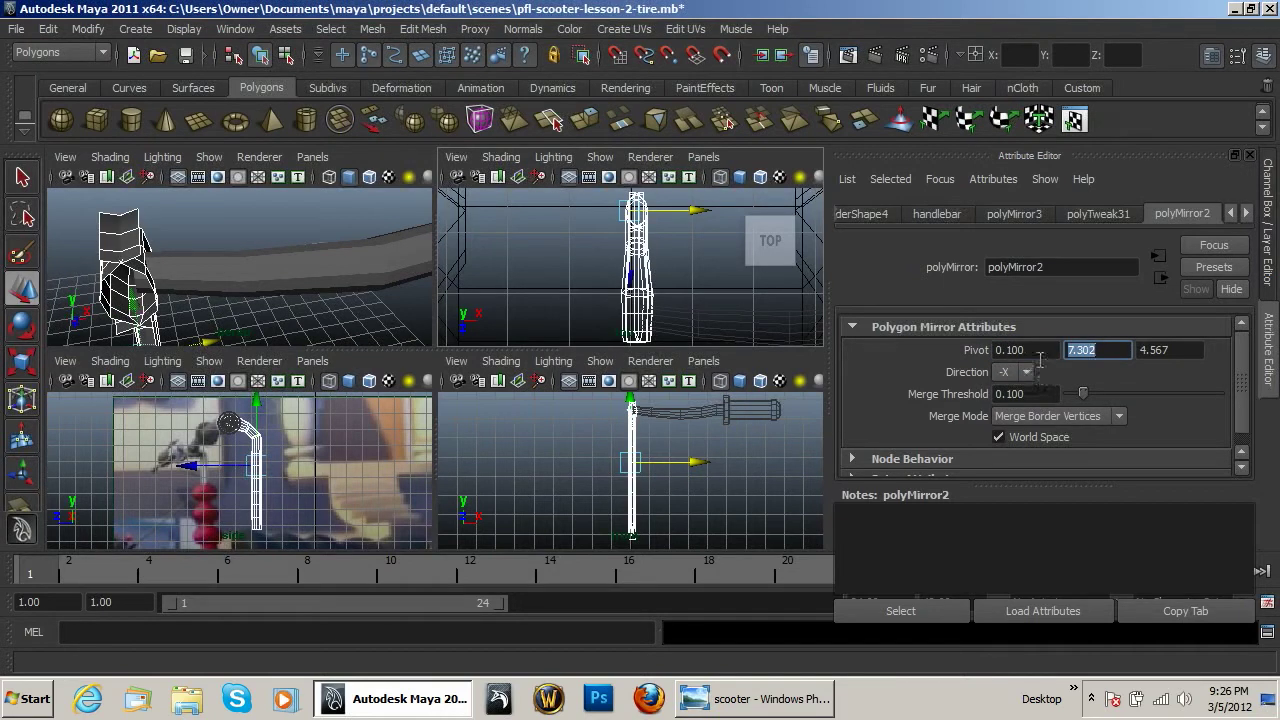
{"action": "key", "text": "shift+Tab"}
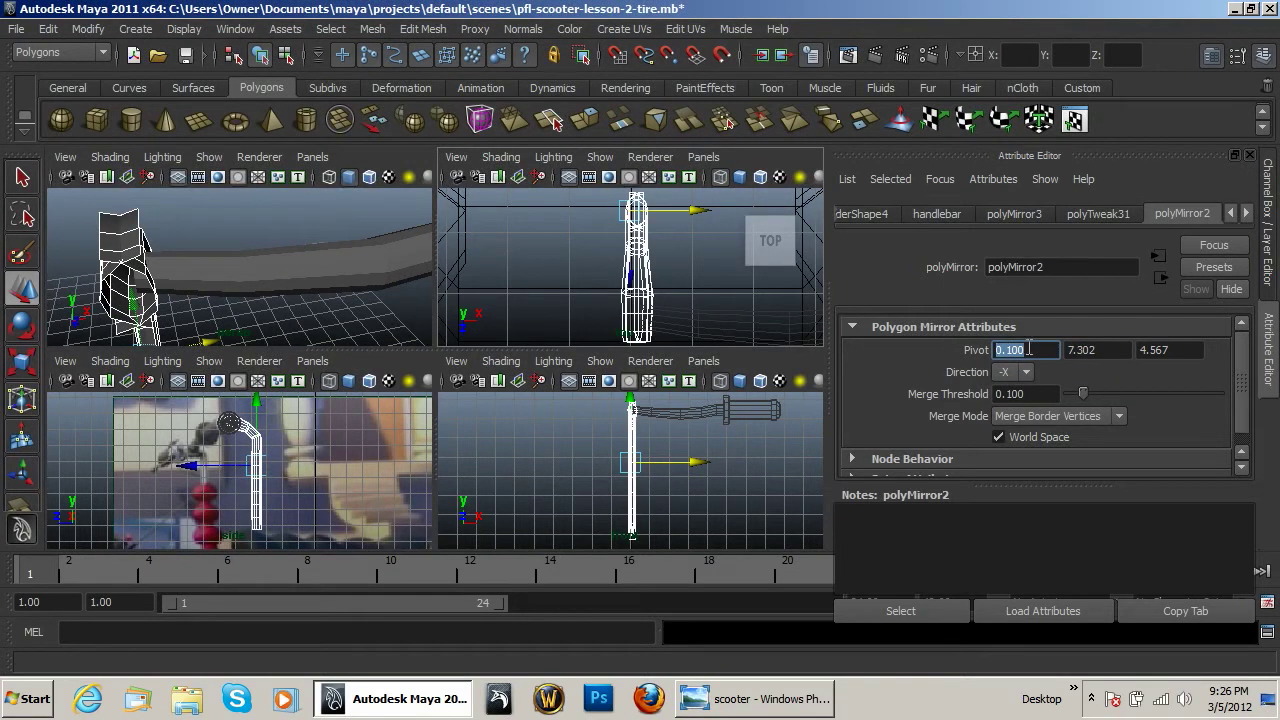
{"action": "key", "text": "Return"}
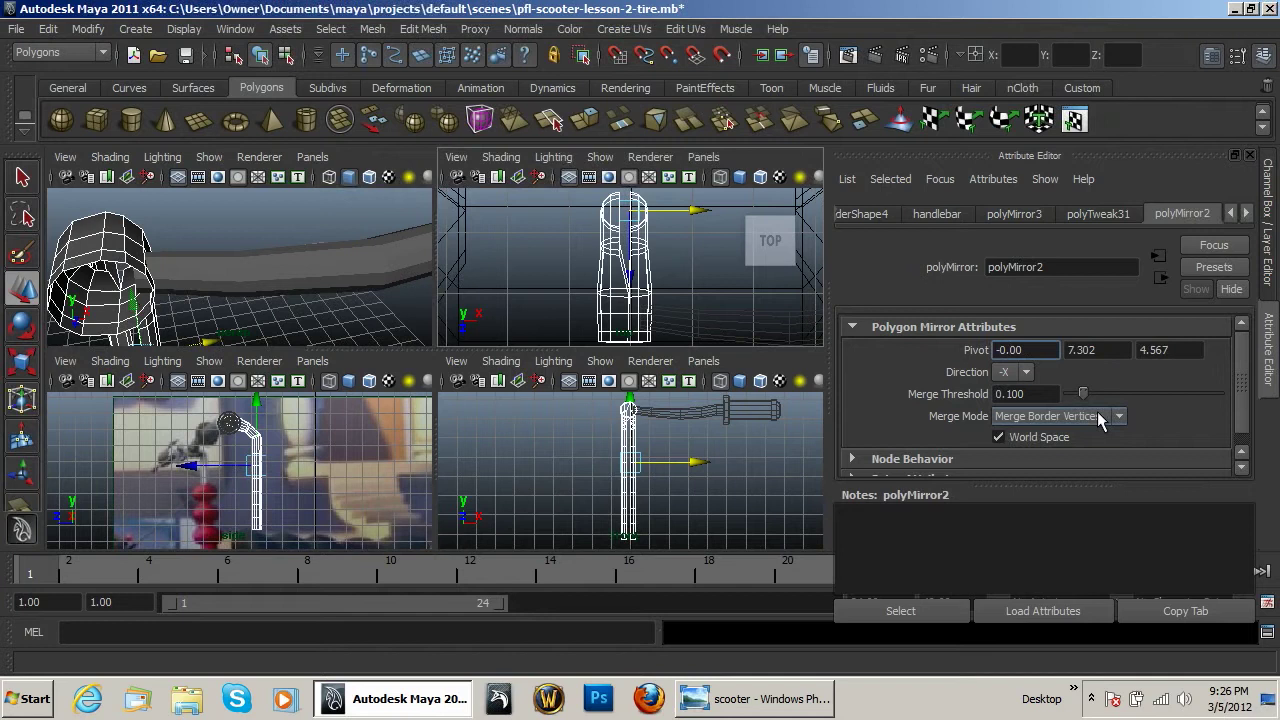
{"action": "type", "text": "2"}
{"action": "key", "text": "Return"}
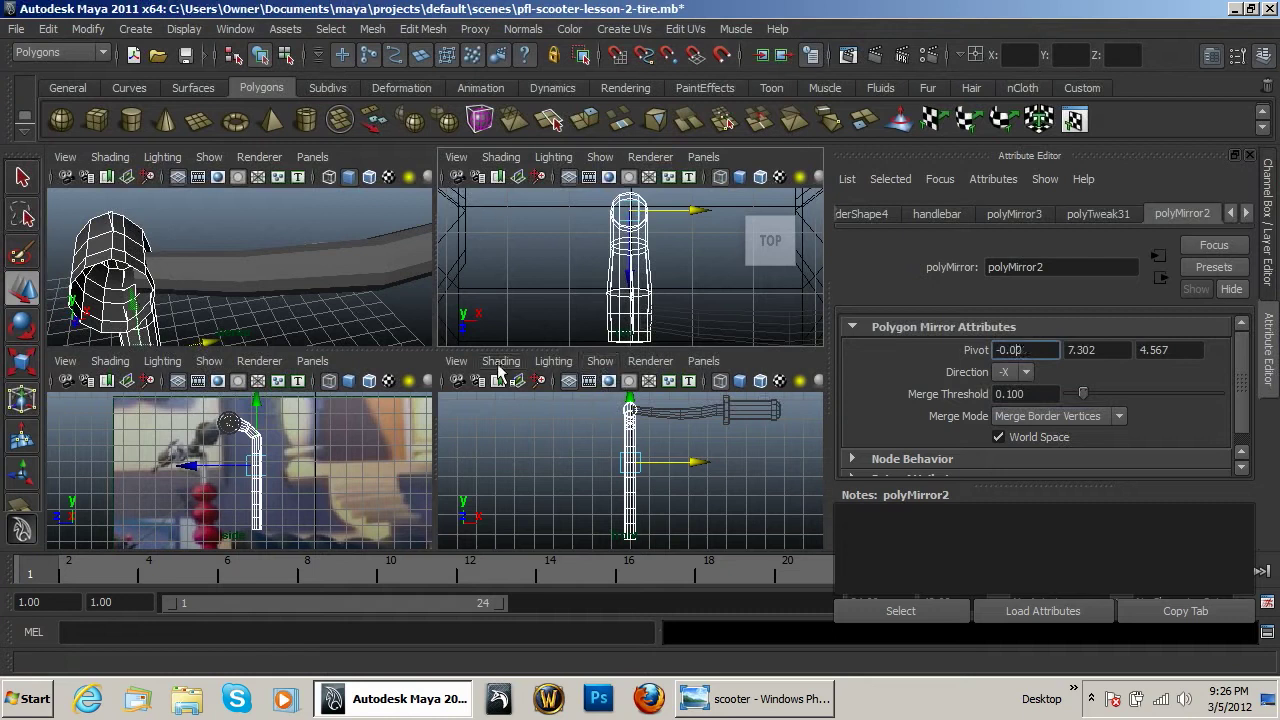
Undo the recent pivot, direction and merge mode changes of the central bar's mirror operation.
{"action": "right_click", "coordinate": [135, 235]}
{"action": "key", "text": "ctrl+z"}
{"action": "key", "text": "ctrl+z"}
{"action": "key", "text": "ctrl+z"}
{"action": "key", "text": "ctrl+z"}
{"action": "key", "text": "ctrl+z"}
{"action": "key", "text": "ctrl+z"}
{"action": "key", "text": "ctrl+z"}
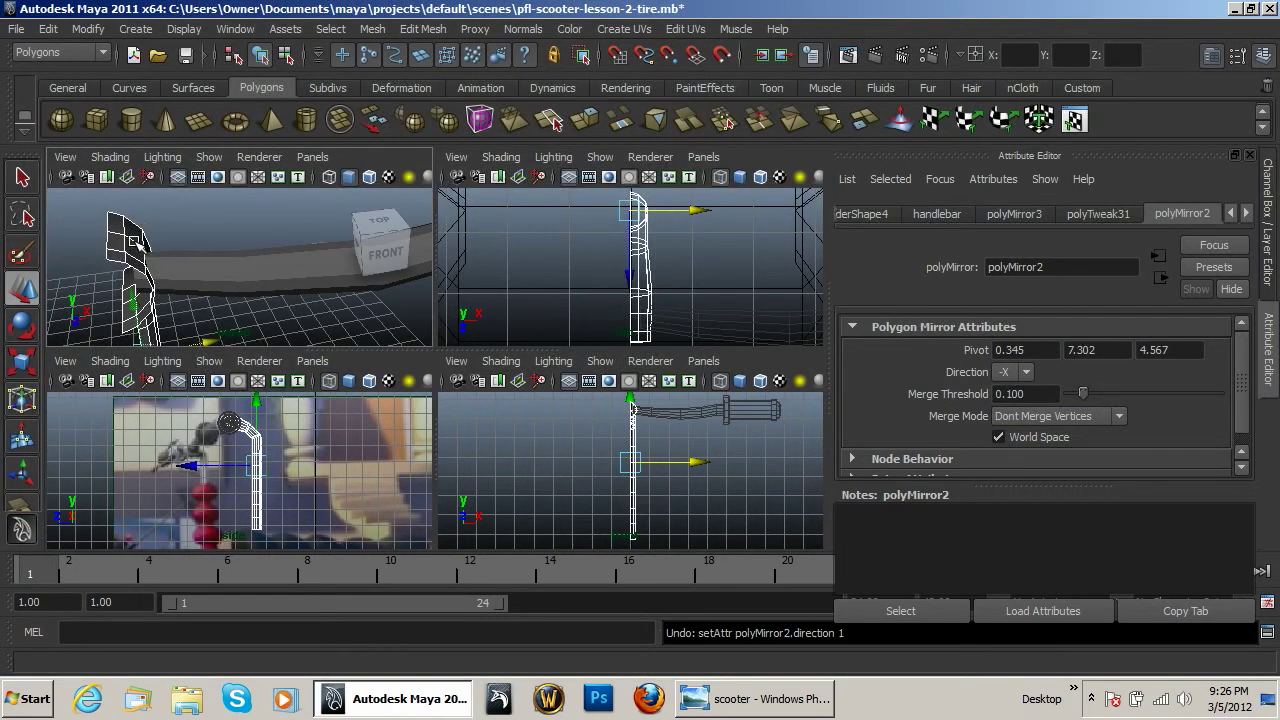
{"action": "right_click", "coordinate": [135, 240]}
{"action": "right_click", "coordinate": [131, 240]}
{"action": "right_click_drag", "start_coordinate": [121, 239], "coordinate": [131, 205]}
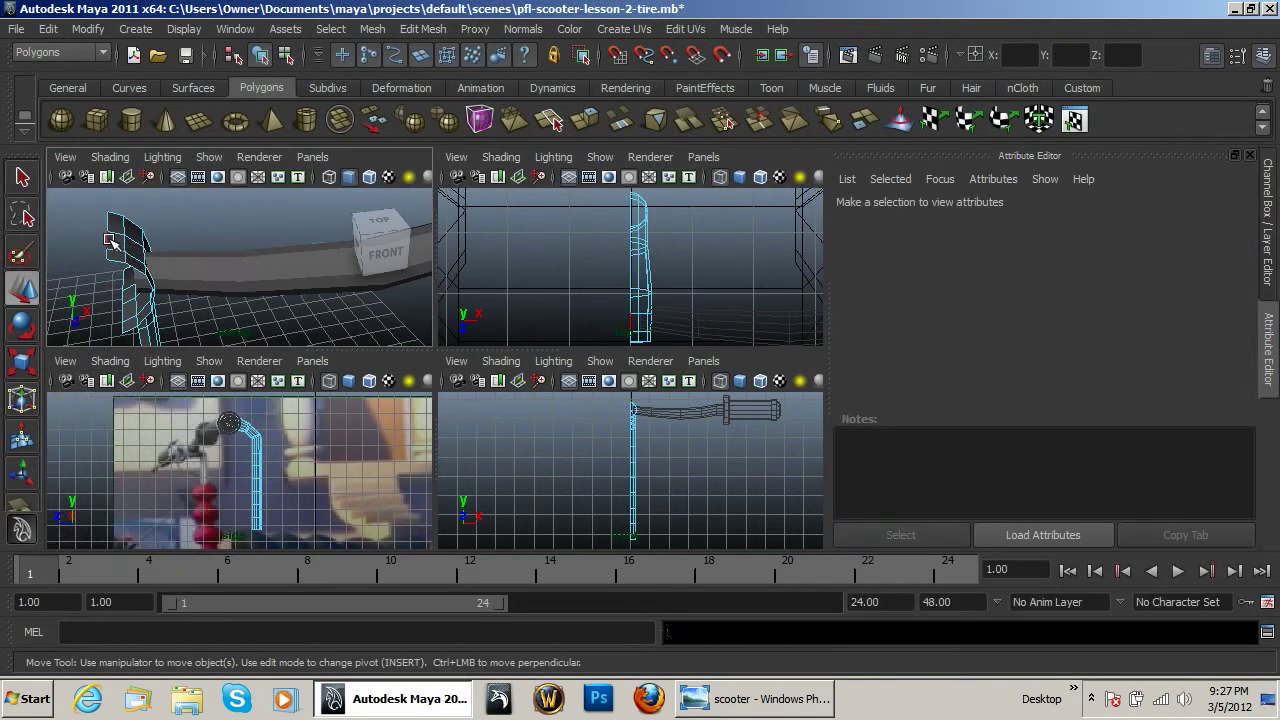
{"action": "double_click", "coordinate": [111, 240]}
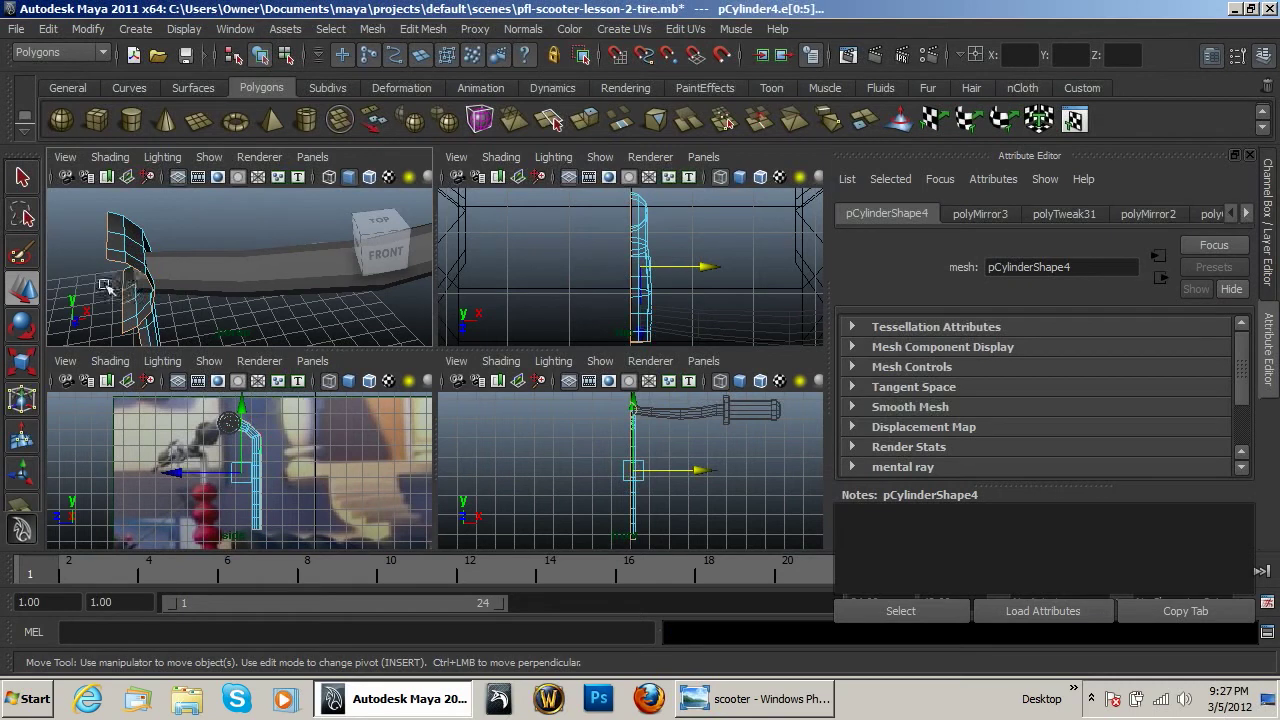
{"action": "left_click", "coordinate": [104, 287]}
Select all vertices along the half central bar's centre edge in the top view and check them from below.
{"action": "right_click_drag", "start_coordinate": [130, 240], "coordinate": [88, 238]}
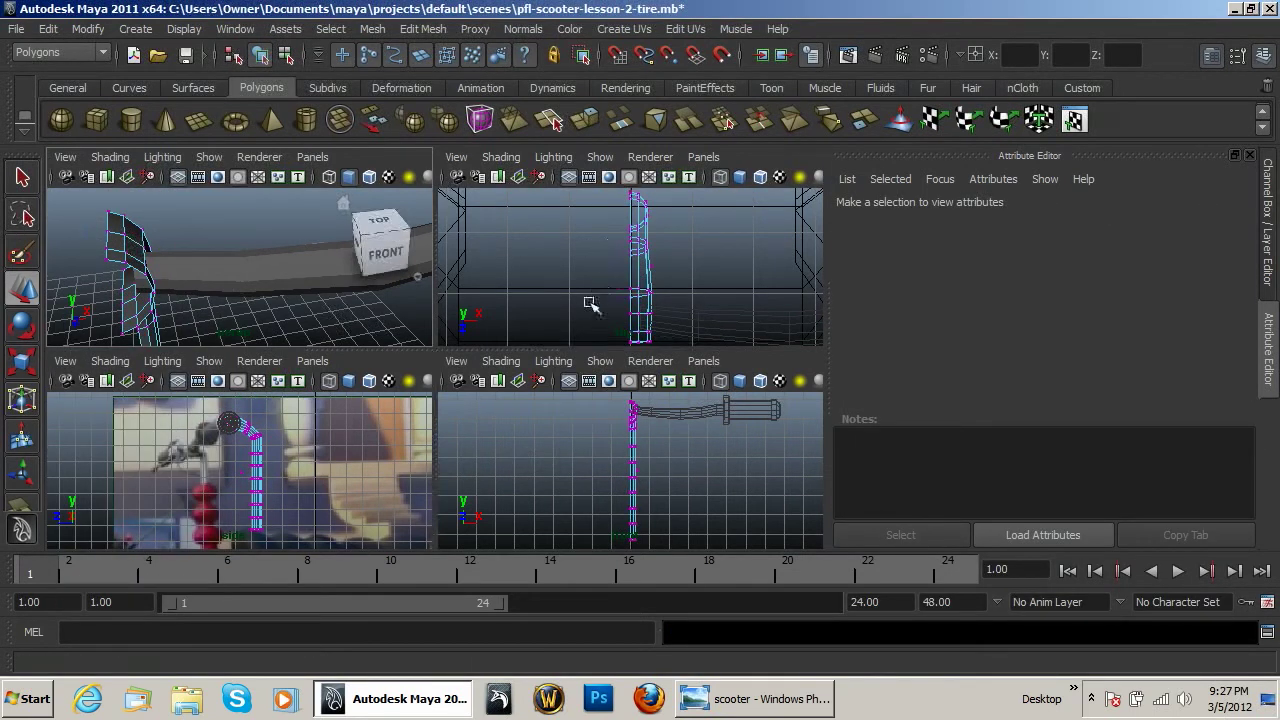
{"action": "scroll", "coordinate": [598, 330], "scroll_direction": "down", "scroll_amount": 3}
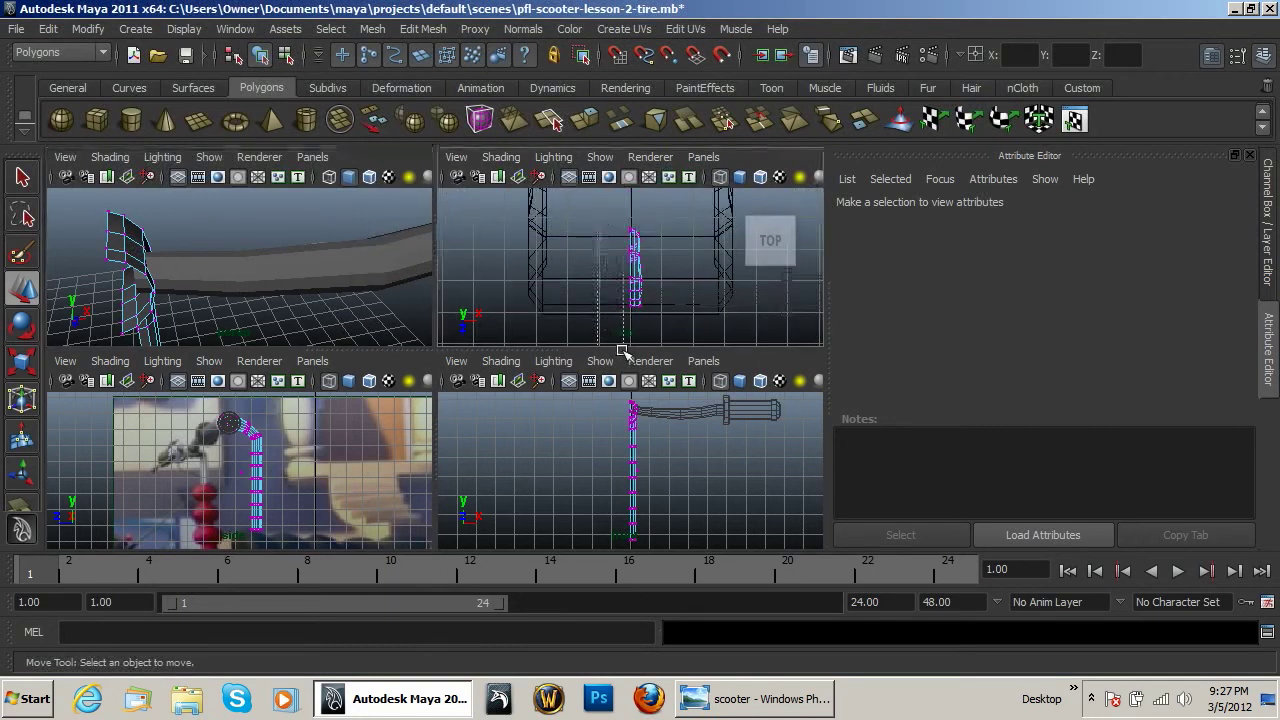
{"action": "left_click_drag", "start_coordinate": [630, 354], "coordinate": [628, 352]}
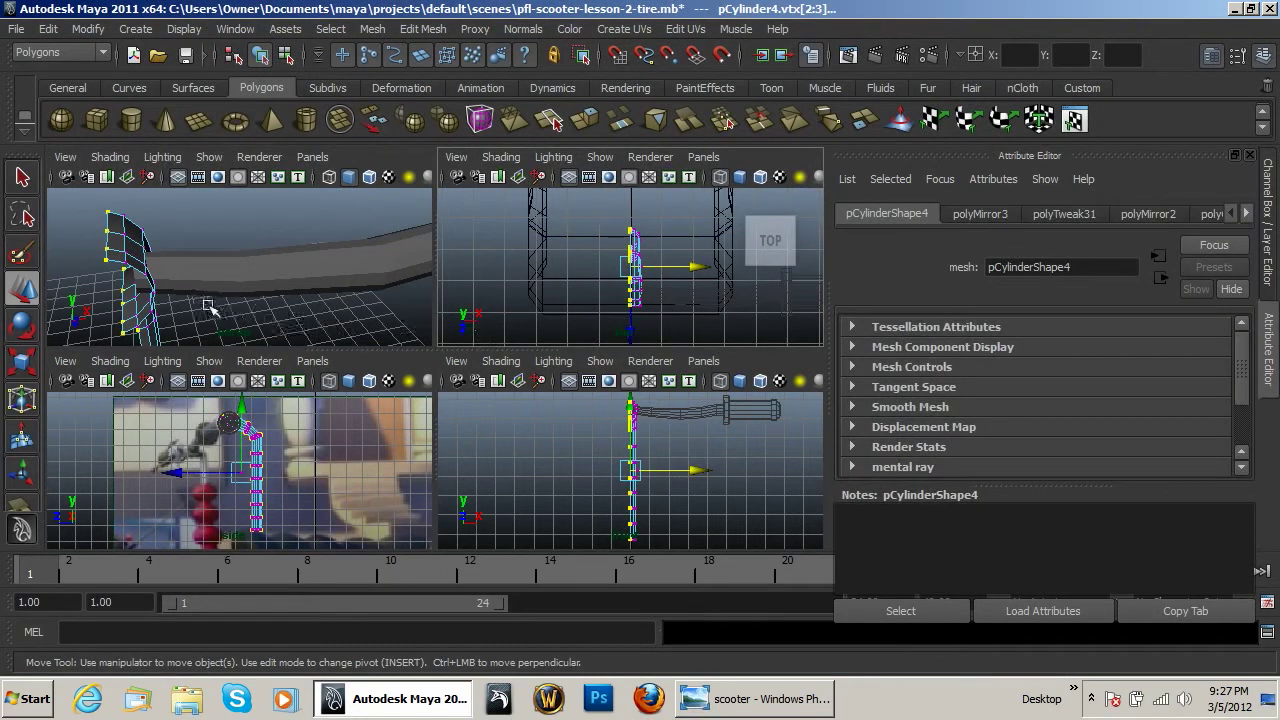
{"action": "scroll", "coordinate": [662, 522], "scroll_direction": "up", "scroll_amount": 3}
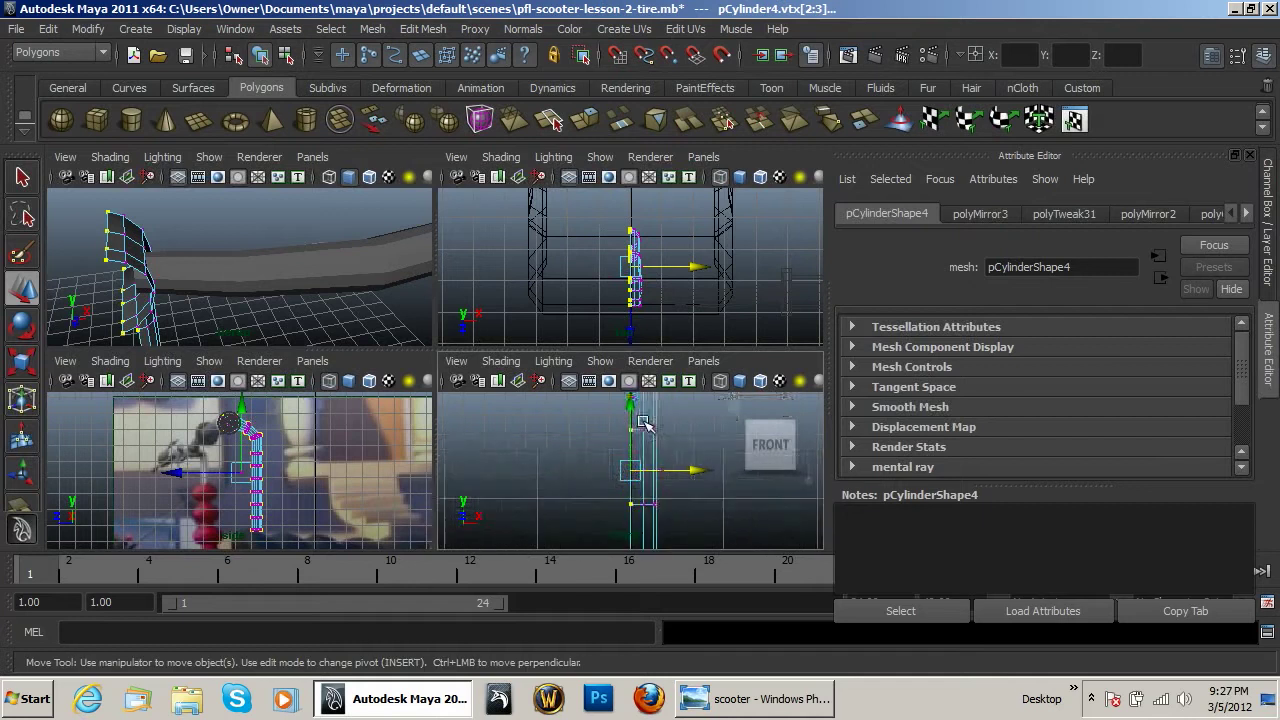
{"action": "scroll", "coordinate": [652, 275], "scroll_direction": "up", "scroll_amount": 3}
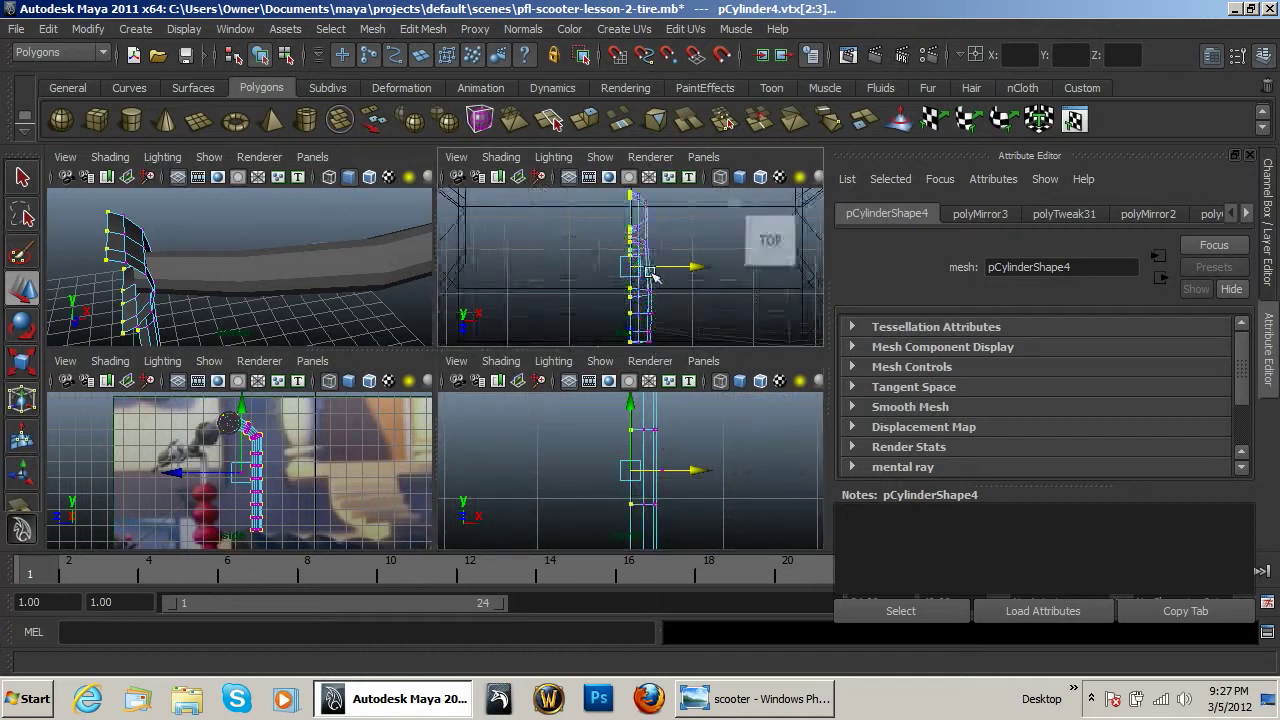
{"action": "middle_click", "coordinate": [135, 322]}
{"action": "left_click_drag", "start_coordinate": [135, 298], "coordinate": [232, 160], "text": "alt"}
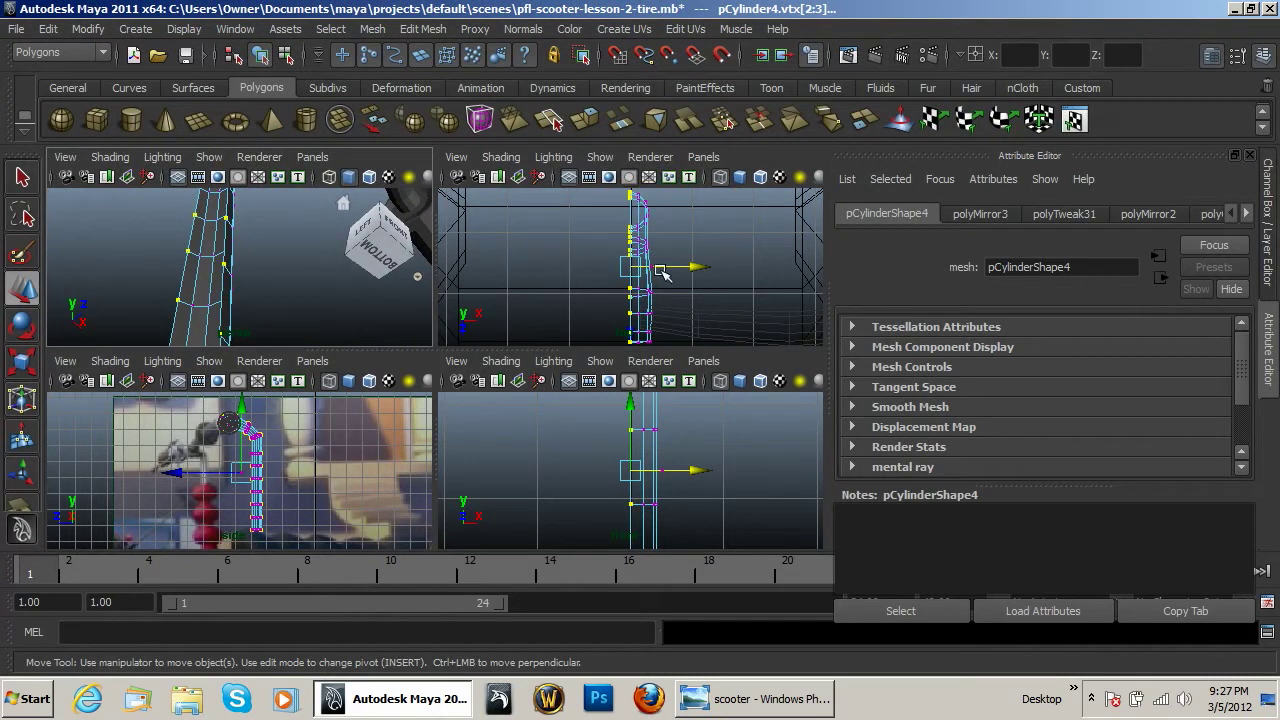
Scale the selected centre-edge vertices of the half central bar along X in the front and top views.
{"action": "scroll", "coordinate": [655, 272], "scroll_direction": "up", "scroll_amount": 12}
{"action": "left_click_drag", "start_coordinate": [711, 273], "coordinate": [746, 268]}
{"action": "key", "text": "e"}
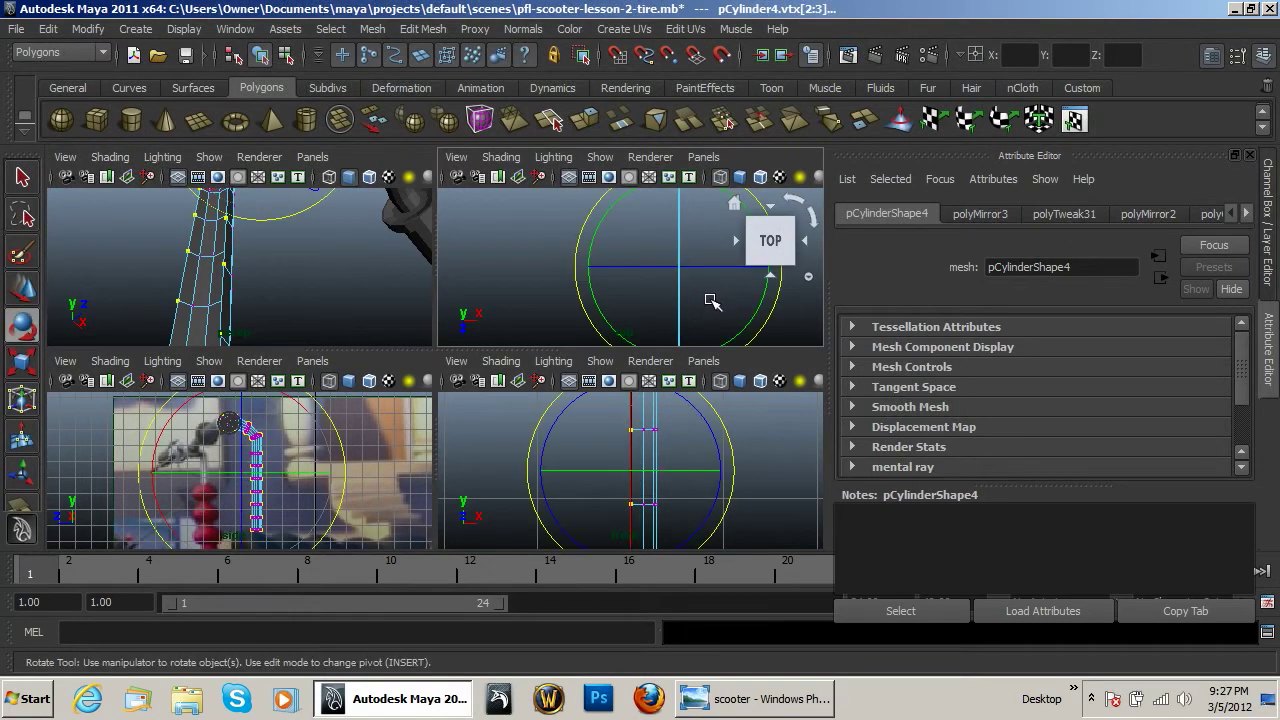
{"action": "key", "text": "r"}
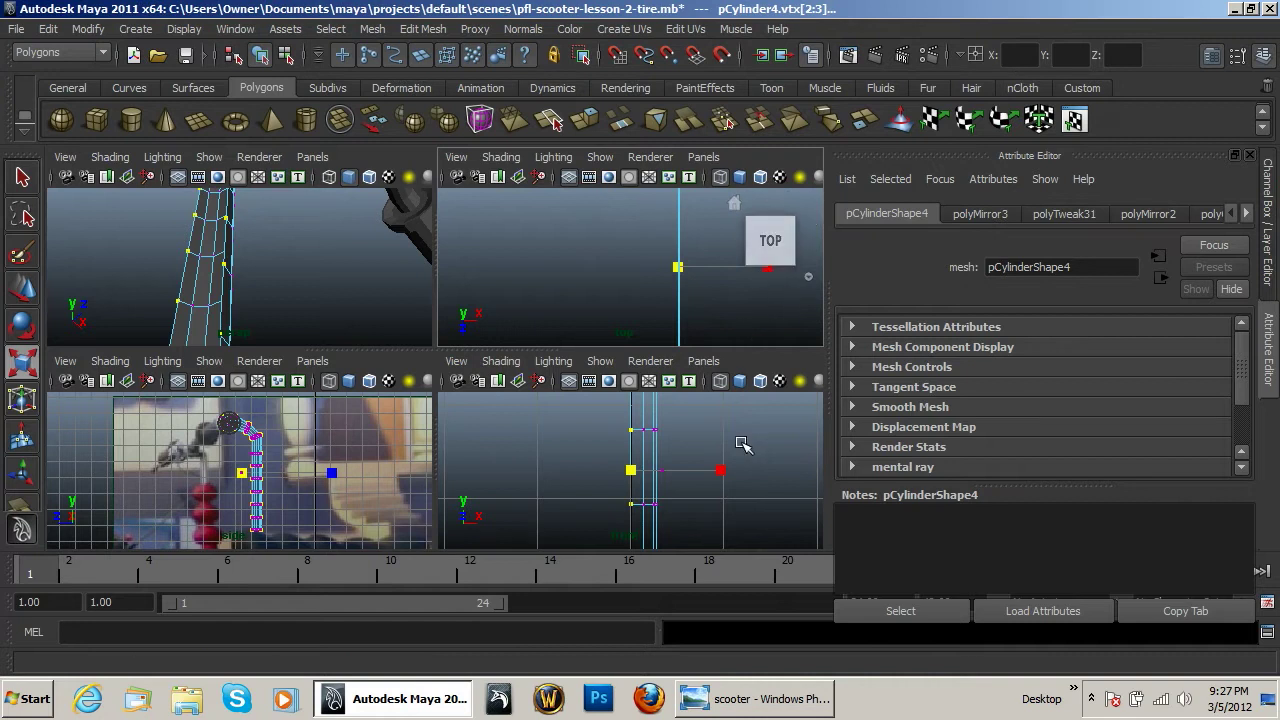
{"action": "left_click_drag", "start_coordinate": [722, 471], "coordinate": [566, 465]}
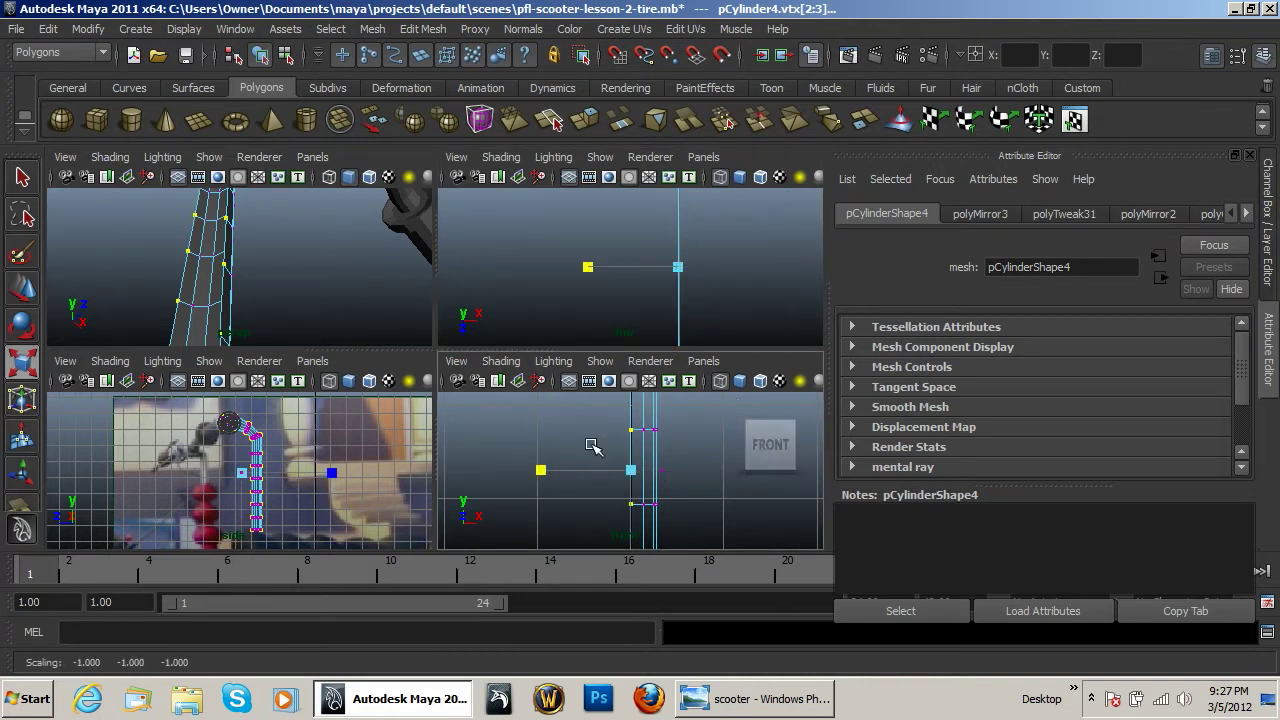
{"action": "key", "text": "e"}
{"action": "key", "text": "r"}
{"action": "mouse_move", "coordinate": [588, 267]}
{"action": "left_mouse_down"}
{"action": "mouse_move", "coordinate": [706, 272]}
{"action": "mouse_move", "coordinate": [586, 269]}
{"action": "left_mouse_up"}
{"action": "key", "text": "w"}
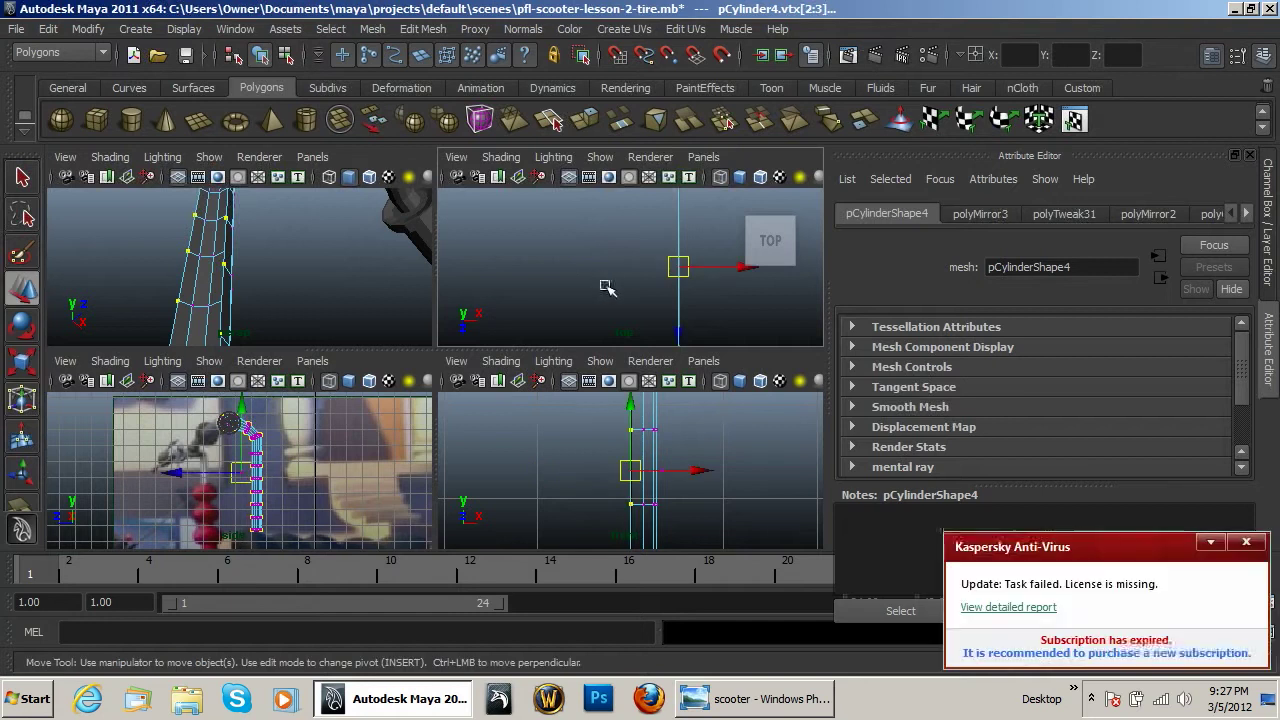
Nudge the centre-edge vertices along X, return the half bar to object mode and clear the selection.
{"action": "left_click_drag", "start_coordinate": [697, 471], "coordinate": [703, 472]}
{"action": "right_click_drag", "start_coordinate": [232, 242], "coordinate": [296, 254]}
{"action": "left_click", "coordinate": [296, 254]}
{"action": "left_click_drag", "start_coordinate": [320, 280], "coordinate": [406, 285], "text": "alt"}
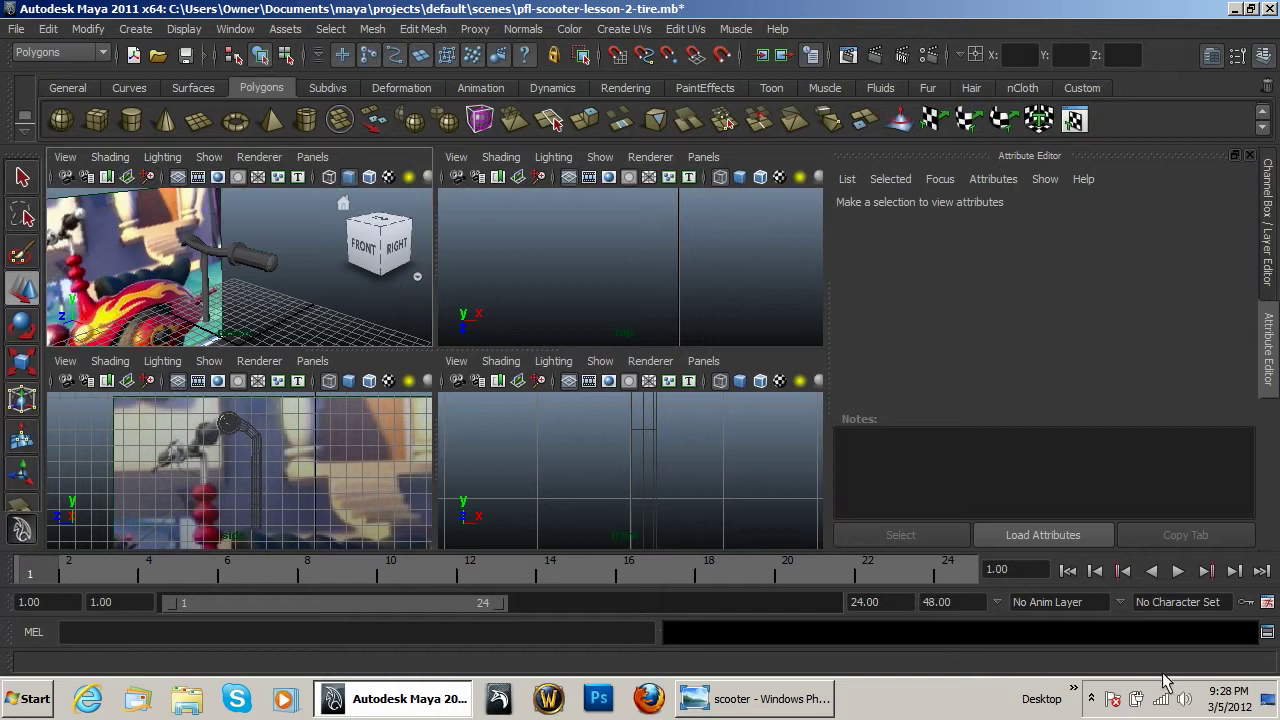
{"action": "left_click", "coordinate": [1091, 698]}
{"action": "right_click", "coordinate": [1090, 612]}
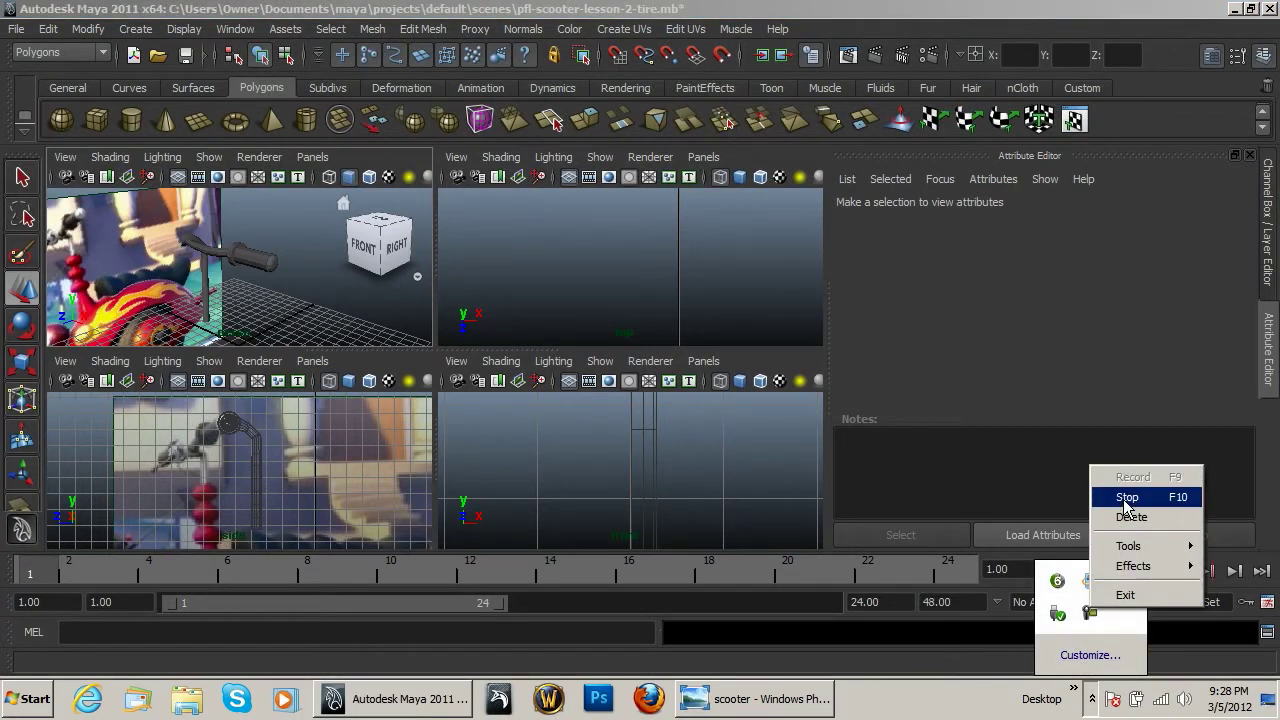
{"action": "left_click", "coordinate": [1066, 494]}
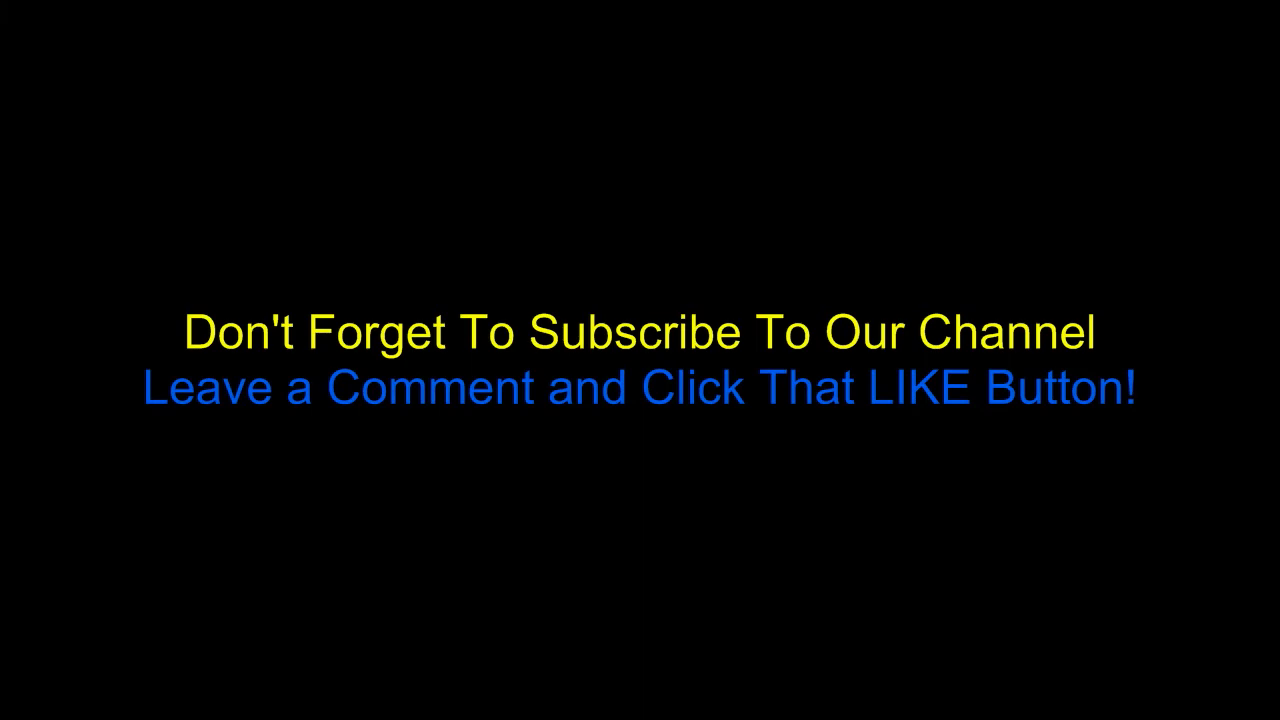